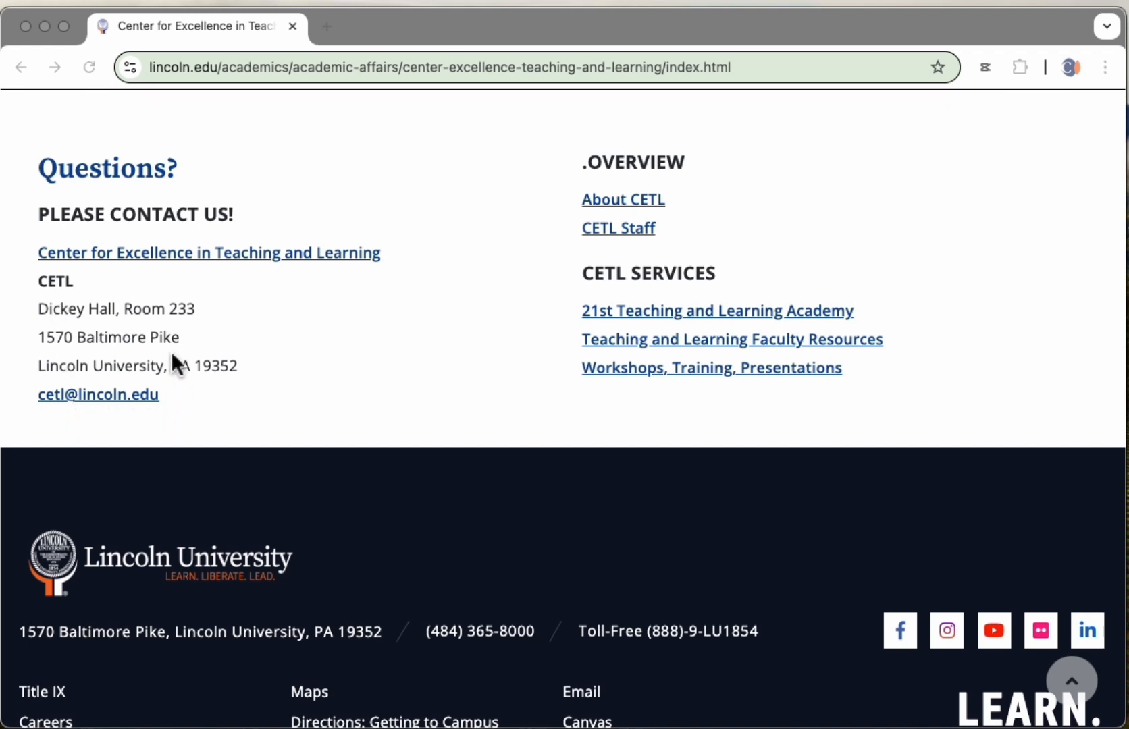
Go to the Canvas site at lincolnu.instructure.com.
left_click(65, 319)
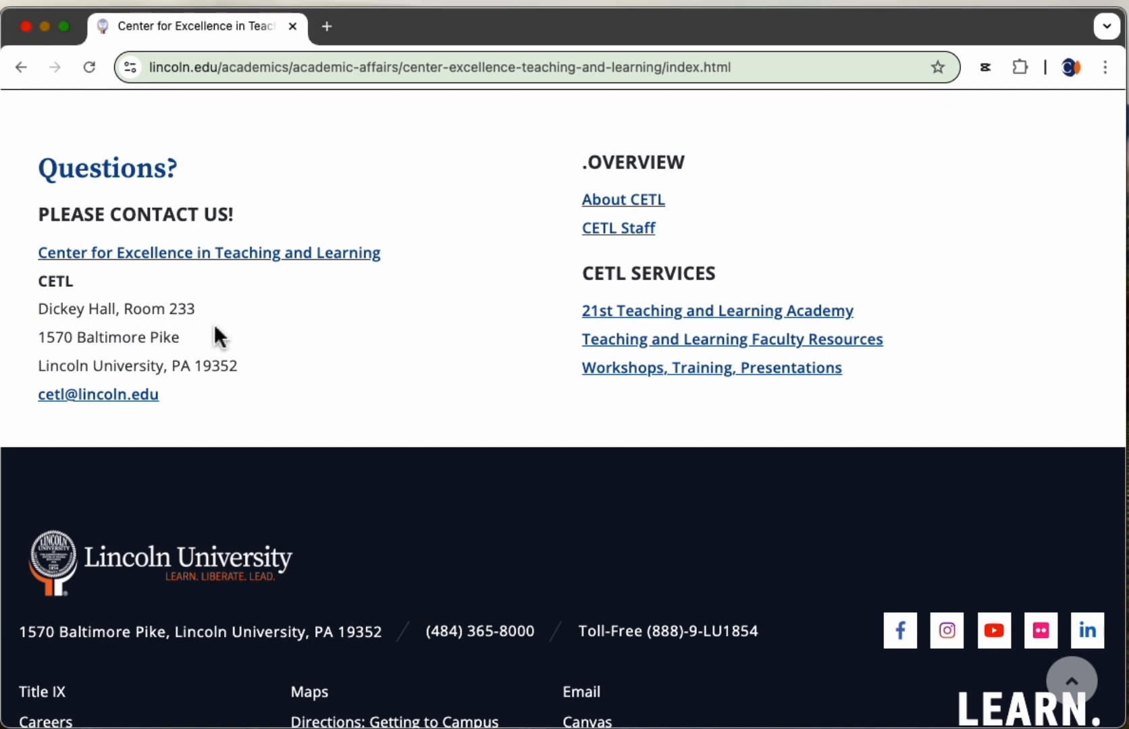
left_click(369, 70)
type("lincolnu.")
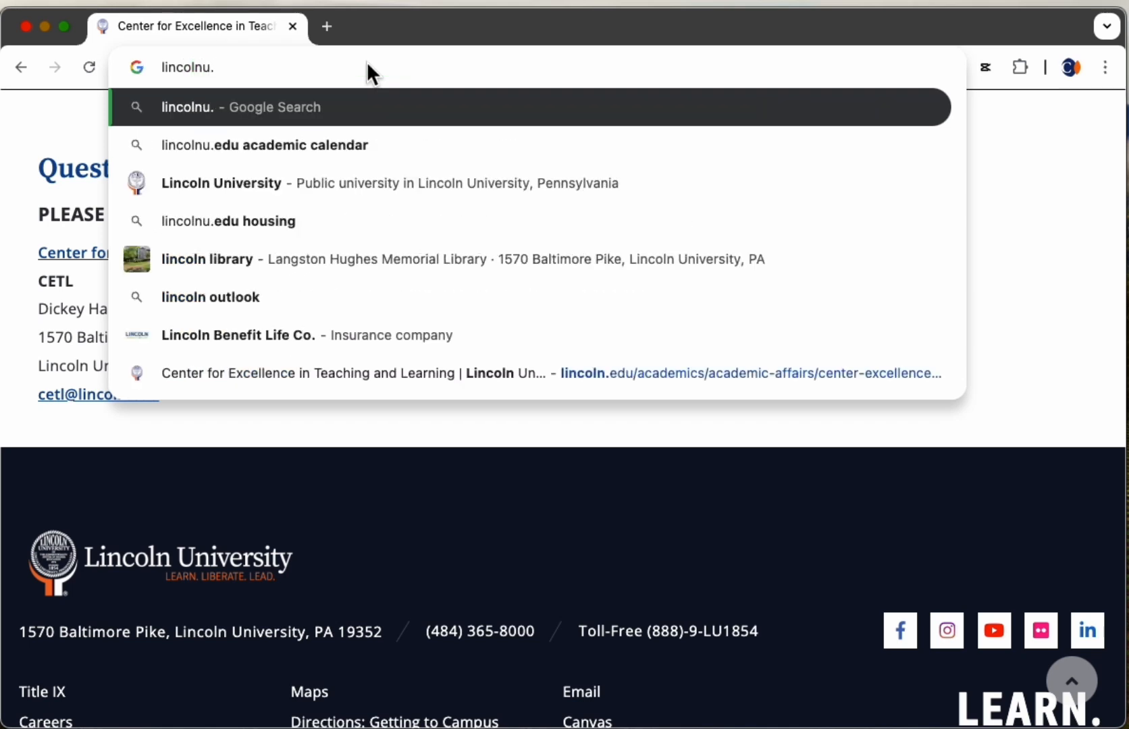
type("instr")
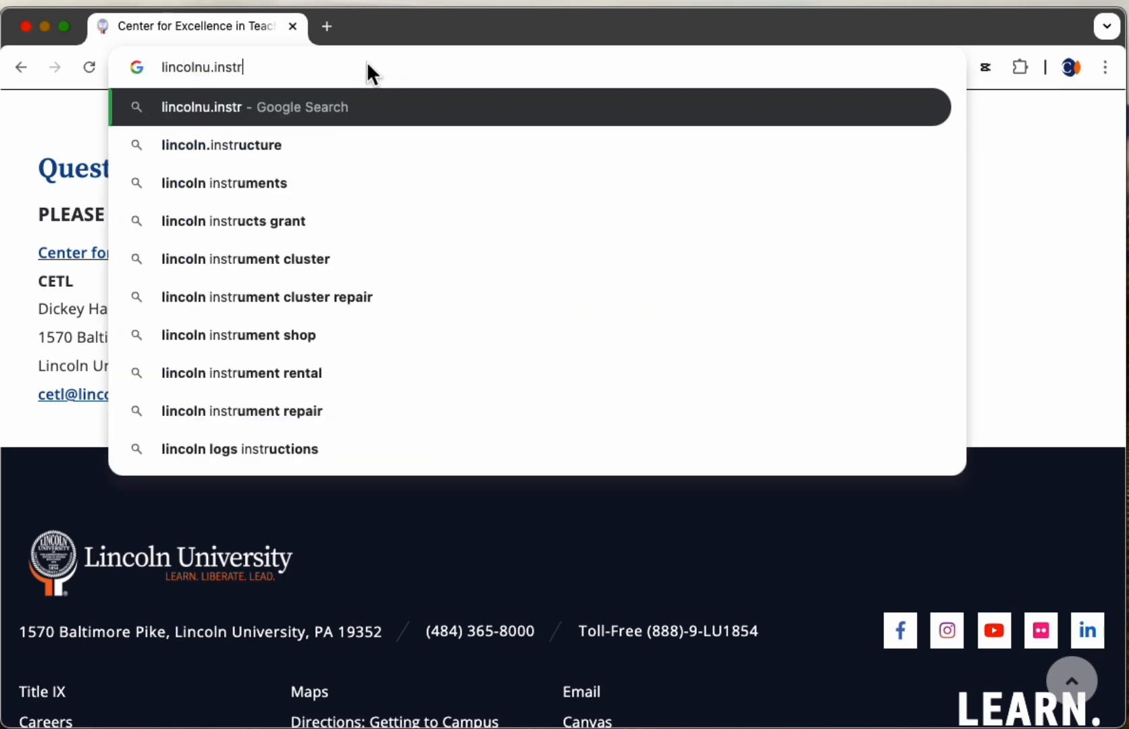
type("ucture.com")
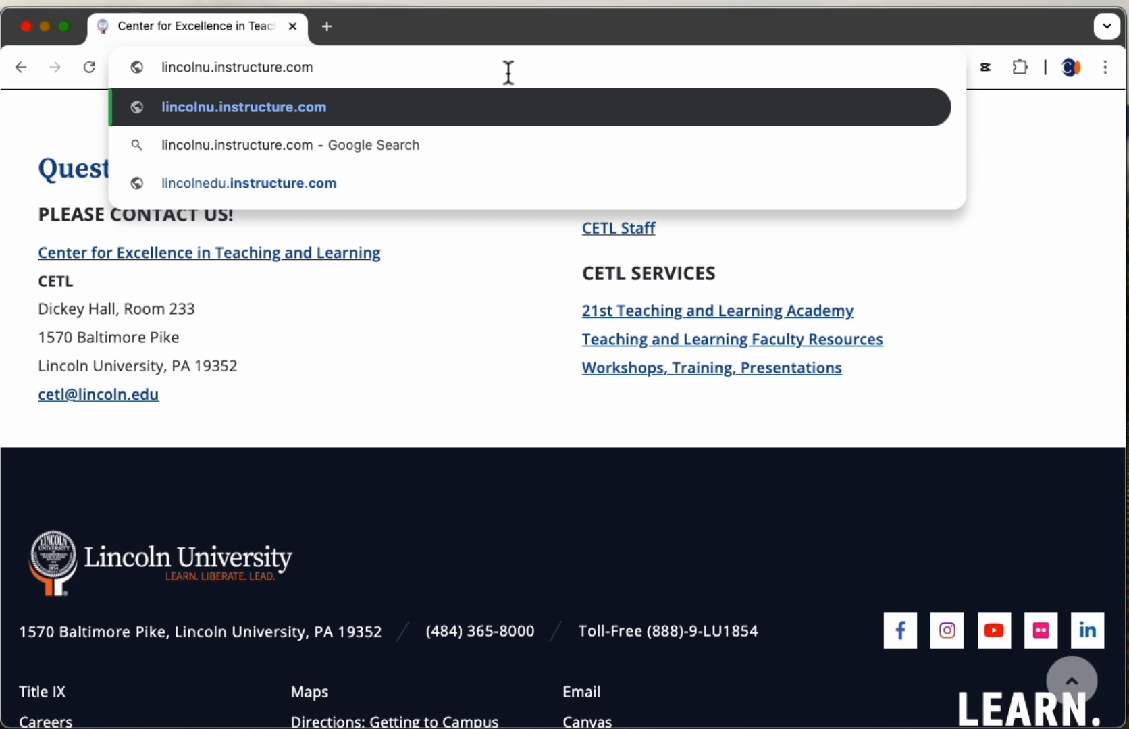
key("Return")
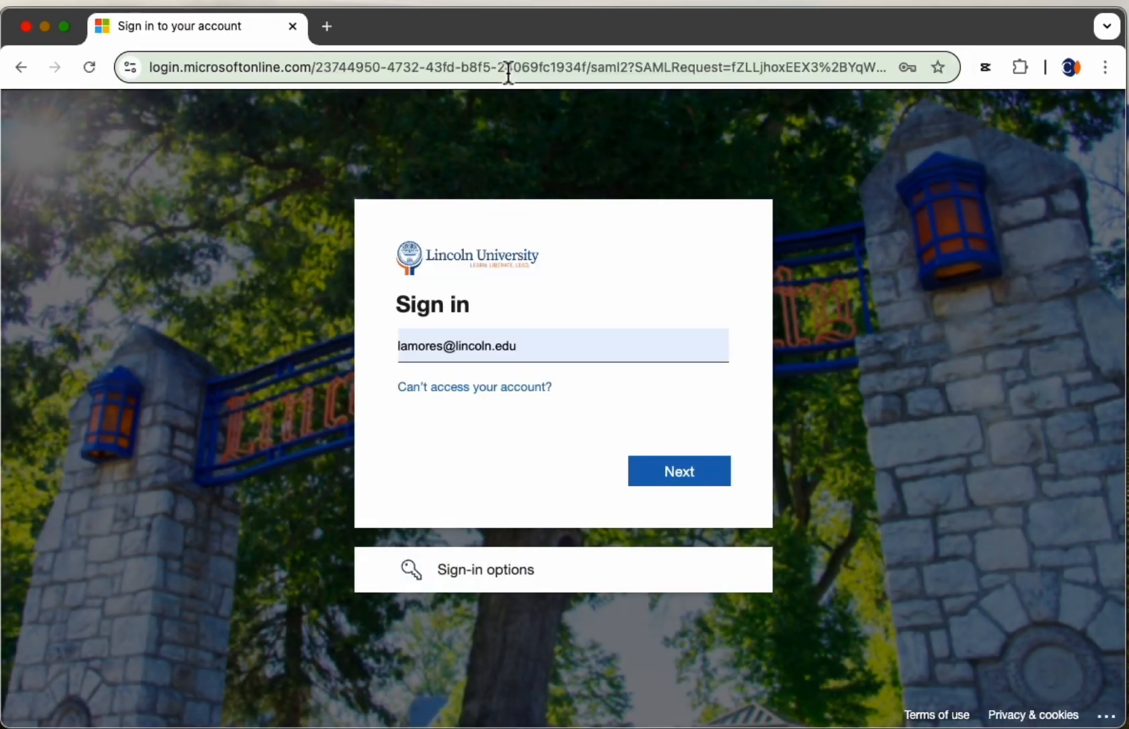
Sign in to the Lincoln University account with the account's e-mail address and password.
key("Return")
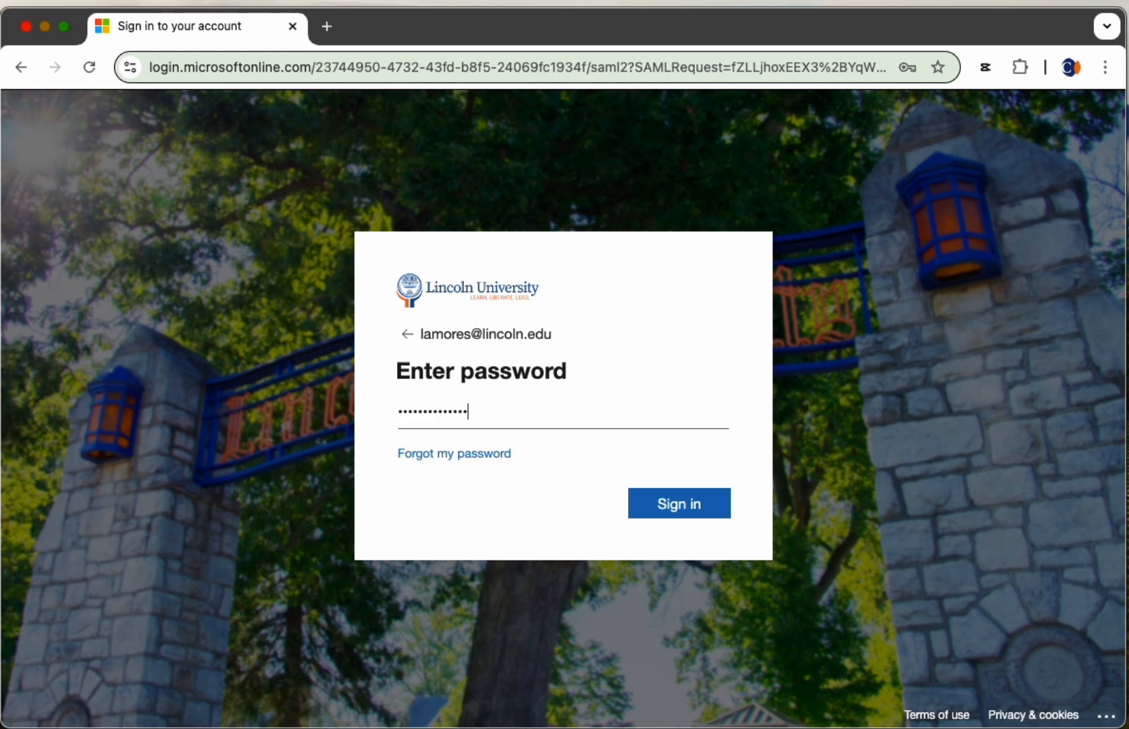
key("Return")
key("Return")
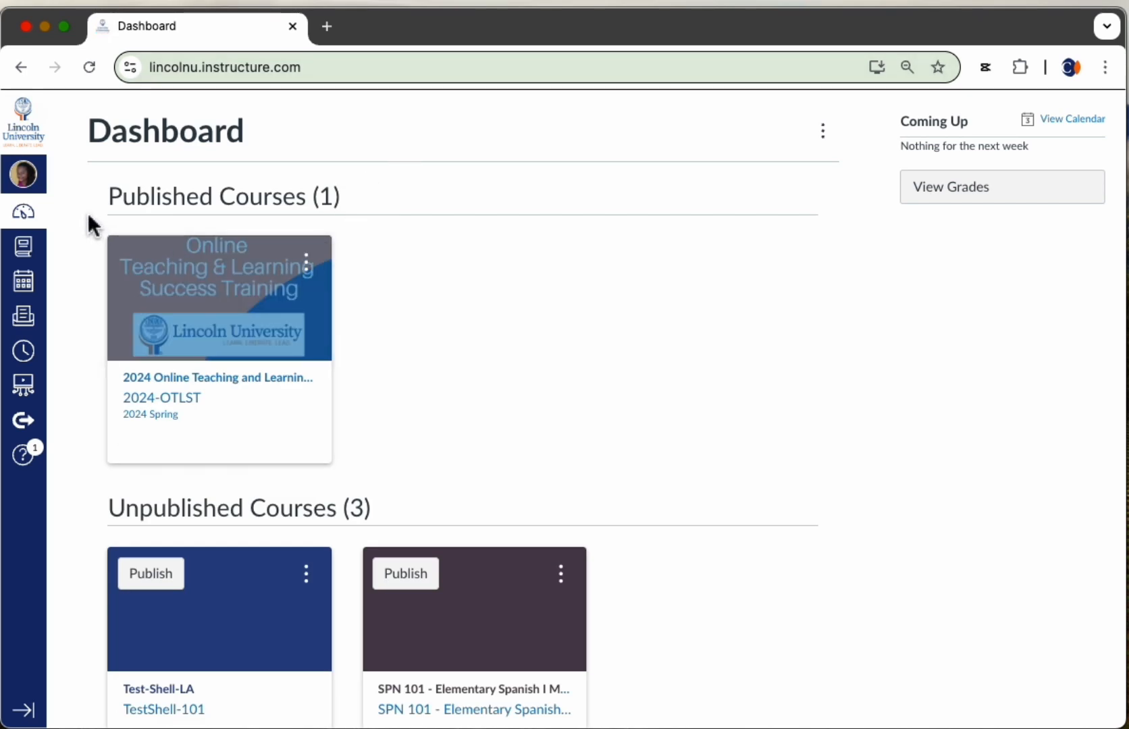
Open the account's profile page and view the picture options for the profile photo, closing the dialog without choosing a picture.
left_click(27, 181)
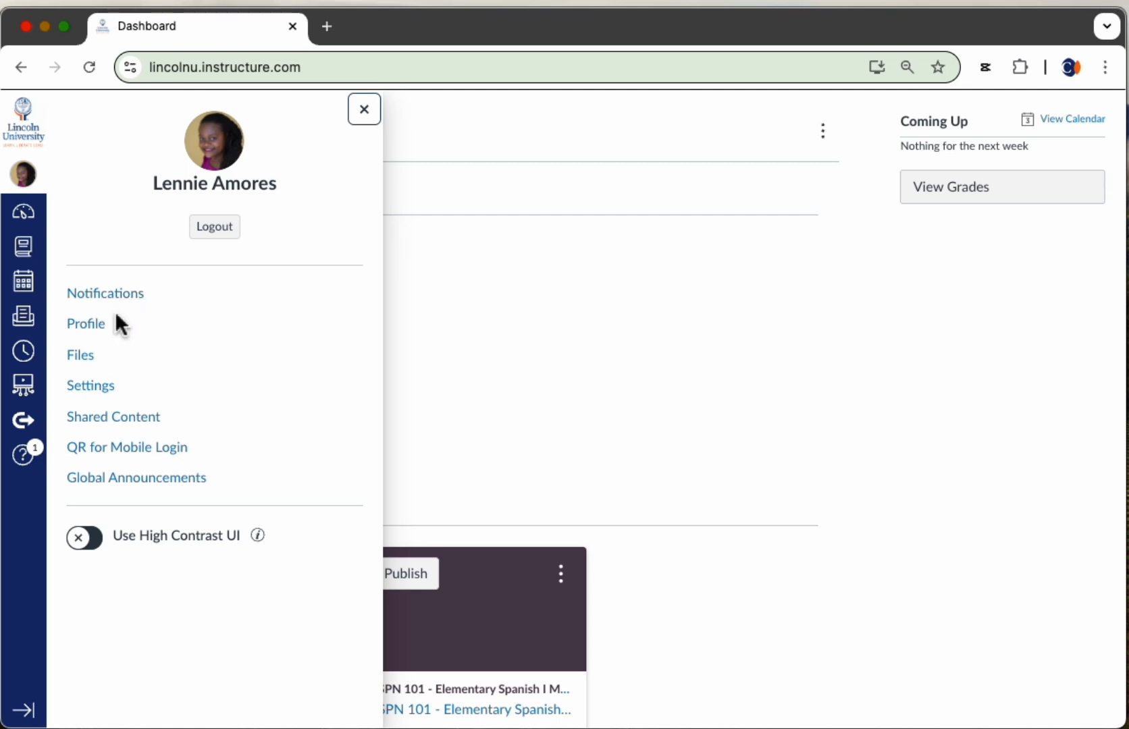
left_click(104, 335)
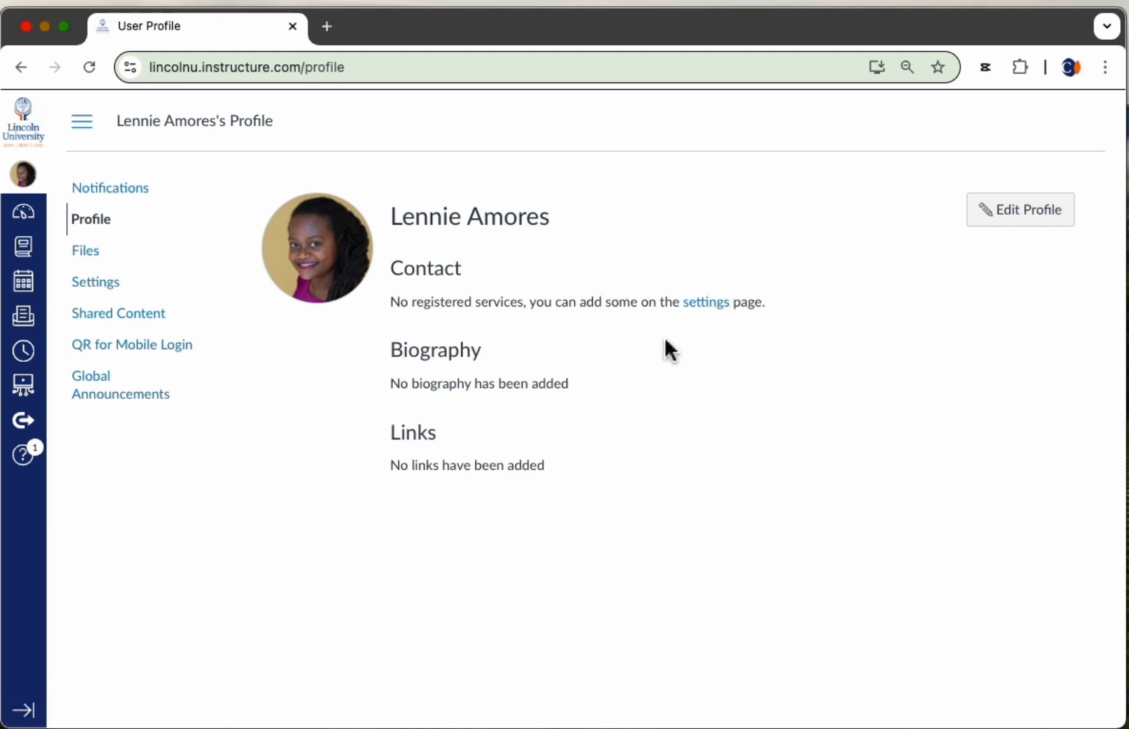
mouse_move(334, 278)
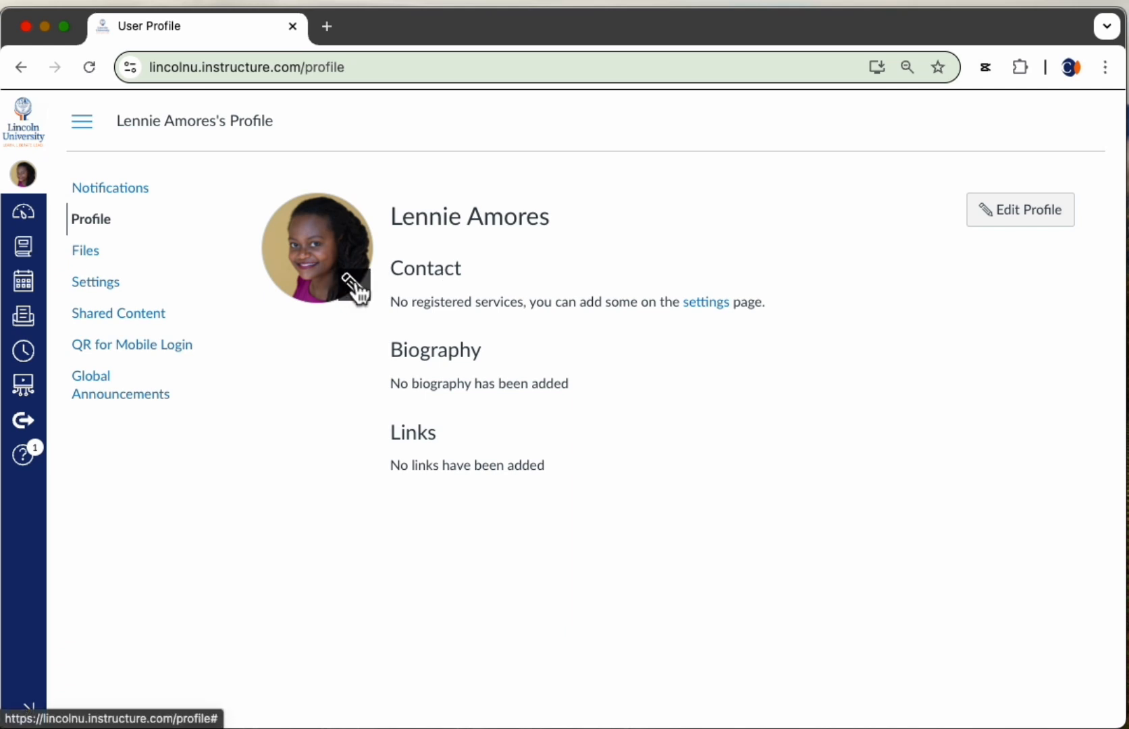
left_click(356, 287)
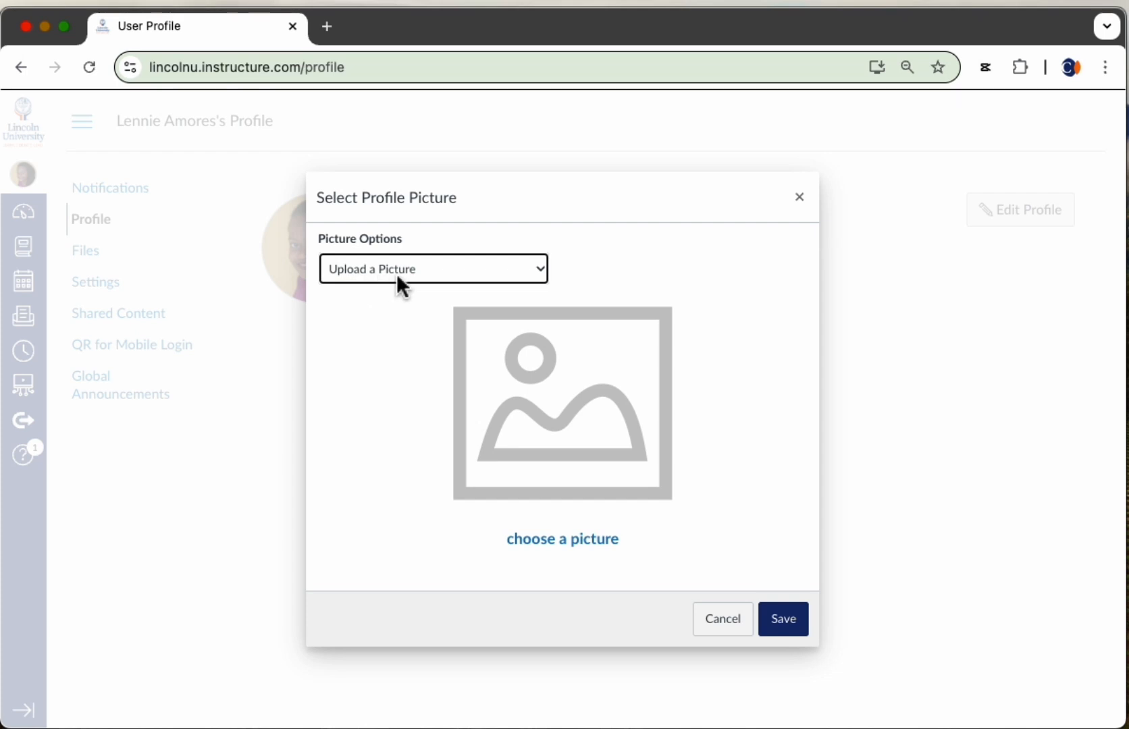
left_click(540, 270)
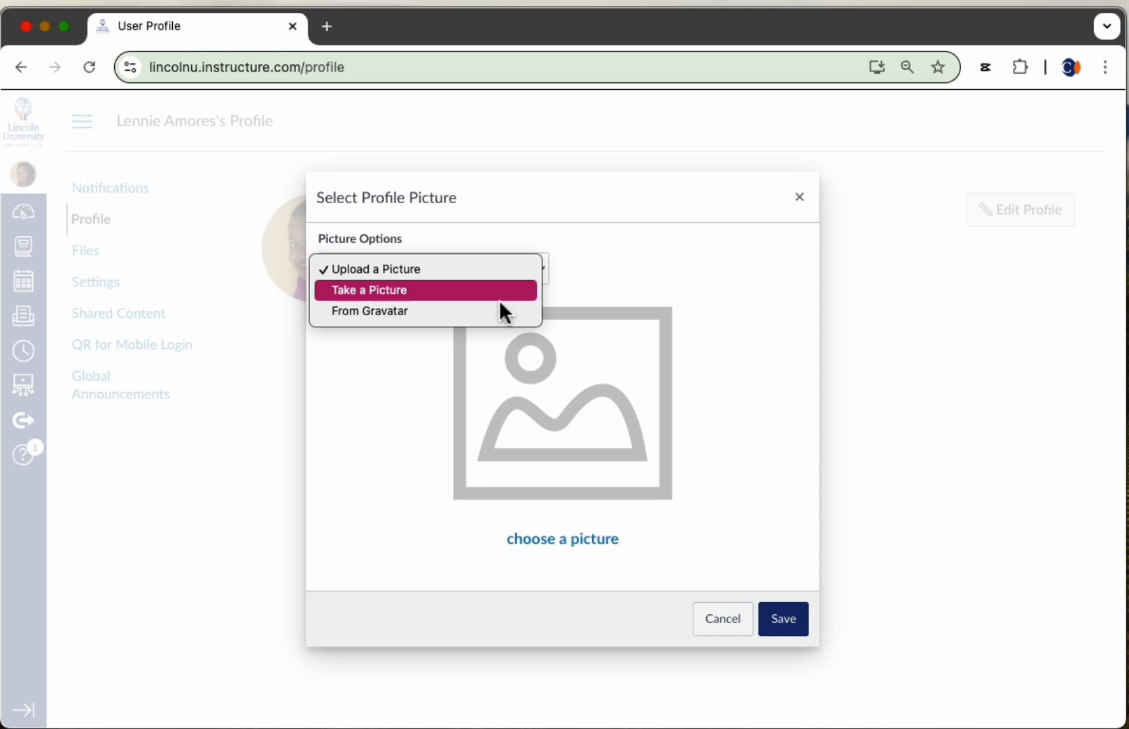
left_click(625, 291)
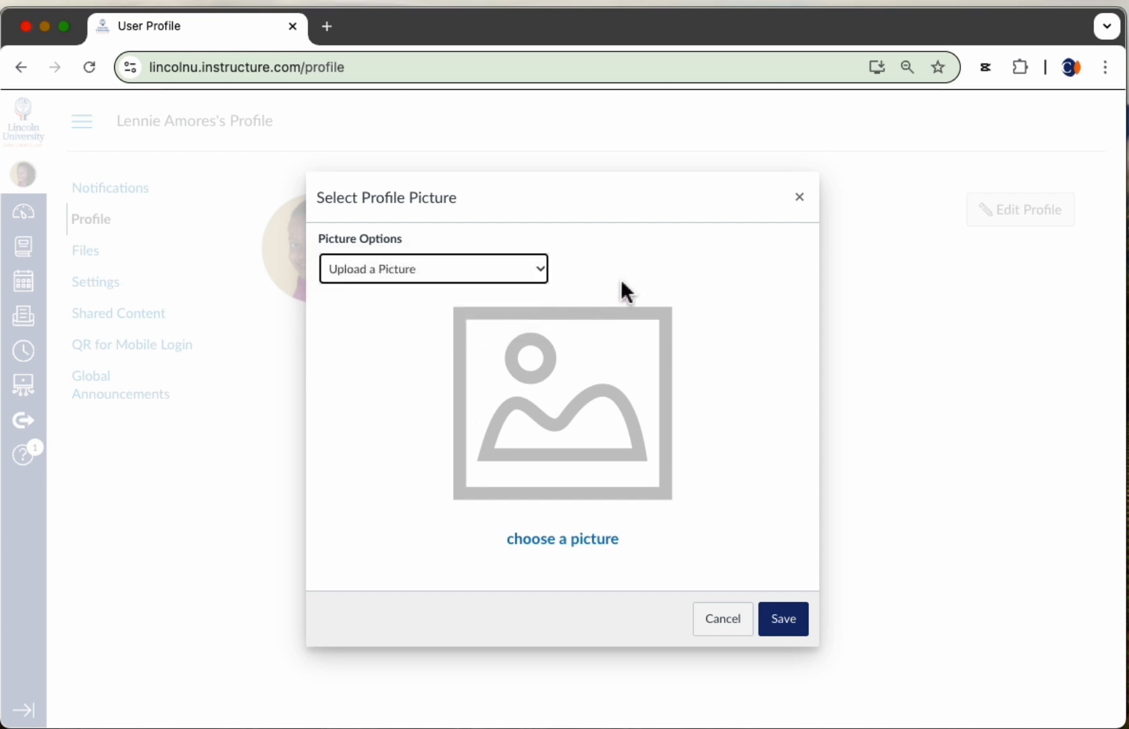
left_click(791, 625)
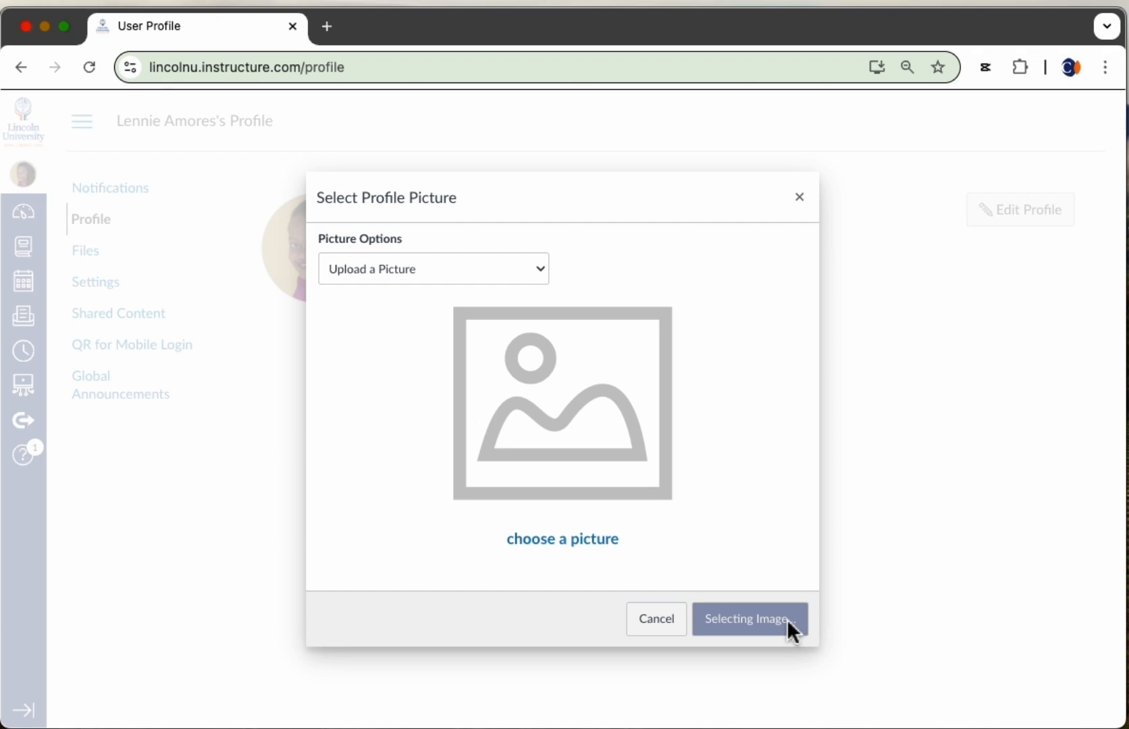
left_click(799, 197)
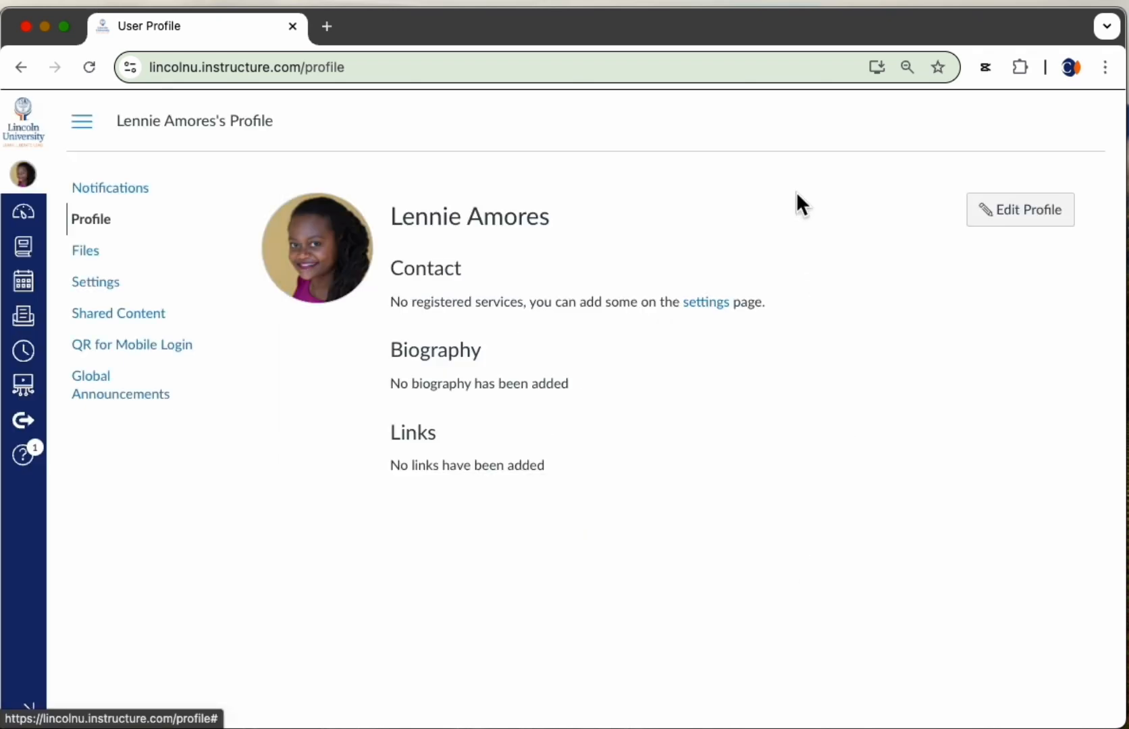
Open the account's notification settings and show the frequency choices for Due Date notifications to the university e-mail.
left_click(137, 197)
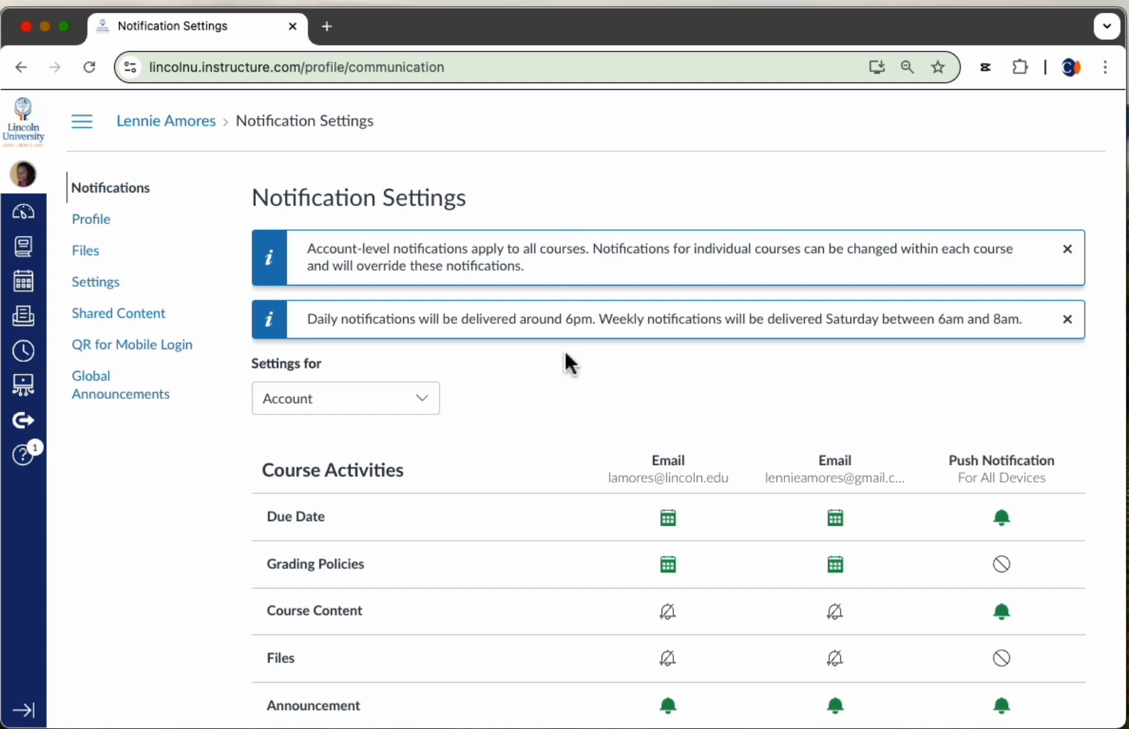
scroll(565, 351, "down", 2)
scroll(565, 350, "down", 2)
scroll(564, 350, "down", 1)
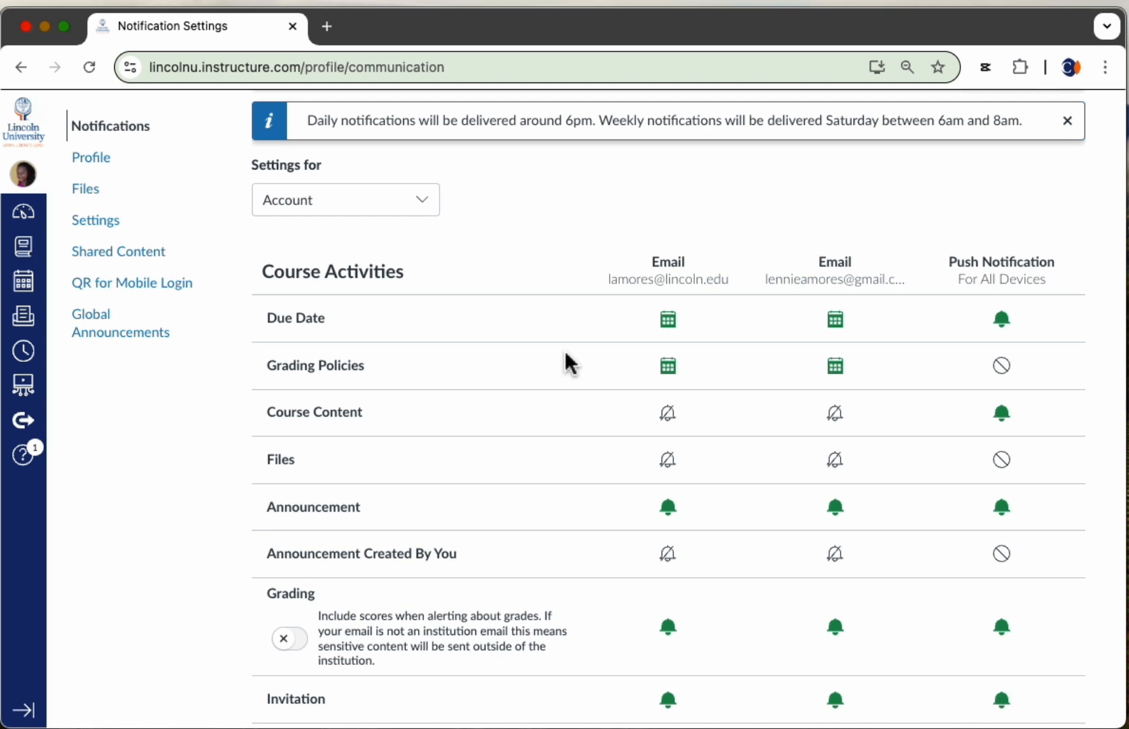
scroll(566, 354, "down", 2)
left_click(683, 258)
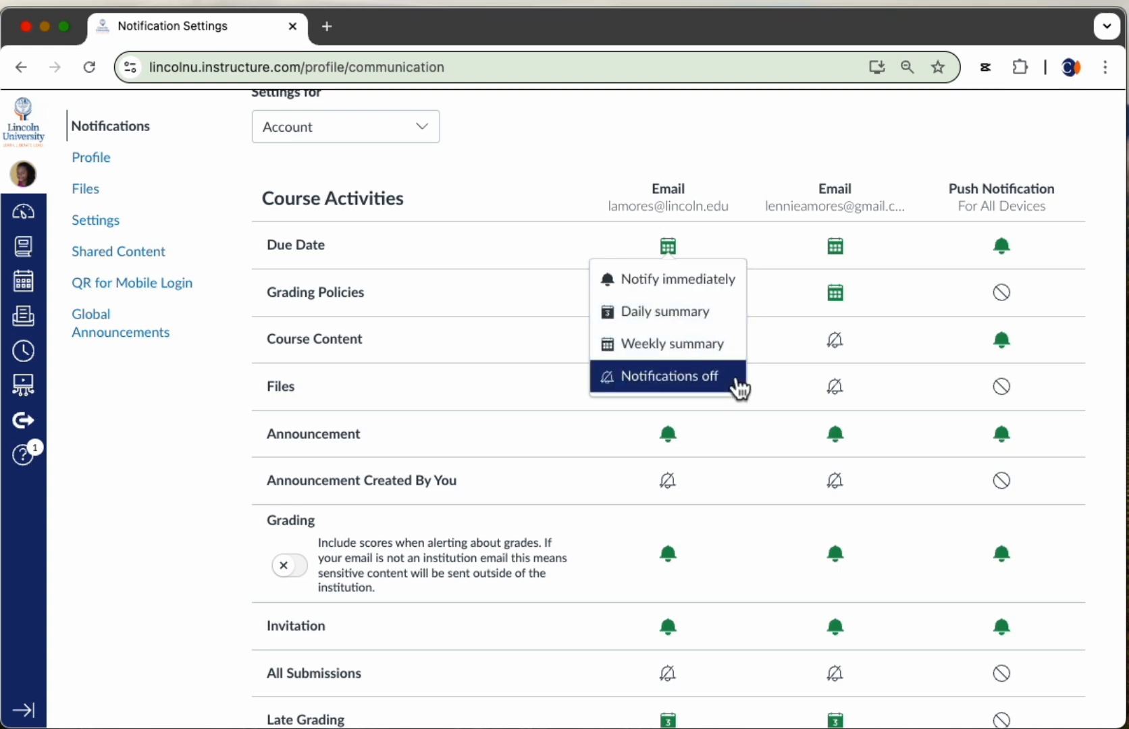
Review the remaining notification categories, from course activities and discussions through conversations, scheduling, groups, conferences and alerts.
scroll(537, 362, "down", 9)
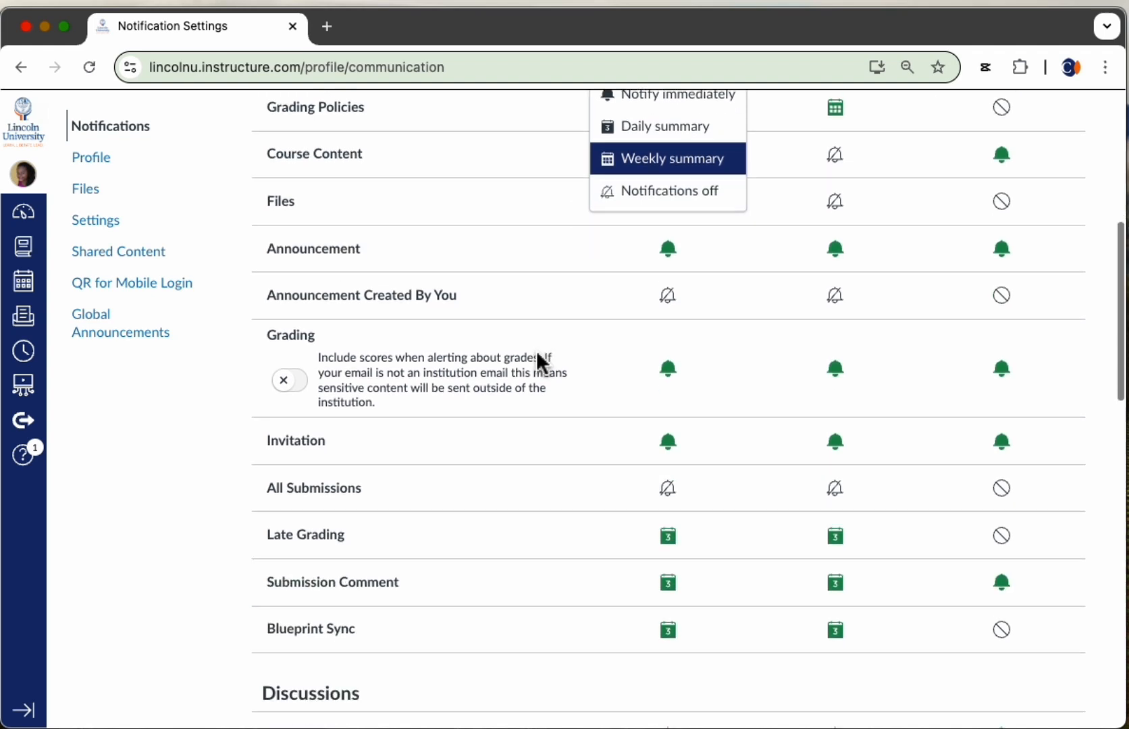
scroll(537, 353, "down", 4)
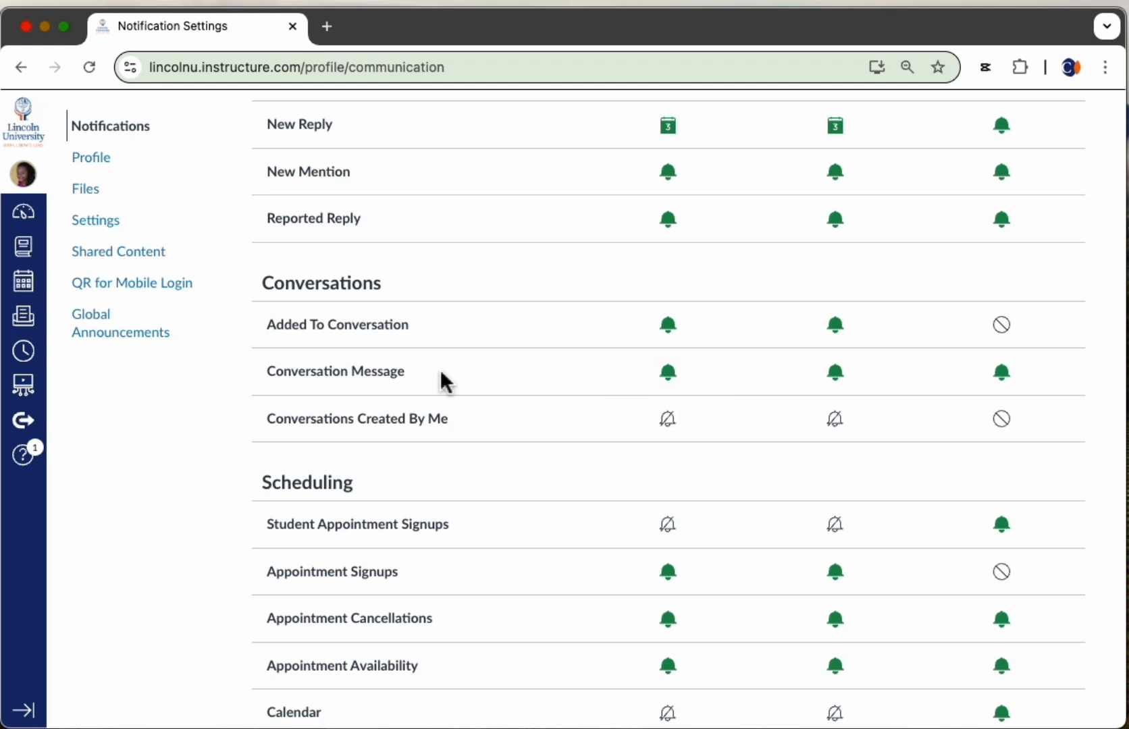
mouse_move(392, 379)
scroll(303, 383, "down", 5)
scroll(303, 381, "down", 3)
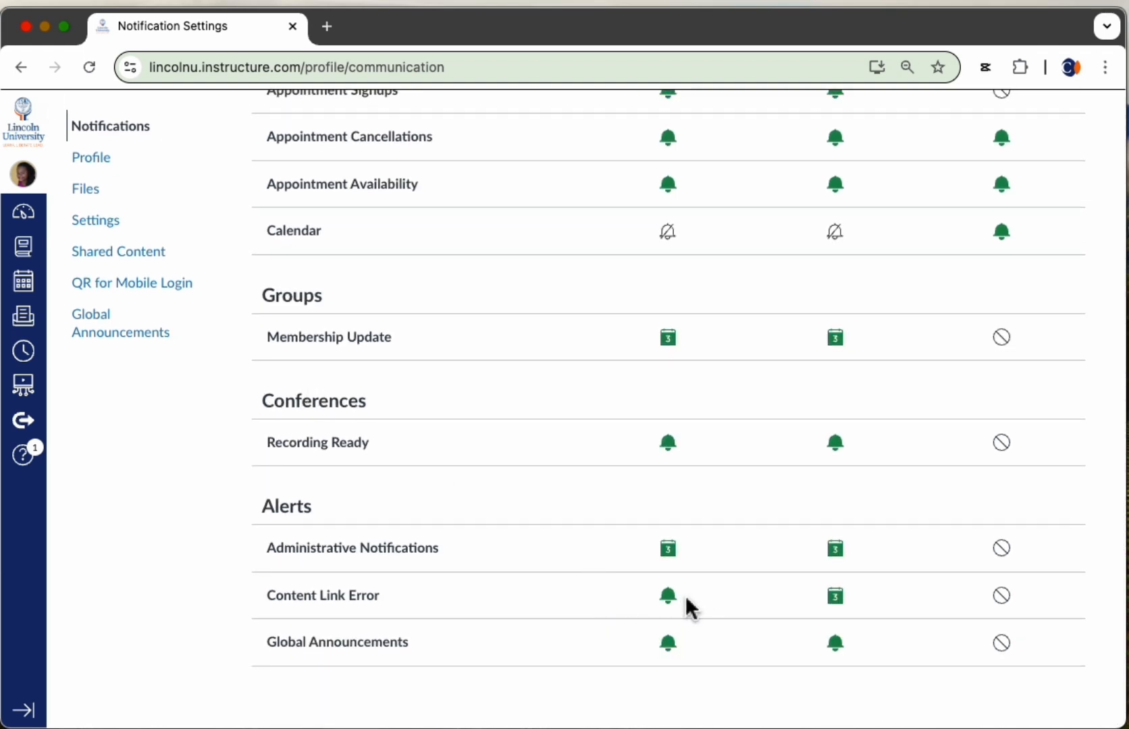
mouse_move(356, 606)
scroll(744, 583, "up", 3)
scroll(736, 586, "up", 9)
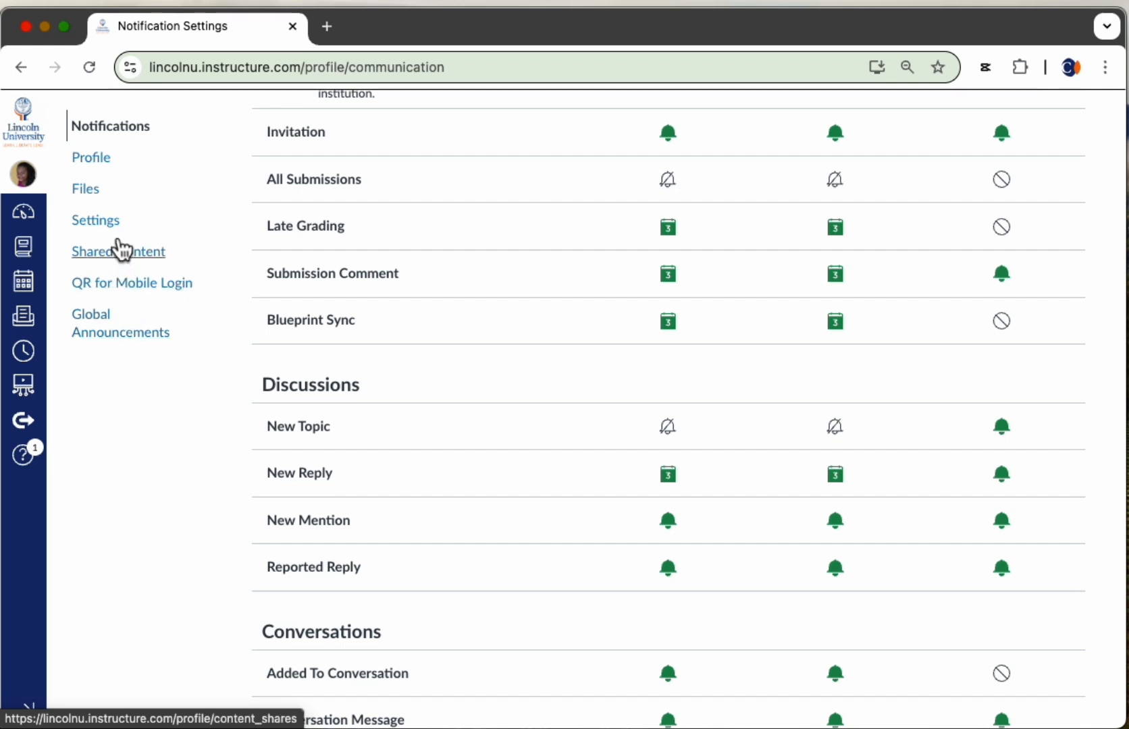
Open the user settings and review the personal details, web services, approved integrations and feature options.
left_click(102, 223)
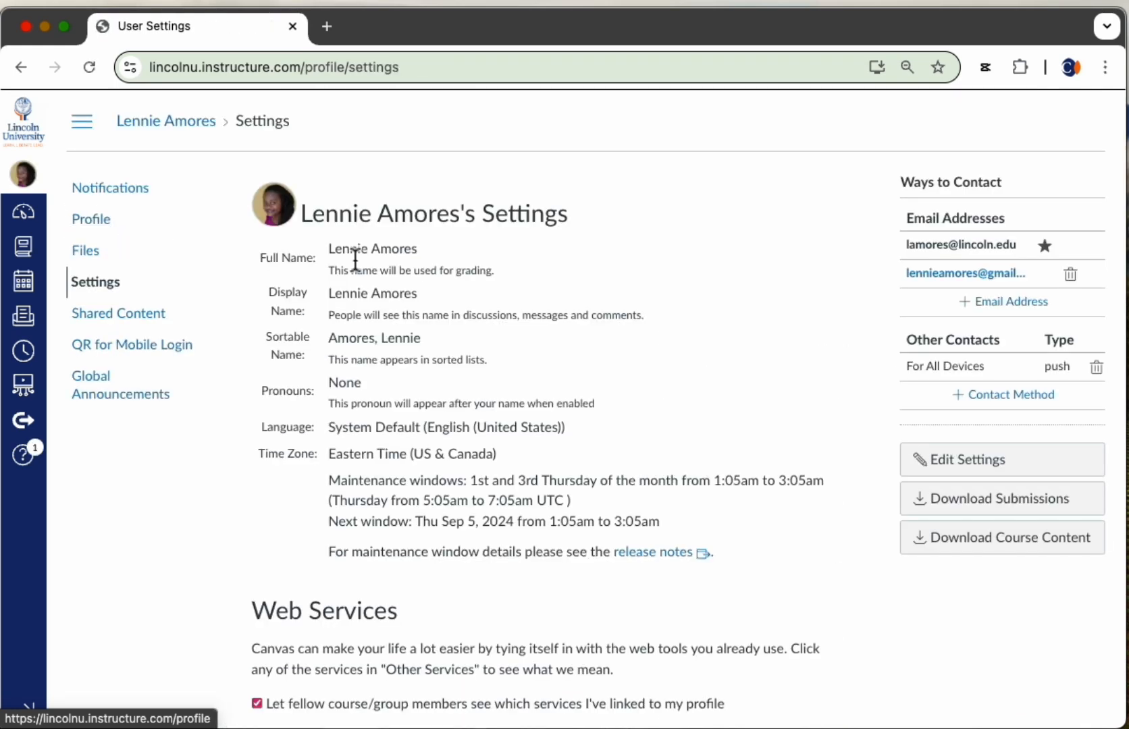
scroll(567, 265, "down", 10)
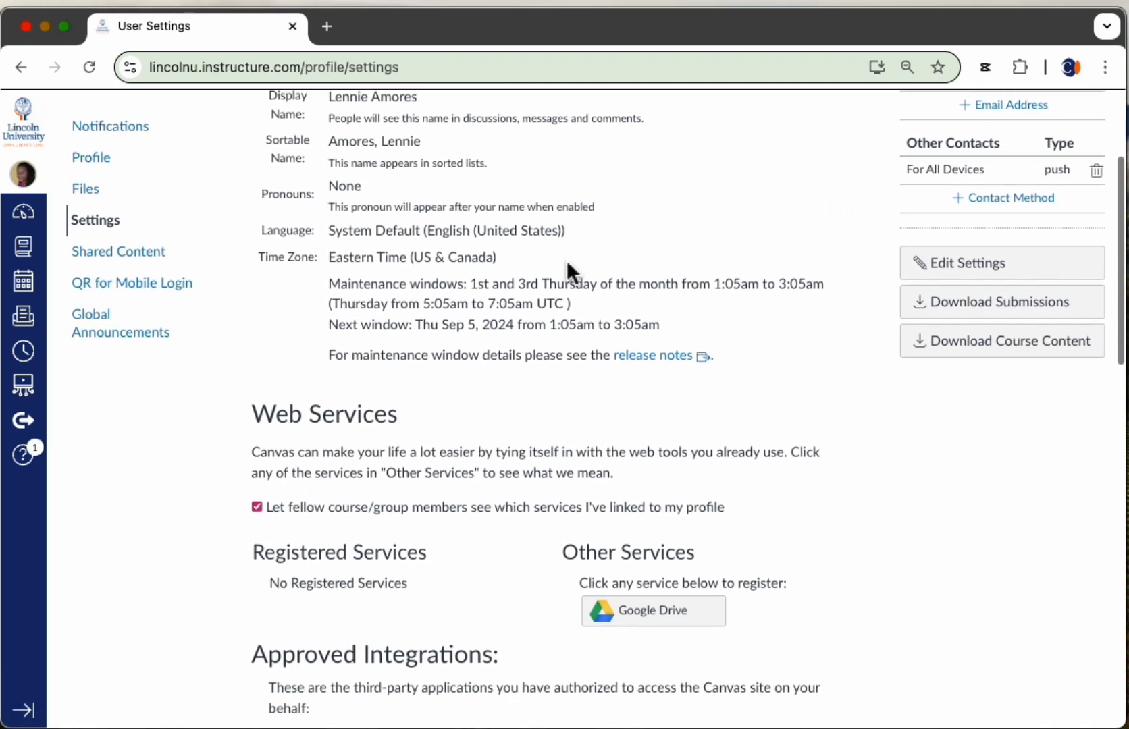
scroll(568, 265, "down", 6)
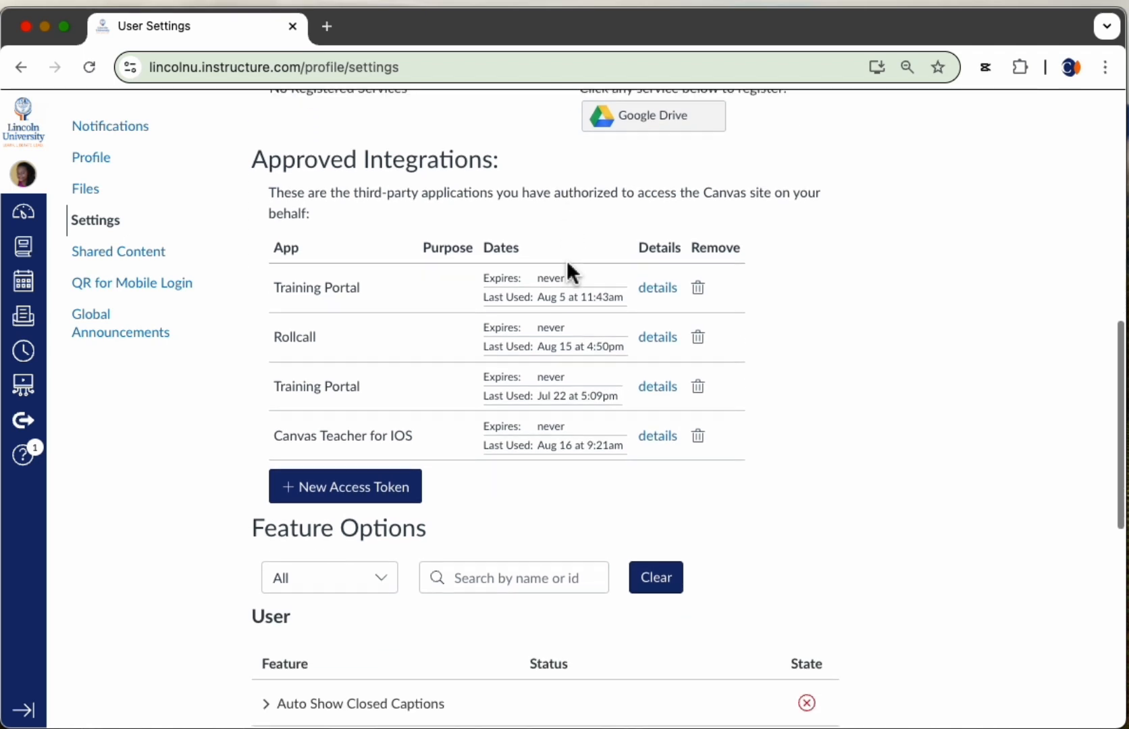
scroll(571, 271, "down", 5)
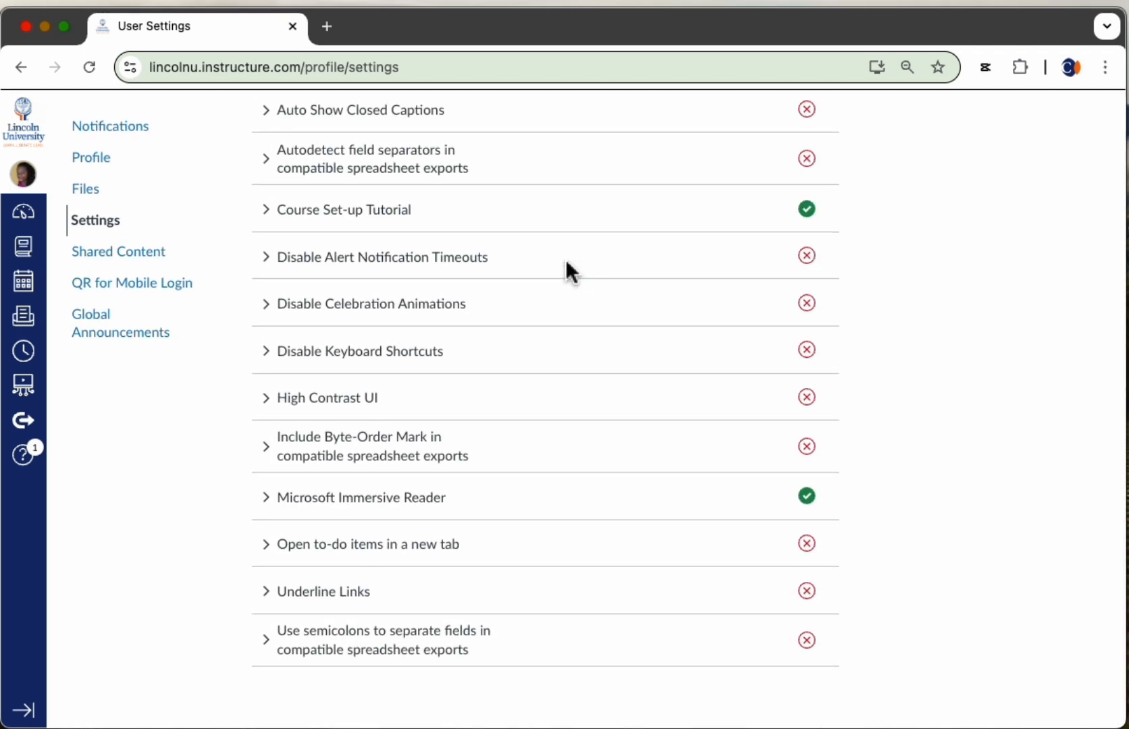
scroll(549, 226, "up", 1)
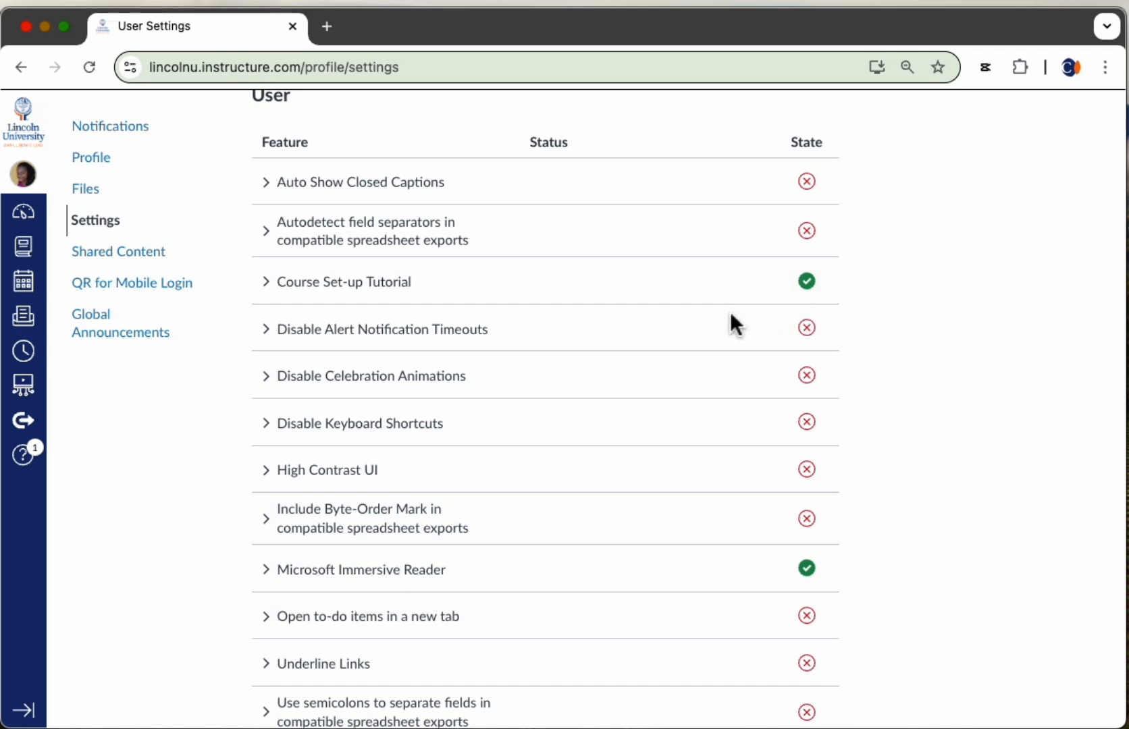
scroll(730, 311, "down", 2)
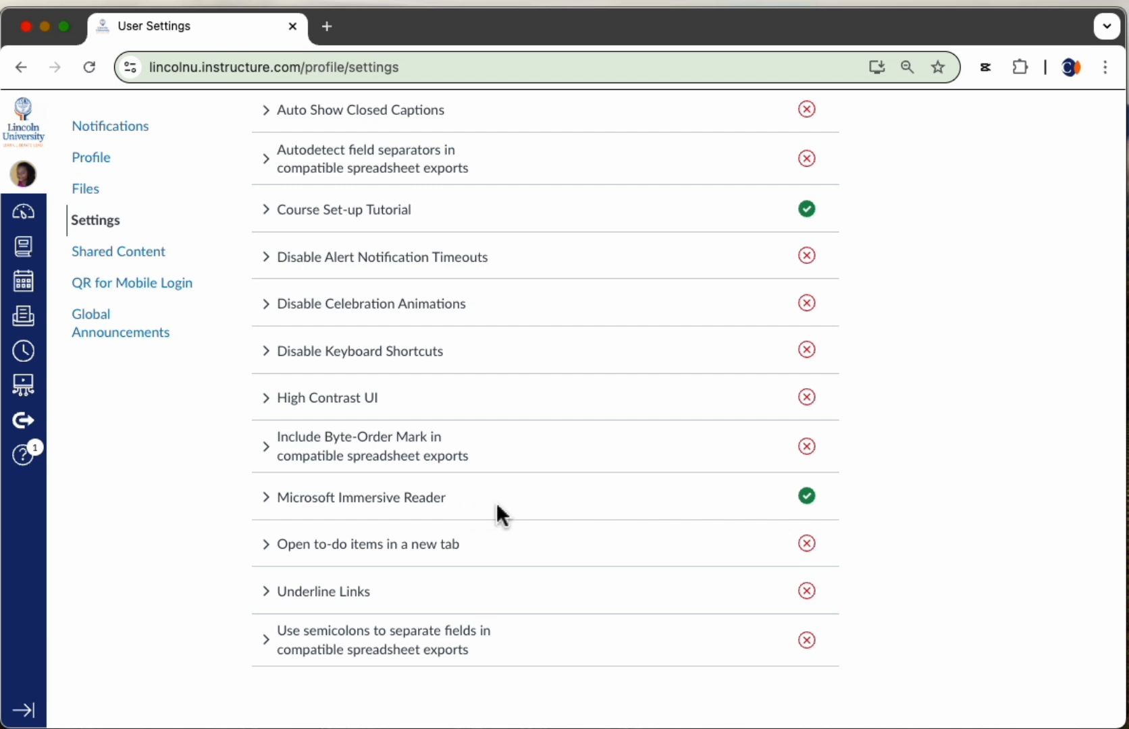
scroll(490, 501, "up", 3)
scroll(490, 499, "up", 13)
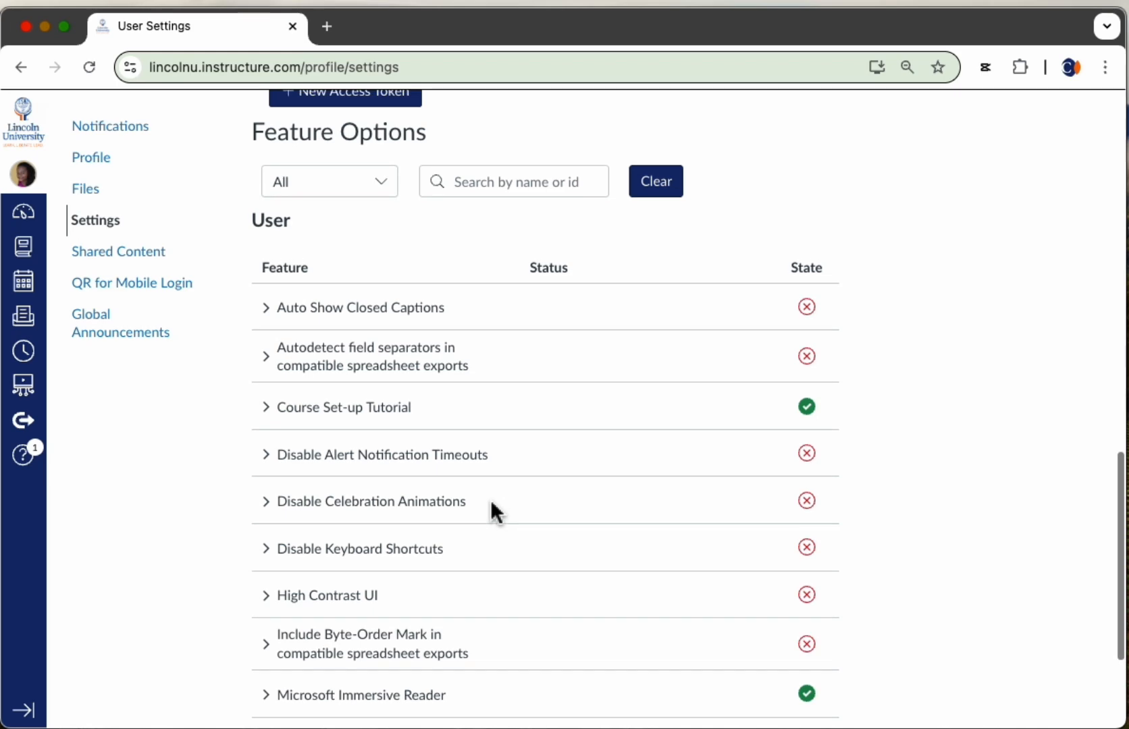
scroll(223, 372, "up", 4)
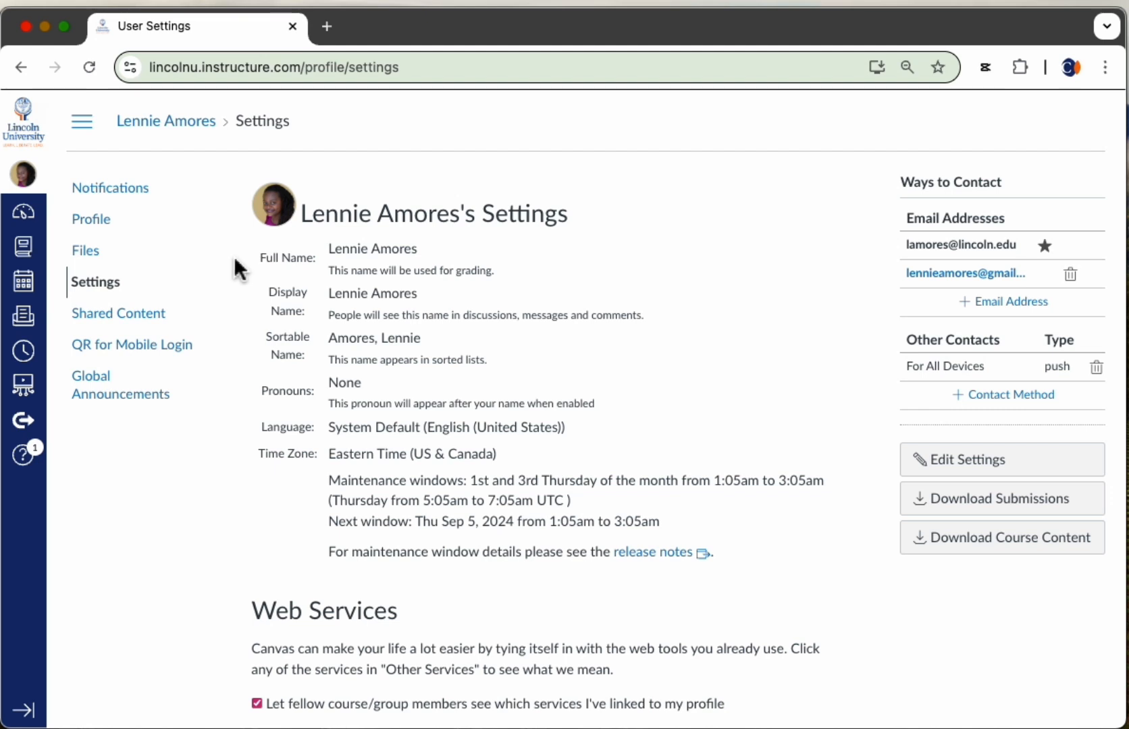
Return to the Dashboard and open the unpublished Teaching with Canvas course to view its course navigation.
left_click(32, 222)
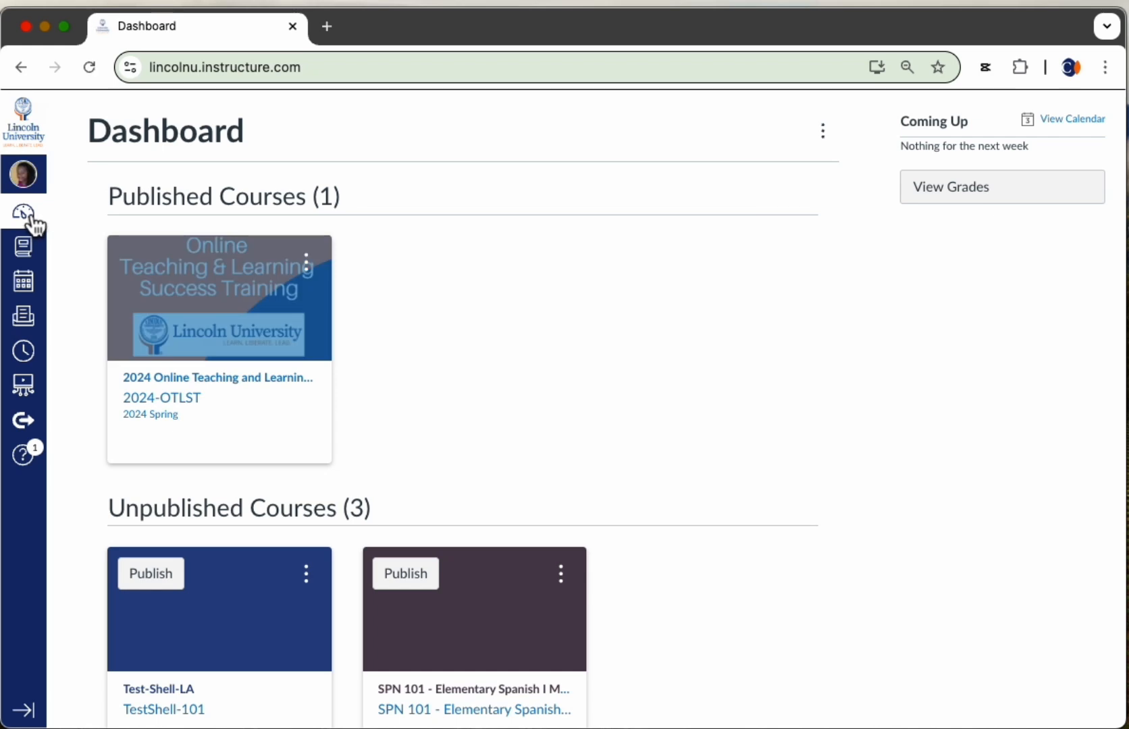
scroll(362, 405, "down", 3)
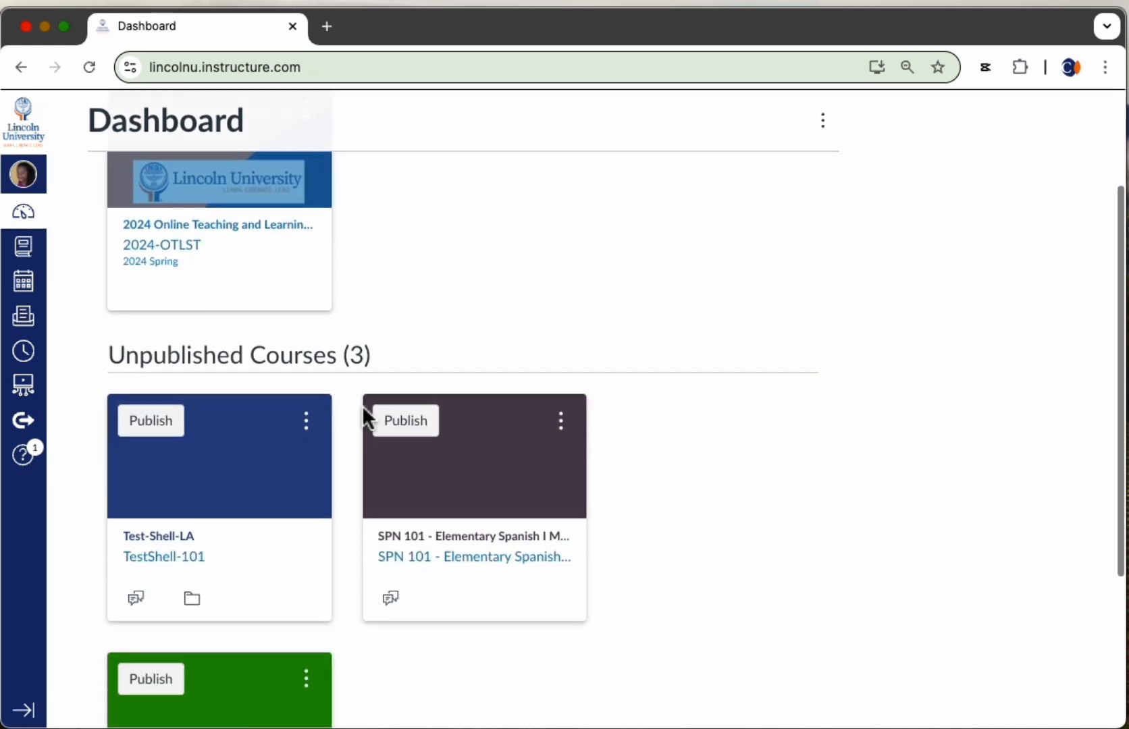
scroll(330, 485, "down", 3)
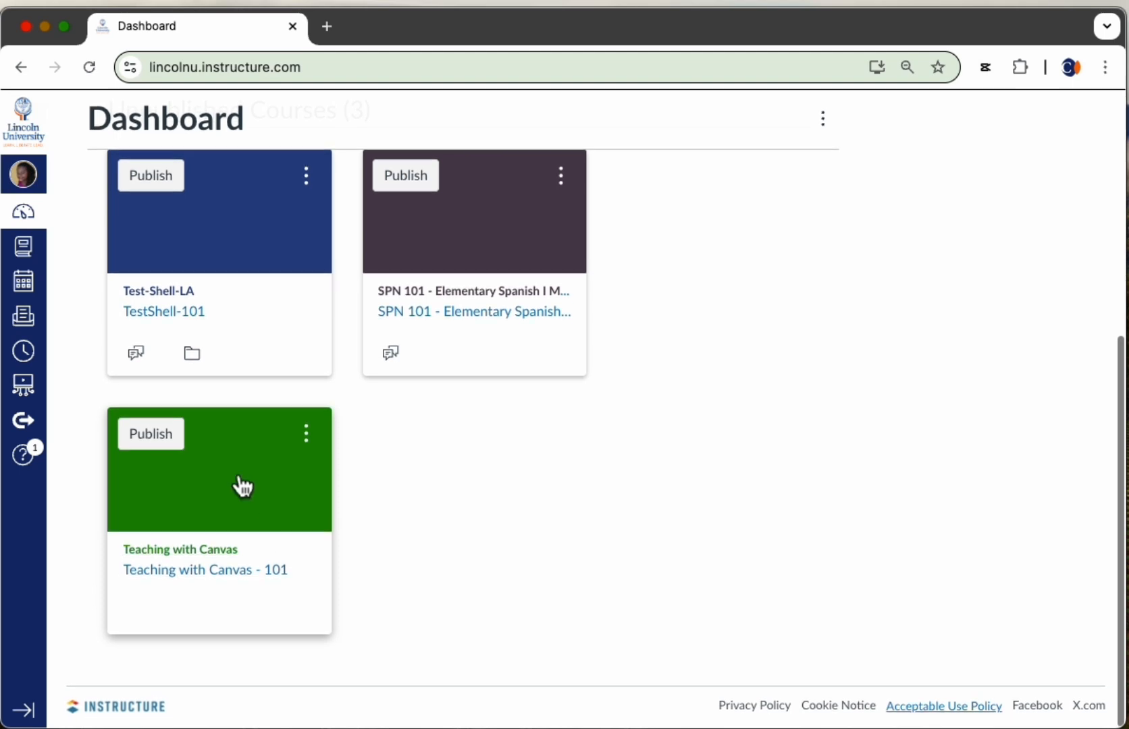
left_click(239, 492)
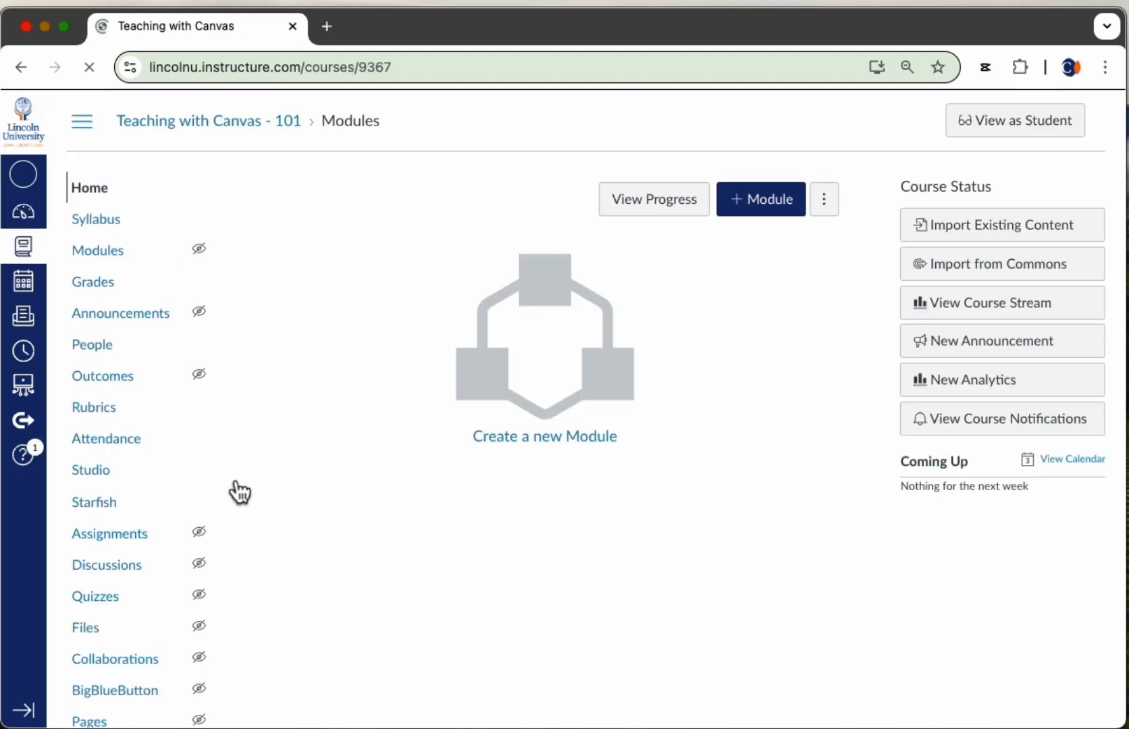
scroll(131, 308, "down", 1)
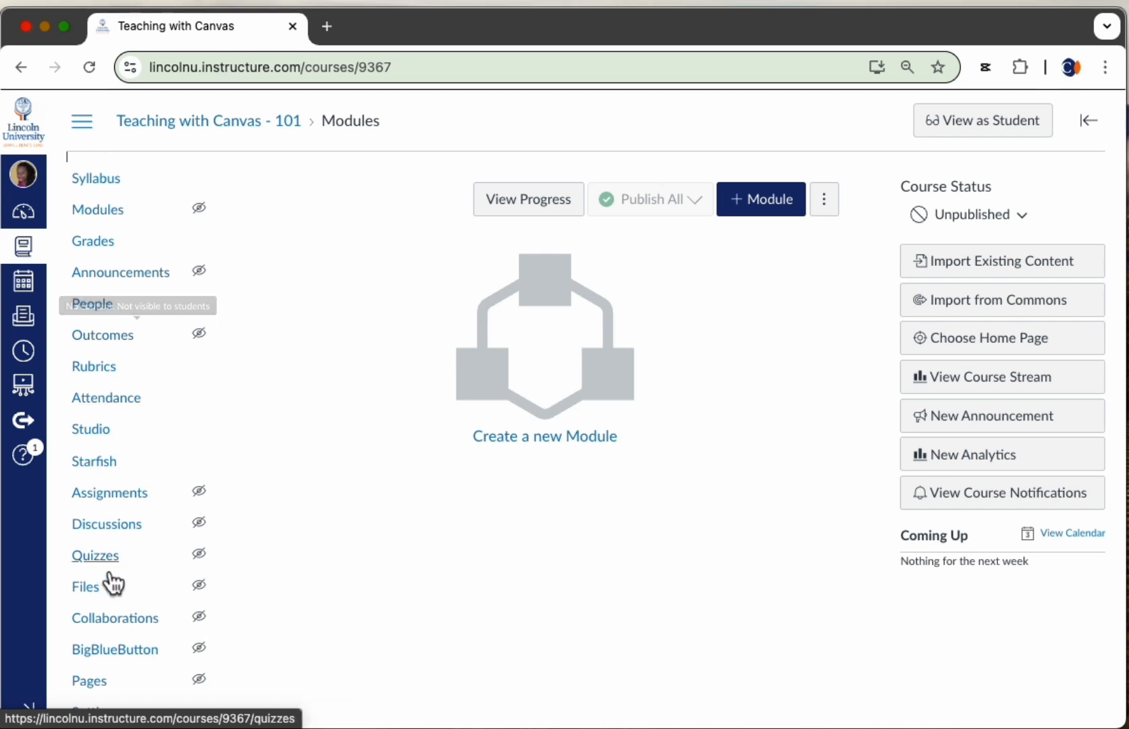
Open the course settings and upload Student View Screenshot from the Canvas Faculty Training folder as the course image.
scroll(270, 492, "down", 2)
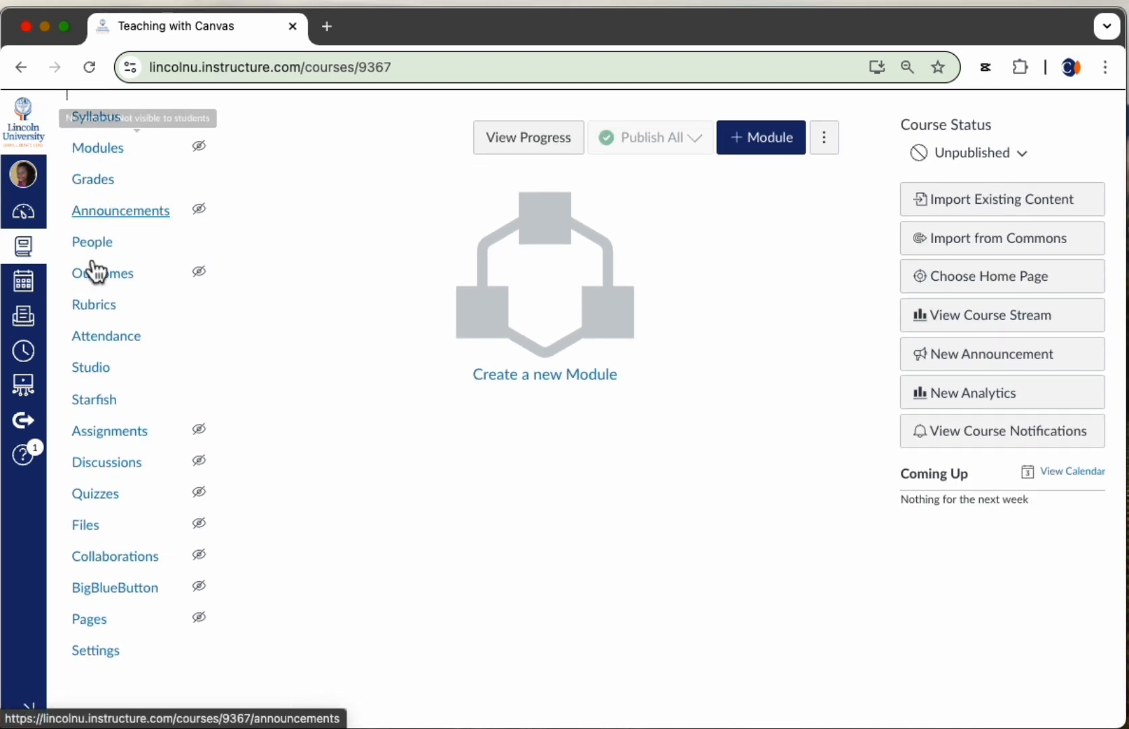
left_click(110, 665)
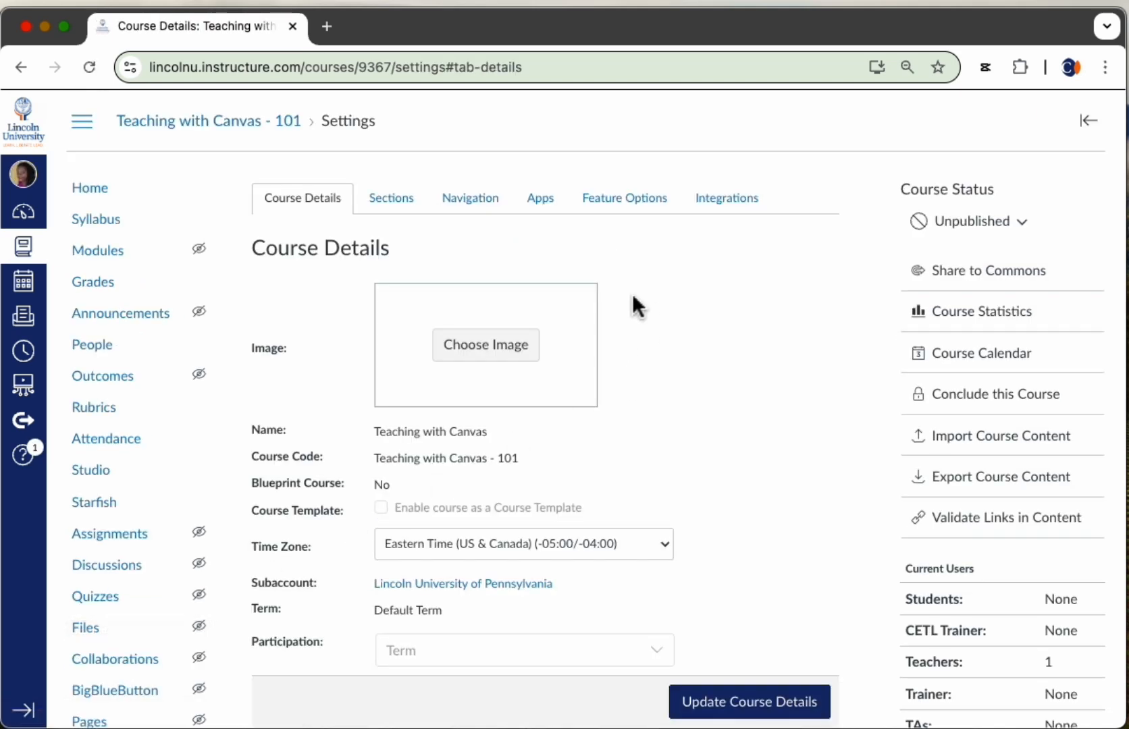
left_click(480, 357)
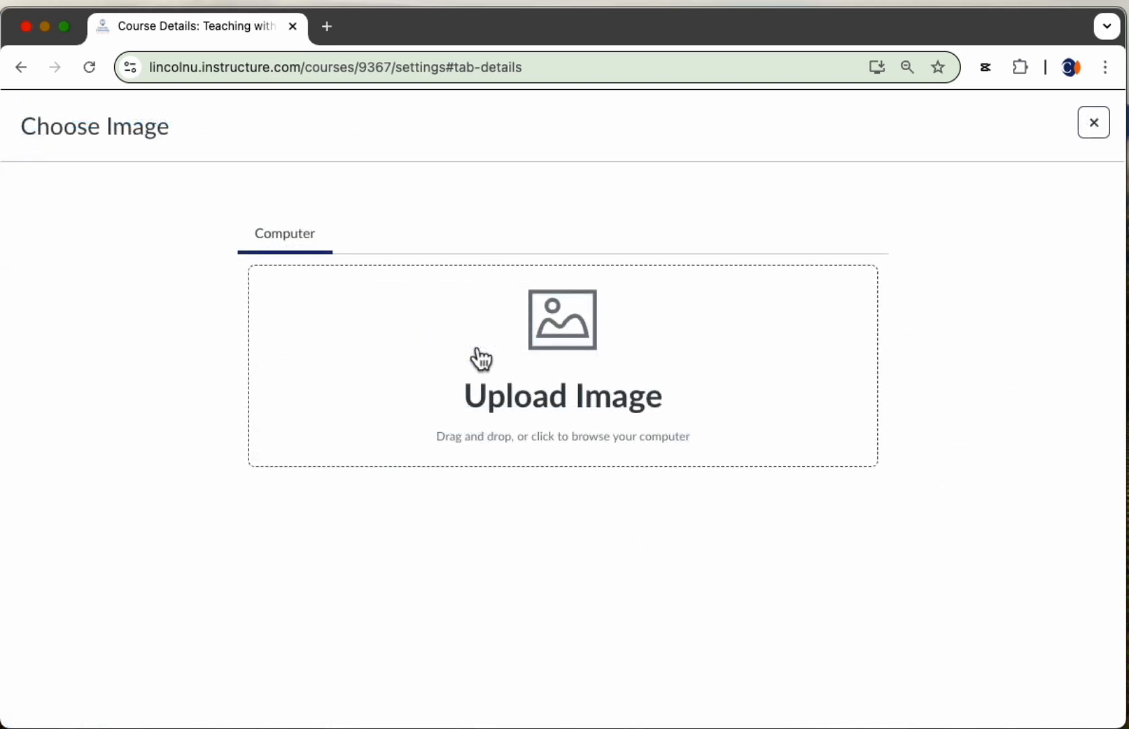
left_click(560, 393)
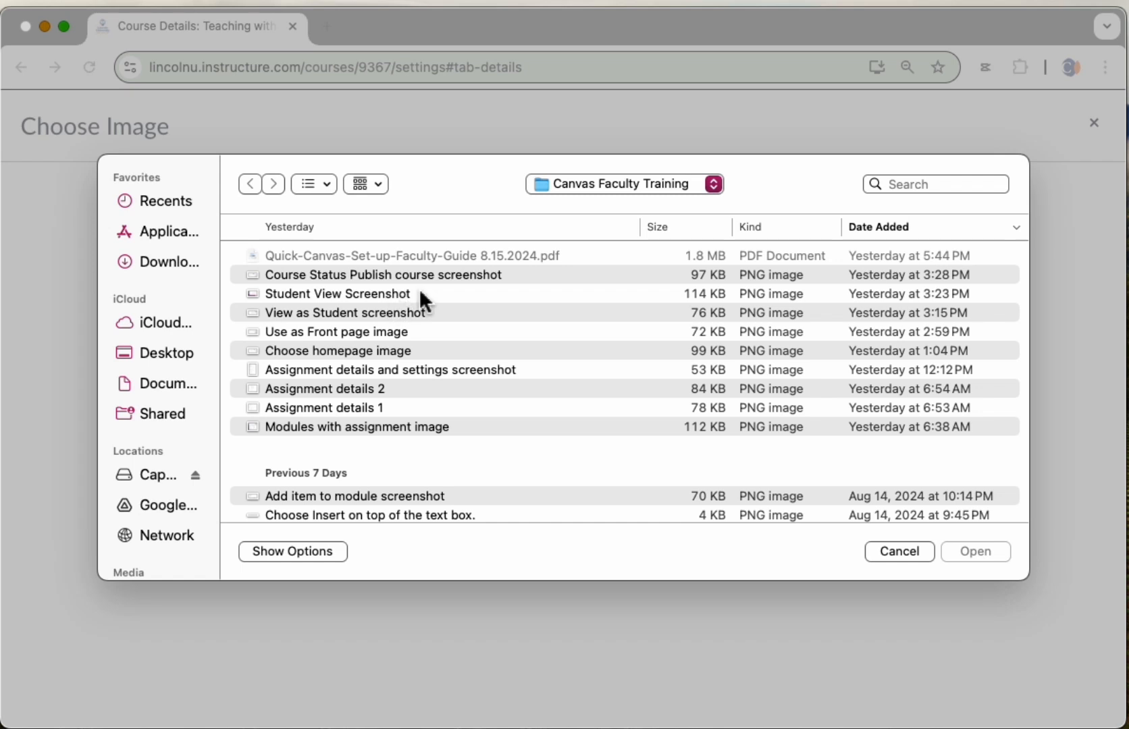
scroll(421, 312, "down", 5)
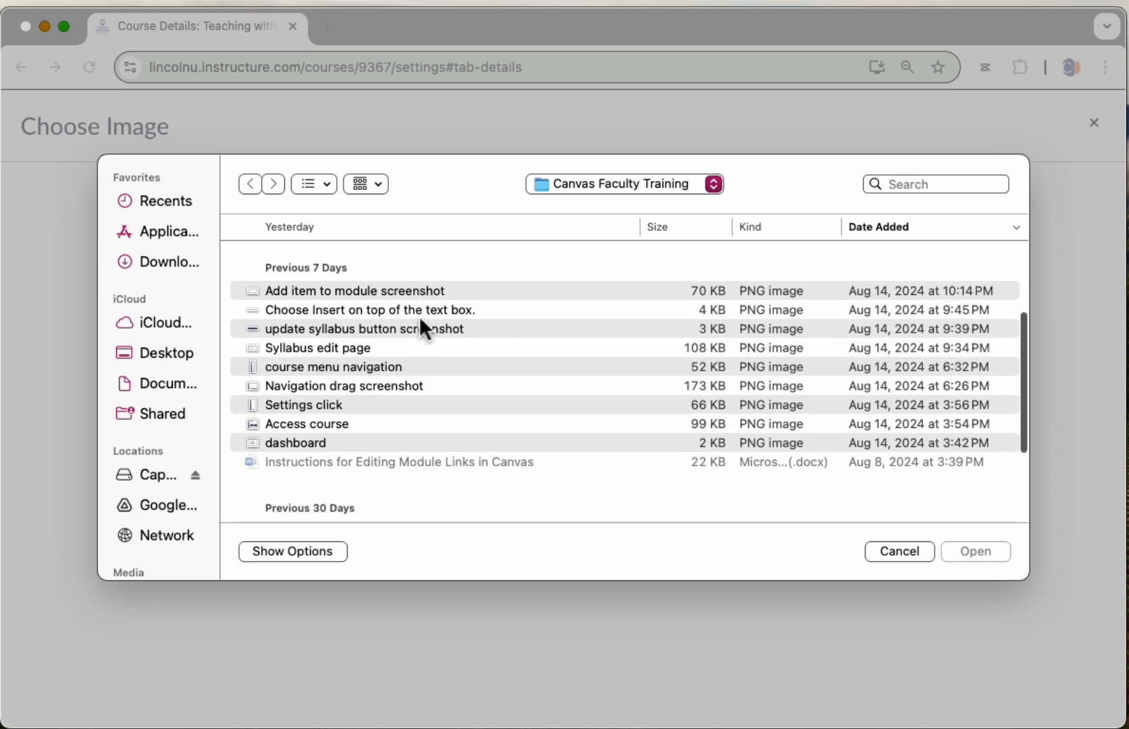
scroll(419, 316, "up", 1)
scroll(419, 316, "up", 5)
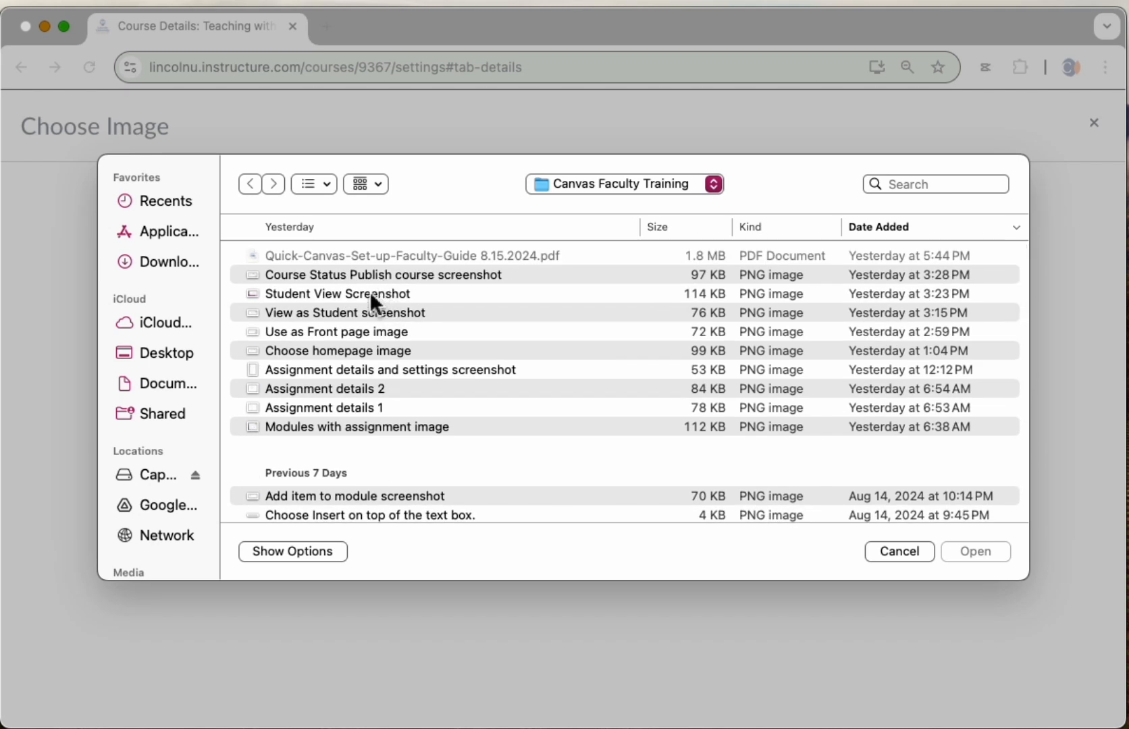
left_click(370, 294)
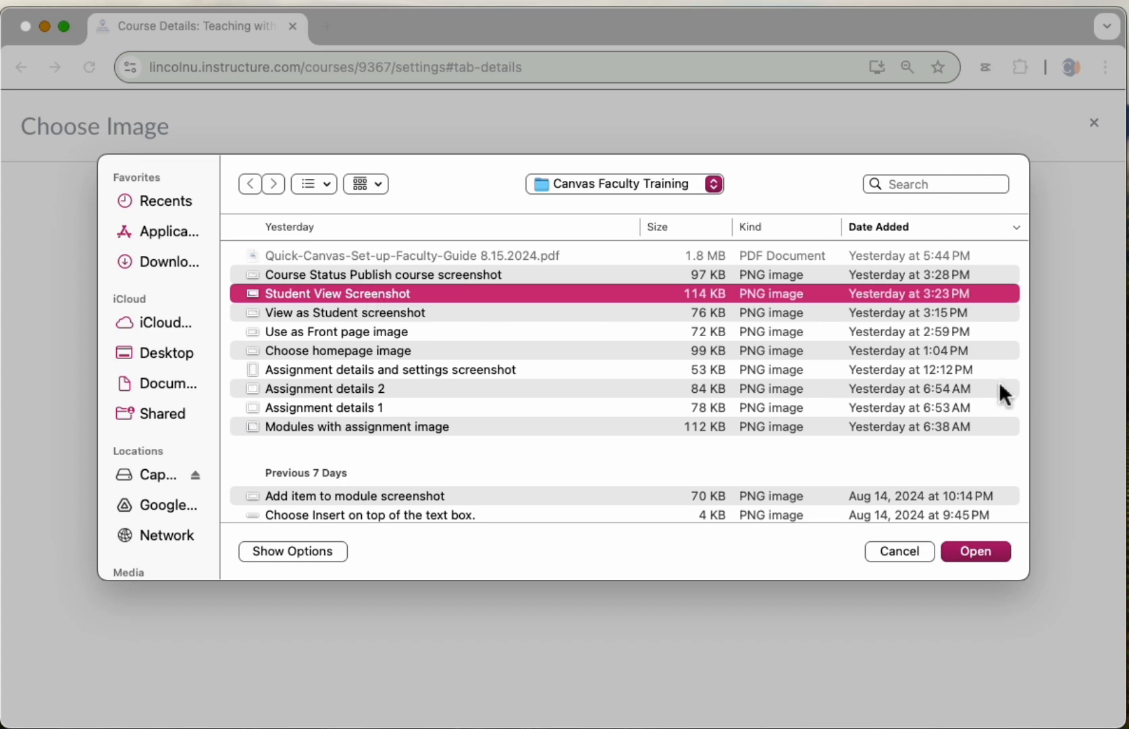
left_click(990, 557)
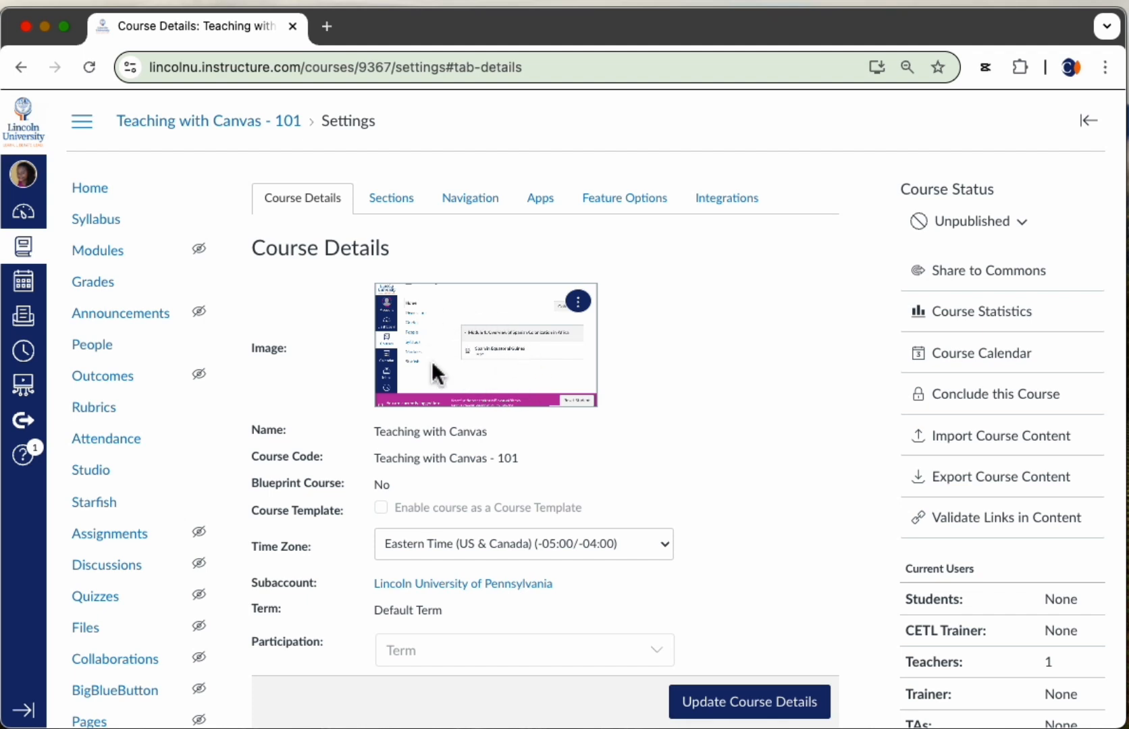
Review the course details, from time zone, participation and default due time through visibility, format, description and student permissions.
scroll(564, 346, "down", 6)
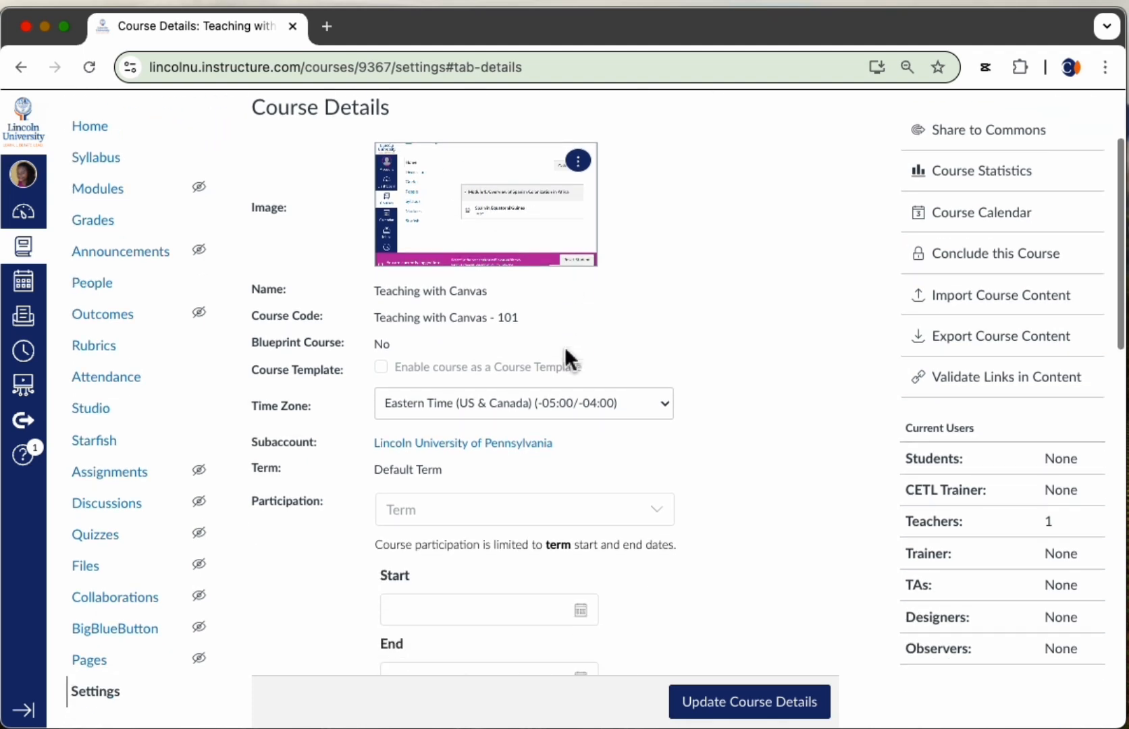
scroll(564, 347, "down", 14)
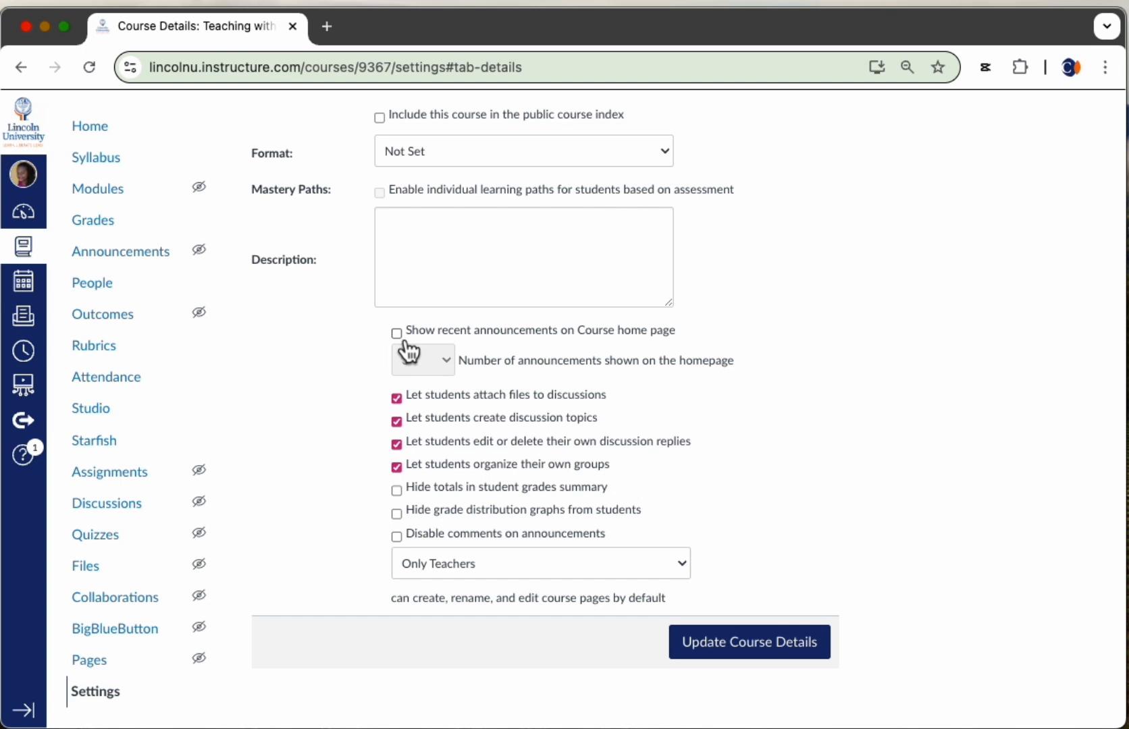
scroll(407, 351, "up", 5)
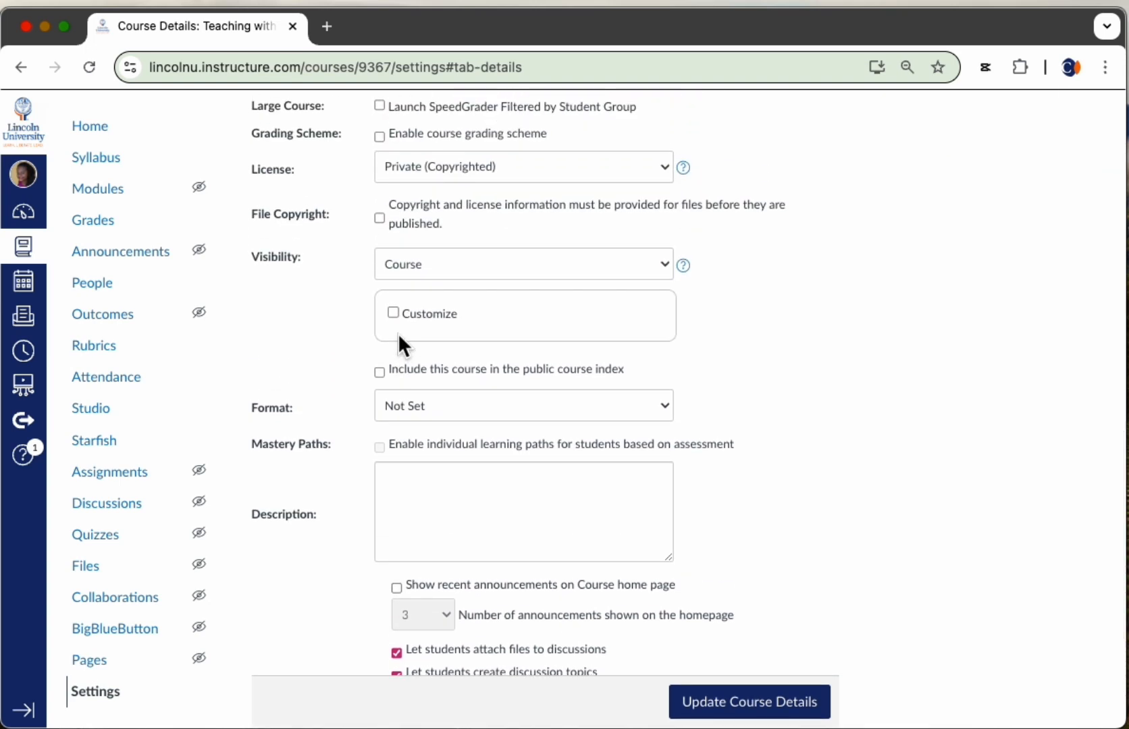
scroll(399, 335, "up", 6)
scroll(399, 341, "up", 7)
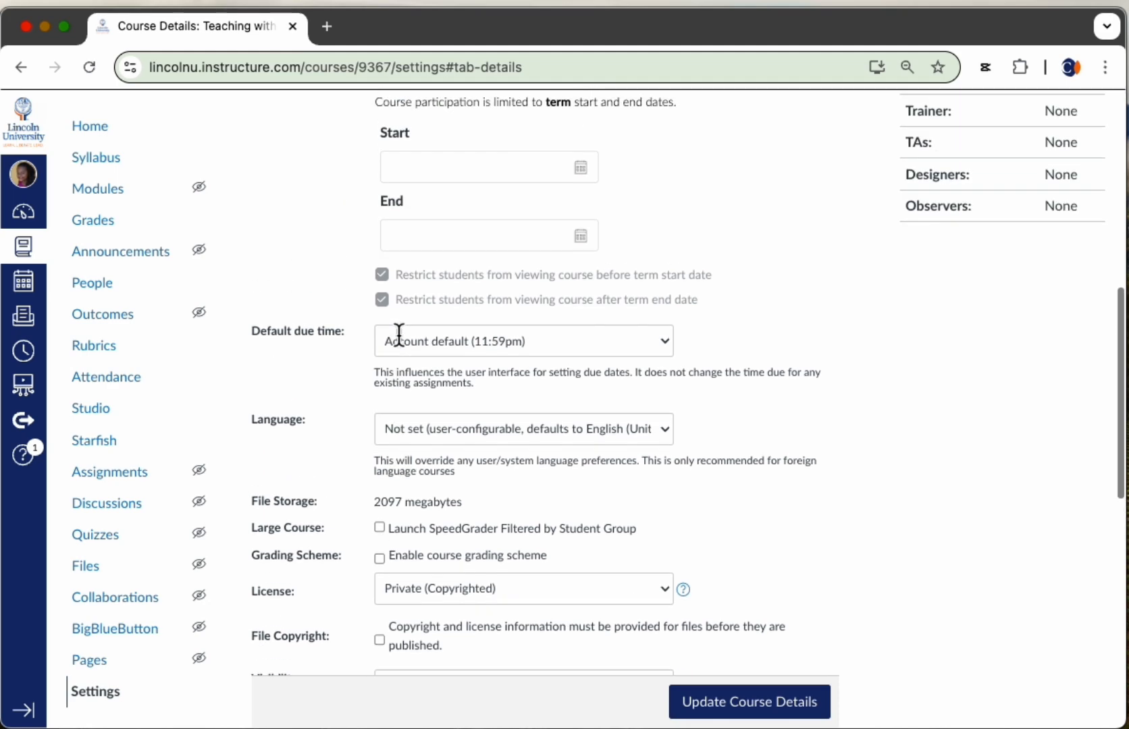
scroll(398, 335, "up", 6)
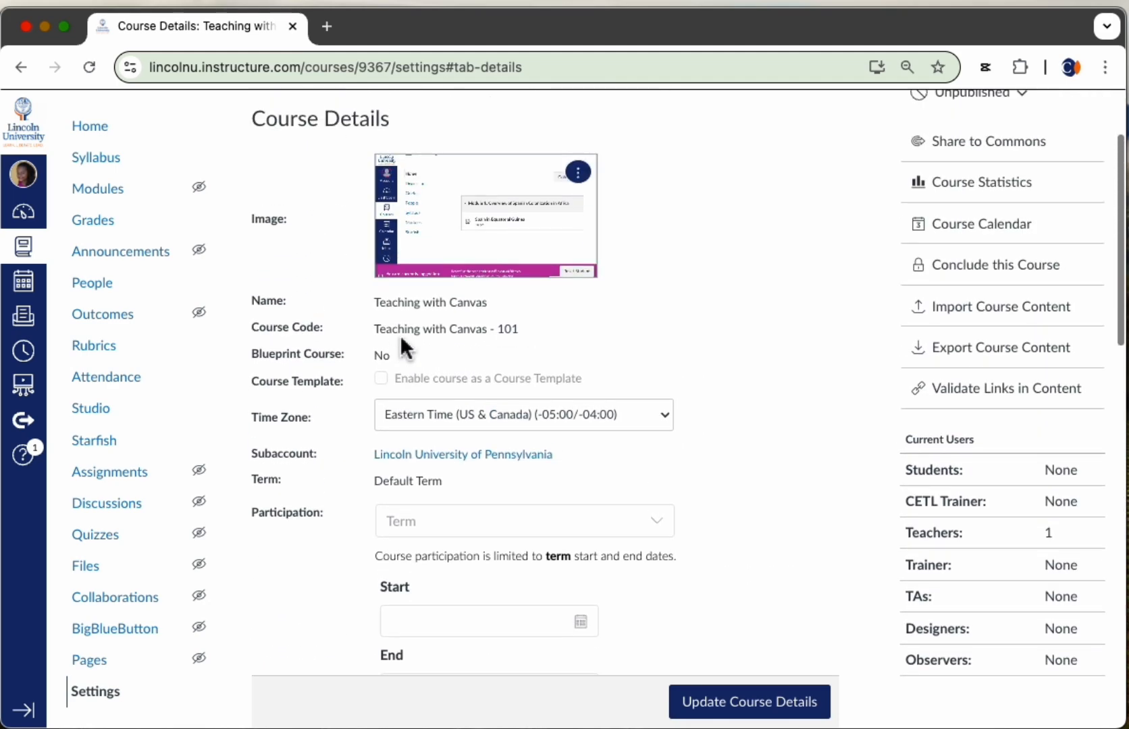
scroll(399, 335, "down", 20)
scroll(400, 334, "up", 4)
scroll(401, 338, "up", 1)
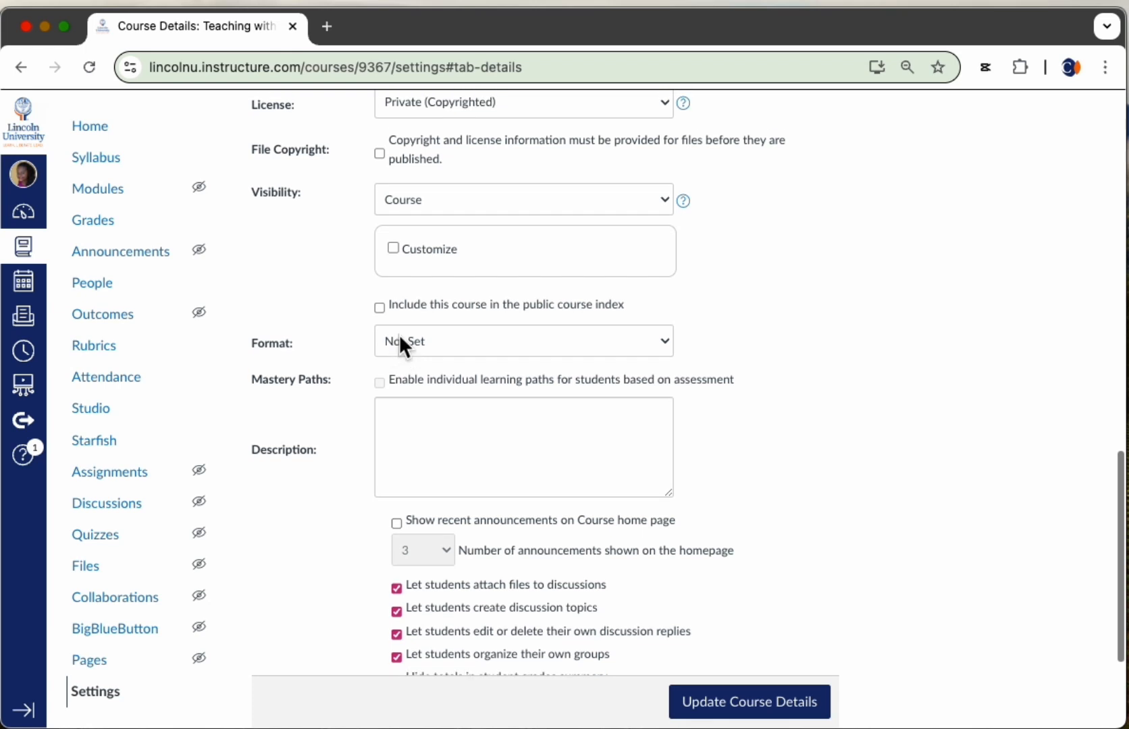
scroll(399, 338, "down", 4)
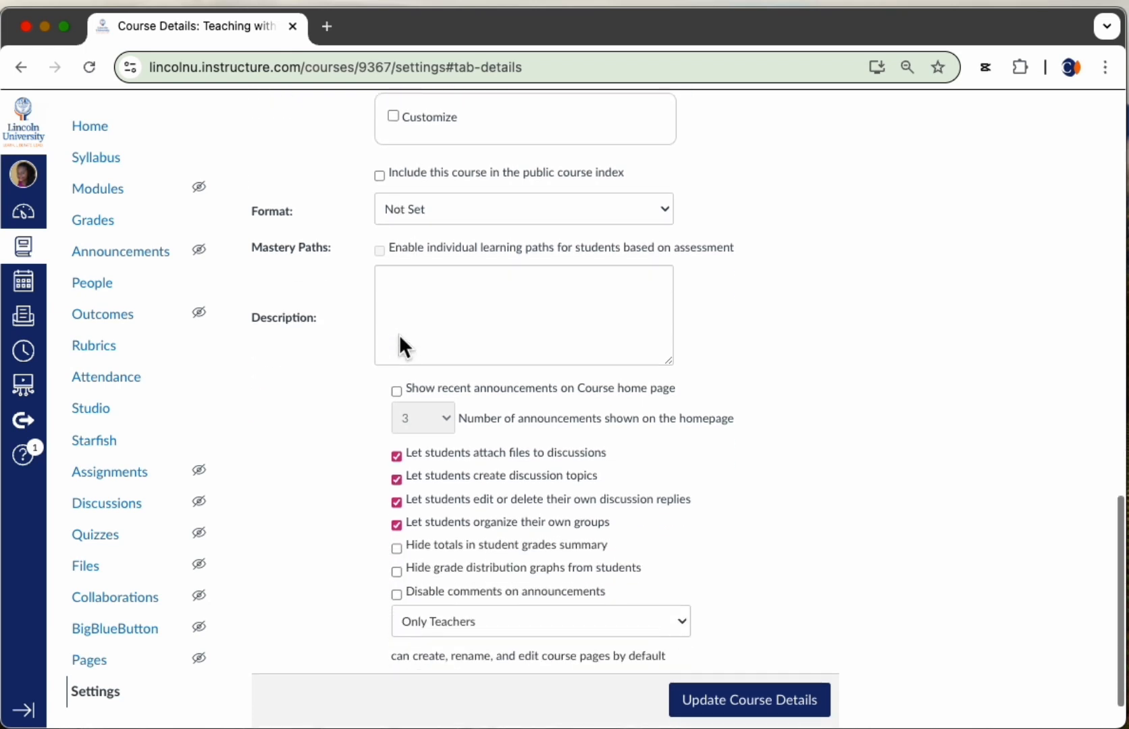
scroll(400, 334, "up", 7)
scroll(400, 335, "up", 12)
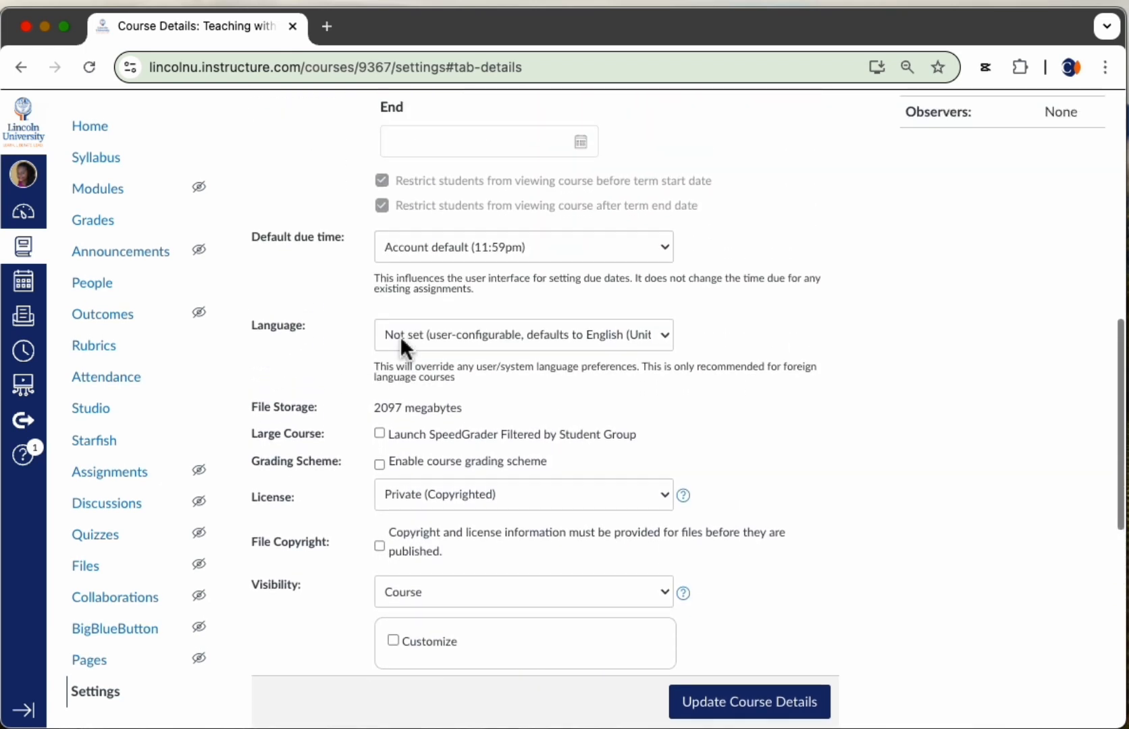
scroll(399, 335, "up", 7)
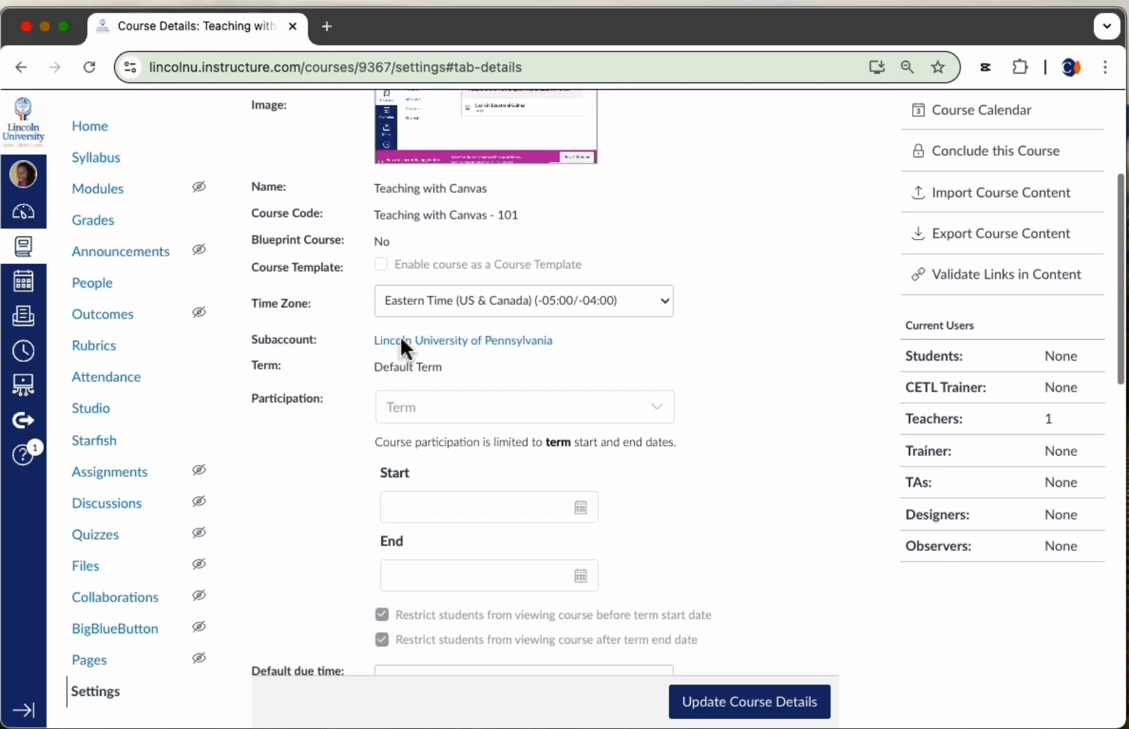
scroll(400, 335, "down", 3)
scroll(399, 335, "up", 5)
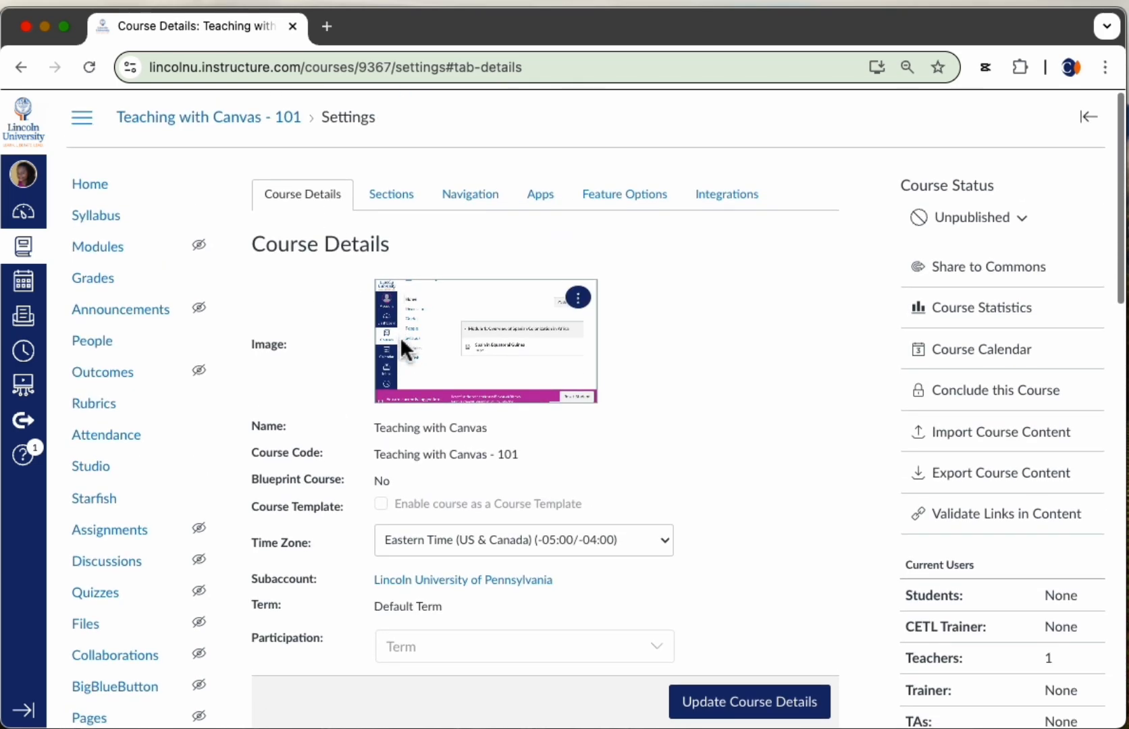
Look through the course's sections, navigation, apps and feature options settings, and return to the course details.
left_click(402, 198)
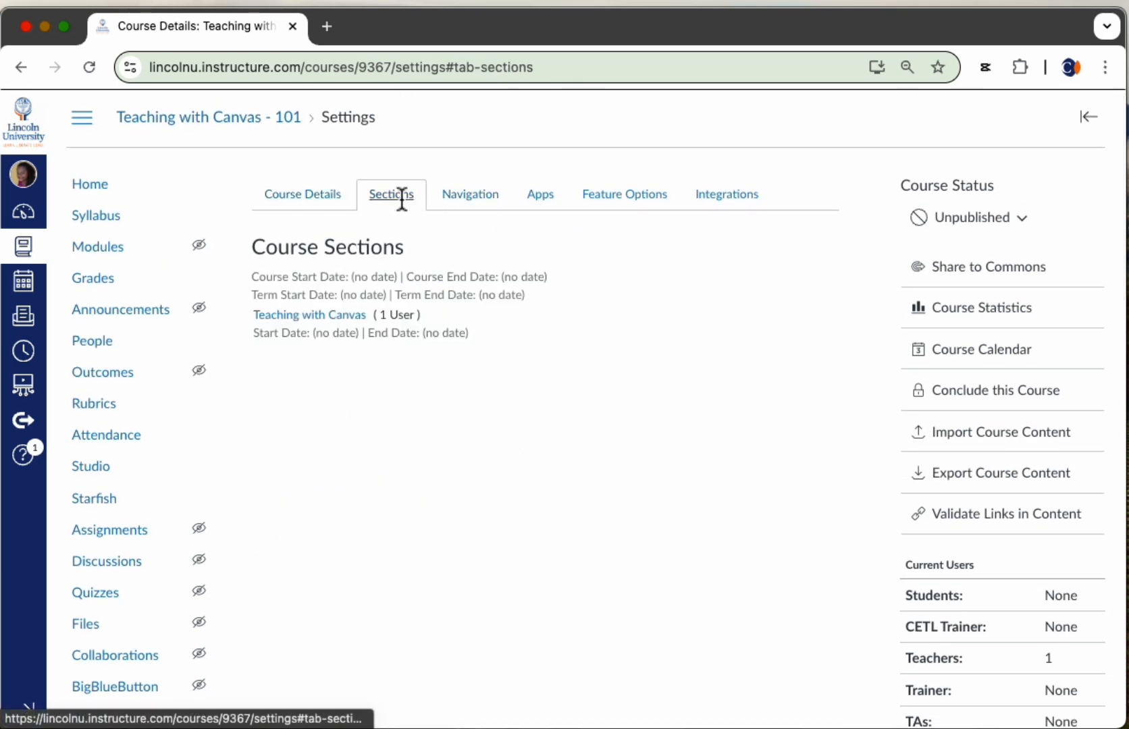
left_click(474, 199)
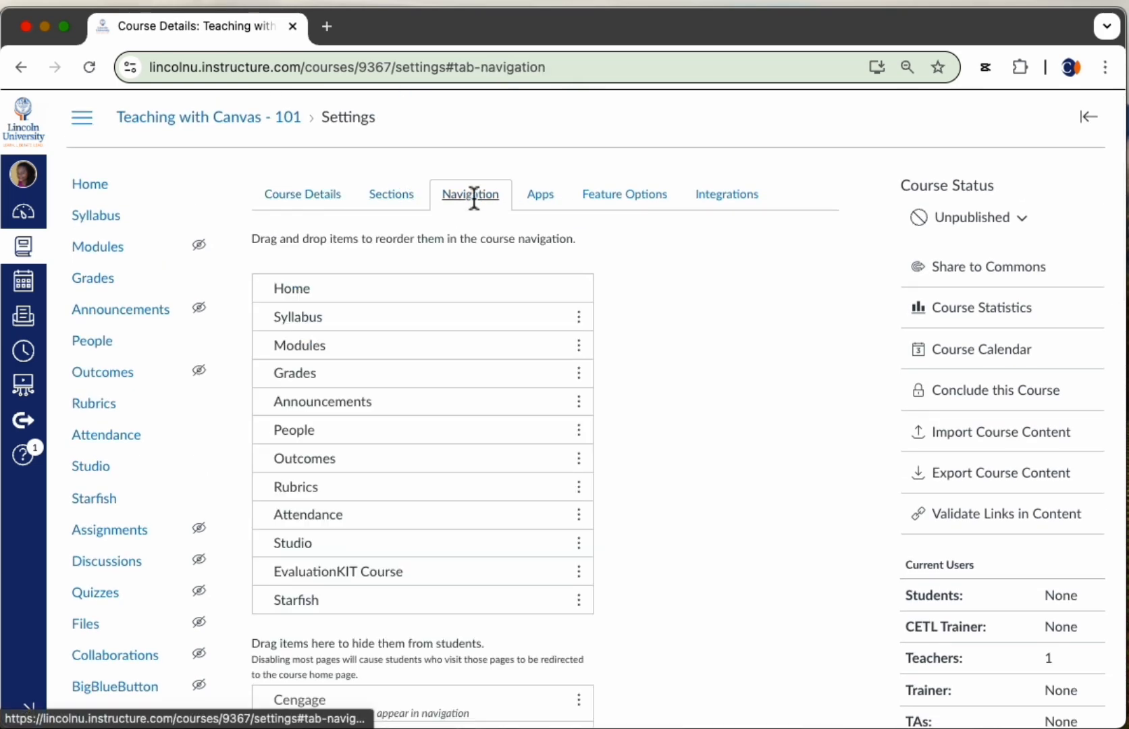
left_click(552, 202)
left_click(624, 205)
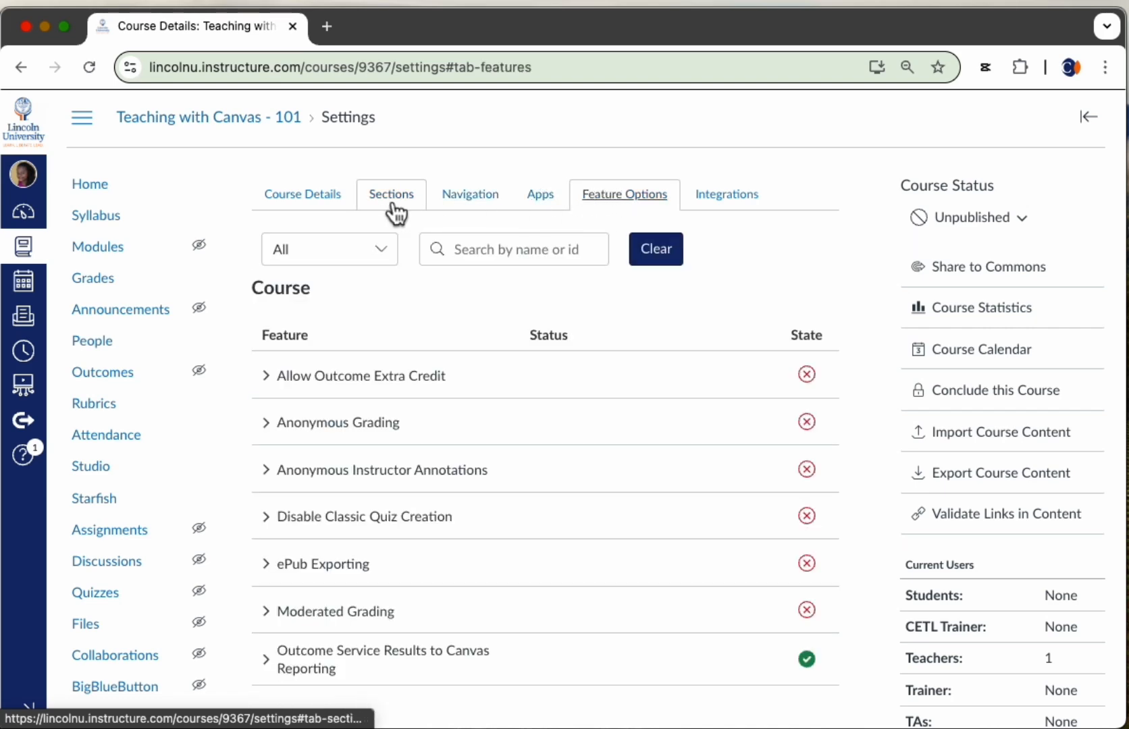
left_click(337, 201)
scroll(496, 311, "down", 10)
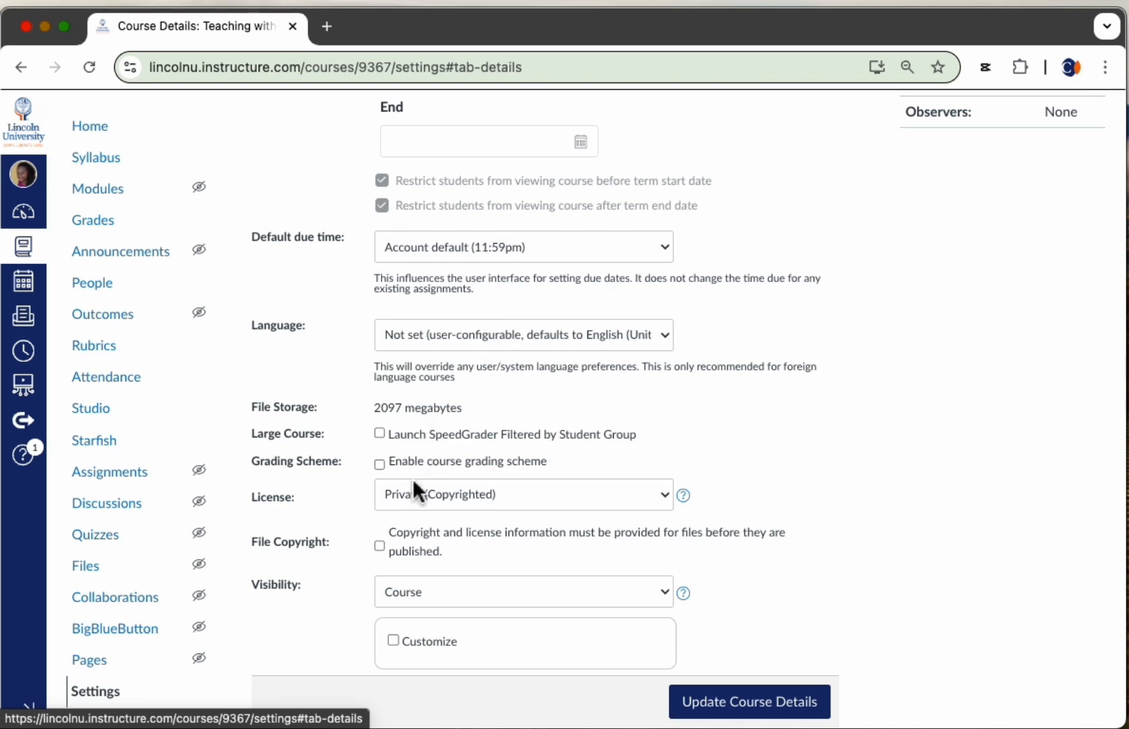
scroll(521, 363, "up", 10)
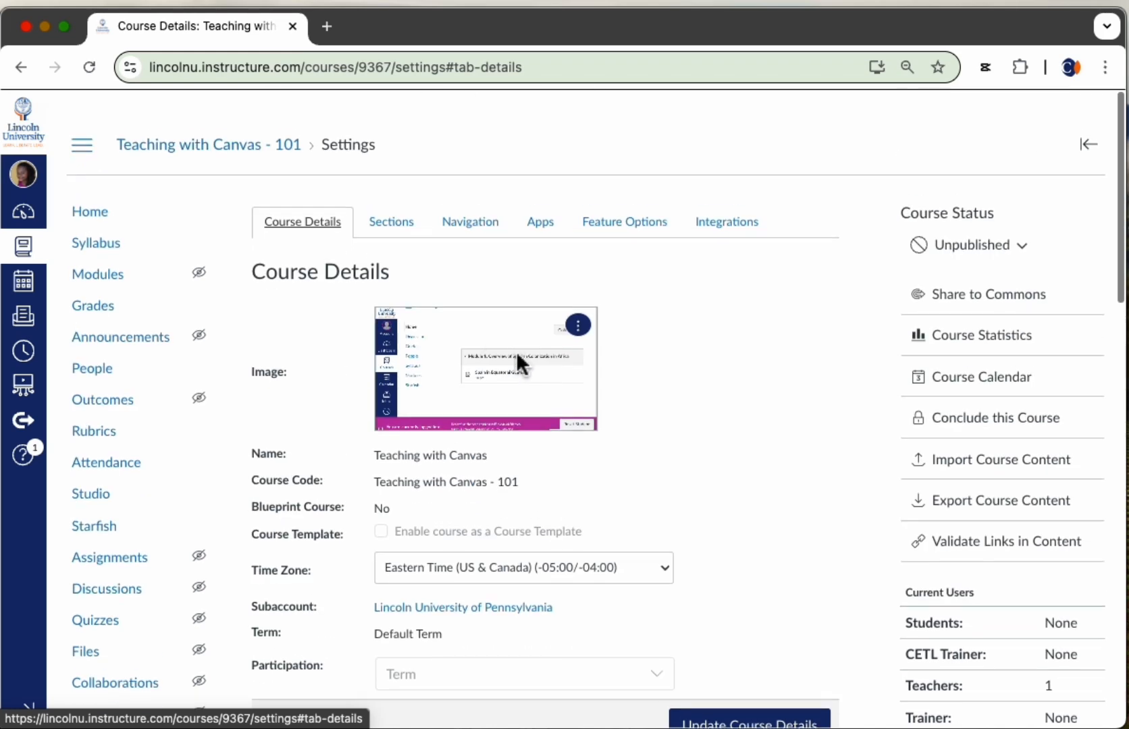
Enable the course grading scheme to show the available schemes, and disable it again without choosing another scheme.
scroll(490, 365, "down", 10)
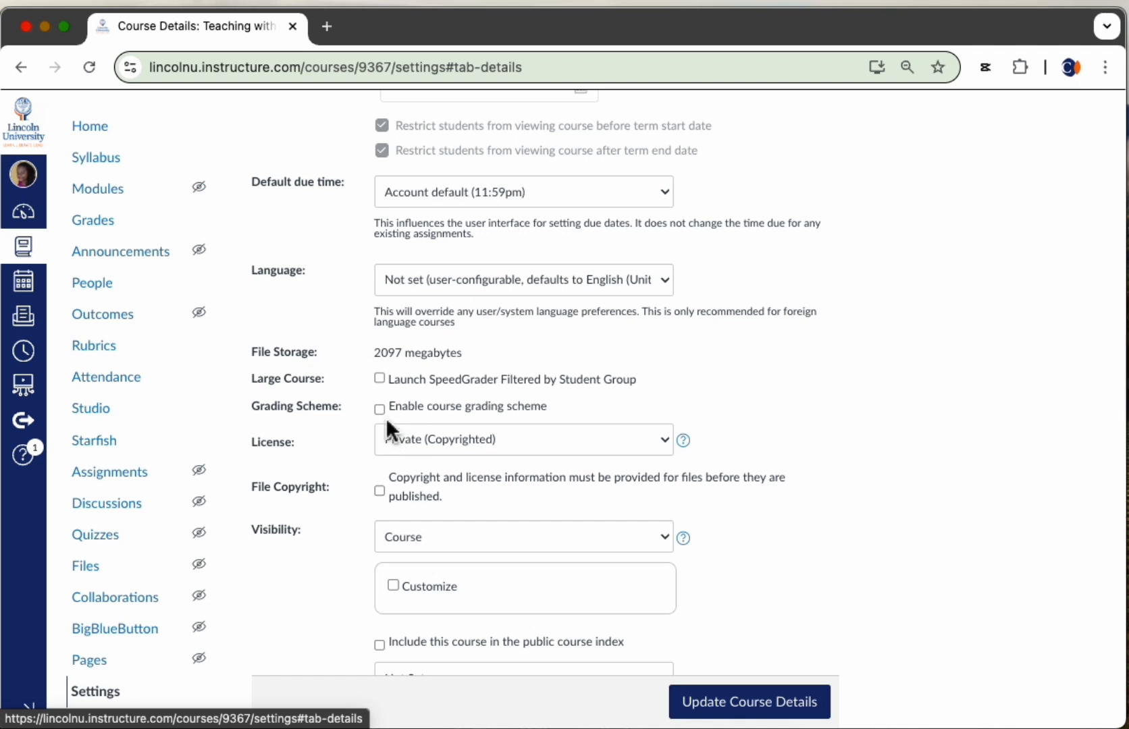
left_click(382, 409)
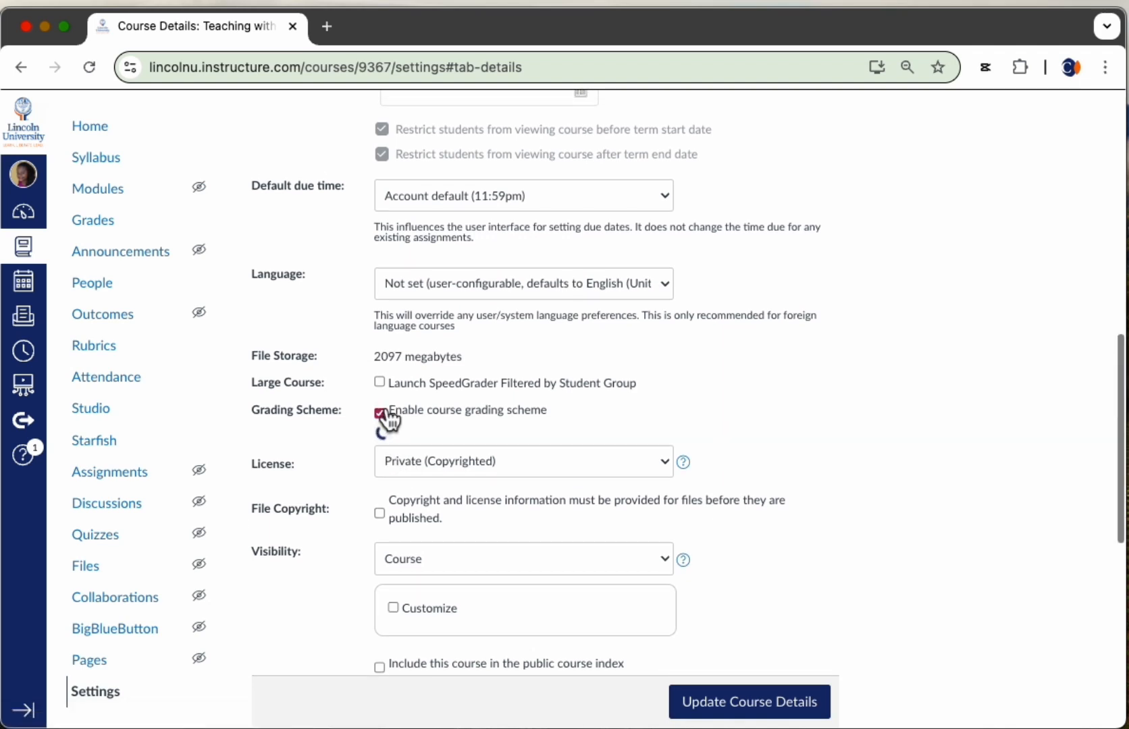
left_click(555, 453)
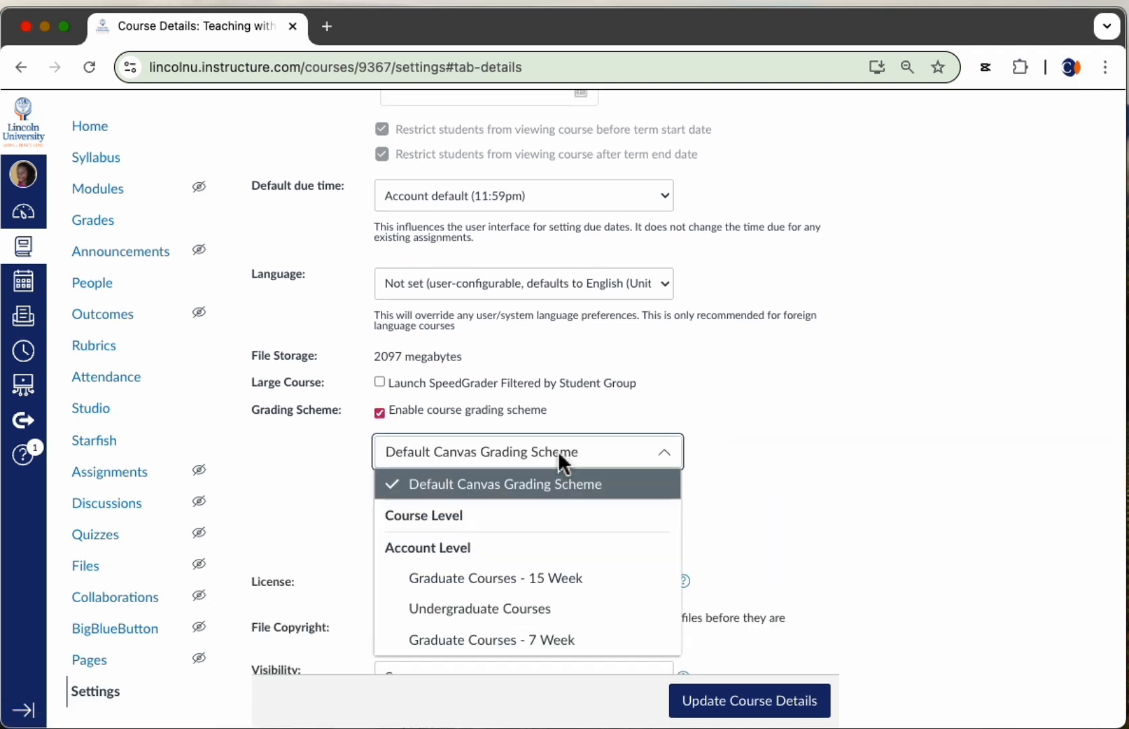
scroll(574, 500, "down", 2)
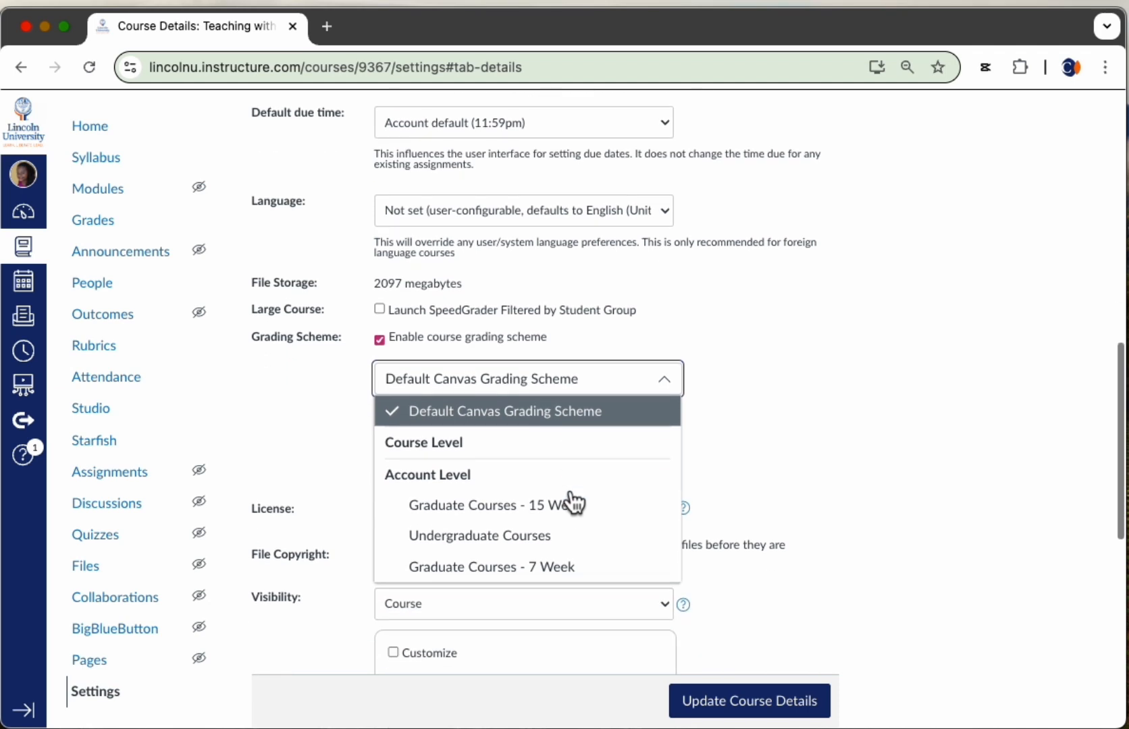
scroll(574, 500, "down", 2)
left_click(380, 267)
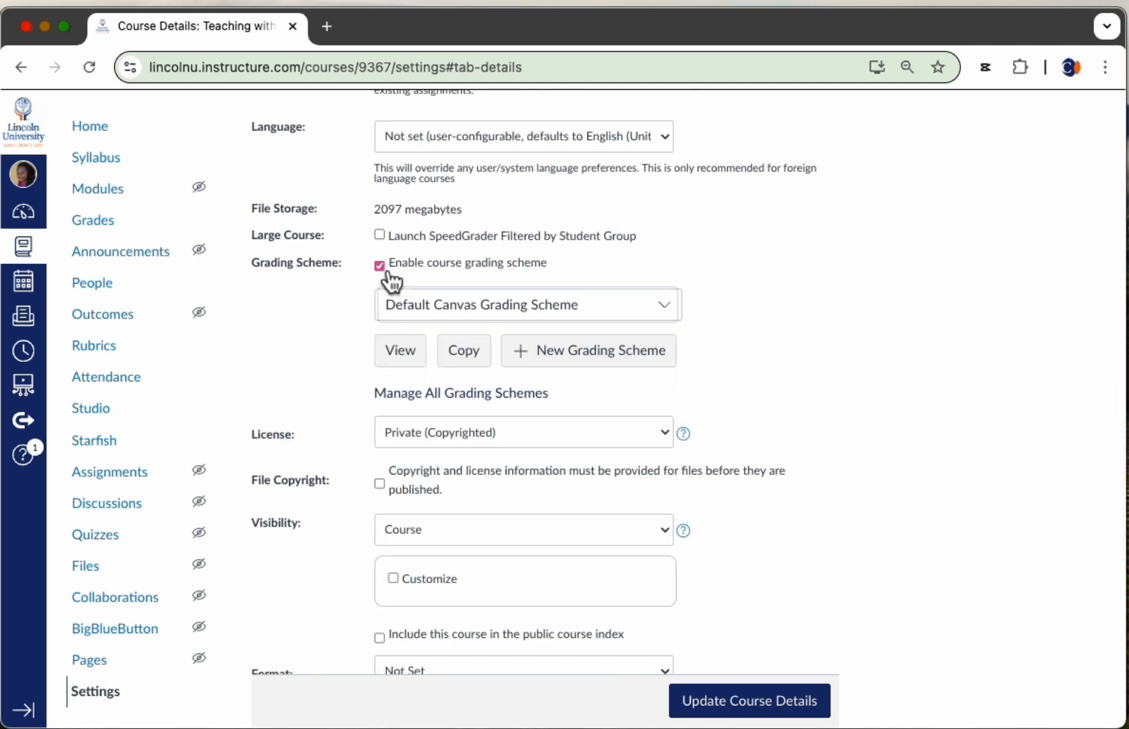
left_click(379, 265)
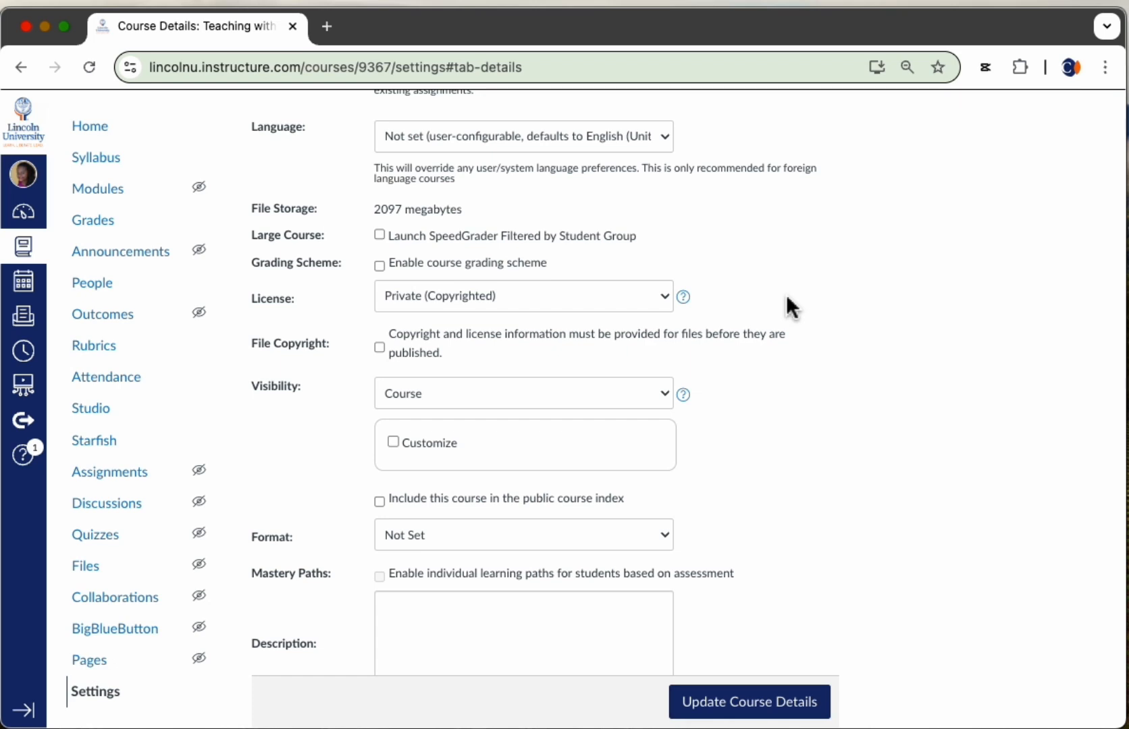
Save the updated course details.
scroll(780, 297, "down", 5)
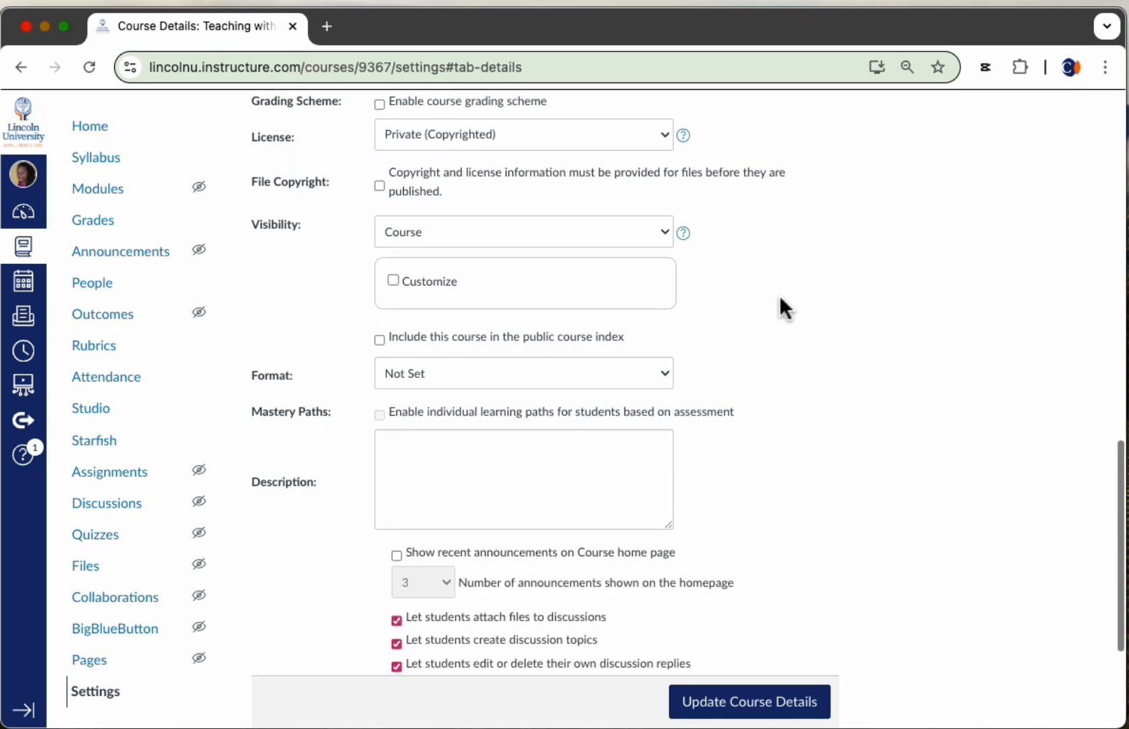
scroll(780, 298, "down", 2)
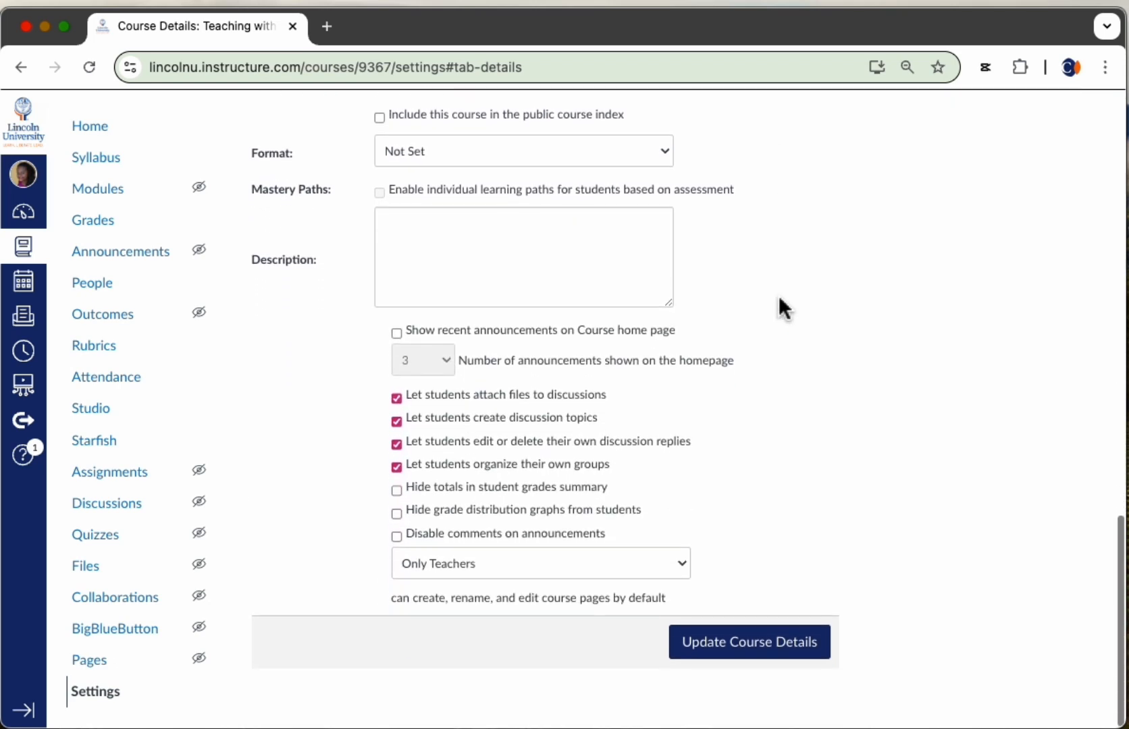
left_click(749, 658)
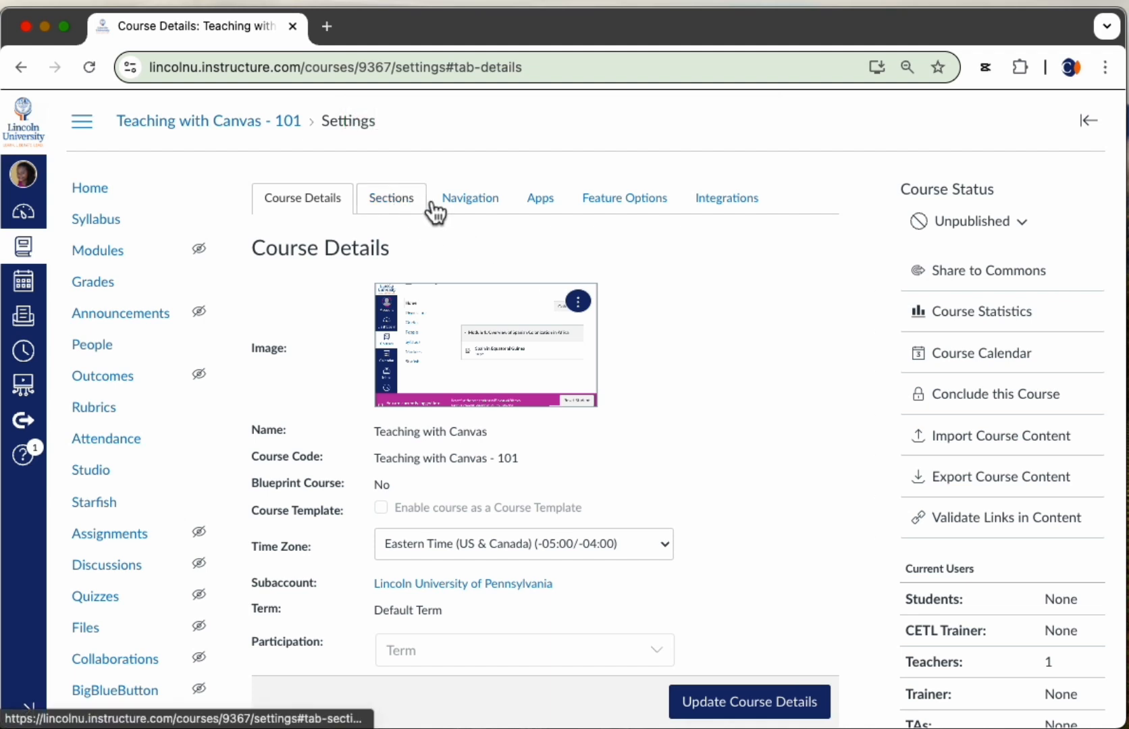
Open the course navigation settings and move Assignments and Item Banks from the hidden items to directly below Grades.
left_click(473, 203)
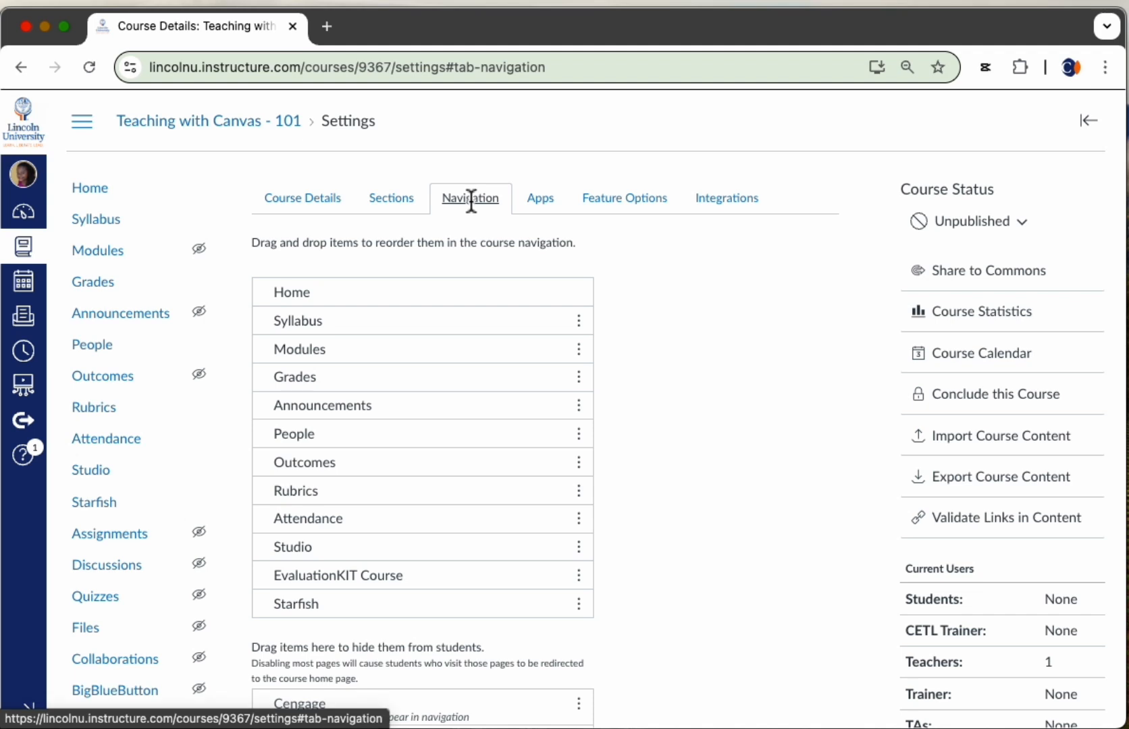
scroll(499, 262, "down", 2)
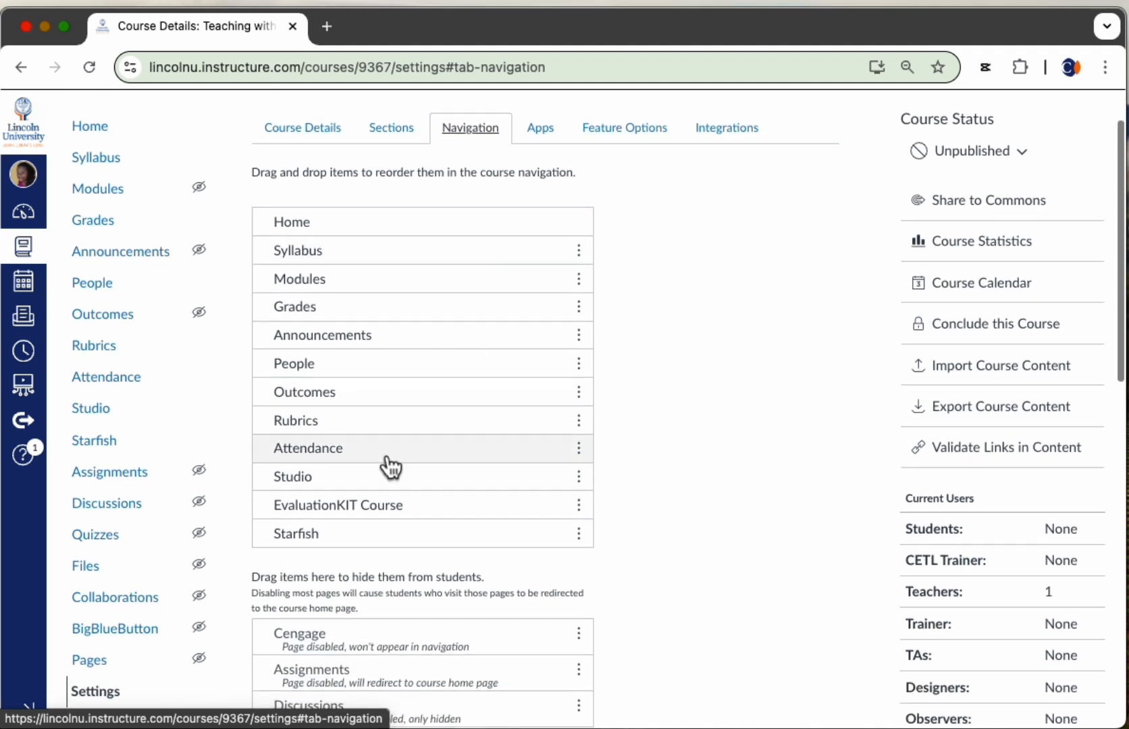
scroll(361, 557, "down", 2)
left_click_drag(334, 607, 341, 258)
left_click_drag(333, 682, 350, 325)
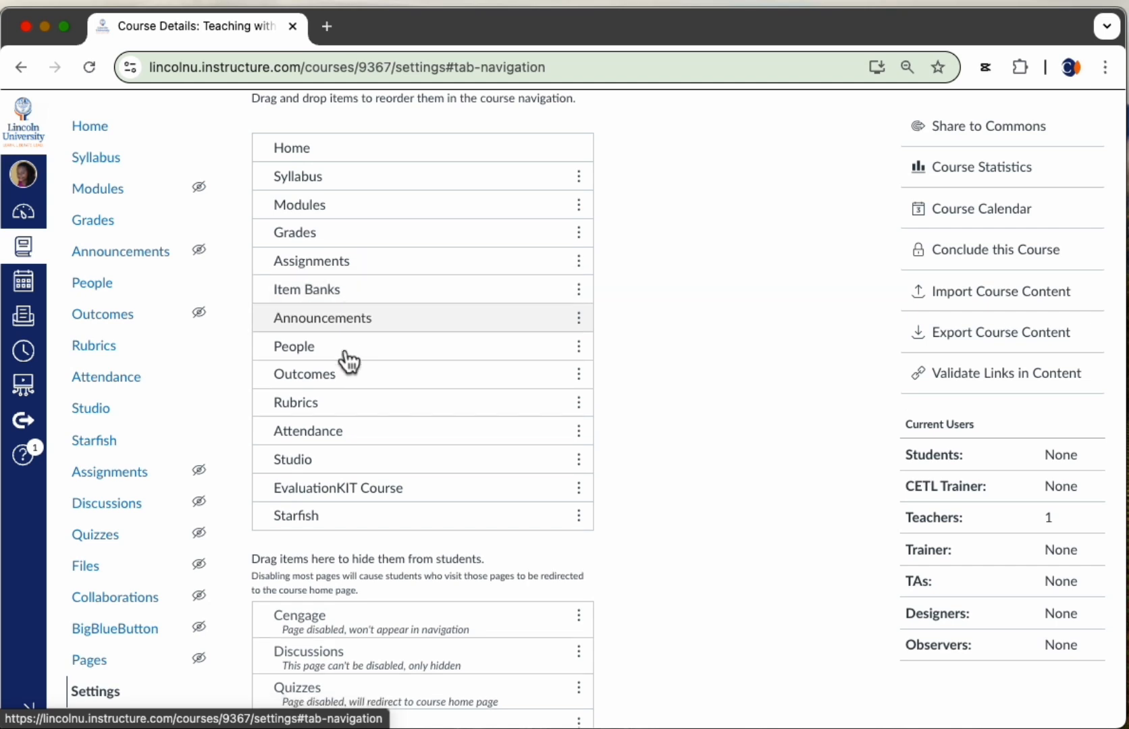
Move Discussions and Quizzes from the hidden items to directly below Announcements in the course navigation.
left_click_drag(348, 663, 363, 334)
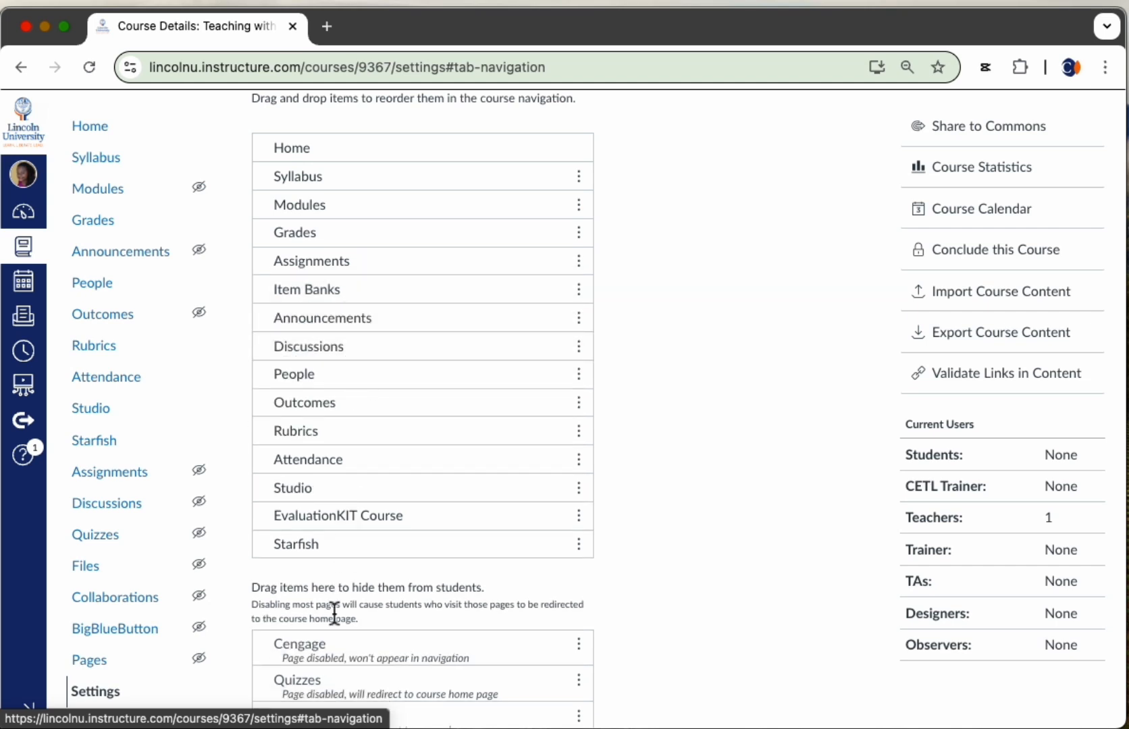
left_click_drag(372, 702, 352, 370)
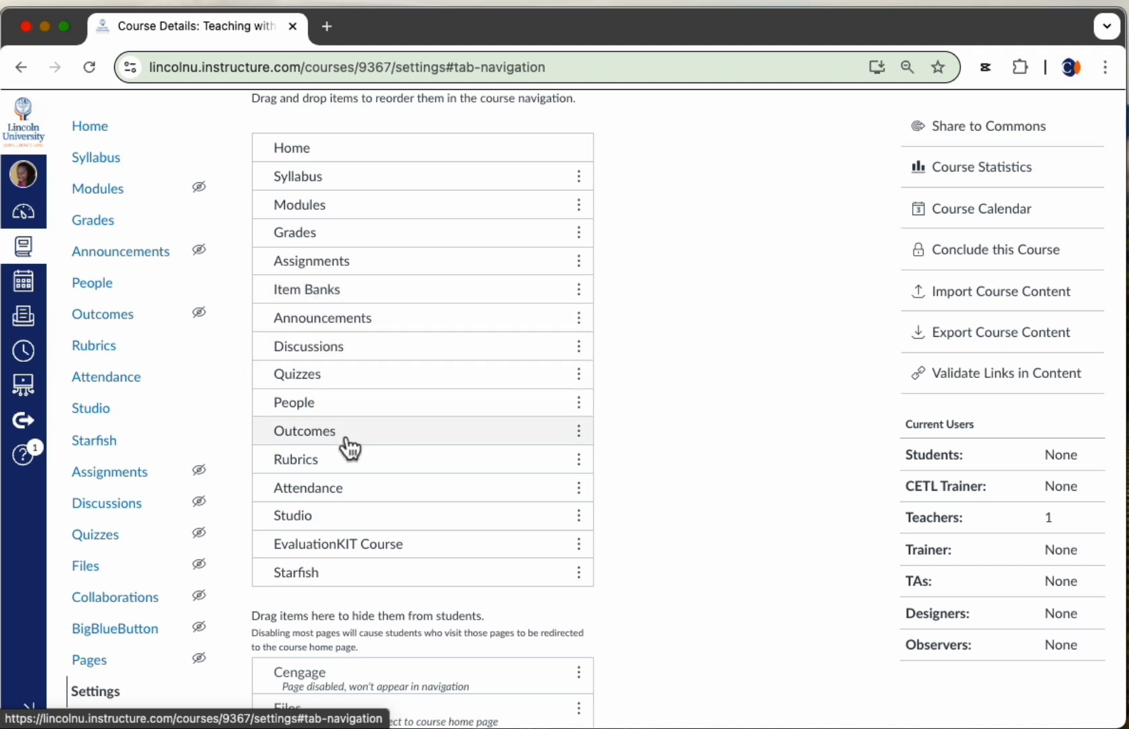
scroll(375, 424, "down", 3)
scroll(372, 421, "up", 3)
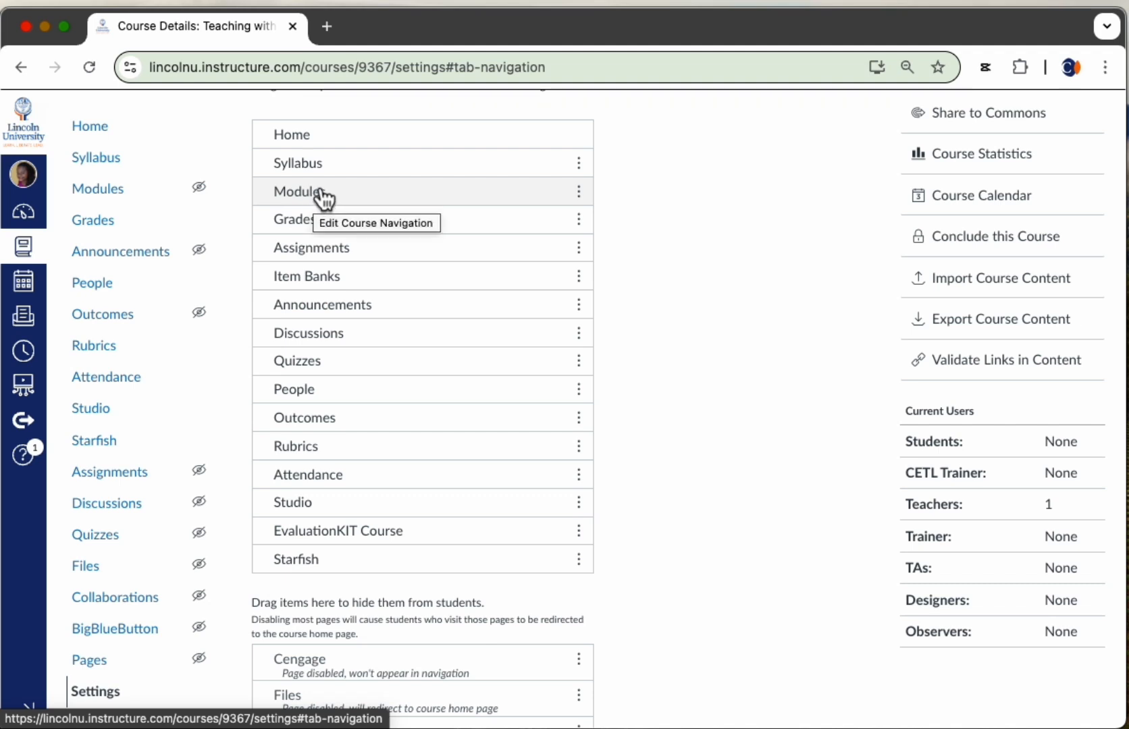
Move Assignments, Quizzes and Discussions to the hidden items below Cengage, and save the course navigation.
left_click_drag(303, 259, 315, 699)
left_click_drag(309, 323, 307, 681)
left_click_drag(328, 309, 327, 663)
scroll(419, 493, "down", 3)
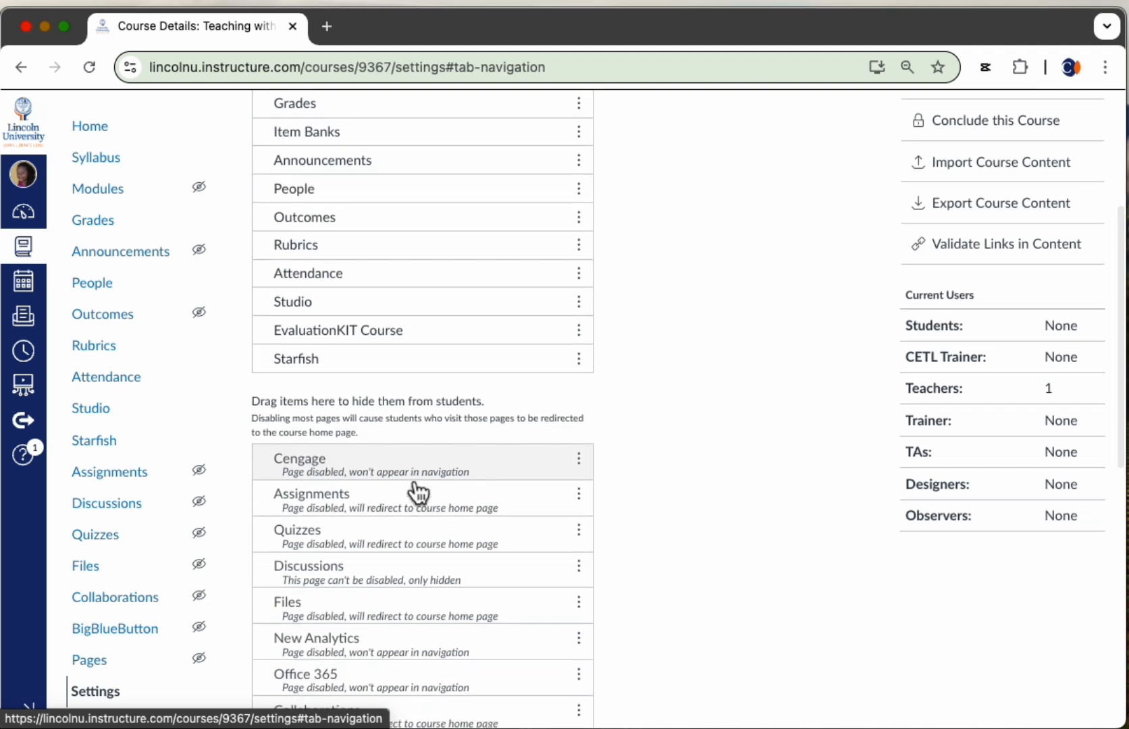
scroll(416, 491, "up", 3)
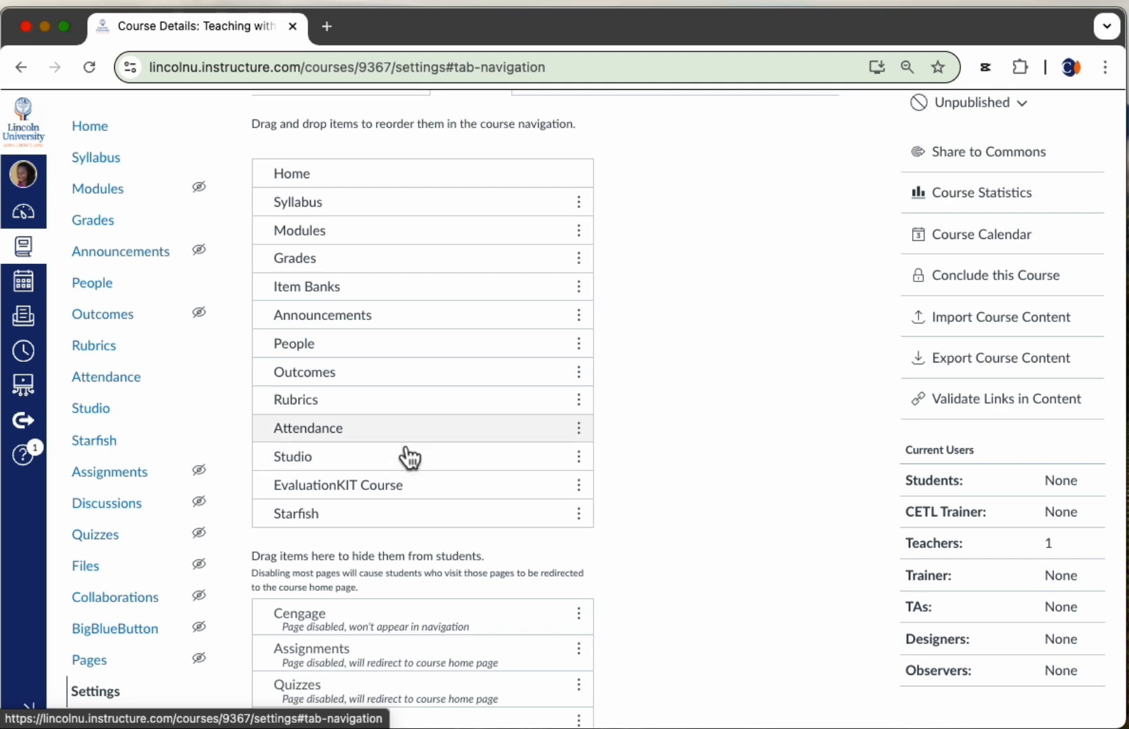
scroll(503, 417, "down", 3)
scroll(504, 417, "down", 10)
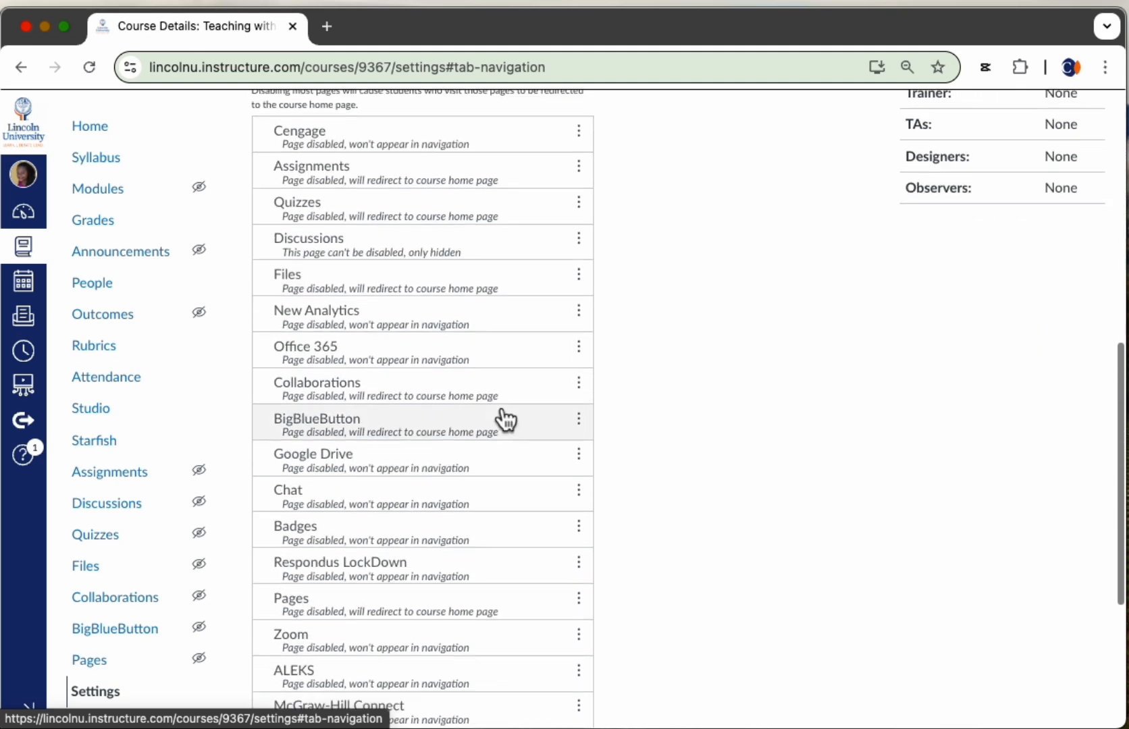
left_click(284, 662)
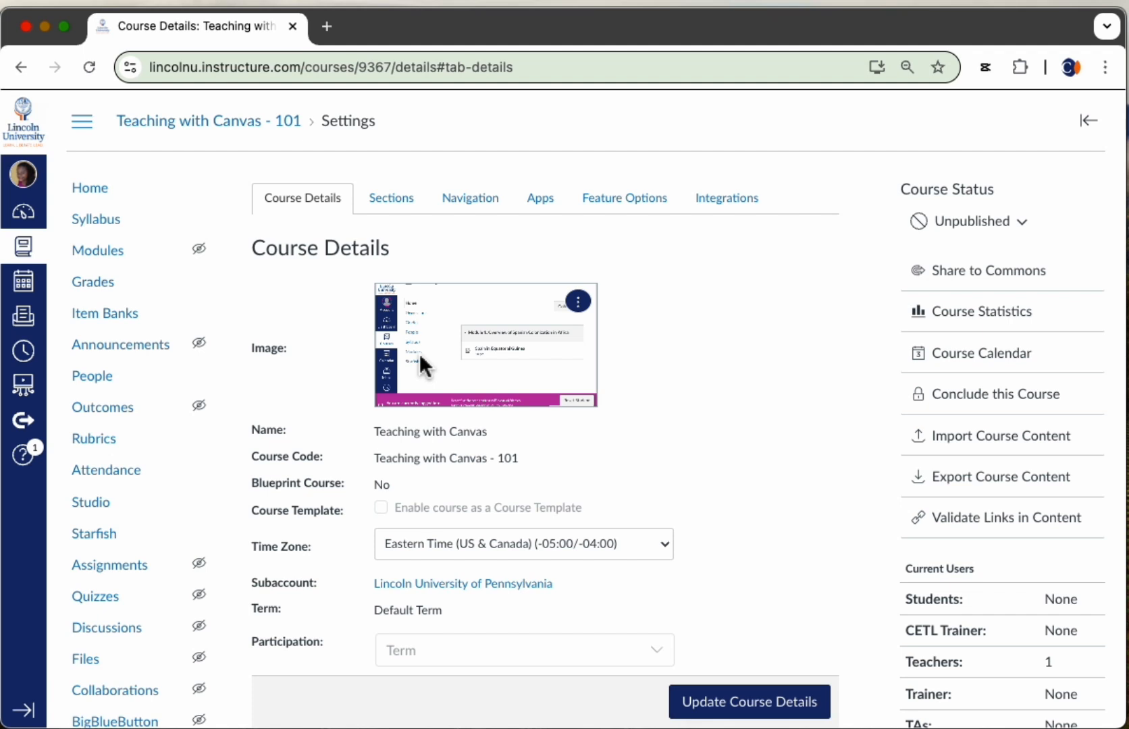
Open the course syllabus for editing and place the text cursor after the word Syllabus in the description.
left_click(121, 230)
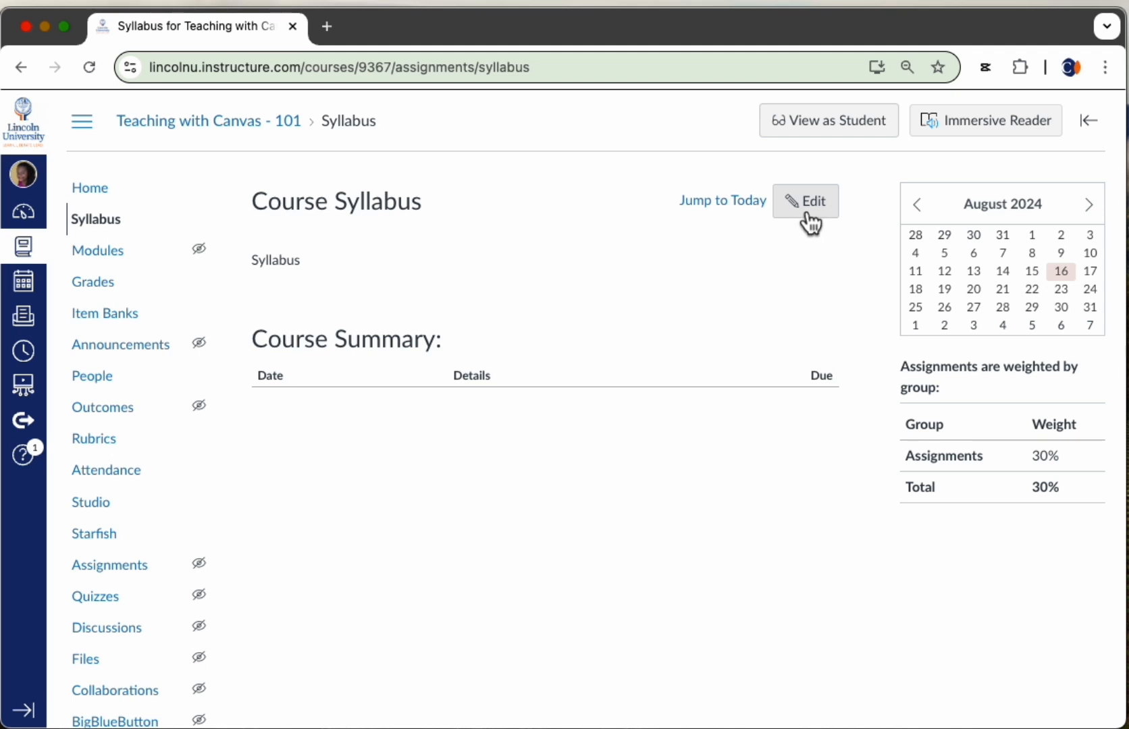
left_click(829, 215)
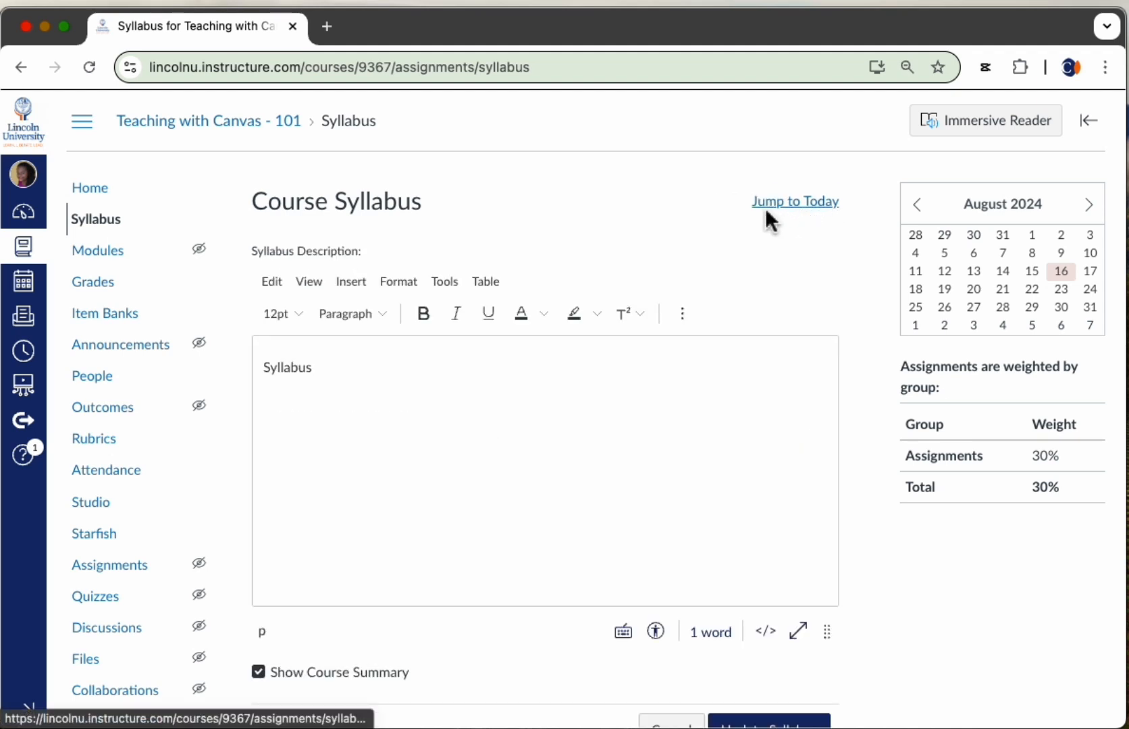
scroll(684, 450, "down", 2)
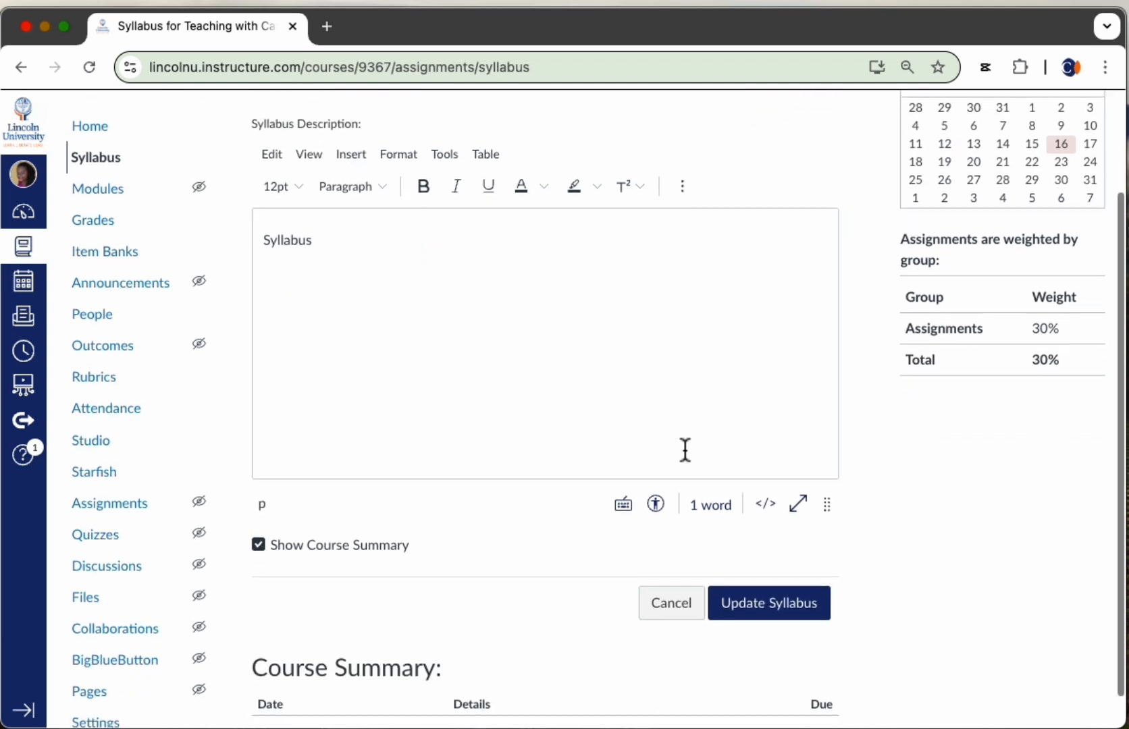
scroll(305, 388, "up", 1)
left_click(331, 325)
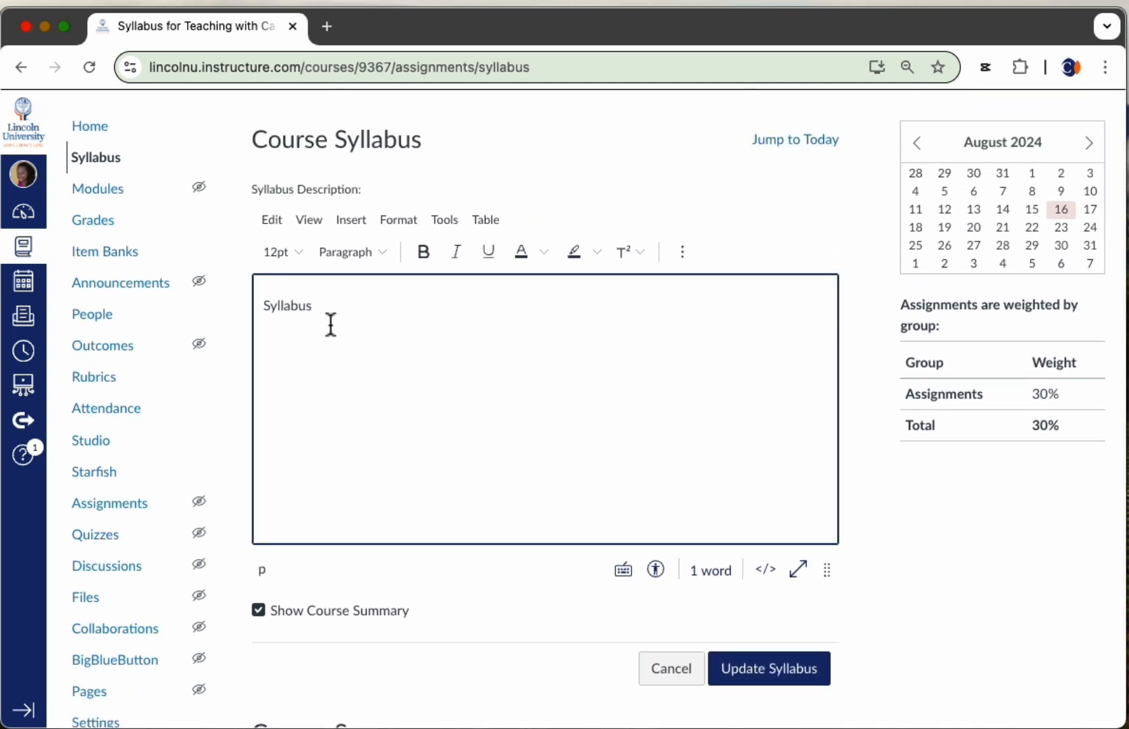
type("Sj")
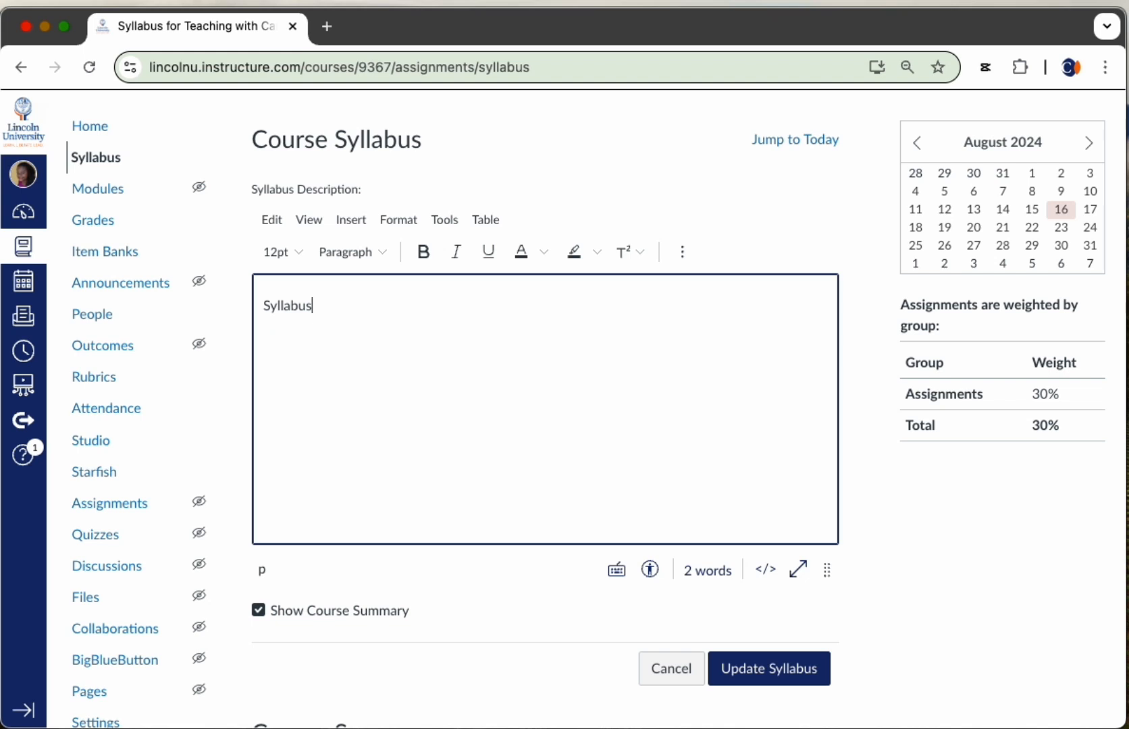
key("BackSpace")
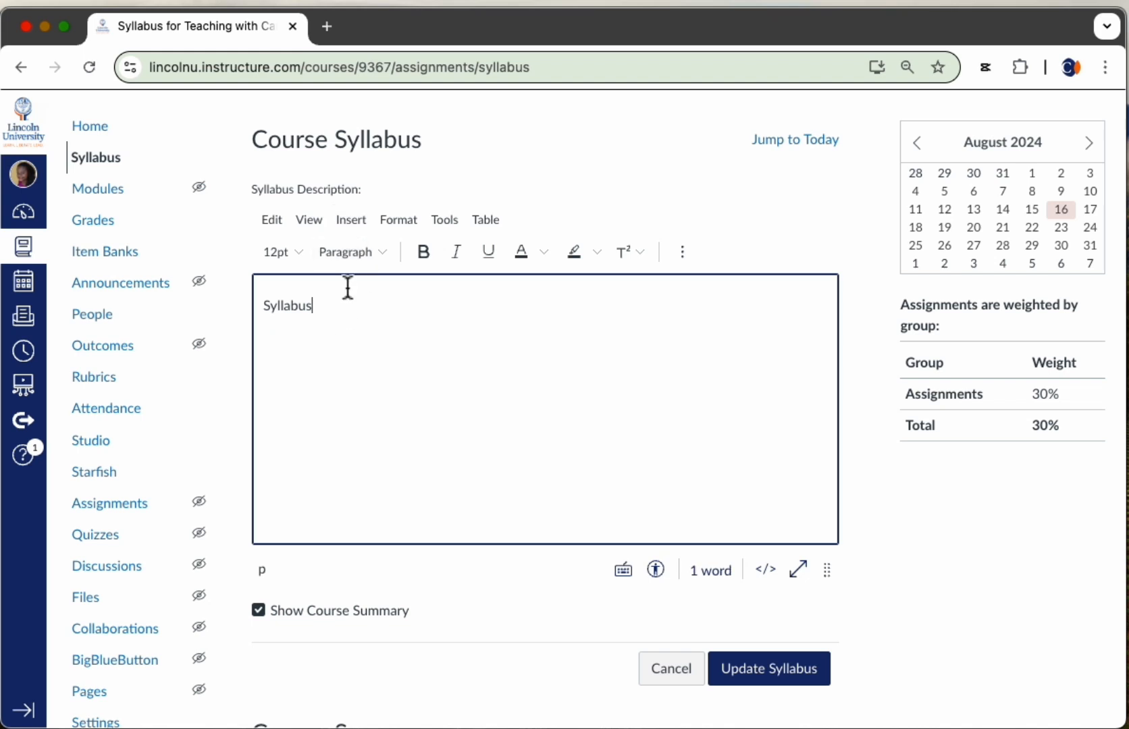
Look at how a document is uploaded into the syllabus from the computer, and close the upload without choosing a file.
left_click(351, 227)
mouse_move(380, 338)
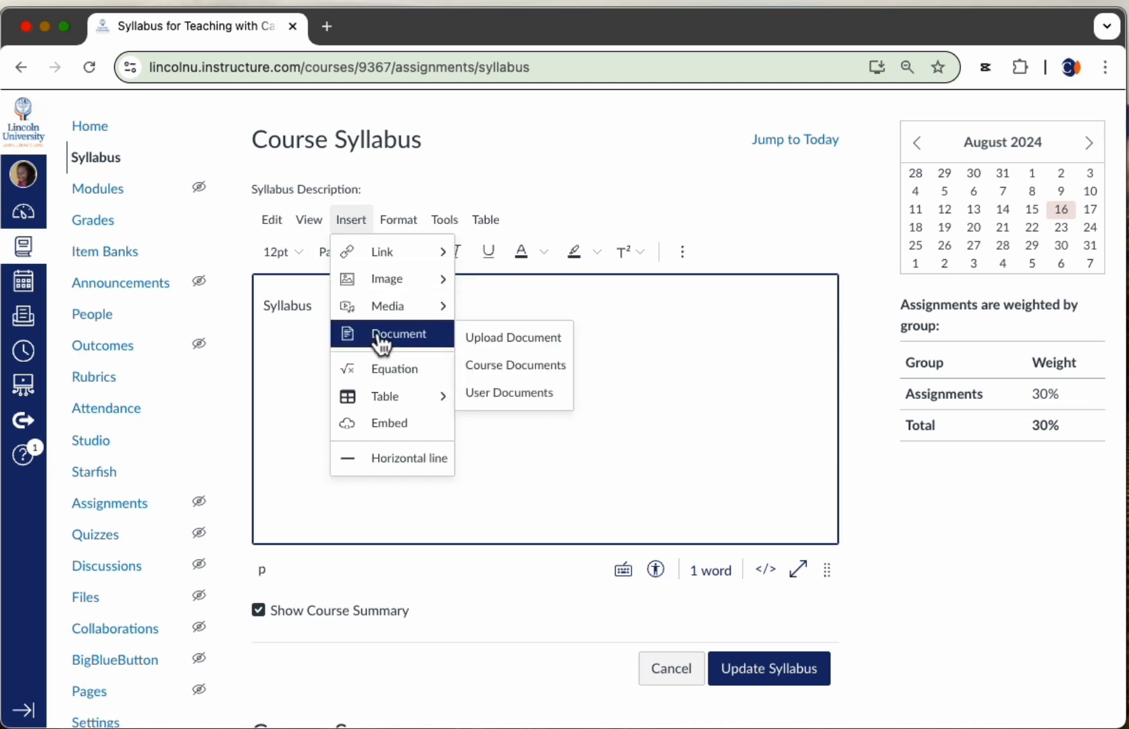
left_click(515, 345)
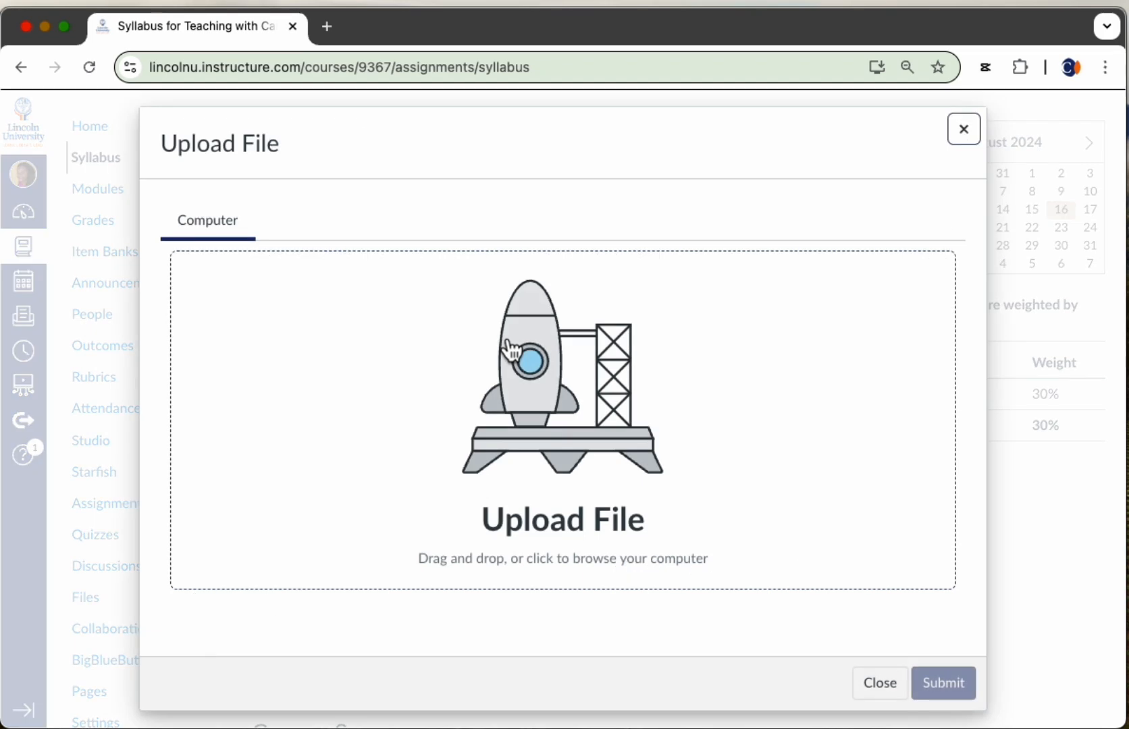
left_click(511, 348)
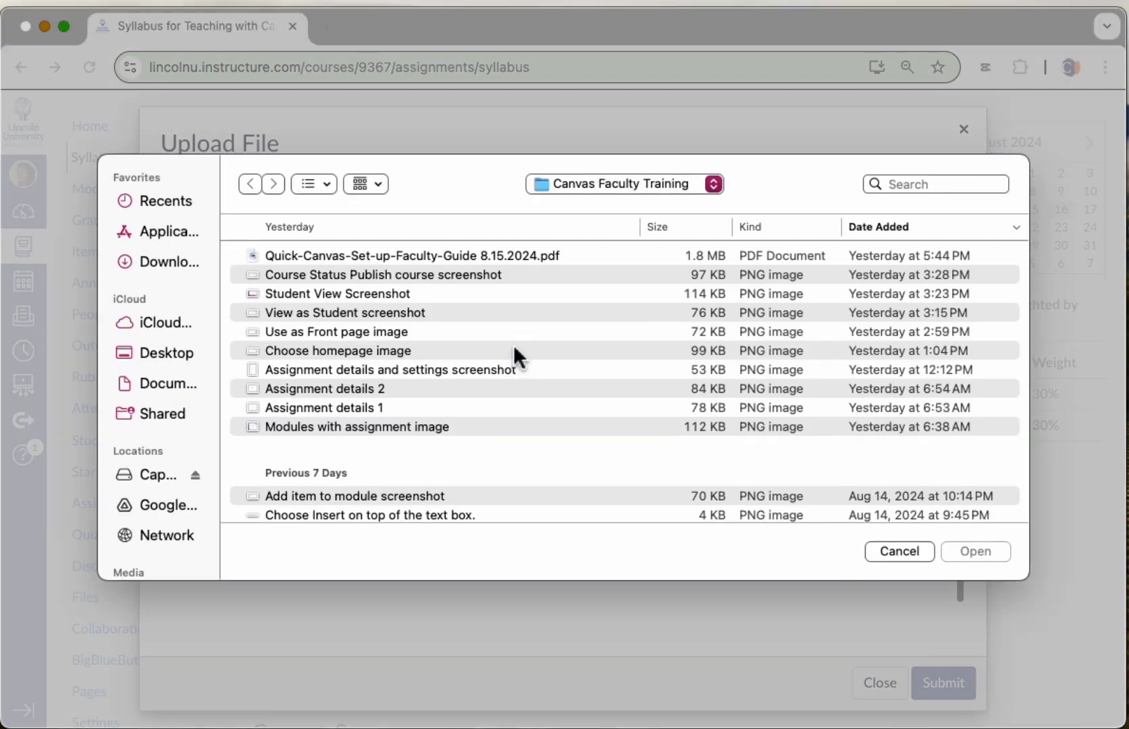
left_click(909, 550)
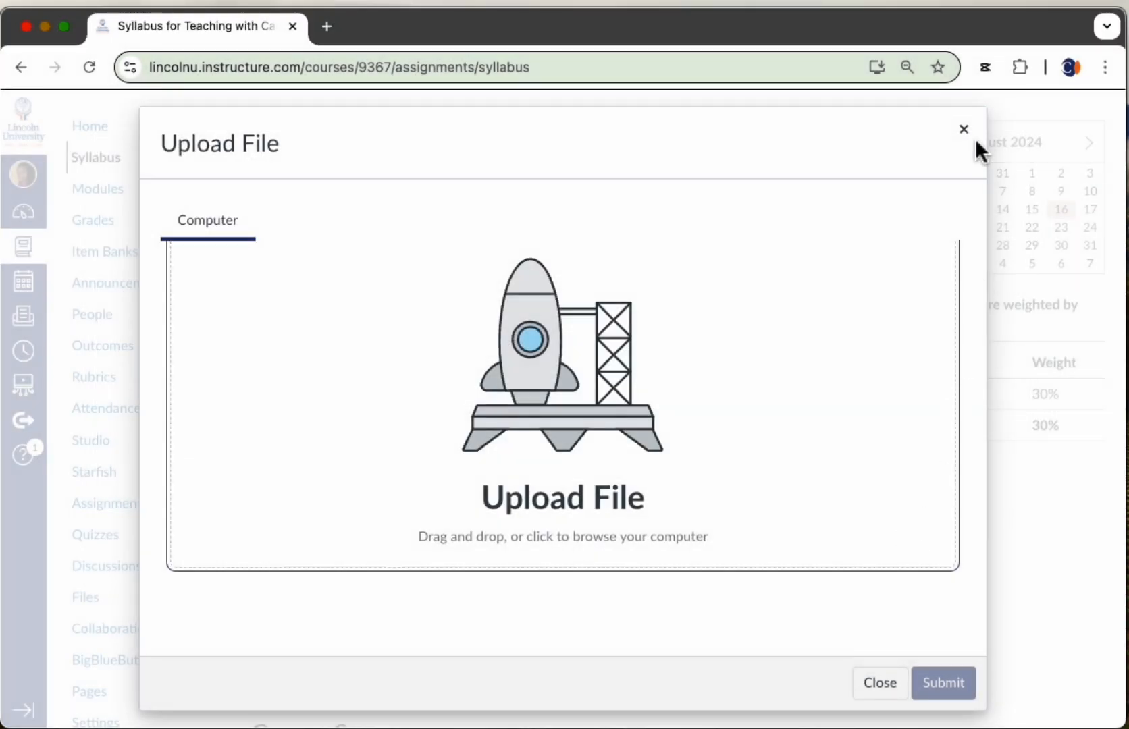
left_click(964, 129)
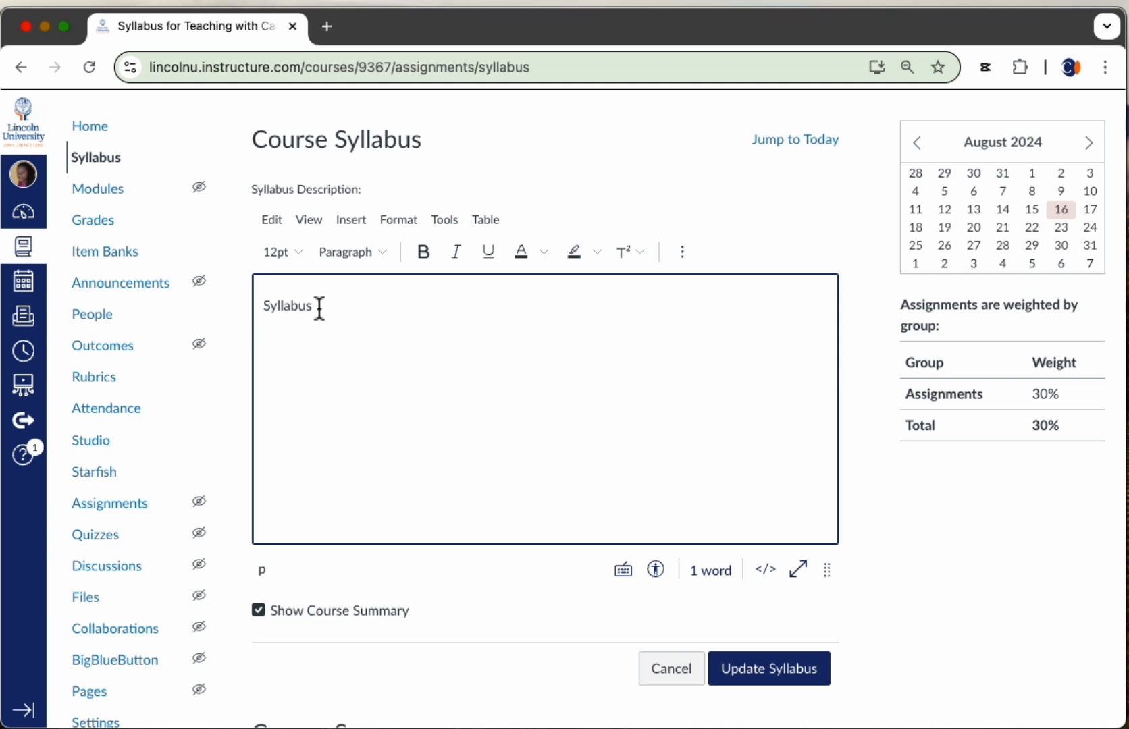
Examine the document and course link options for the syllabus, including the Pages category, and close the link list without adding anything.
left_click(341, 222)
mouse_move(364, 335)
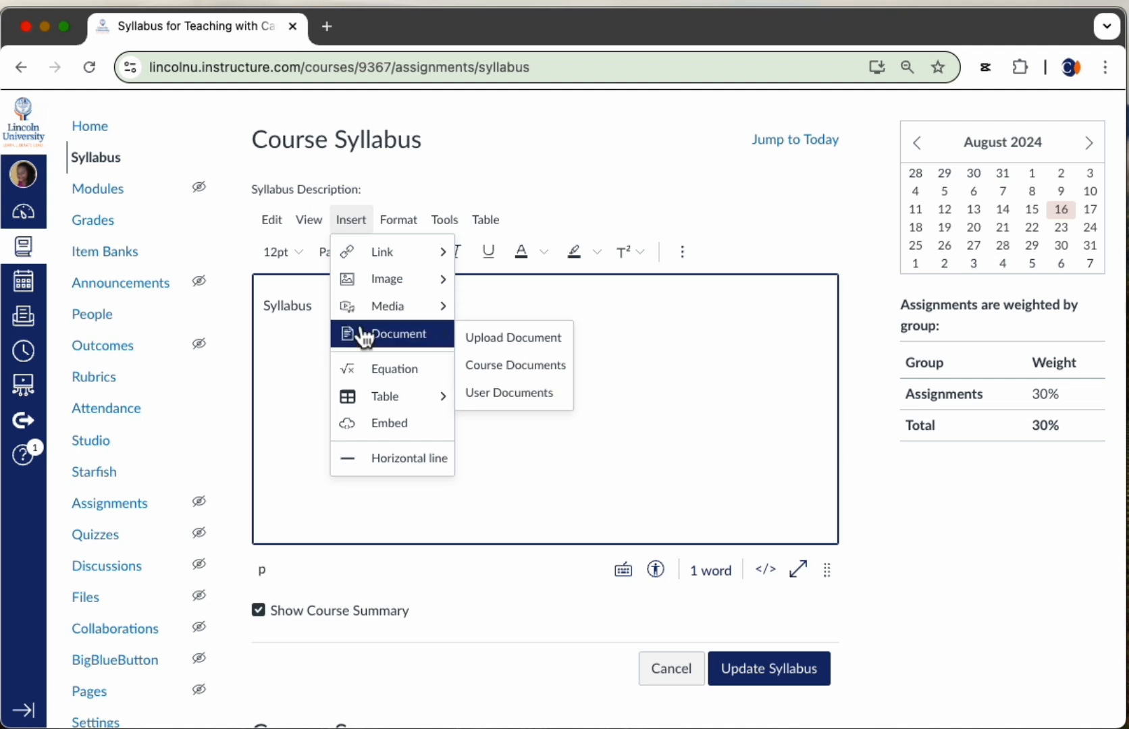
mouse_move(381, 265)
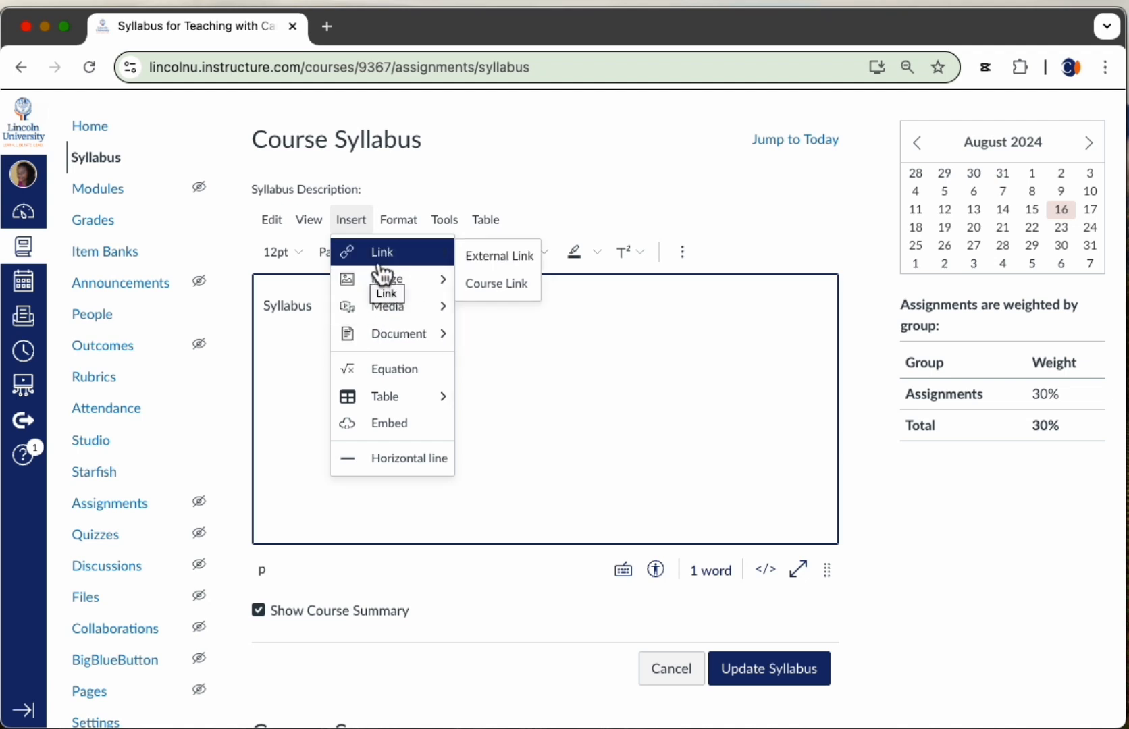
left_click(471, 291)
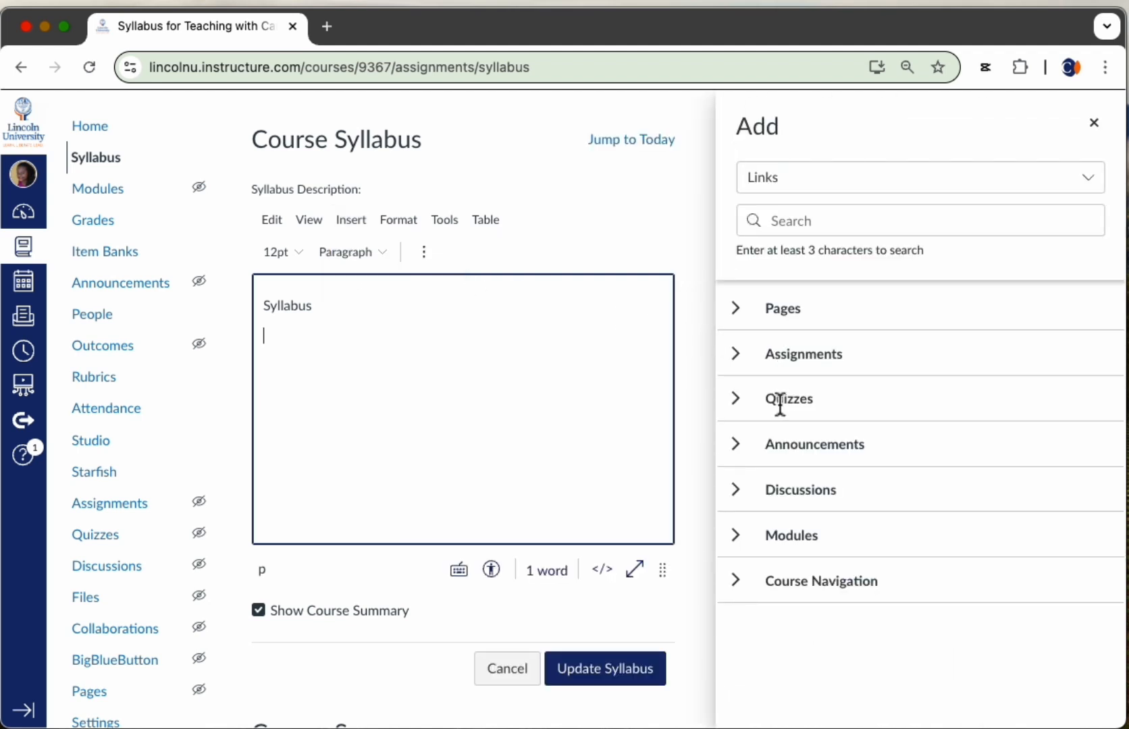
left_click(743, 321)
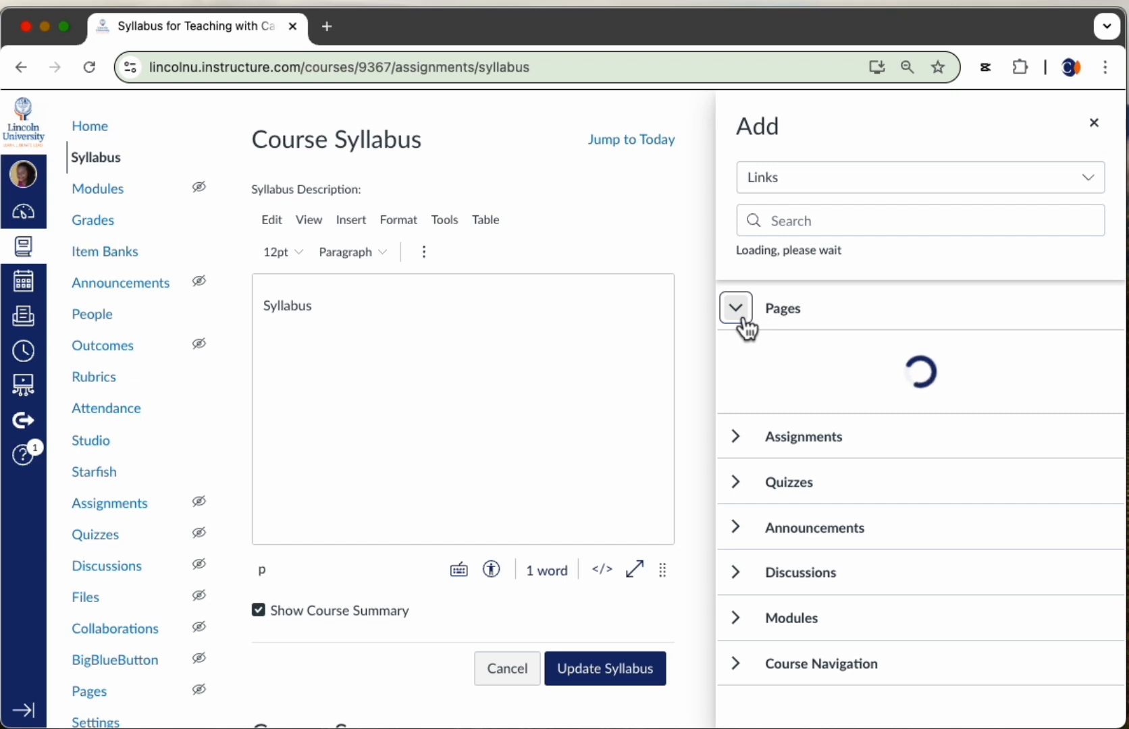
left_click(742, 318)
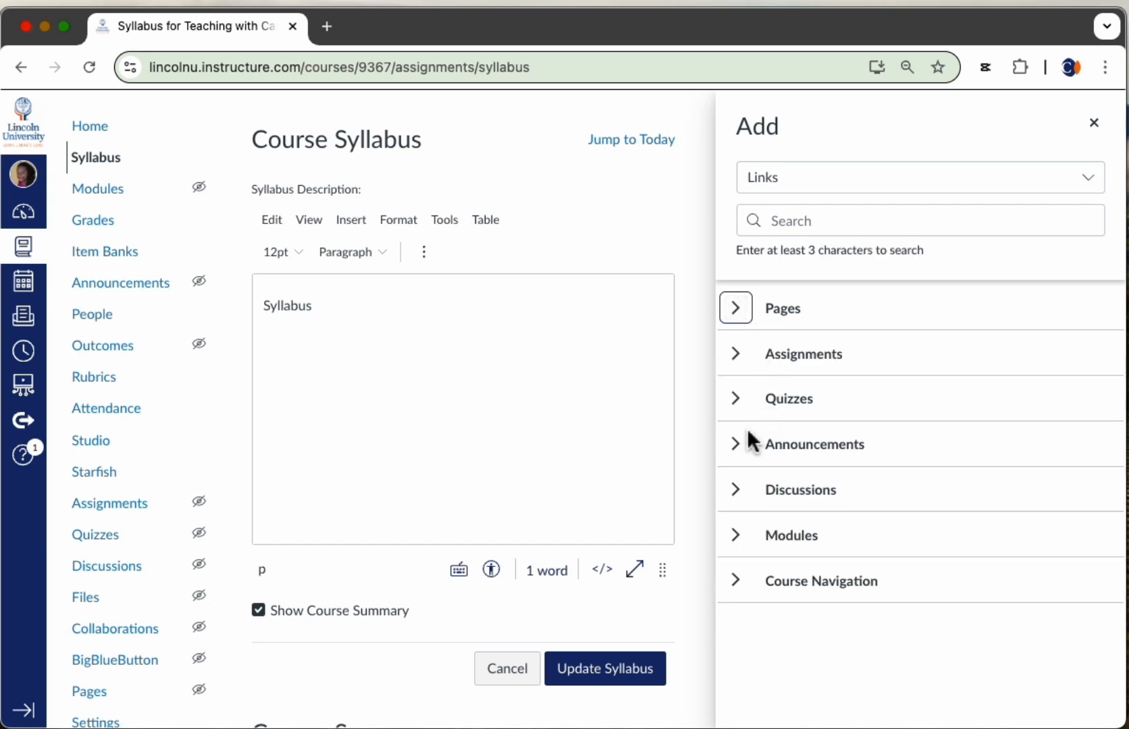
scroll(758, 489, "down", 2)
scroll(758, 488, "up", 3)
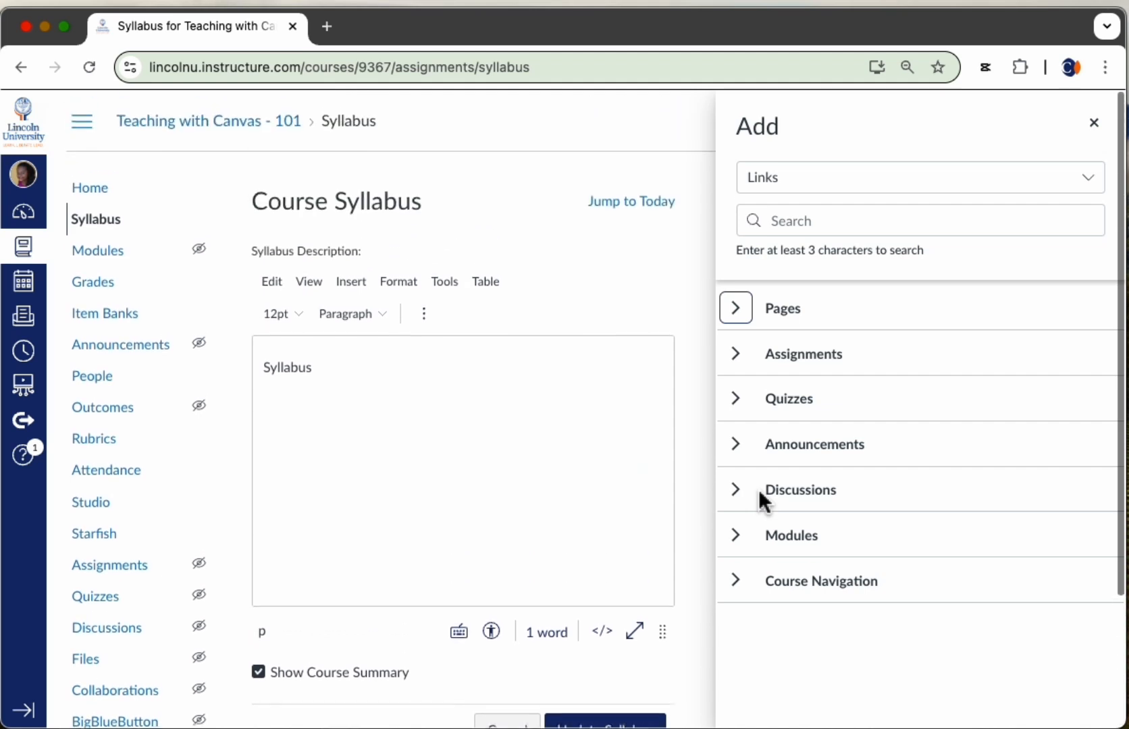
left_click(1097, 135)
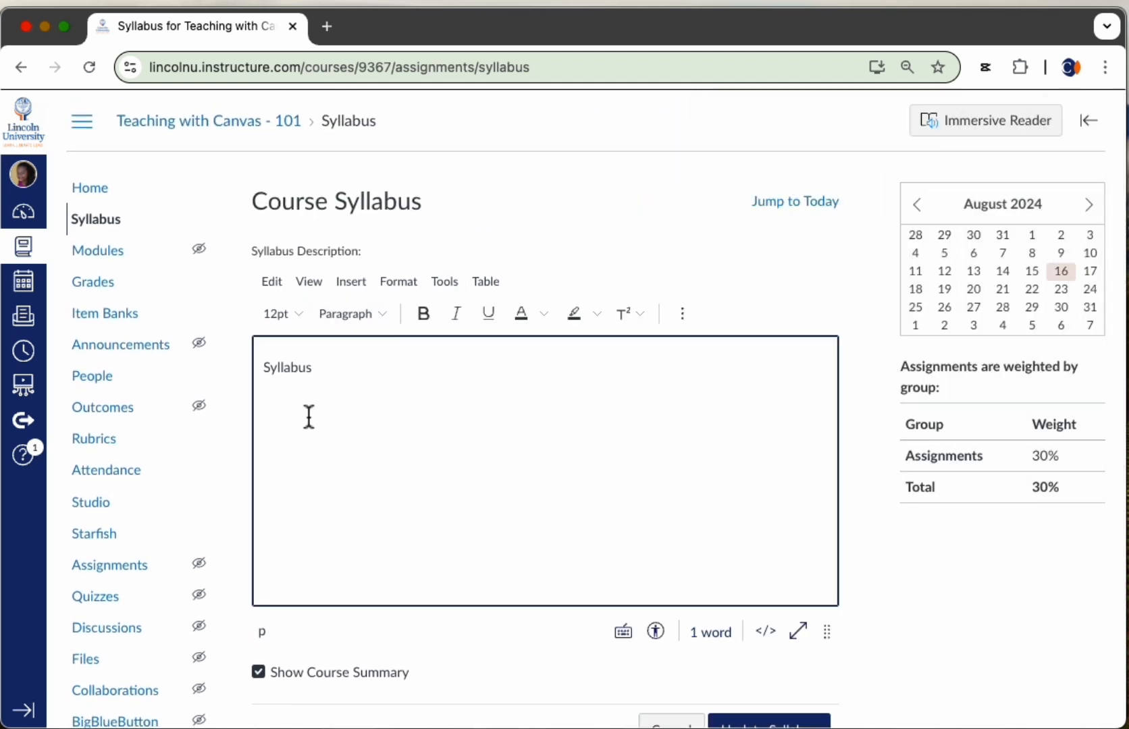
Select the word Syllabus, open the external link settings for it, and close them without entering an address.
left_click_drag(333, 371, 261, 368)
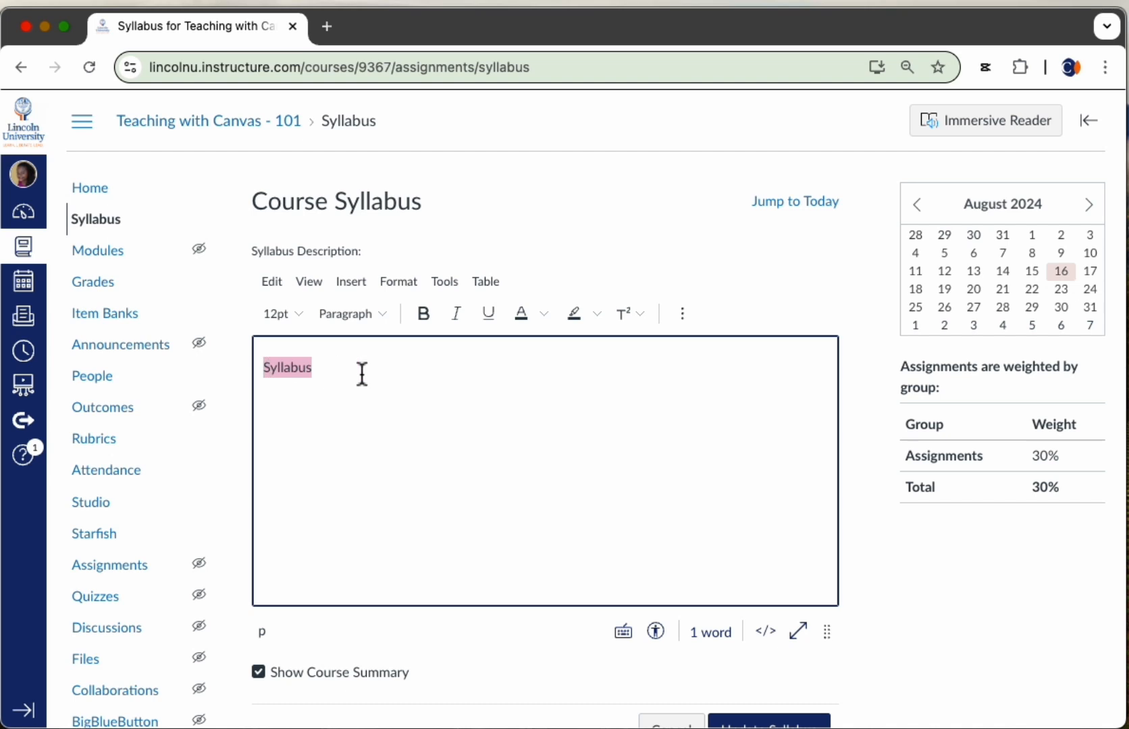
left_click_drag(318, 376, 268, 377)
left_click(355, 280)
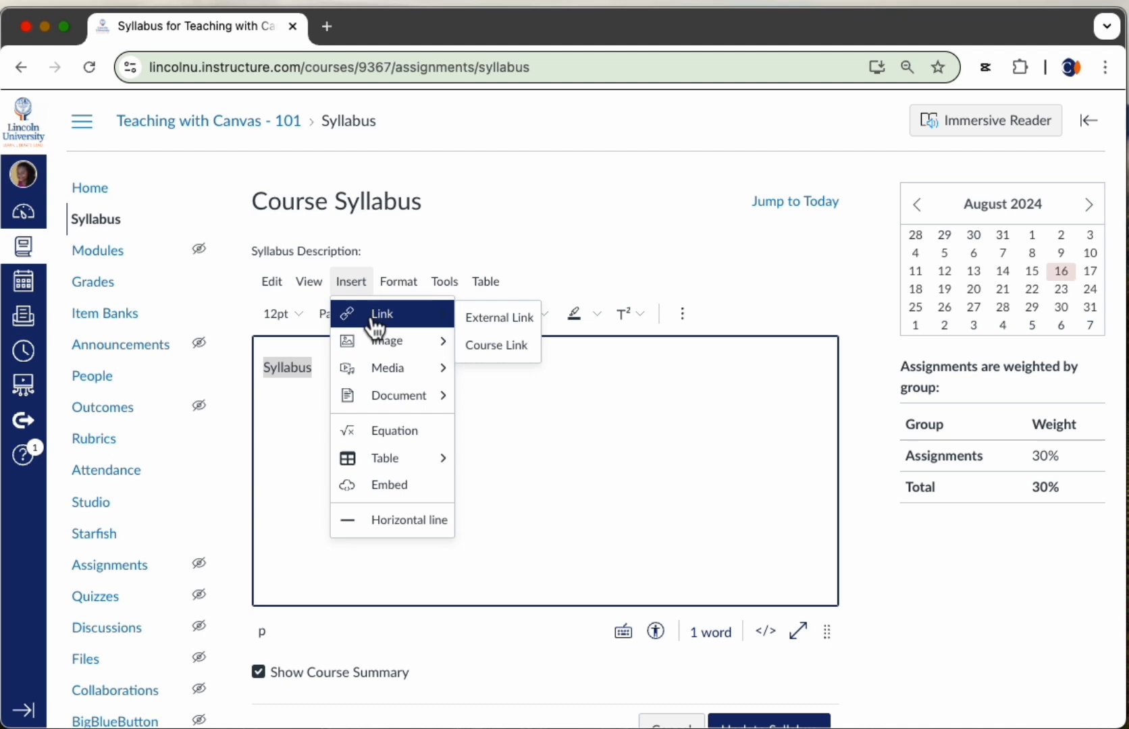
left_click(481, 329)
left_click(334, 449)
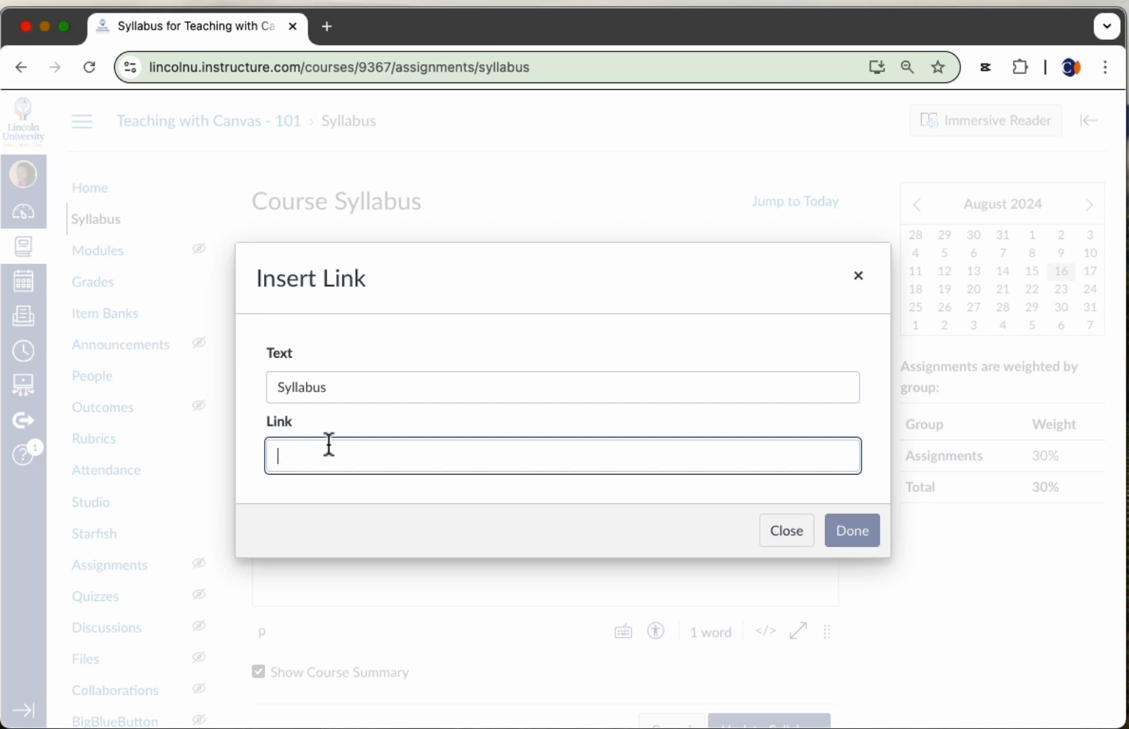
left_click(858, 277)
Save the syllabus with its current description.
scroll(430, 440, "down", 3)
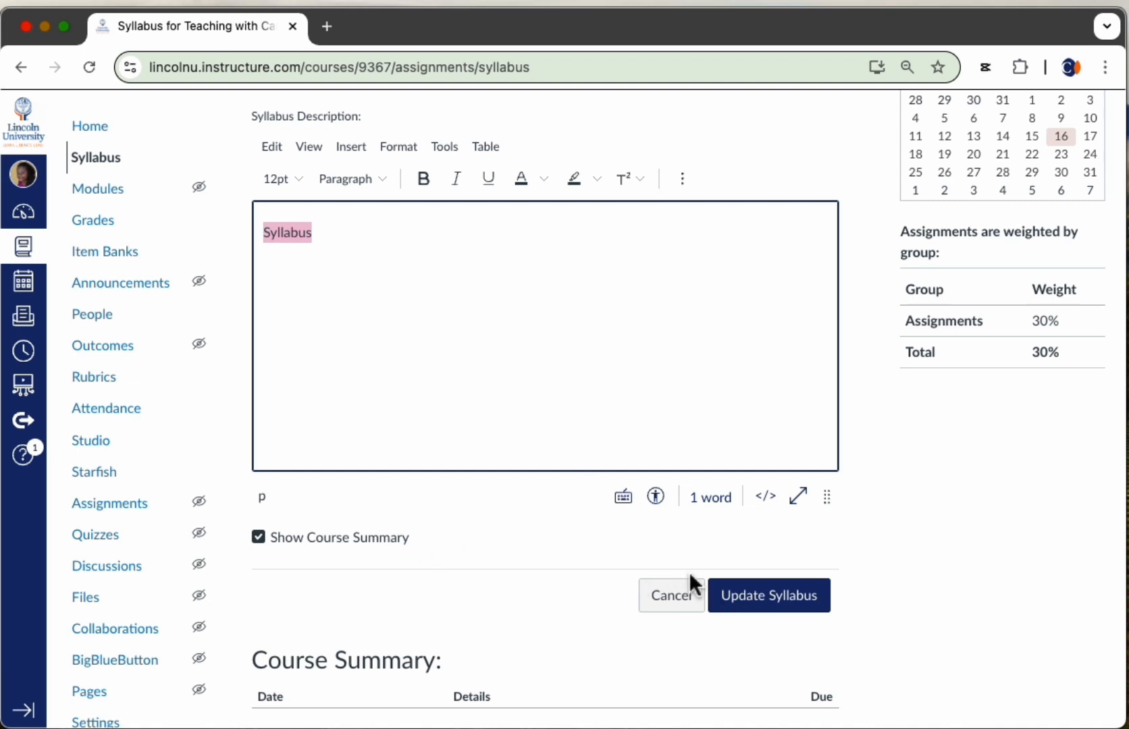
left_click(749, 600)
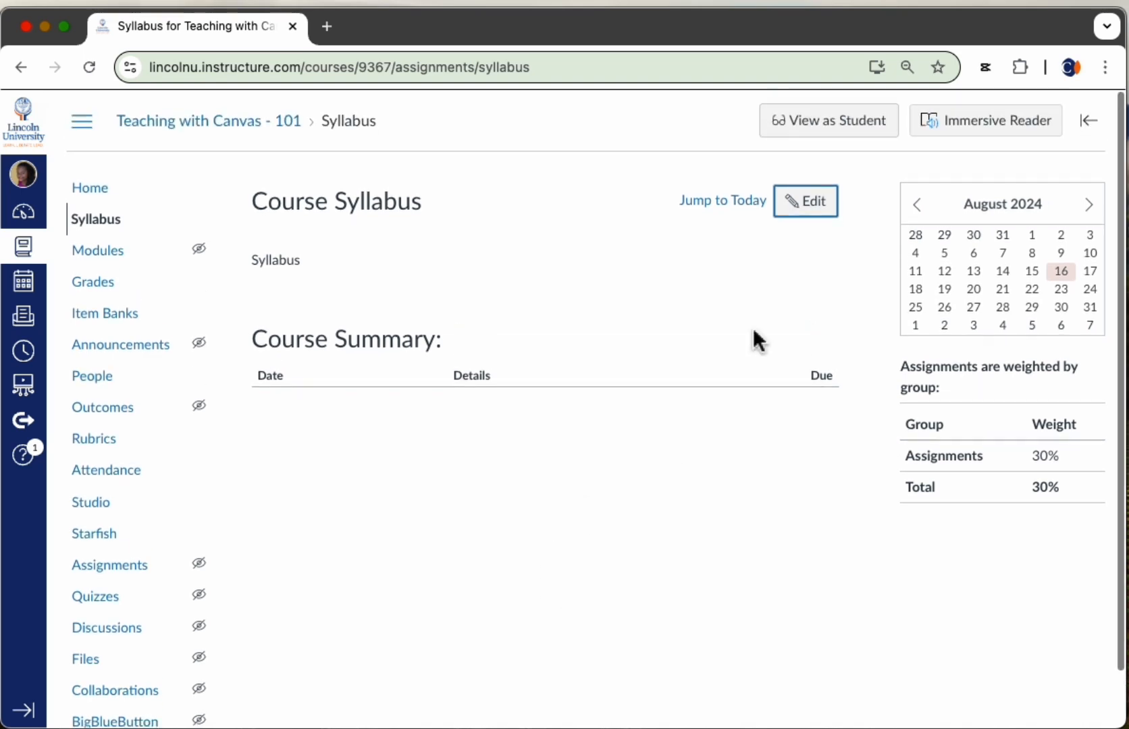
Reopen the syllabus for editing, review the Show Course Summary option, and update the syllabus with it still enabled.
left_click(808, 210)
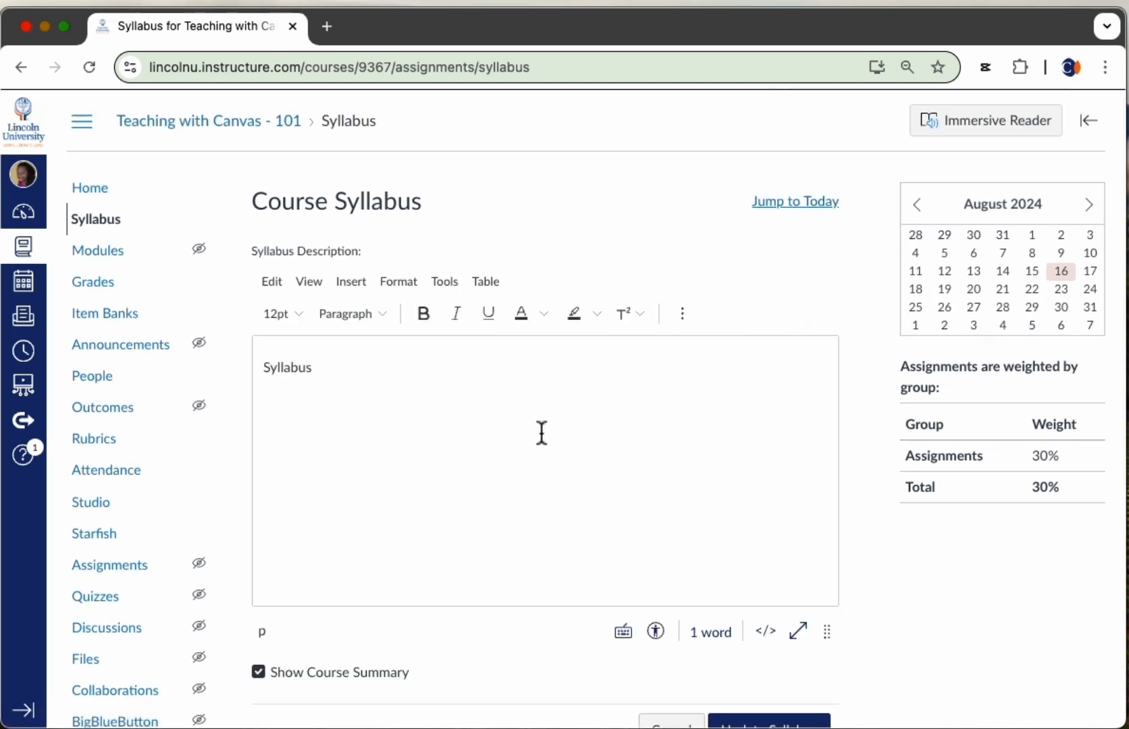
scroll(541, 432, "down", 3)
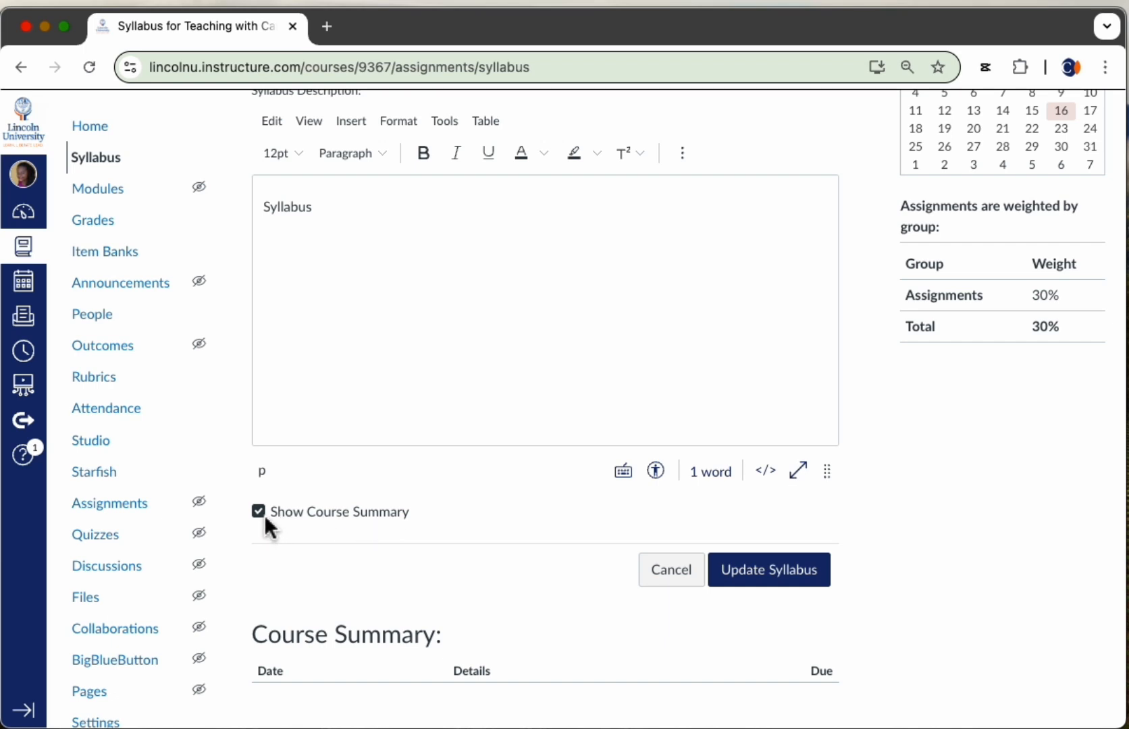
scroll(315, 531, "down", 1)
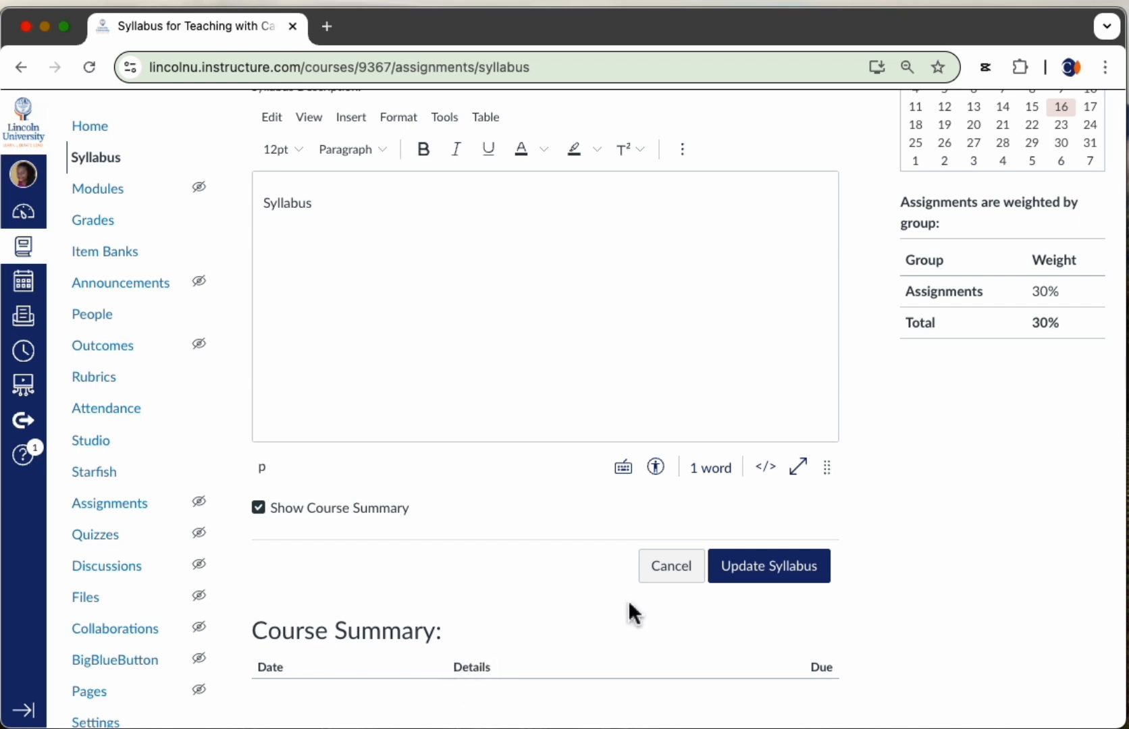
left_click(756, 574)
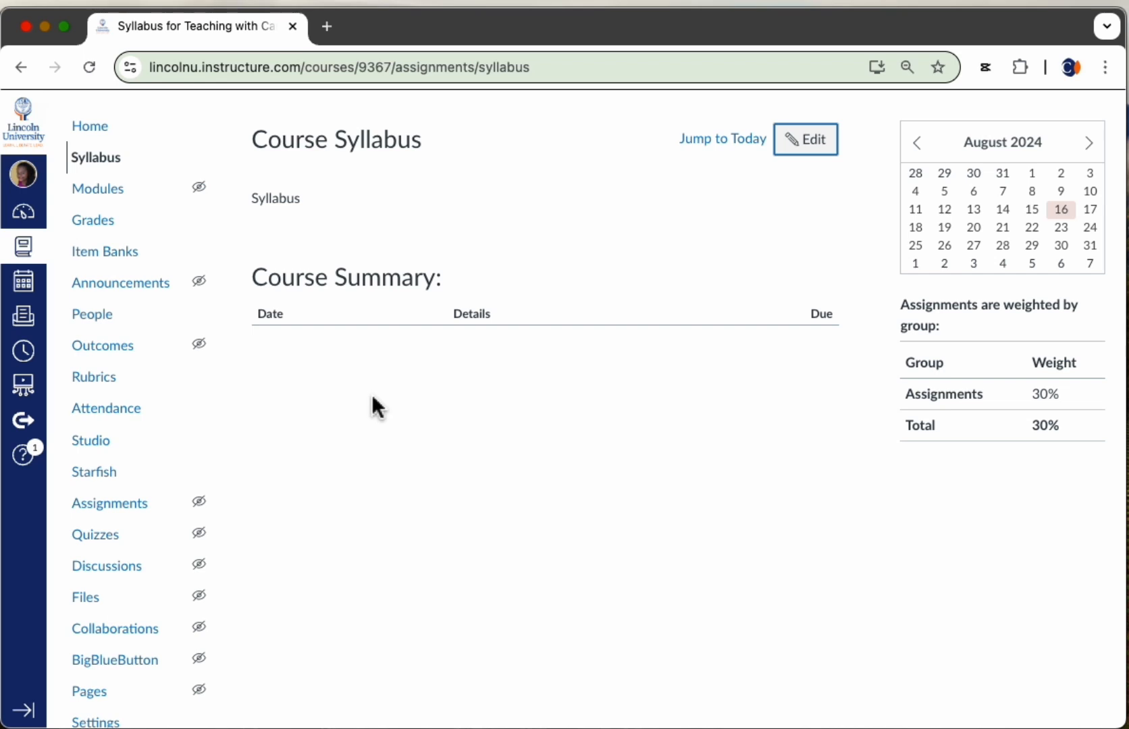
Open the Modules page of the Teaching with Canvas course.
left_click(133, 192)
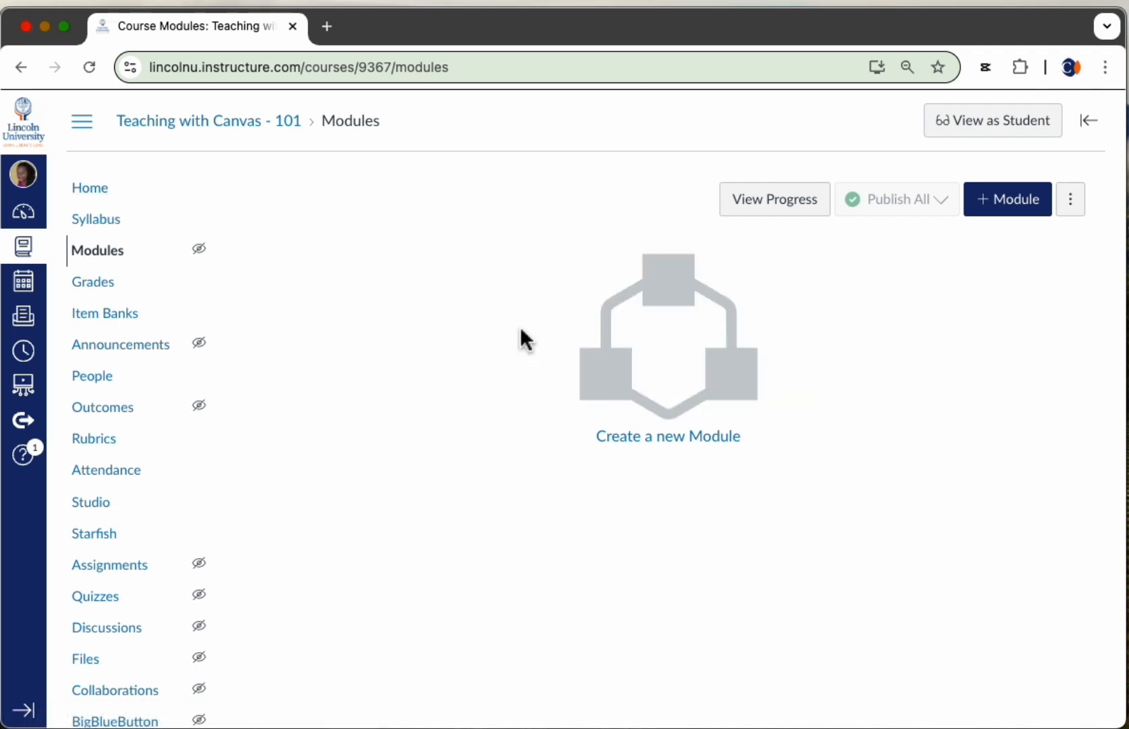
Create a module named Module 1: Overview of Spain in Africa, without a lock date.
left_click(1010, 214)
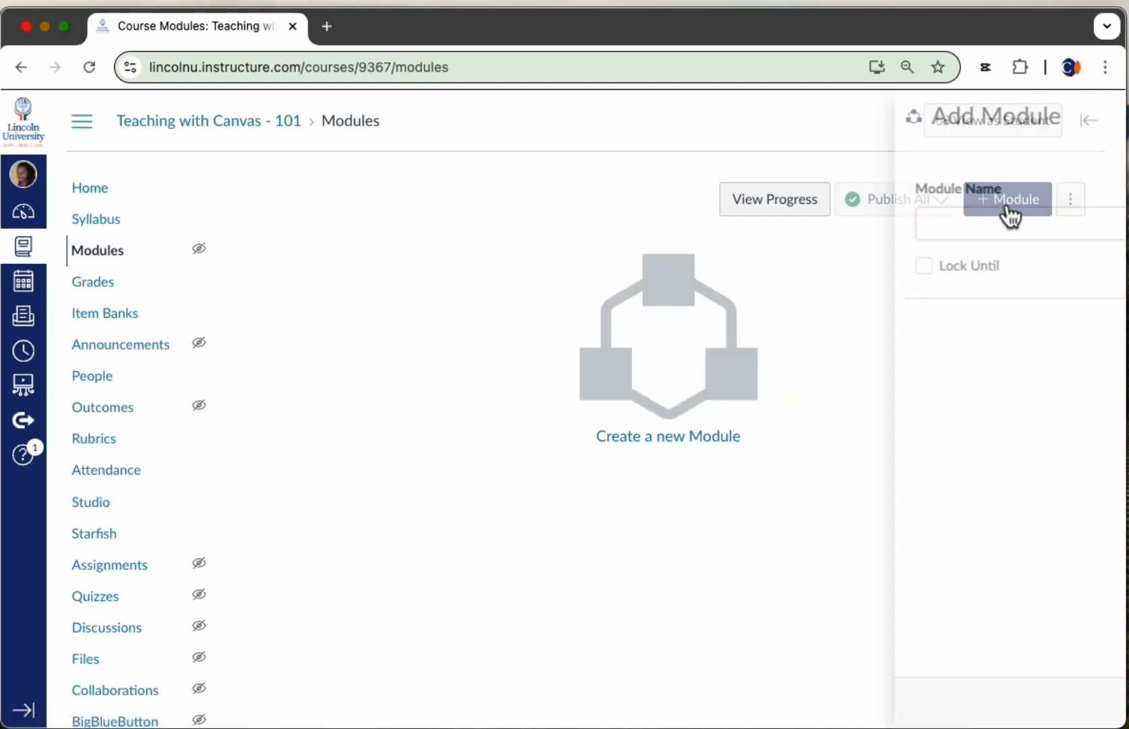
left_click(849, 228)
type("Modules")
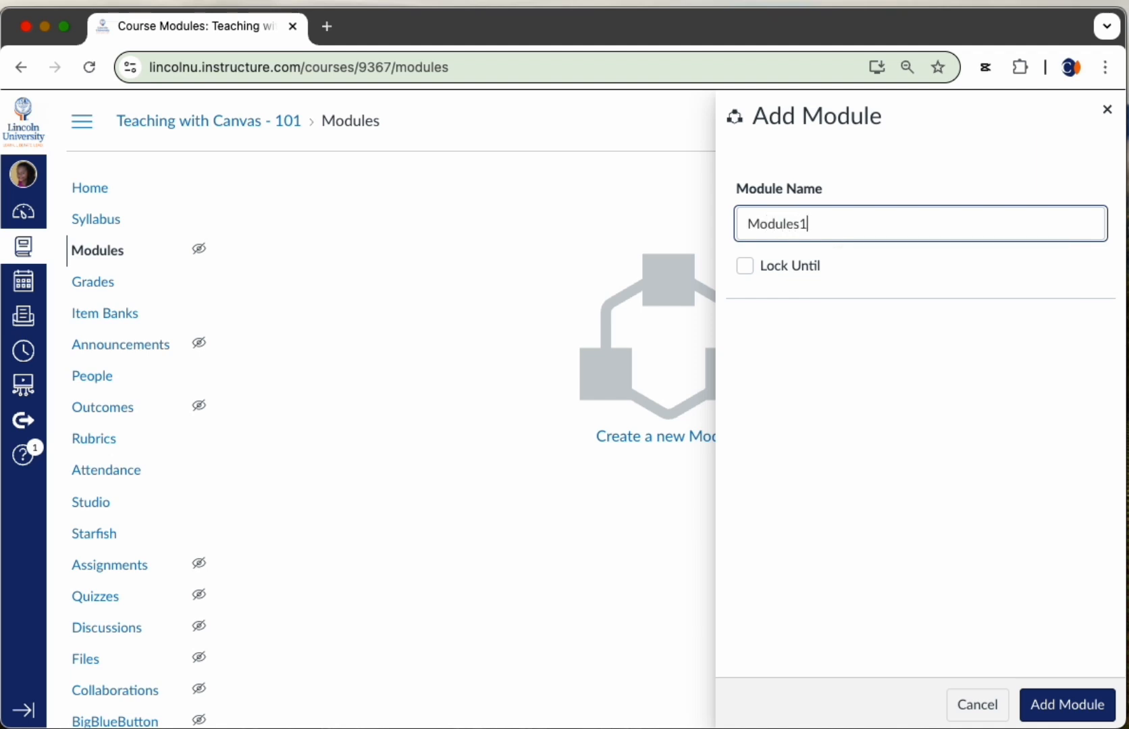
key("BackSpace")
type("1:")
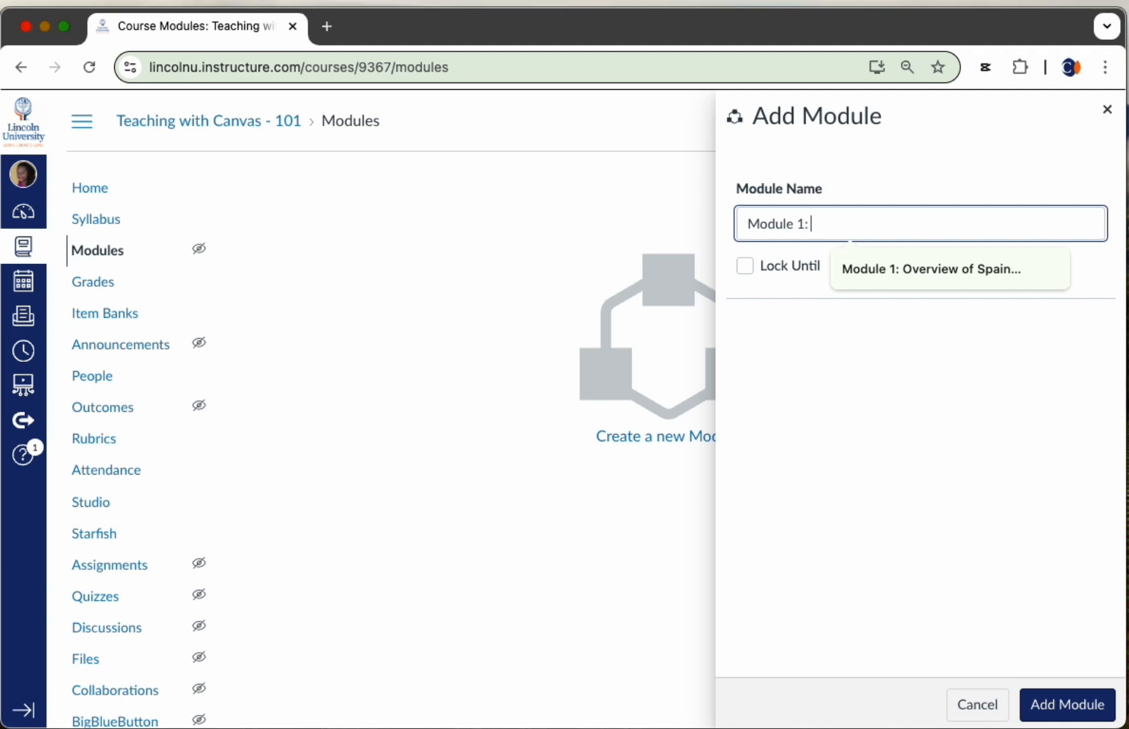
type("Overview of Spain in Af")
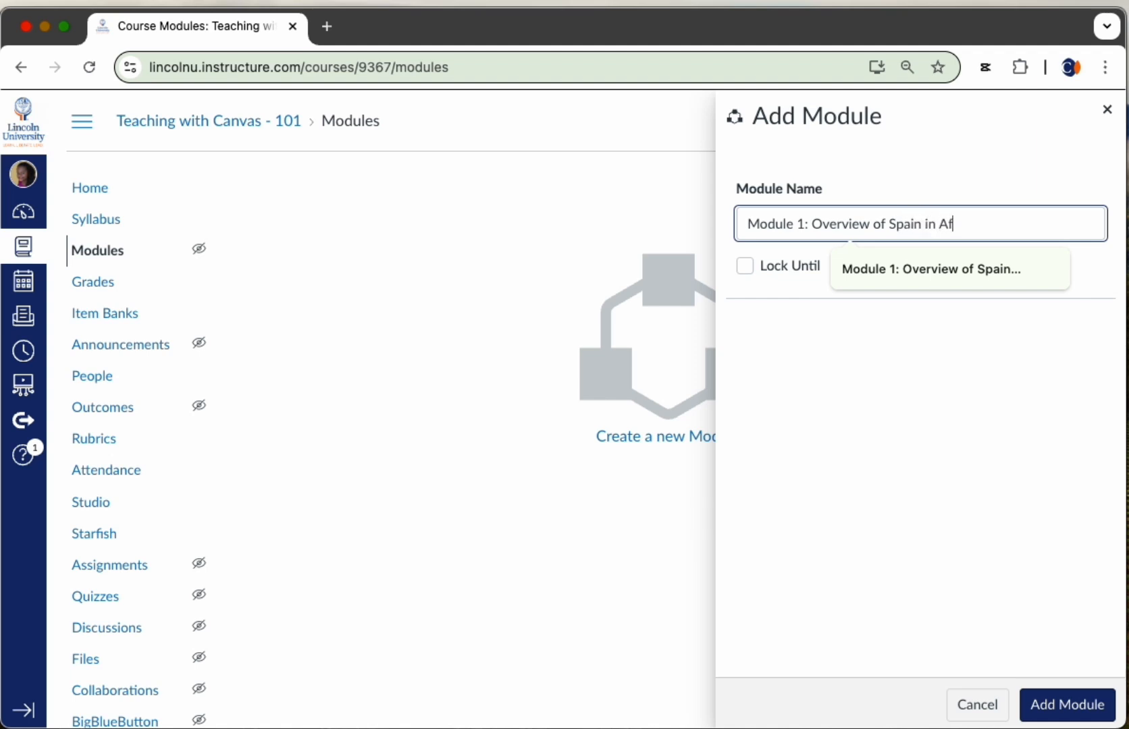
type("rica")
left_click(1087, 708)
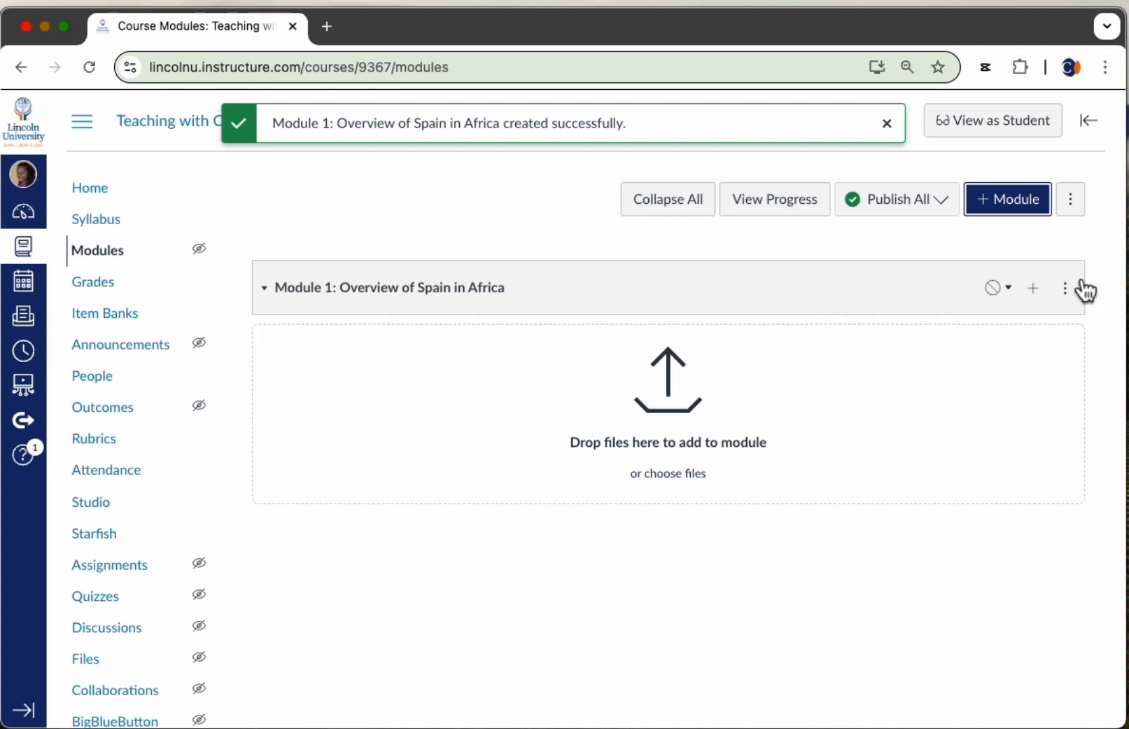
Add a new assignment named Spain in Equatorial Guinea to Module 1, without indentation.
left_click(1033, 290)
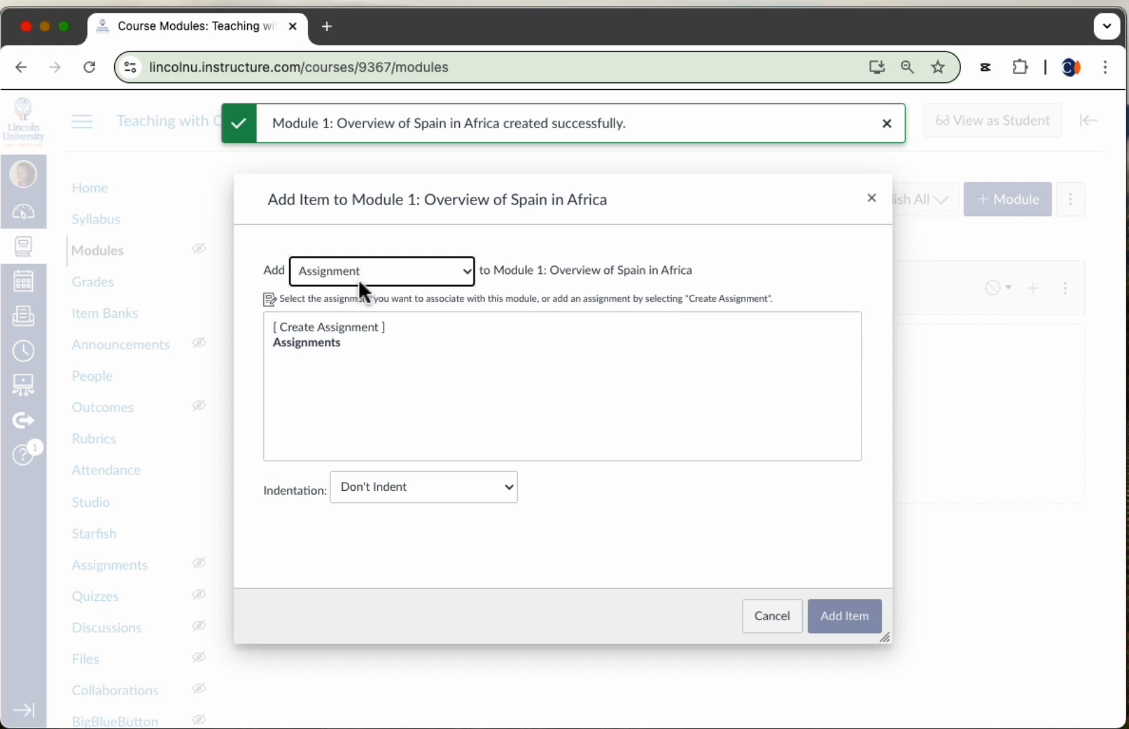
left_click(345, 327)
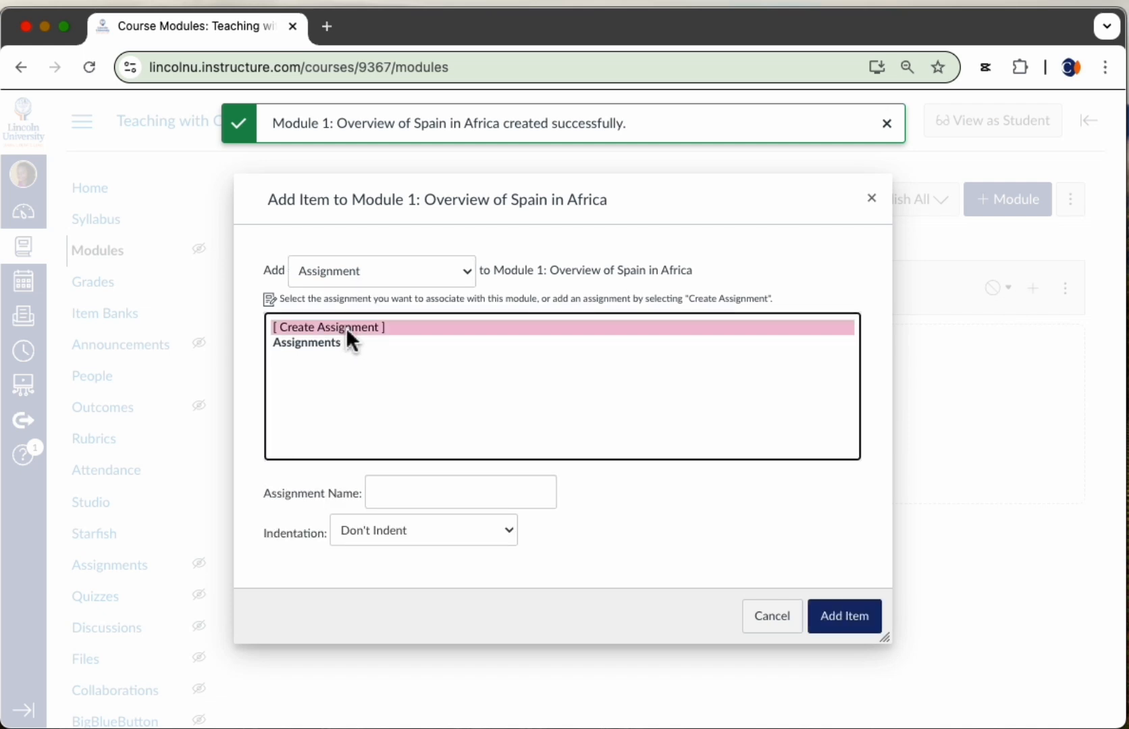
left_click(417, 496)
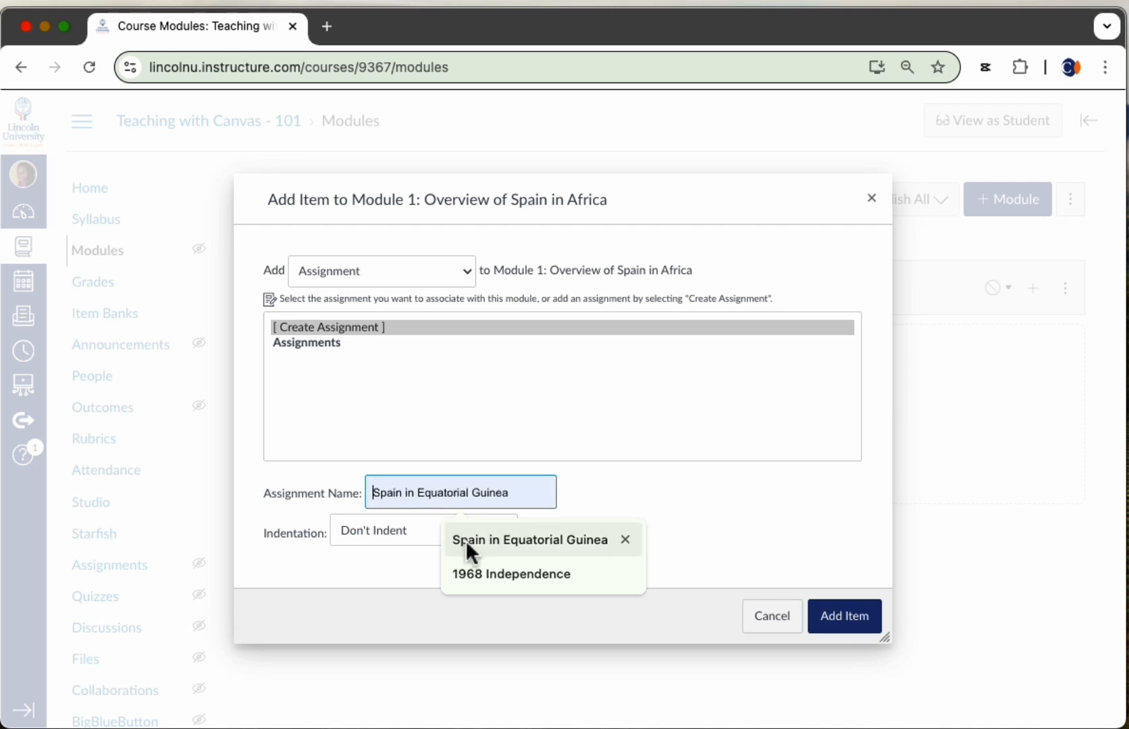
left_click(510, 544)
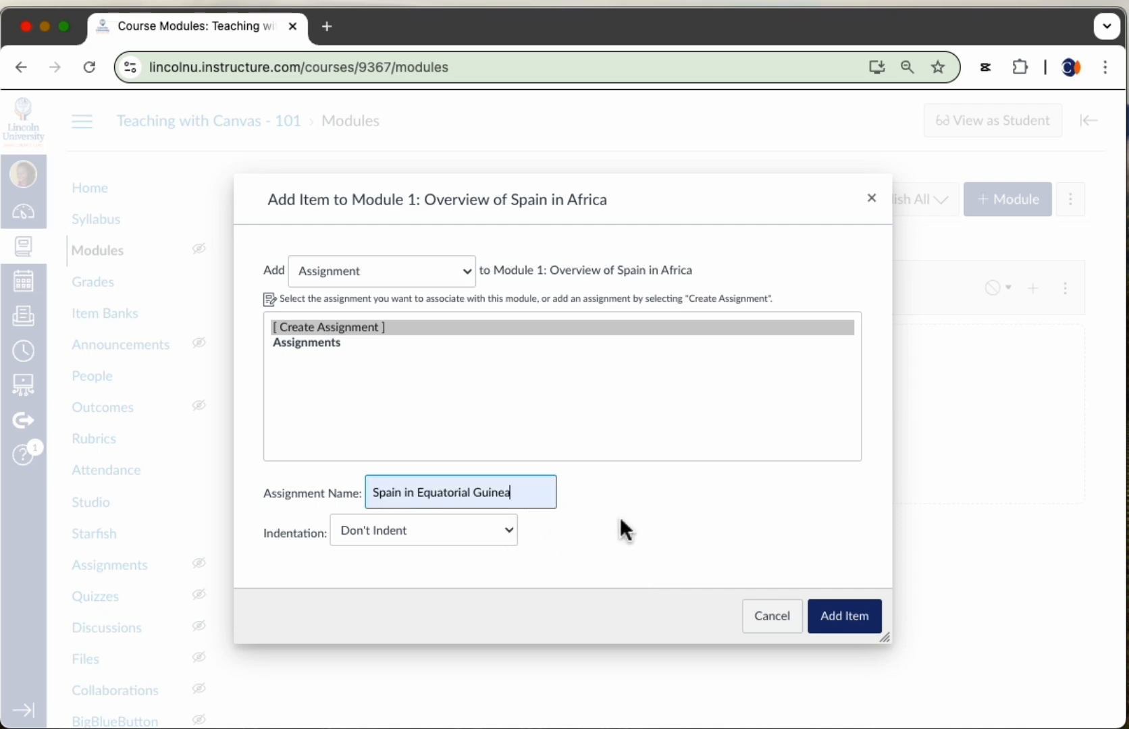
left_click(844, 617)
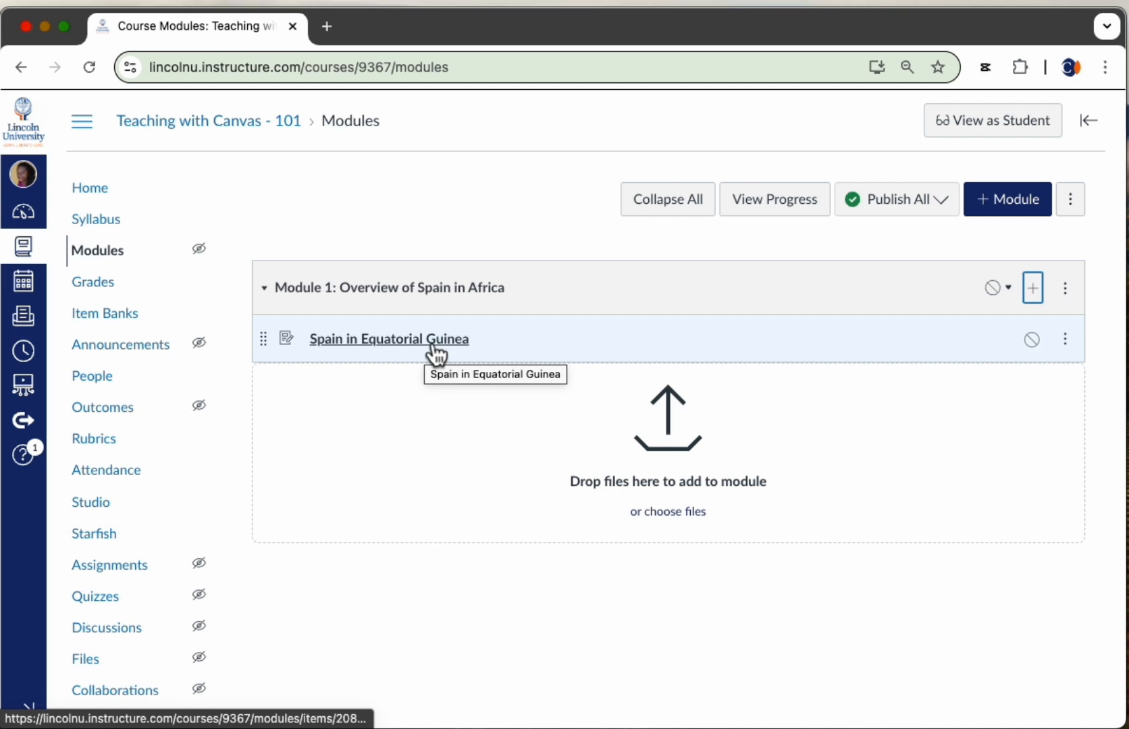
Open the Spain in Equatorial Guinea assignment for editing and write the description lines "Learning Outcomes..." and "Instructions:...".
left_click(435, 340)
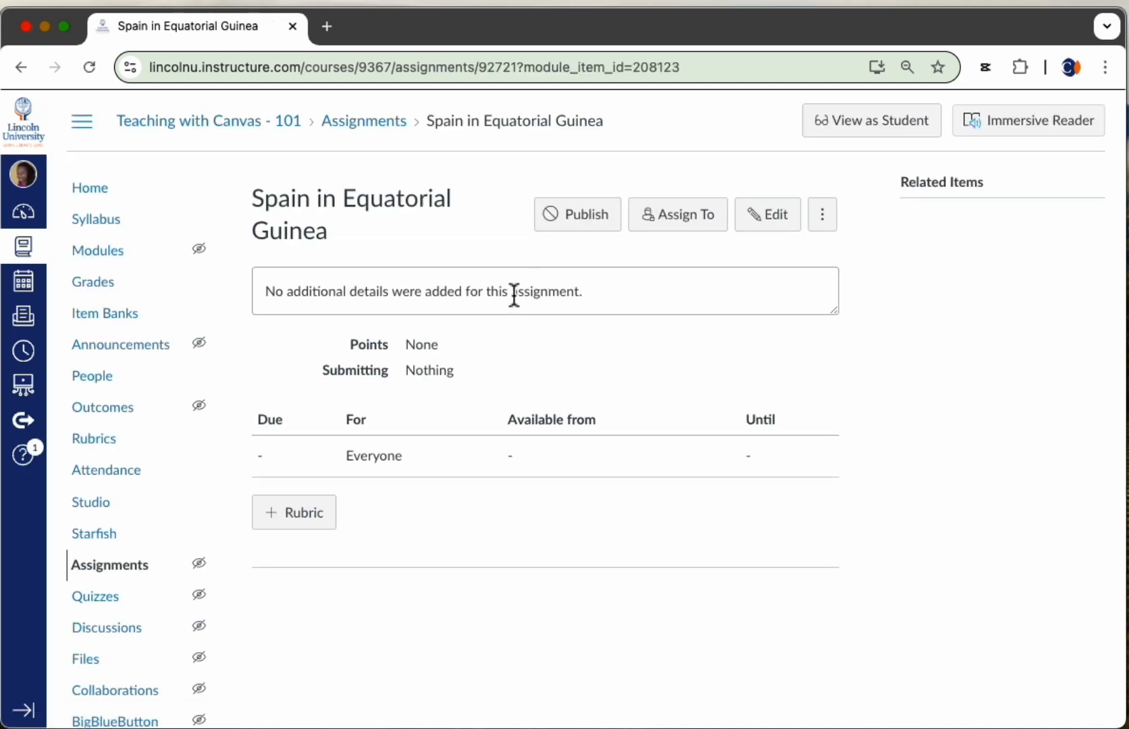
left_click(770, 228)
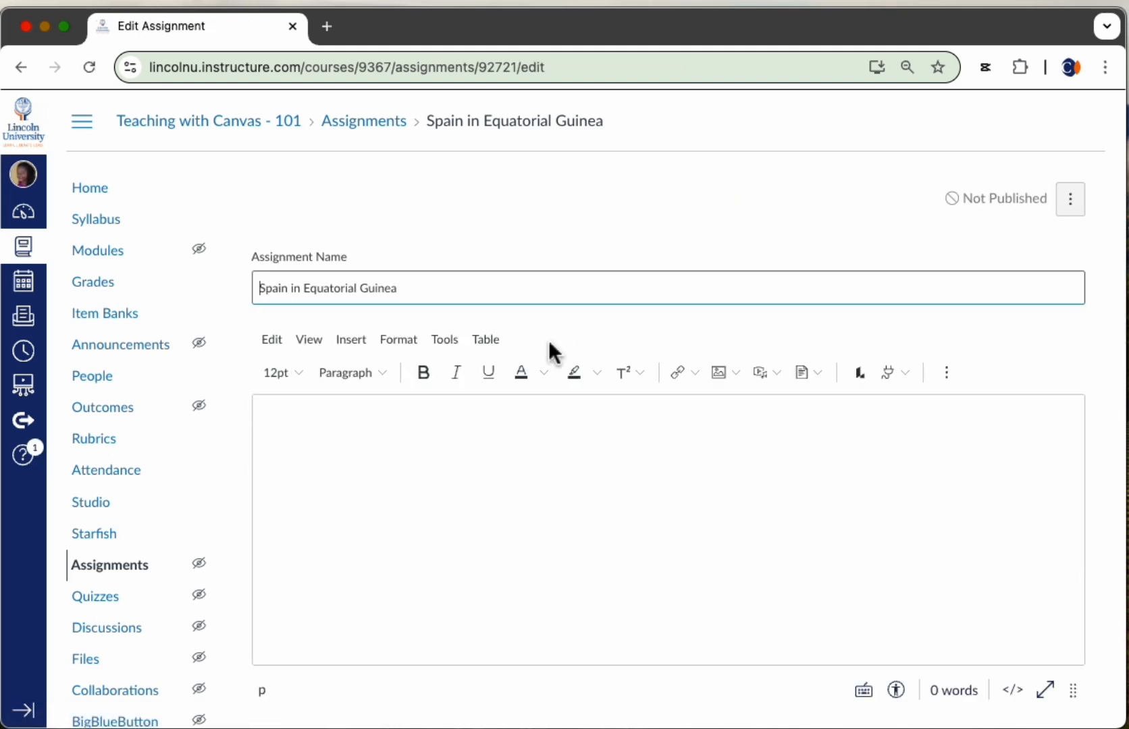
left_click(361, 426)
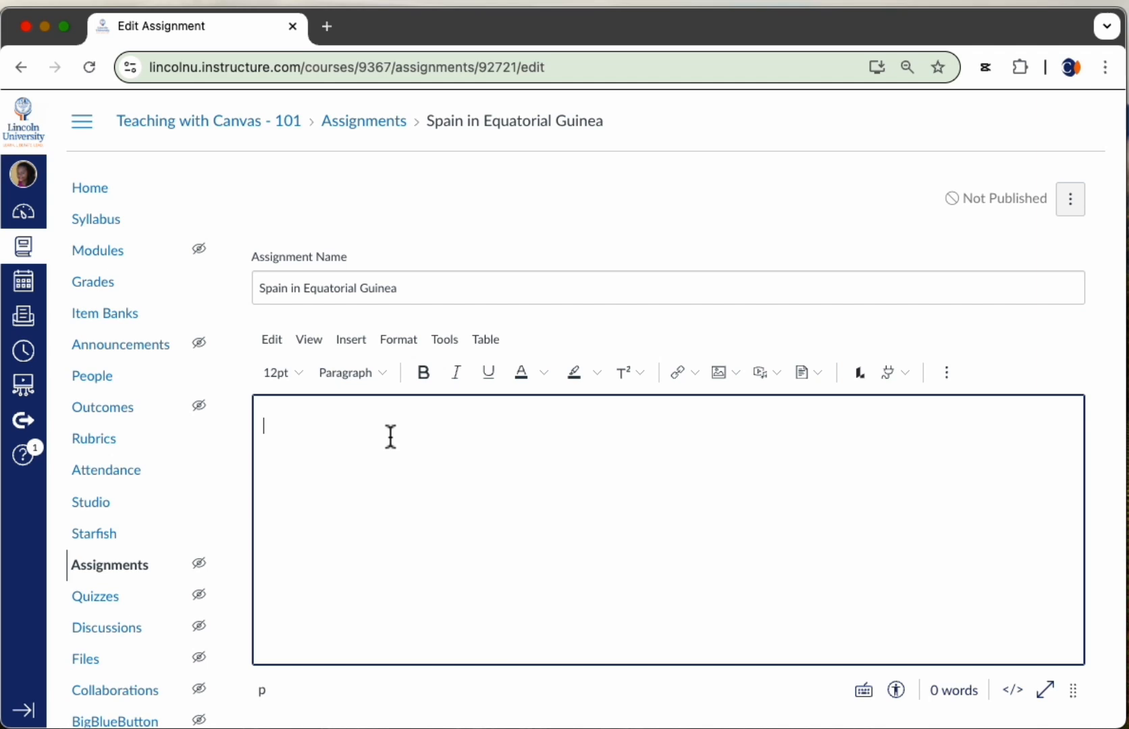
type("Learn")
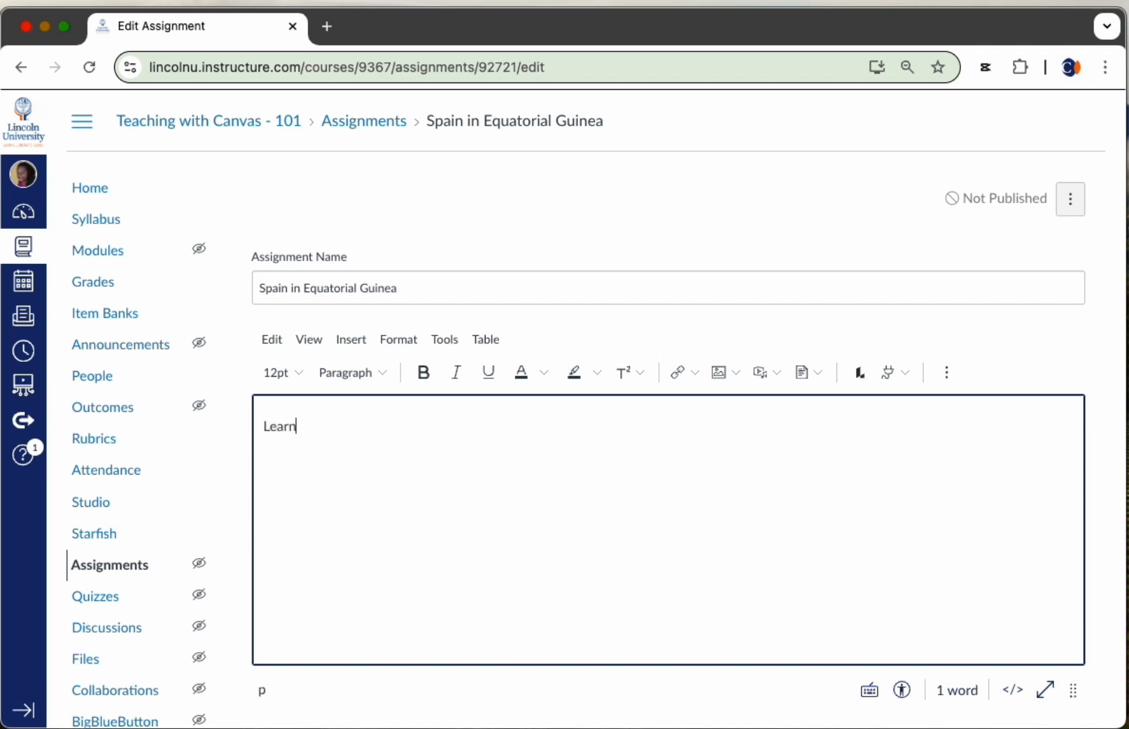
type("ing Out")
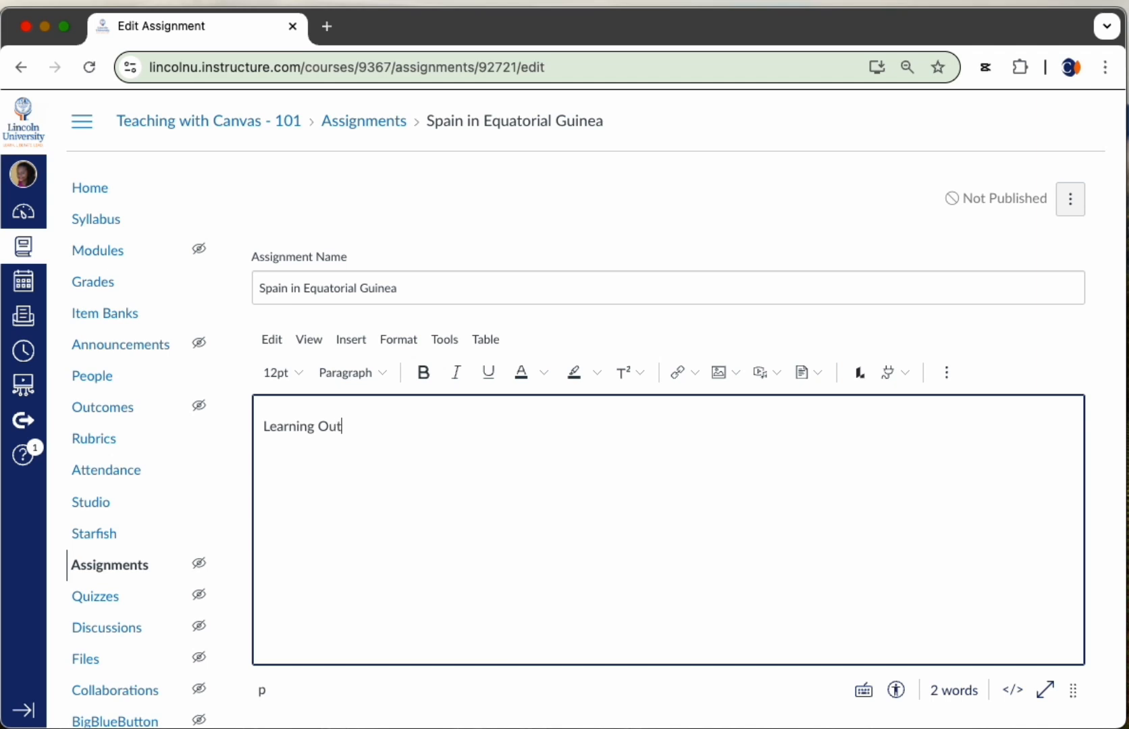
type("comes...")
key("Return")
type("Instructions:")
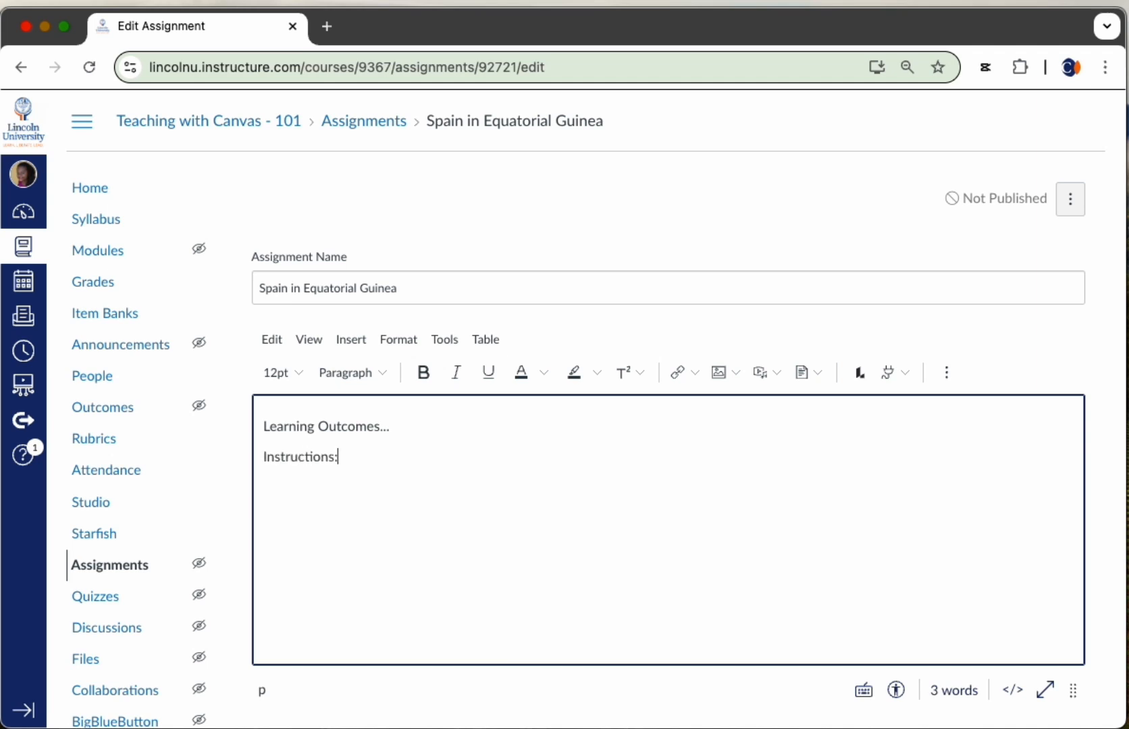
type("...")
Format the Learning Outcomes line of the assignment description as Heading 2.
left_click_drag(382, 432, 254, 434)
left_click(451, 499)
left_click_drag(382, 433, 257, 429)
left_click(363, 372)
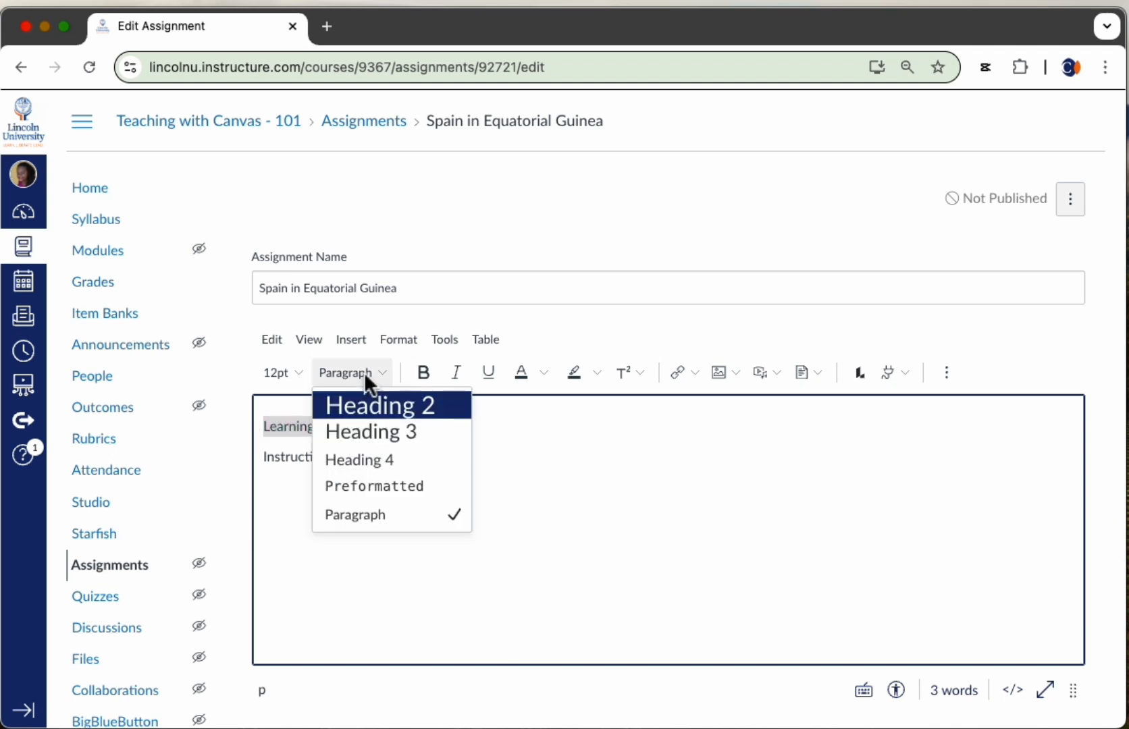
left_click(392, 413)
Format the Instructions line of the assignment description as Heading 3.
left_click_drag(338, 467, 257, 466)
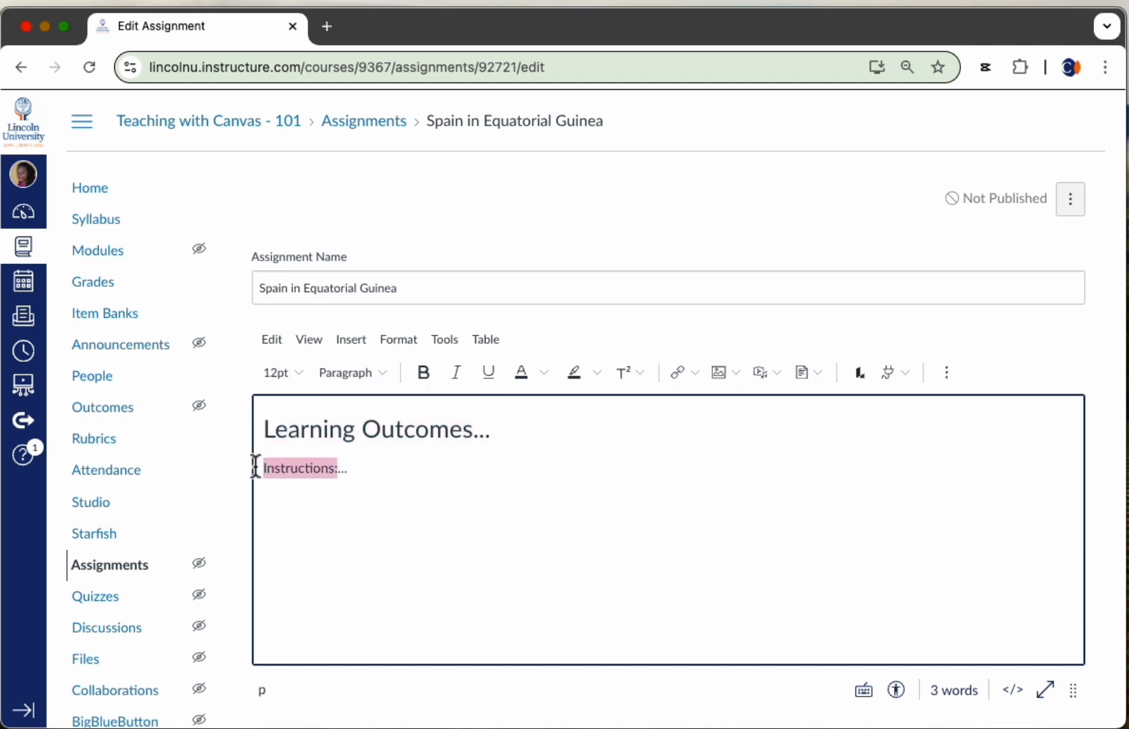
left_click(375, 382)
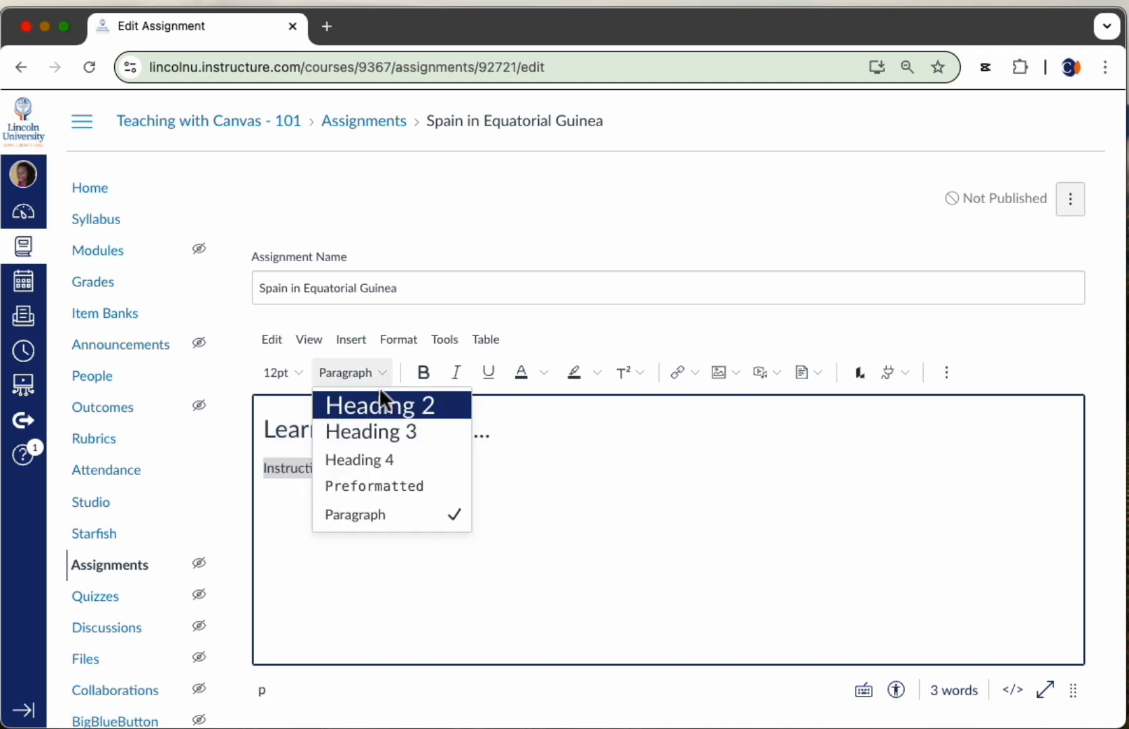
left_click(393, 438)
left_click(434, 465)
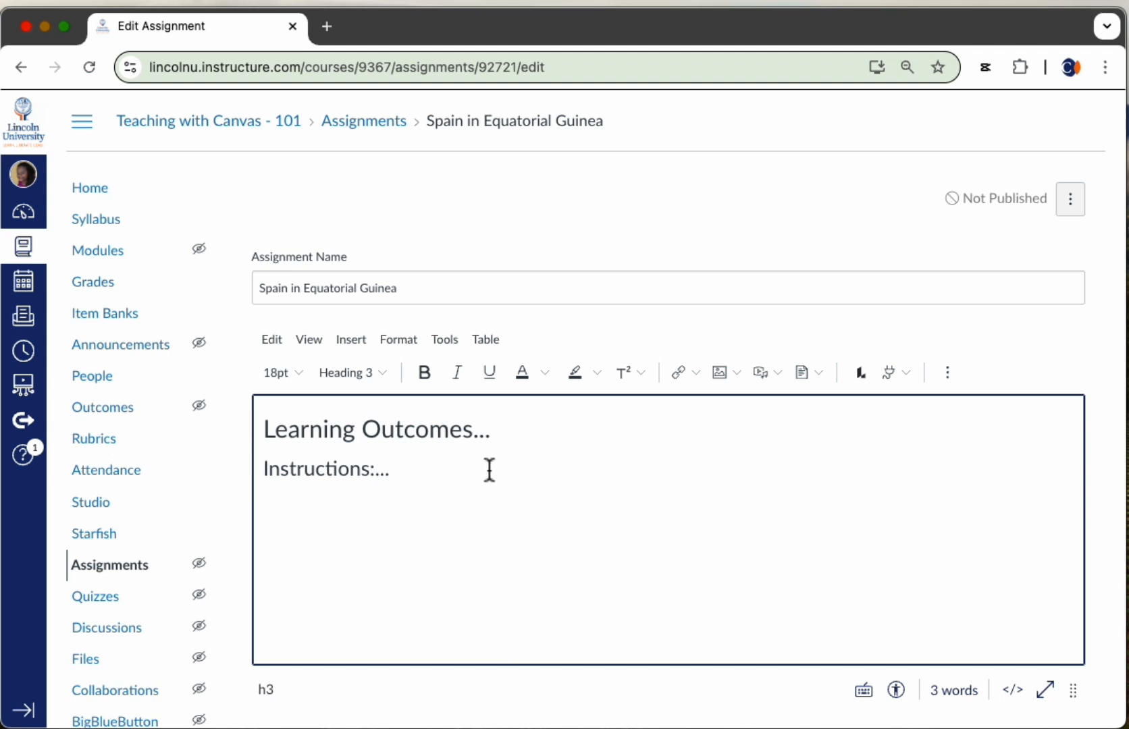
left_click(517, 443)
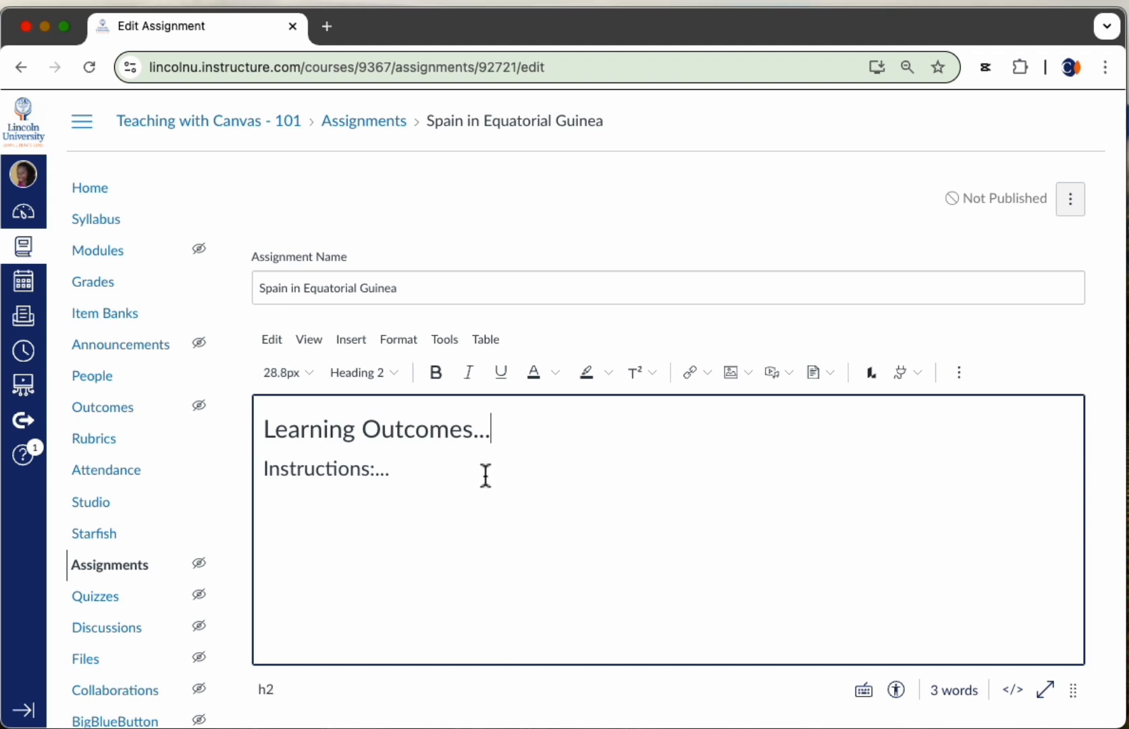
Start a new paragraph below the Instructions heading and review the options for inserting images, media and documents.
left_click(426, 490)
key("Return")
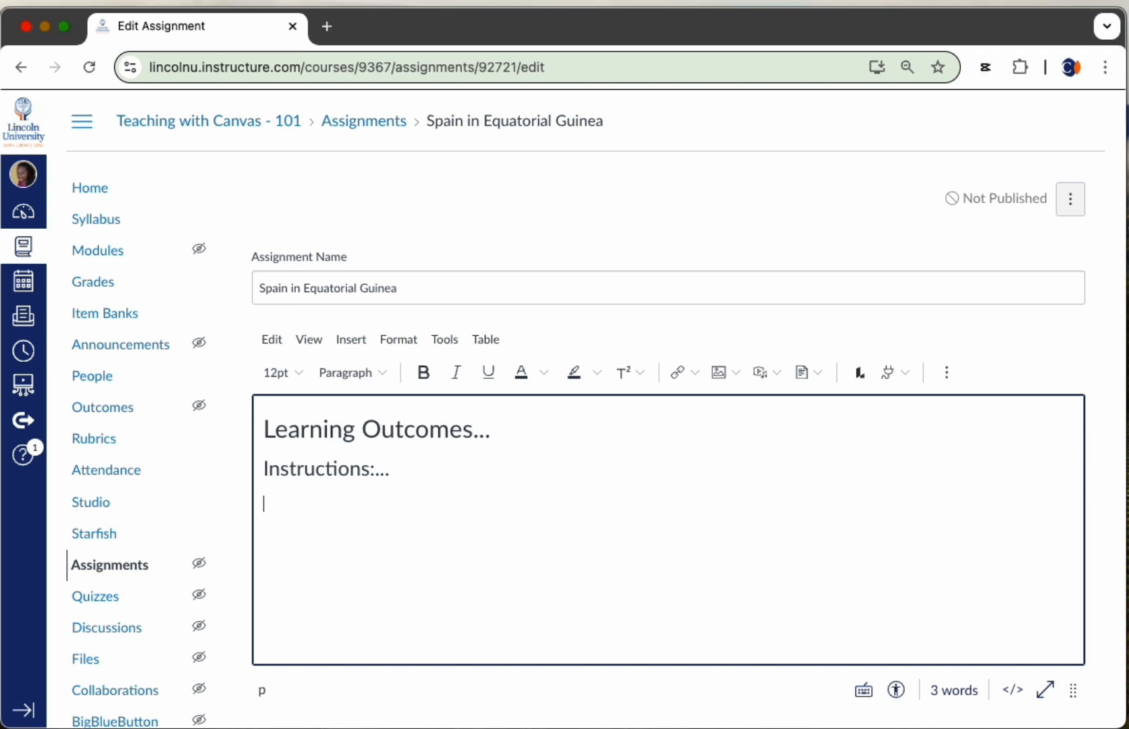
left_click(353, 340)
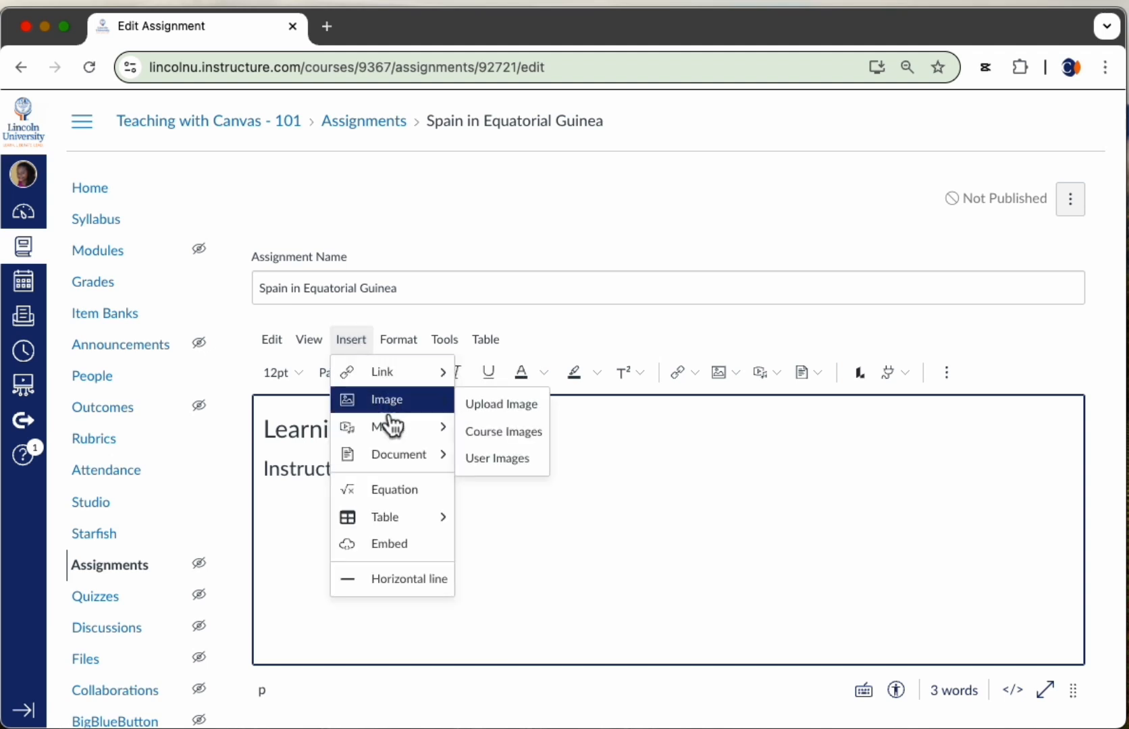
mouse_move(412, 465)
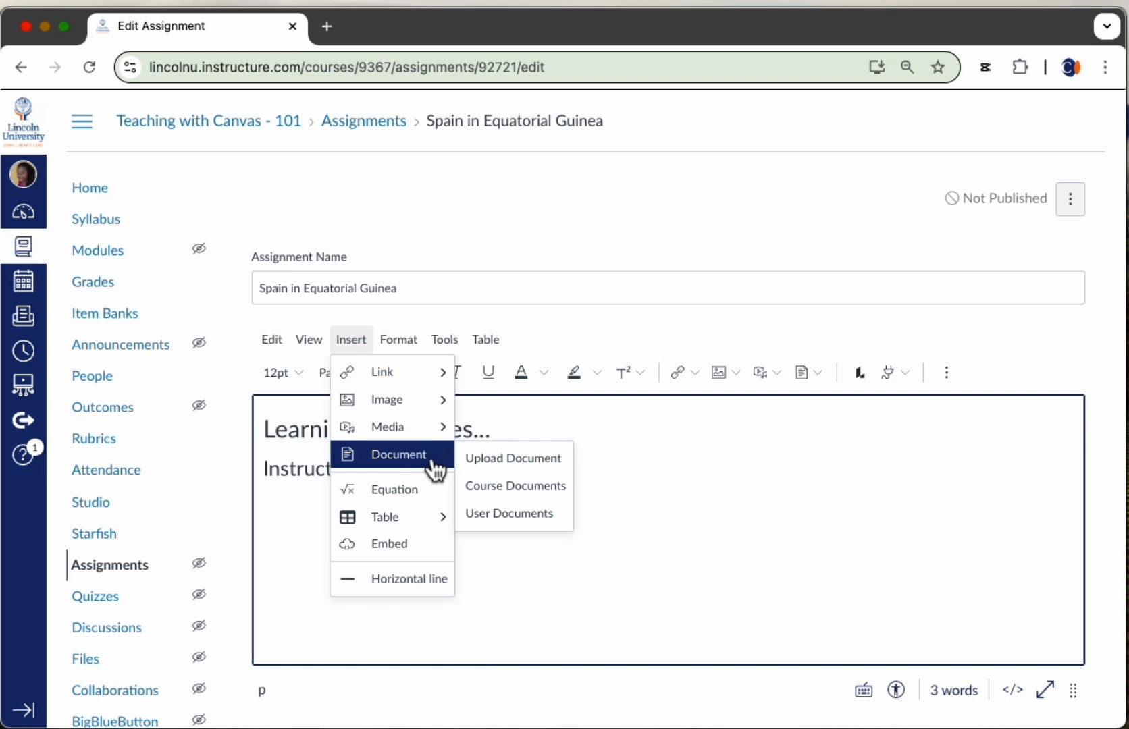
left_click(730, 470)
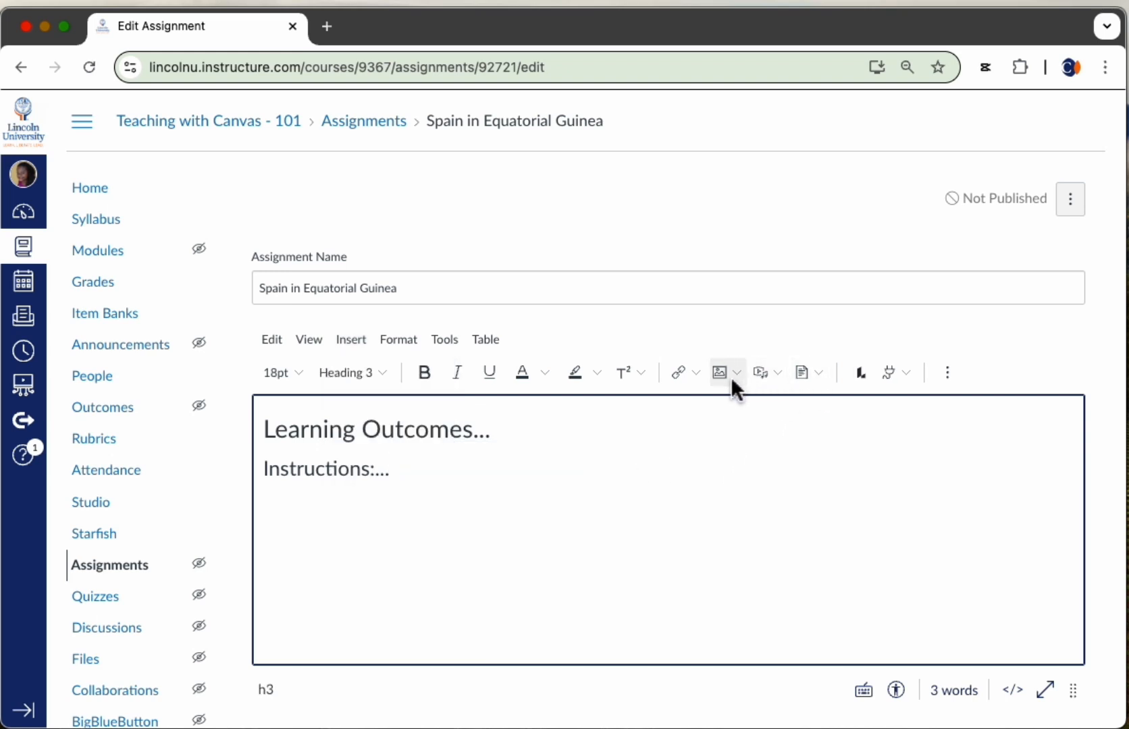
key("Return")
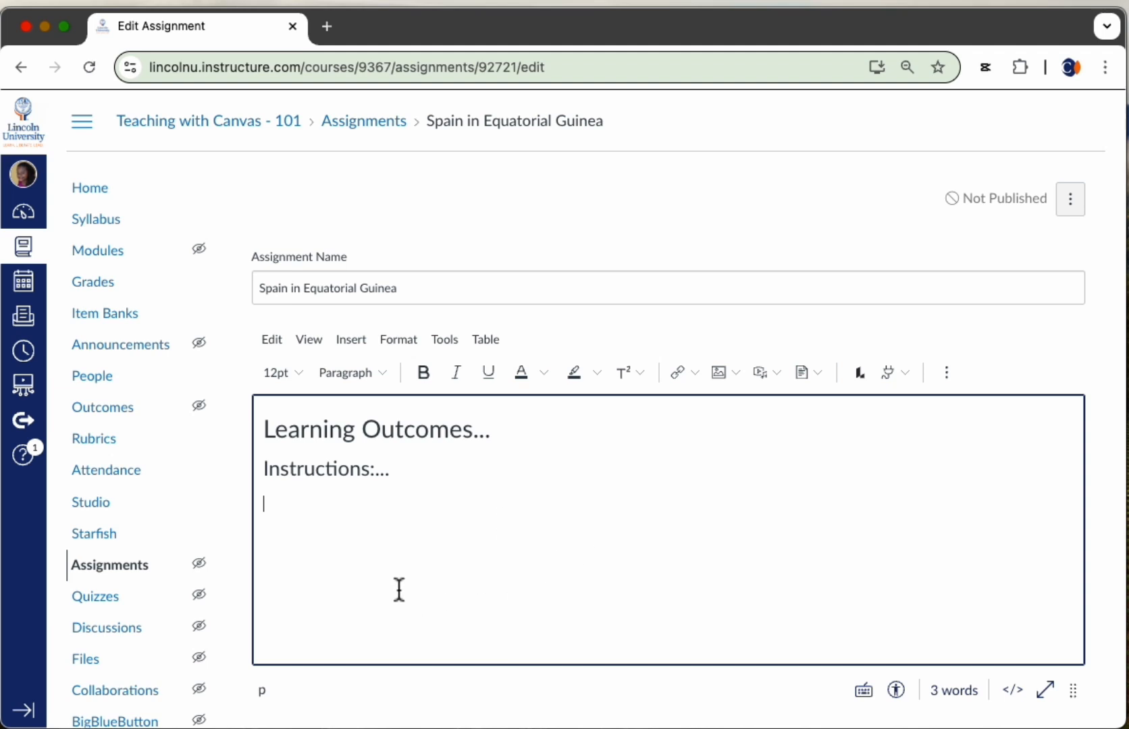
left_click(738, 374)
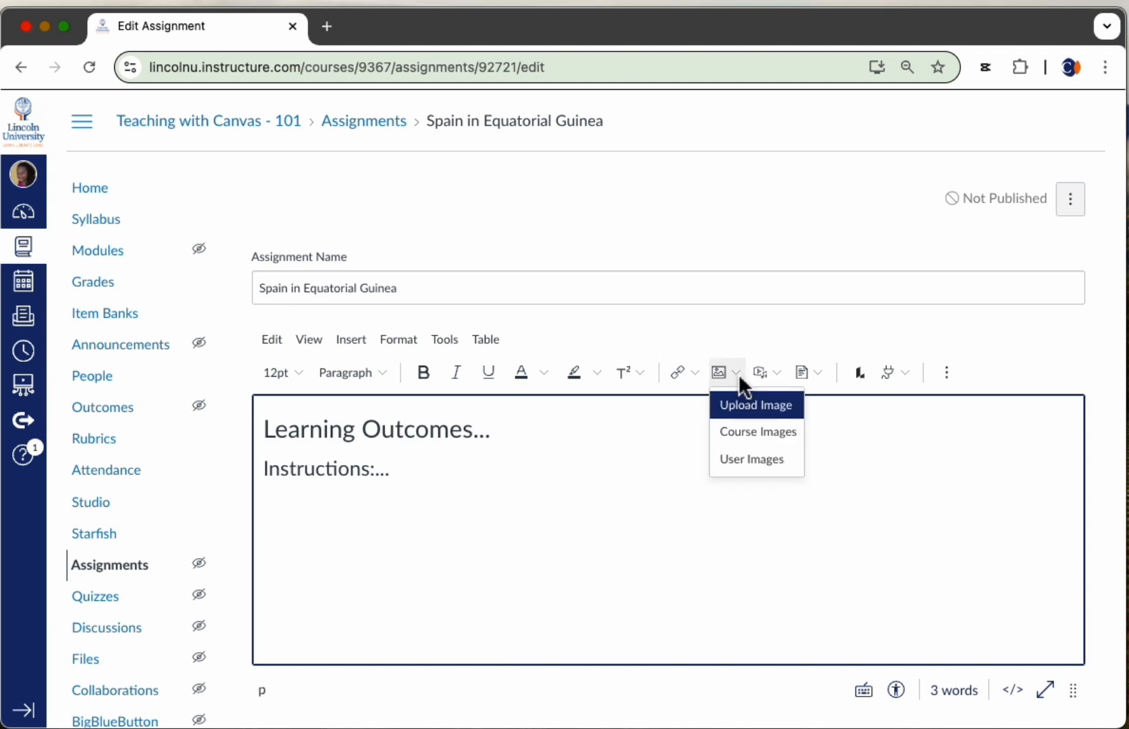
left_click(775, 373)
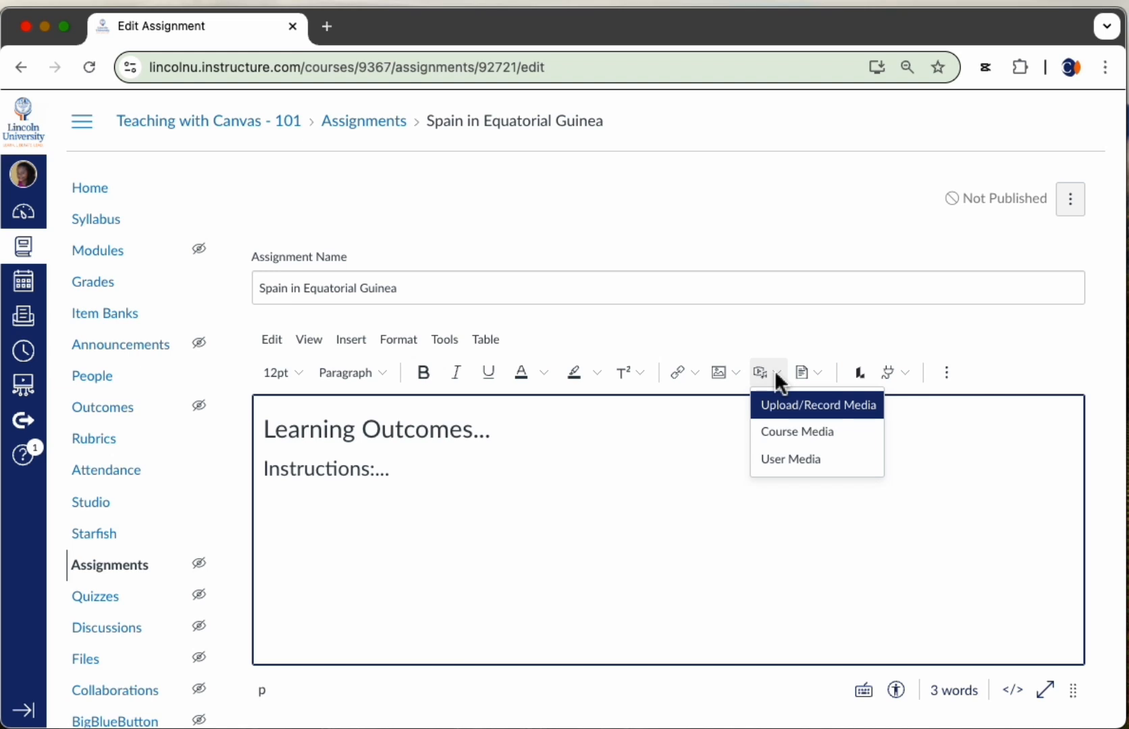
left_click(815, 373)
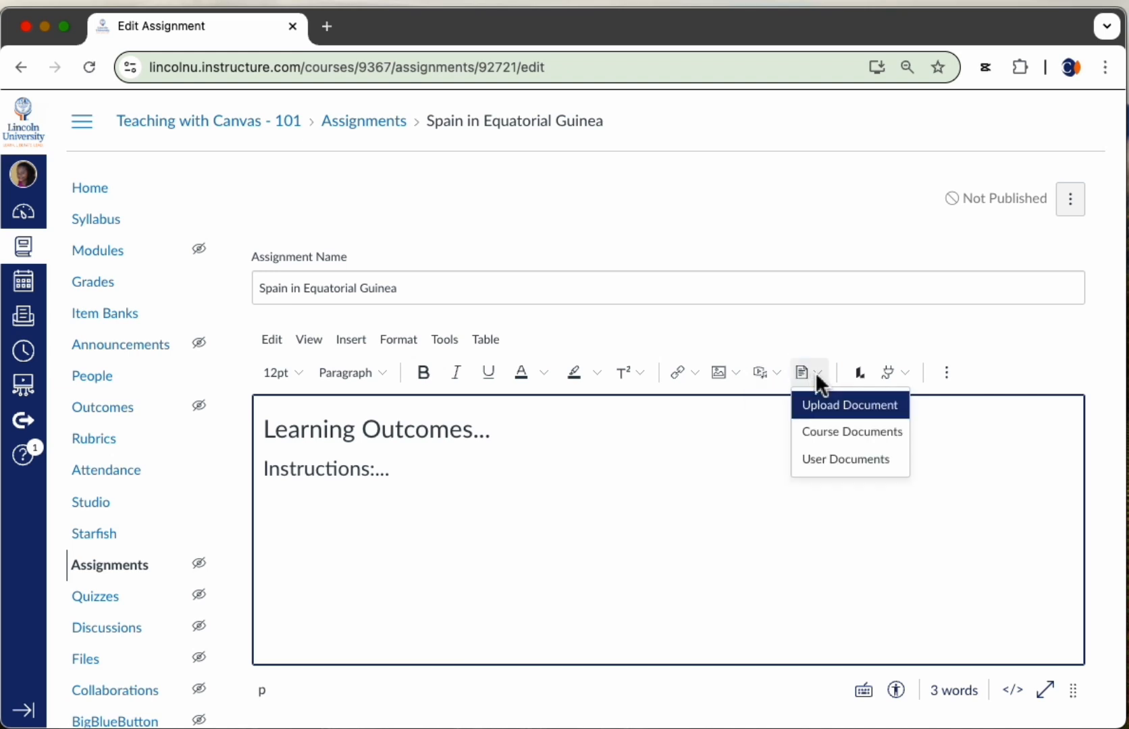
Look through the full list of external apps available for the assignment description, then close it.
left_click(895, 373)
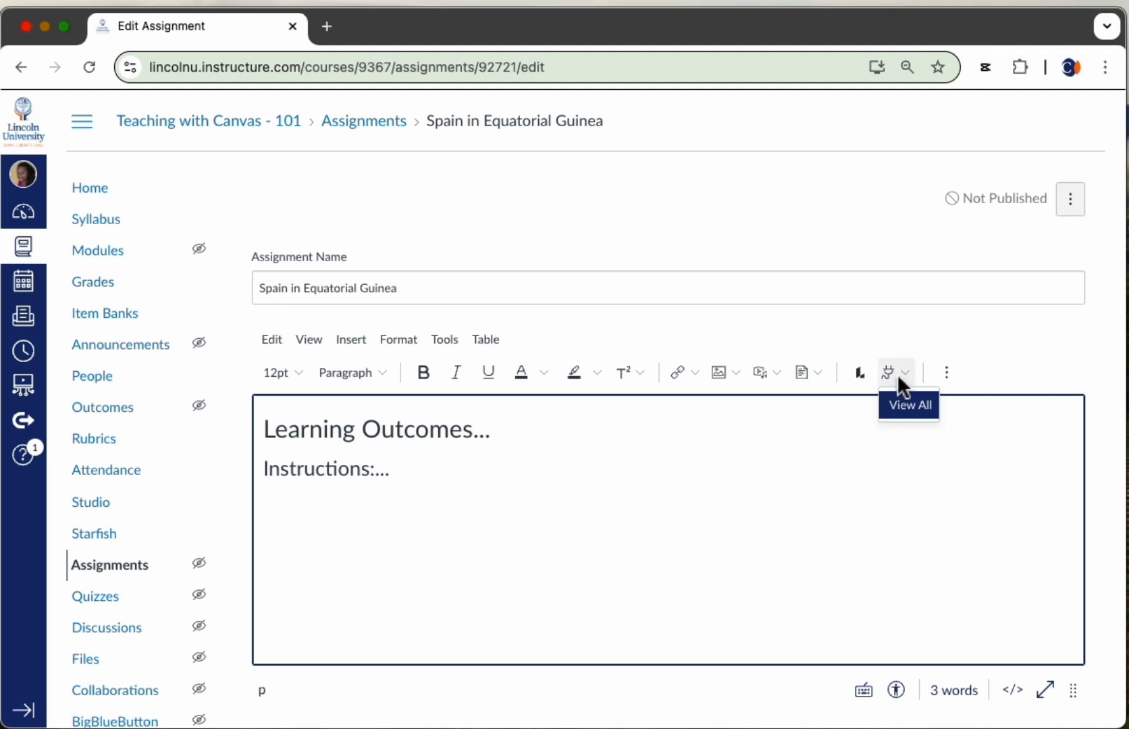
left_click(905, 408)
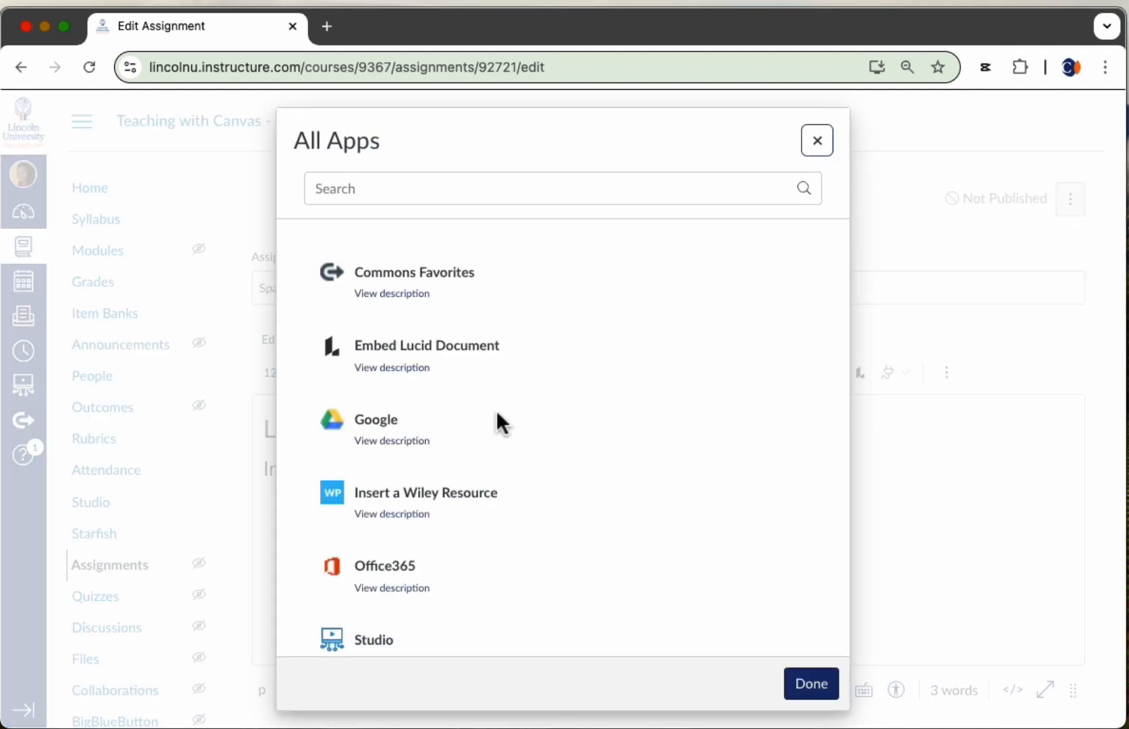
scroll(500, 422, "down", 3)
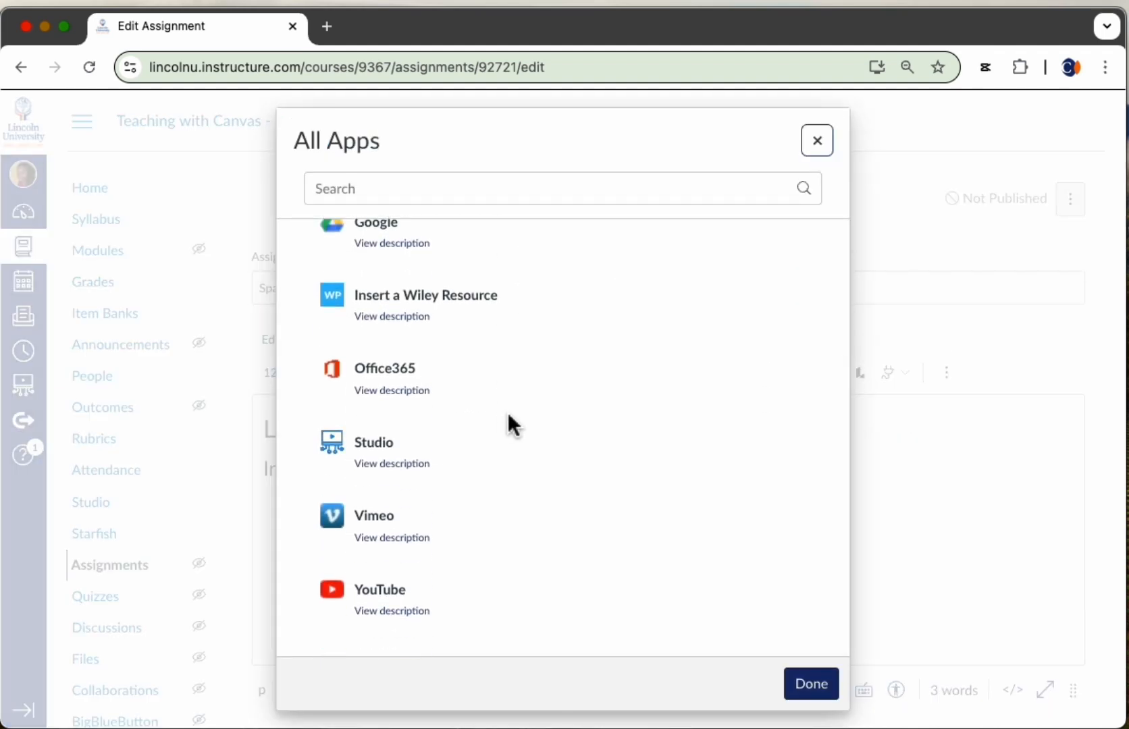
scroll(505, 413, "up", 3)
left_click(817, 142)
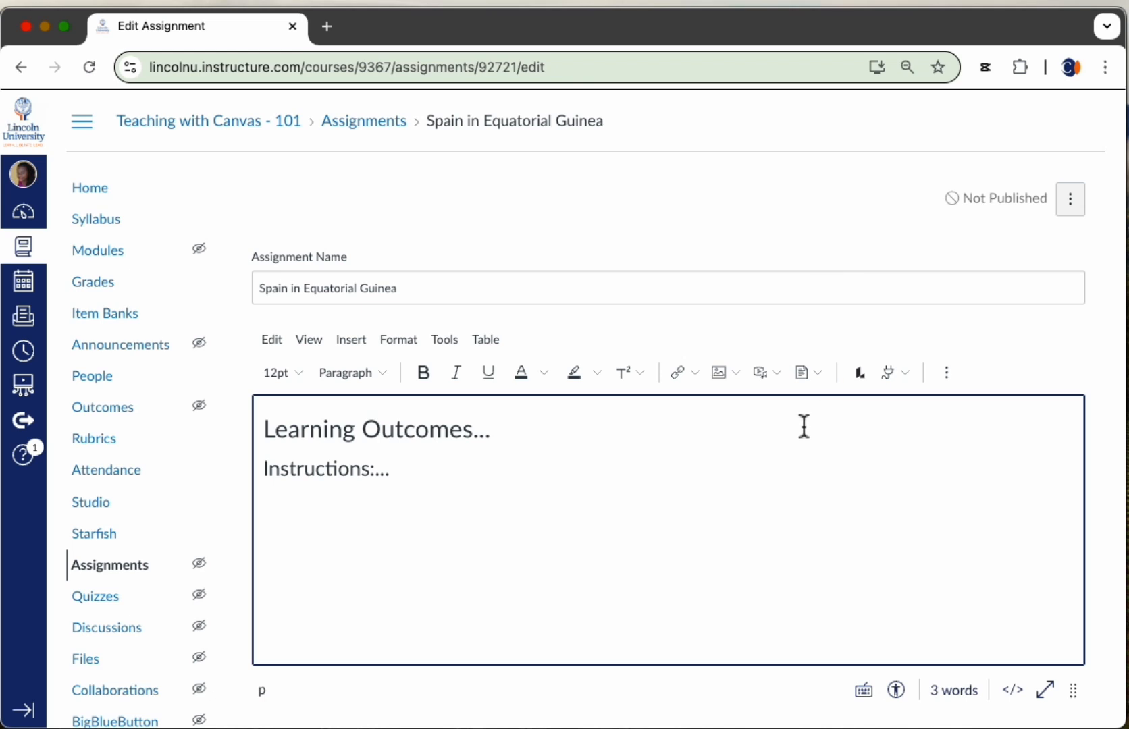
Set the points for the Spain in Equatorial Guinea assignment to 10.
scroll(564, 432, "down", 3)
scroll(540, 378, "down", 1)
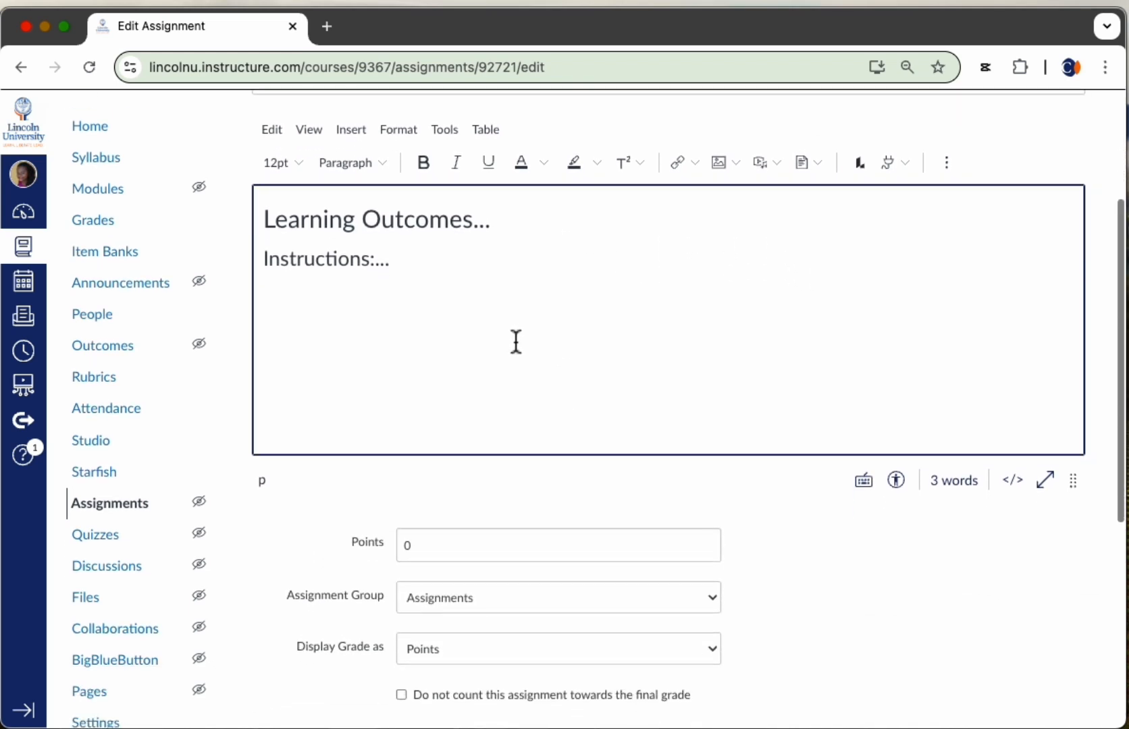
scroll(497, 345, "down", 2)
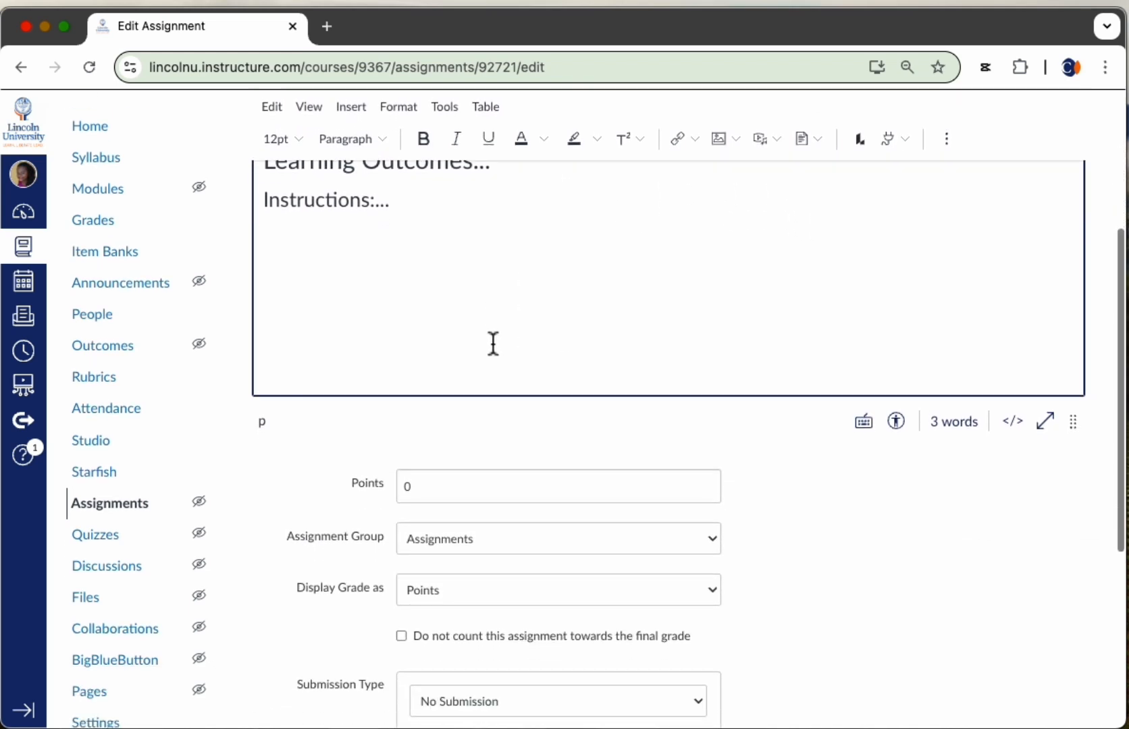
scroll(494, 342, "up", 4)
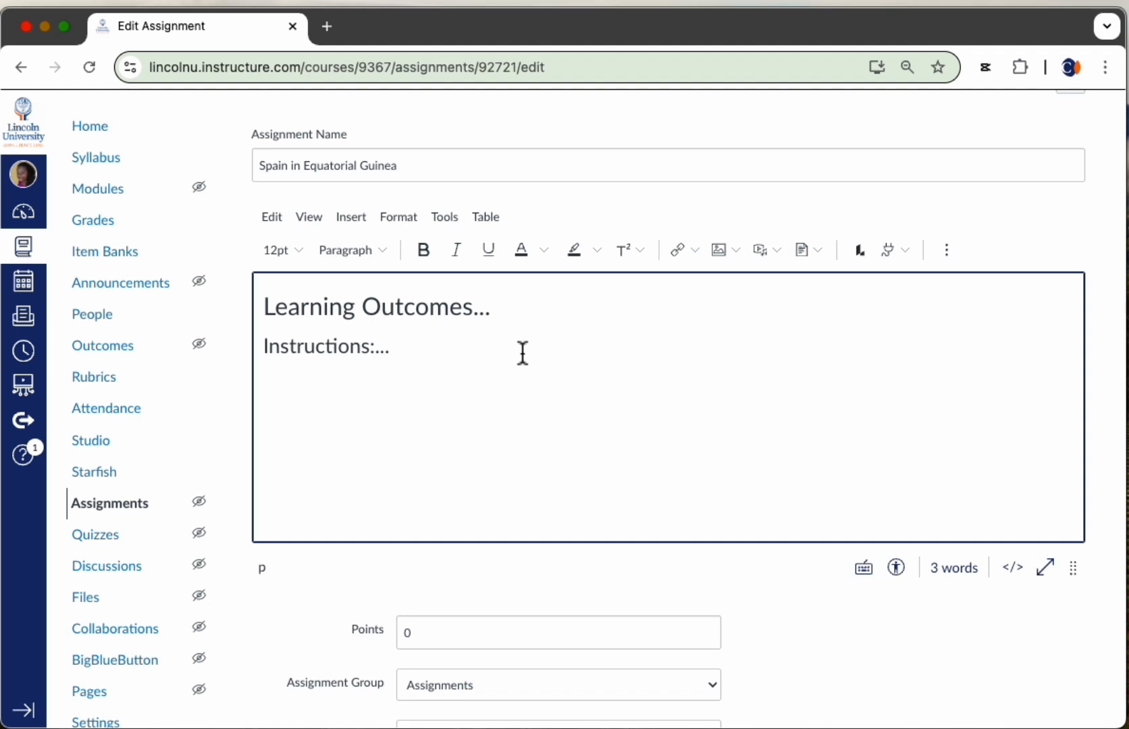
scroll(523, 353, "down", 2)
scroll(522, 353, "down", 3)
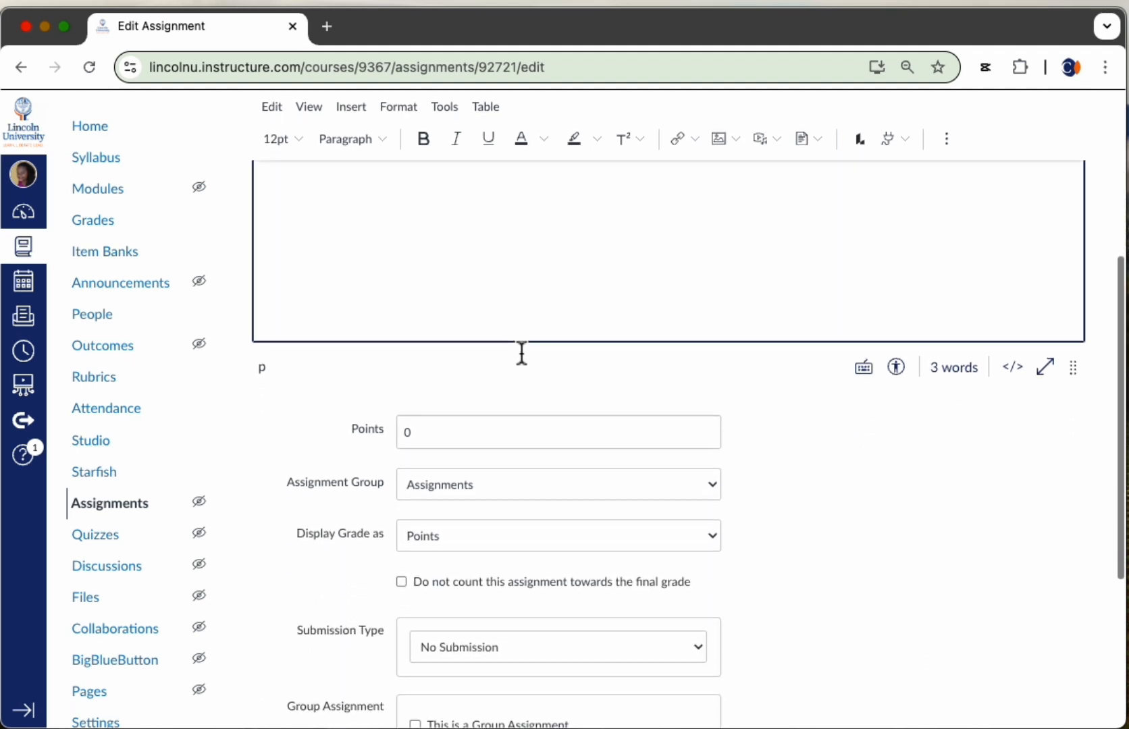
left_click(426, 441)
type("10")
Create a new assignment group named Reading Guides and place the assignment in it.
scroll(467, 457, "down", 3)
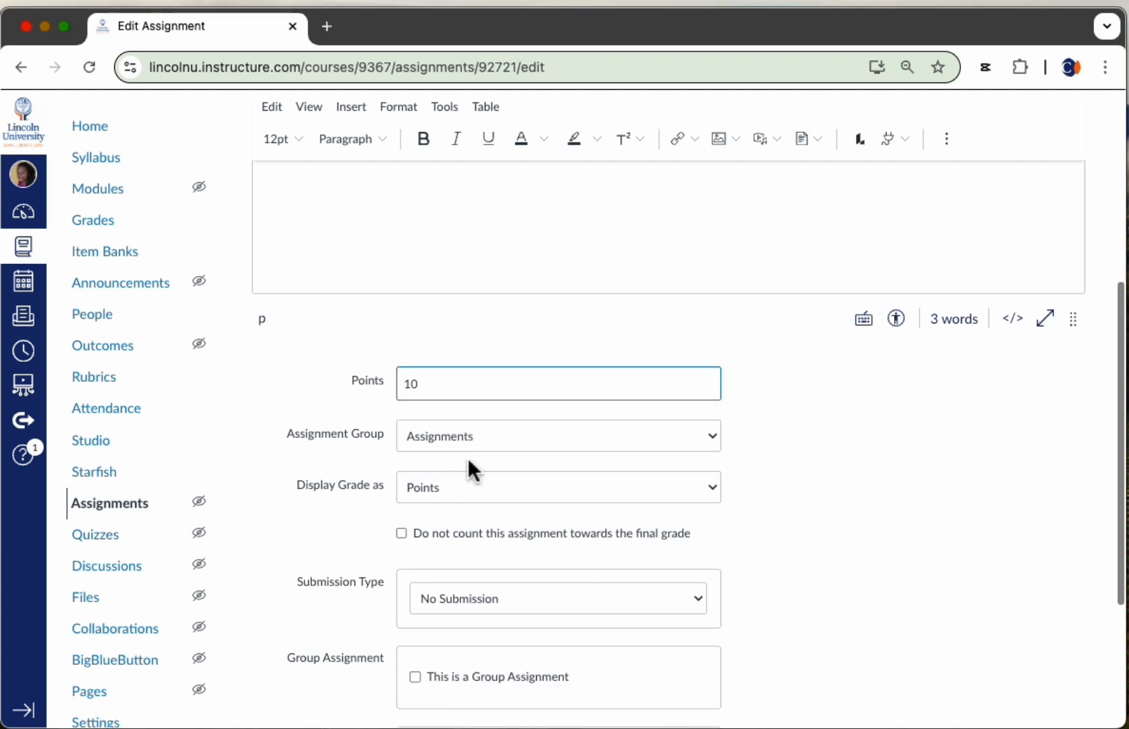
left_click(505, 372)
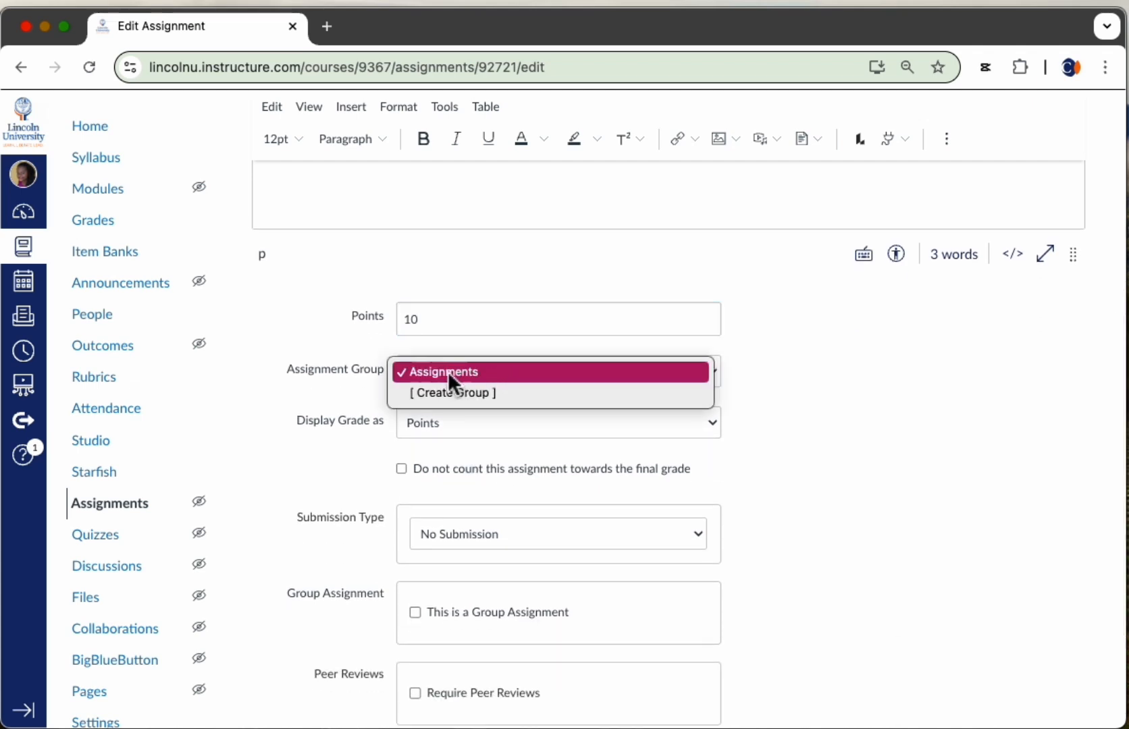
left_click(476, 394)
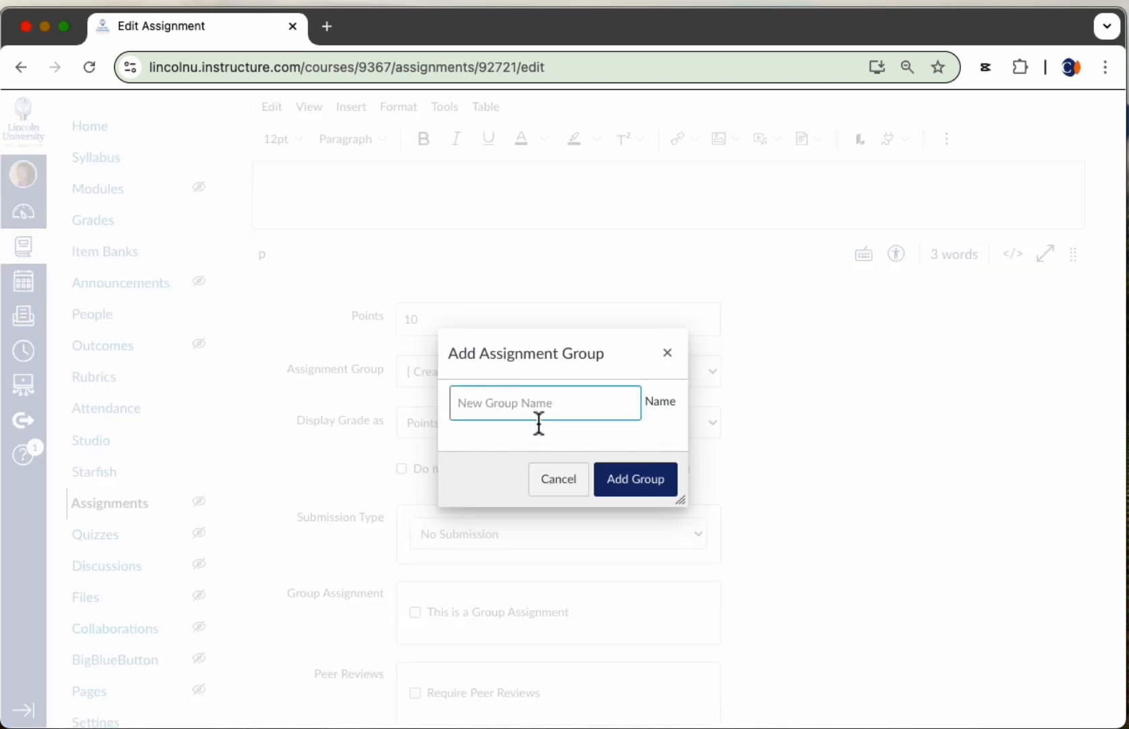
type("R")
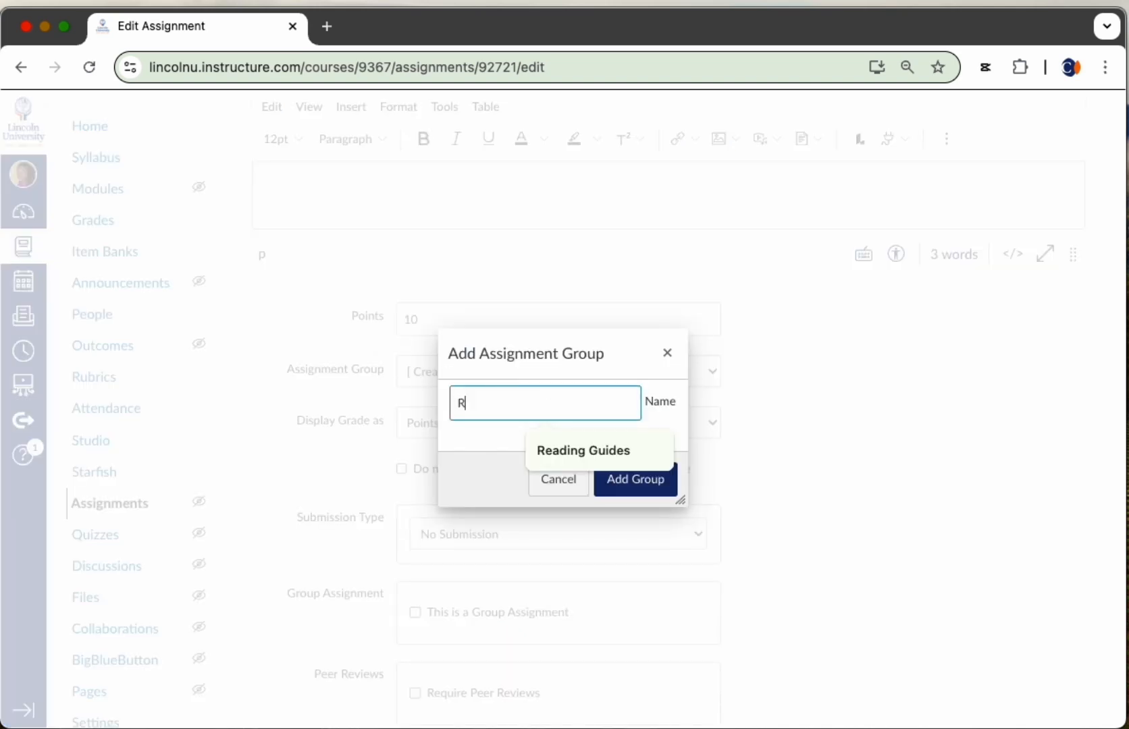
type("eading Guides")
left_click(635, 480)
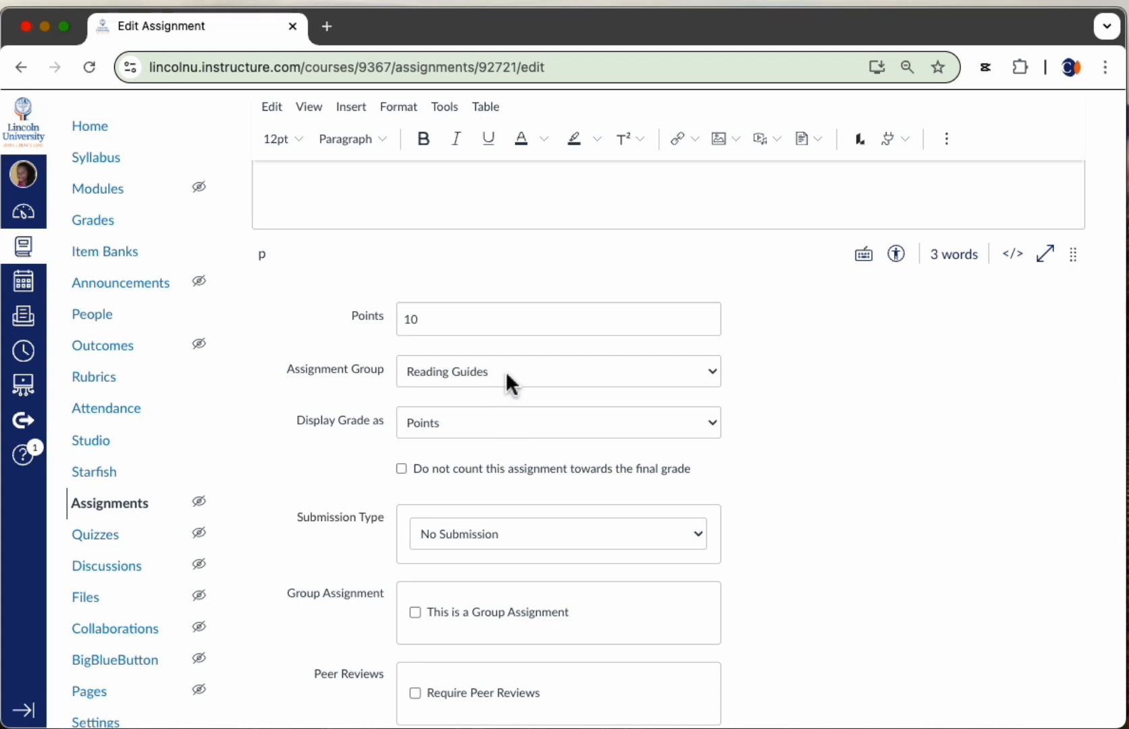
Set the submission type to Online and allow file uploads, text entry and website URLs.
scroll(451, 427, "down", 3)
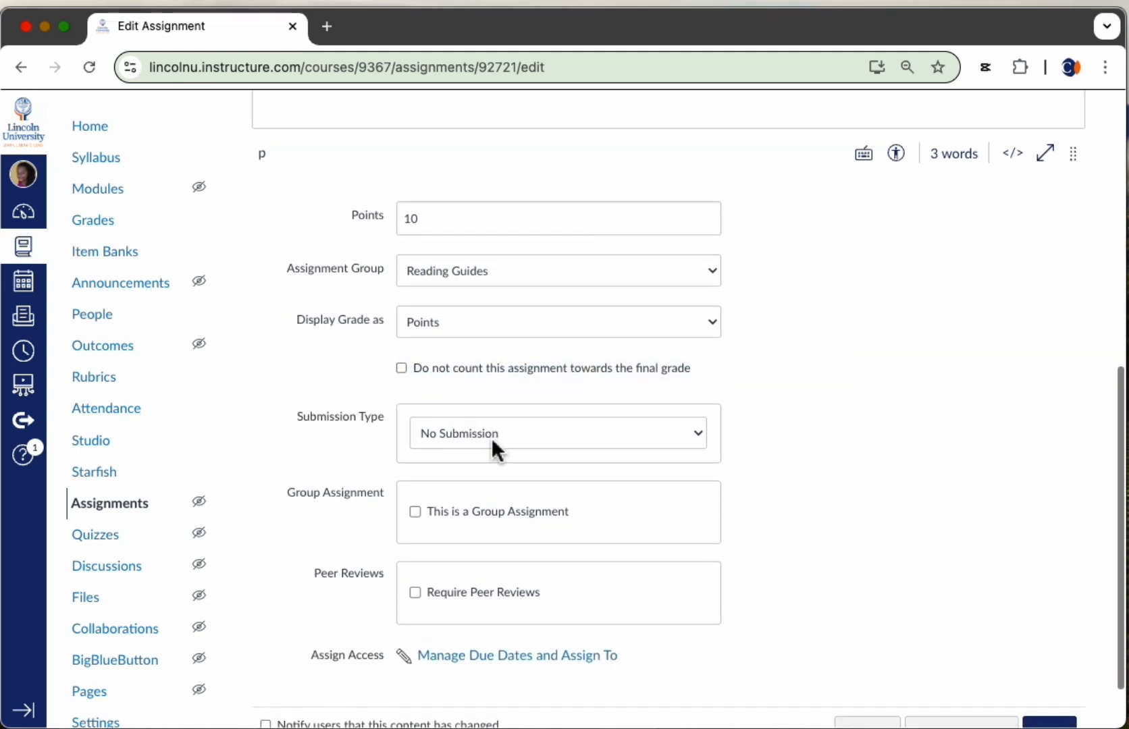
left_click(490, 436)
left_click(480, 456)
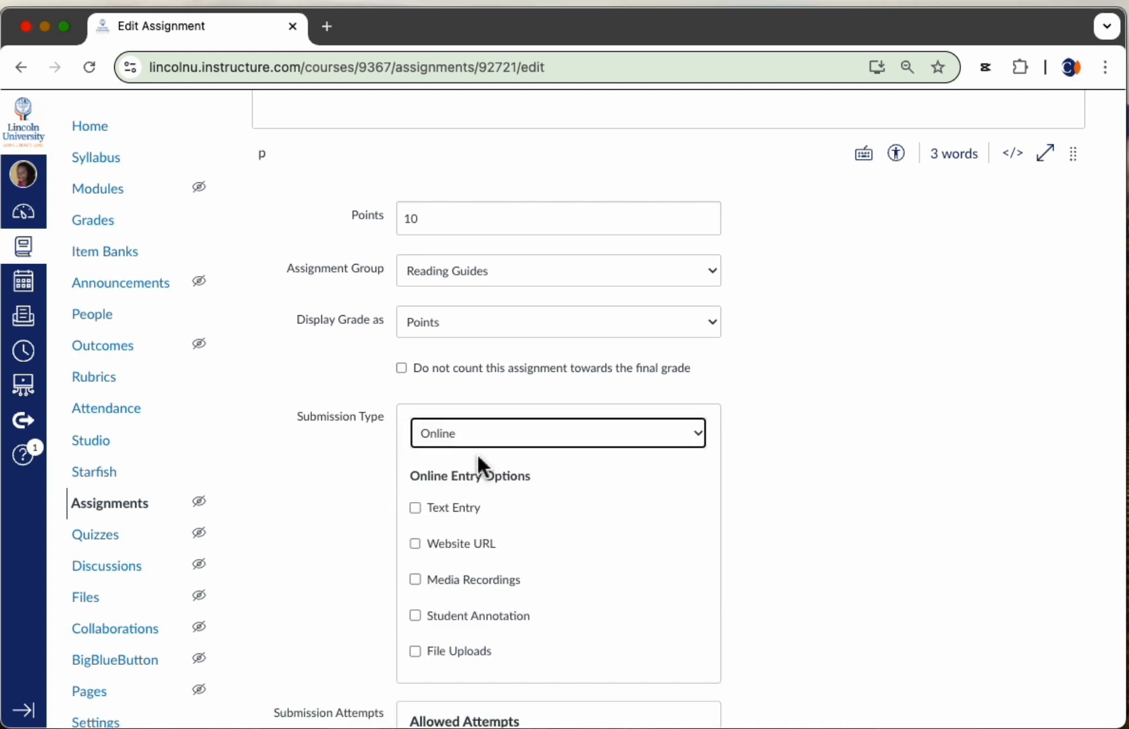
scroll(480, 453, "down", 5)
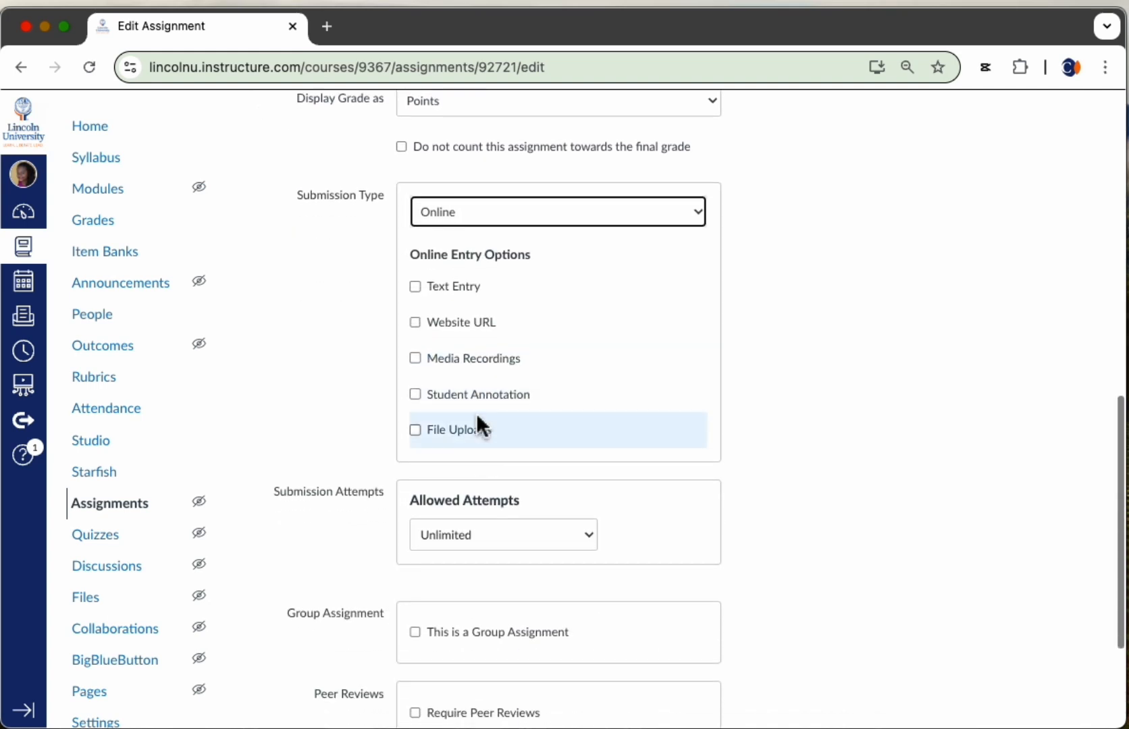
left_click(416, 430)
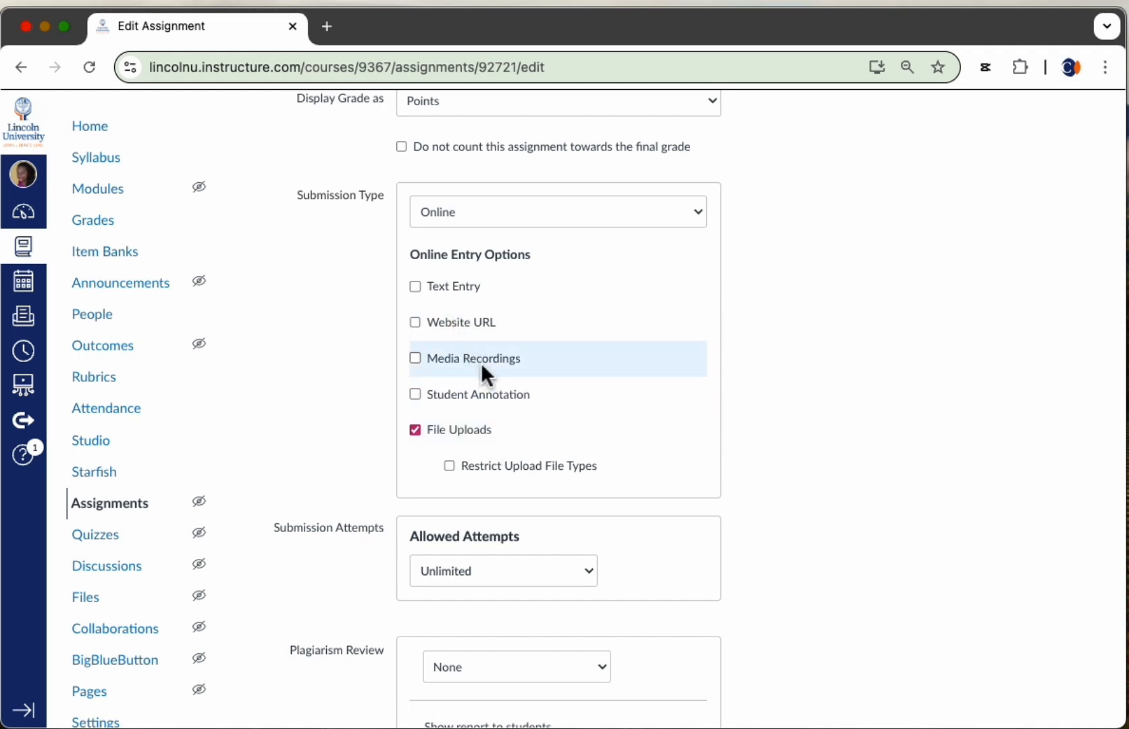
left_click(415, 289)
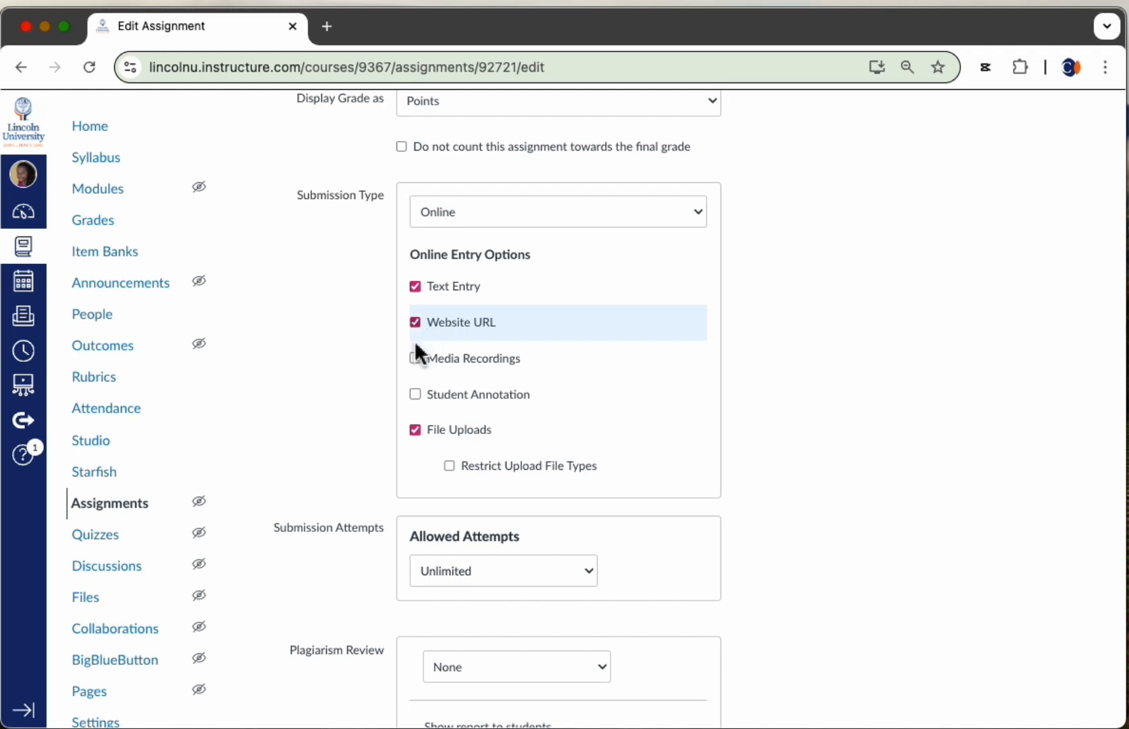
Try the Media Recordings and Student Annotation entry options, and leave only Text Entry and File Uploads enabled.
left_click(416, 358)
left_click(417, 394)
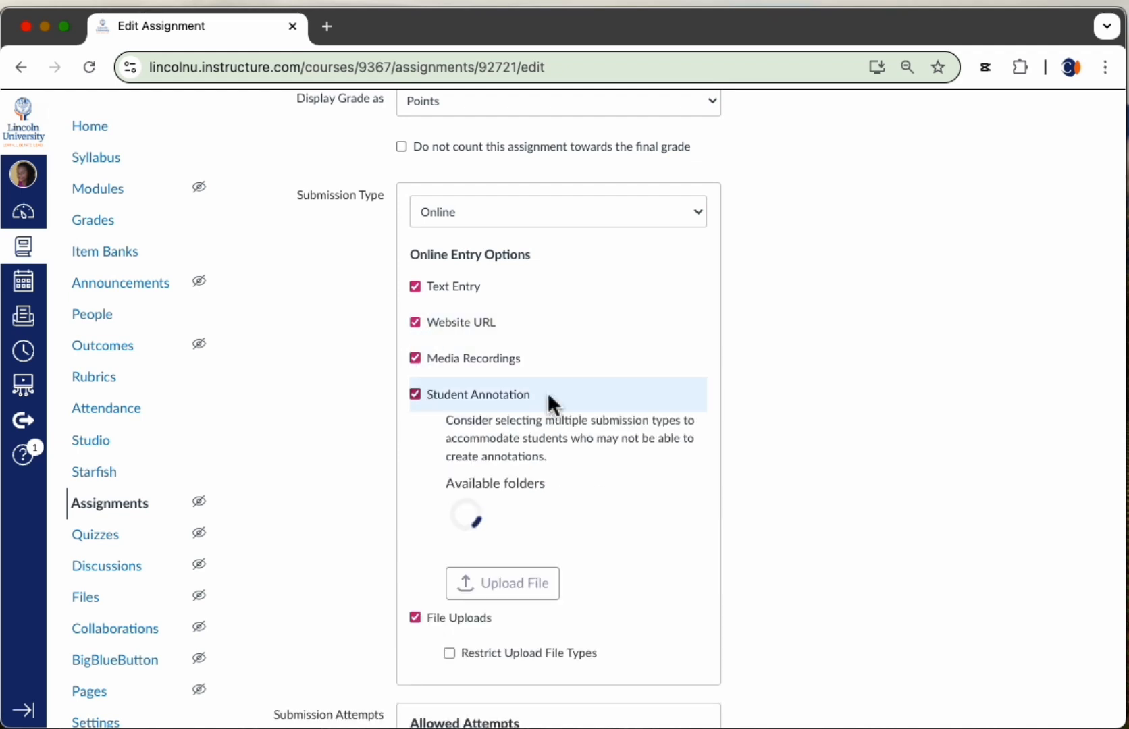
left_click(418, 397)
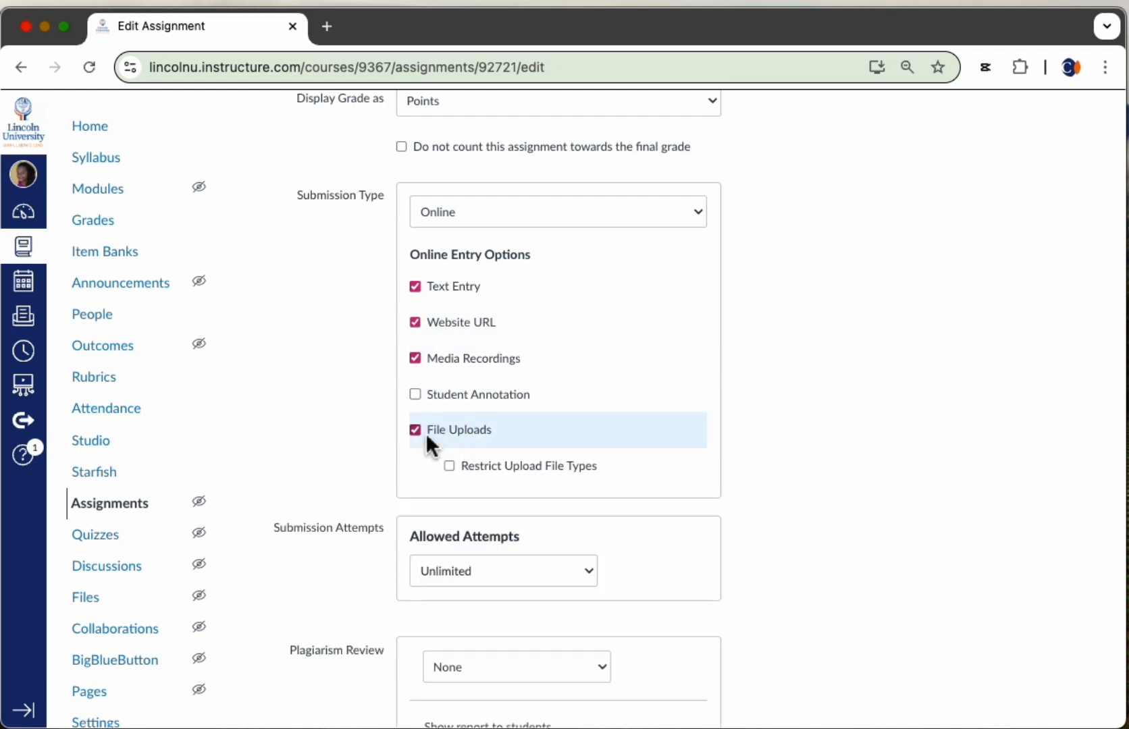
left_click(416, 359)
left_click(416, 324)
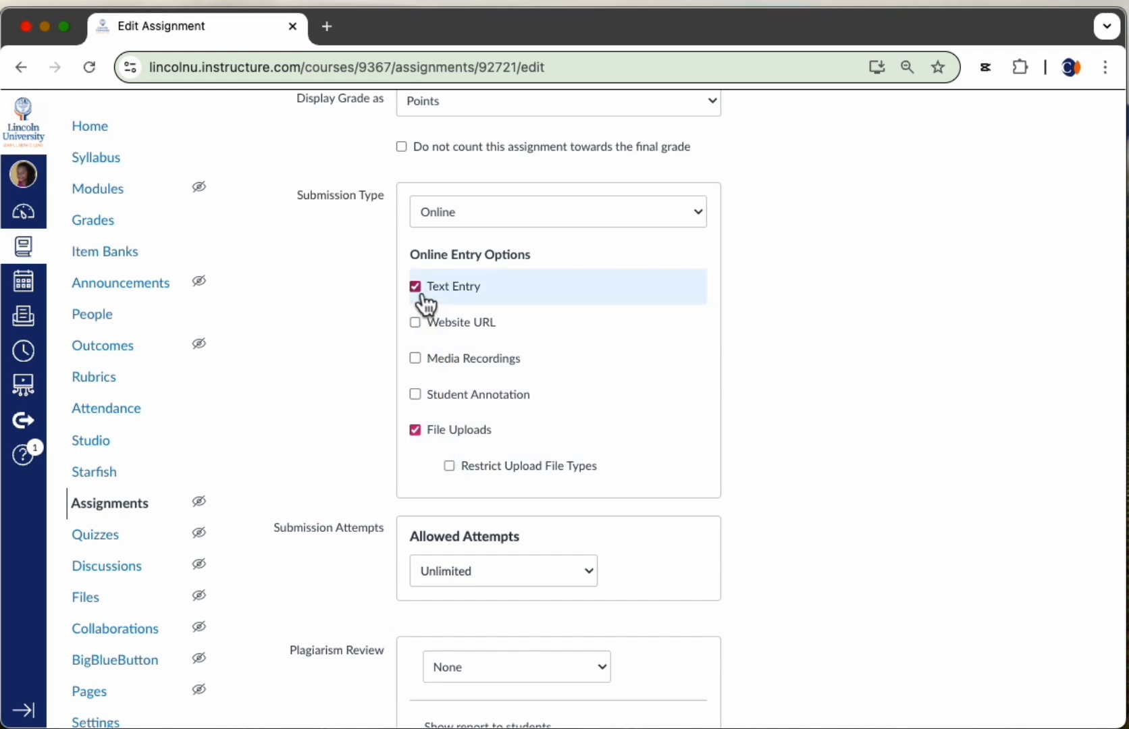
Review the choices for allowed submission attempts and keep Unlimited.
scroll(462, 291, "up", 10)
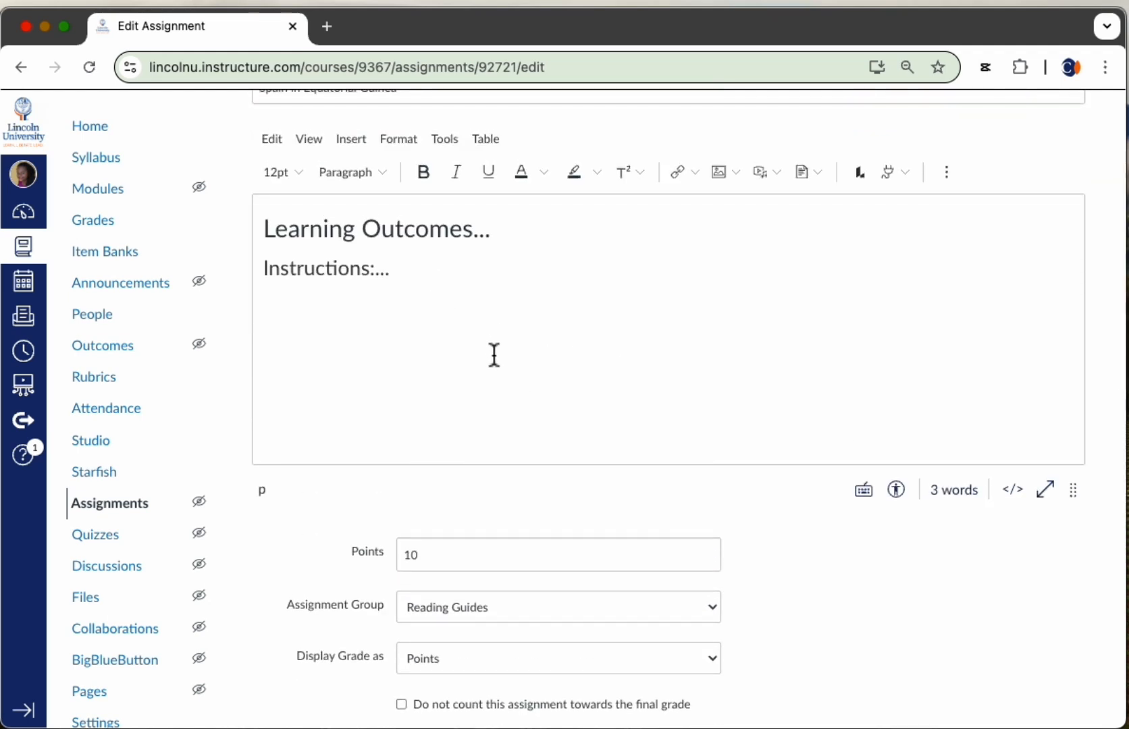
scroll(494, 355, "down", 7)
scroll(495, 356, "down", 8)
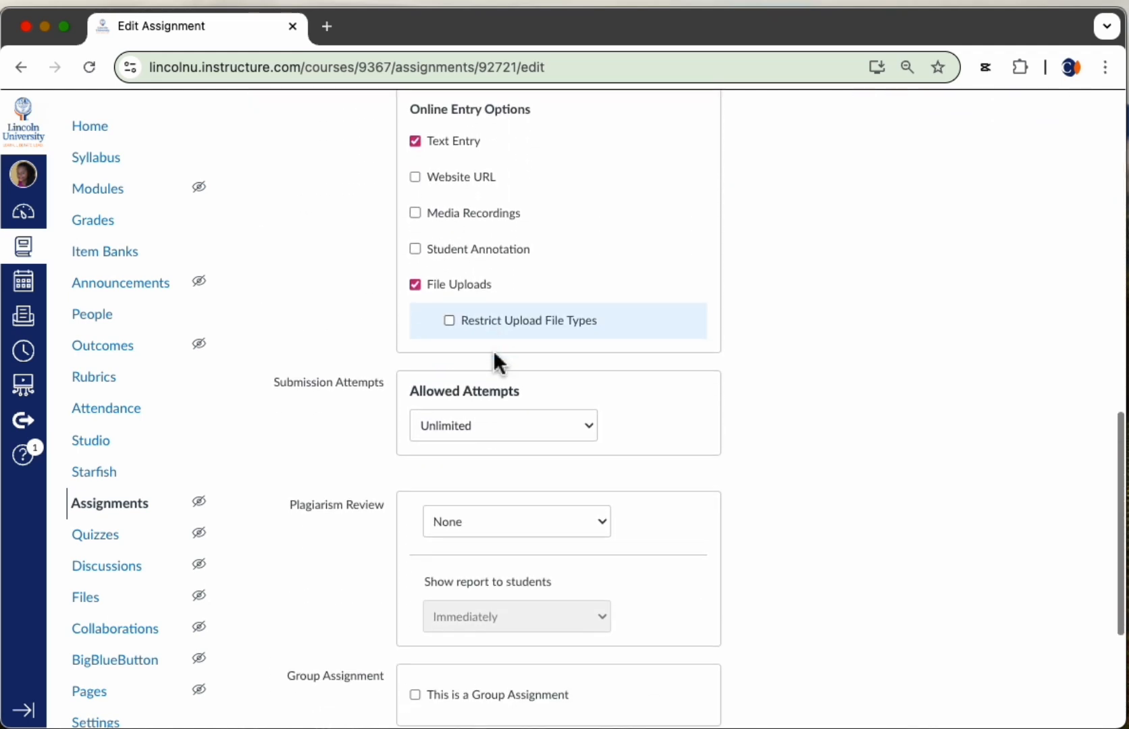
scroll(506, 389, "down", 1)
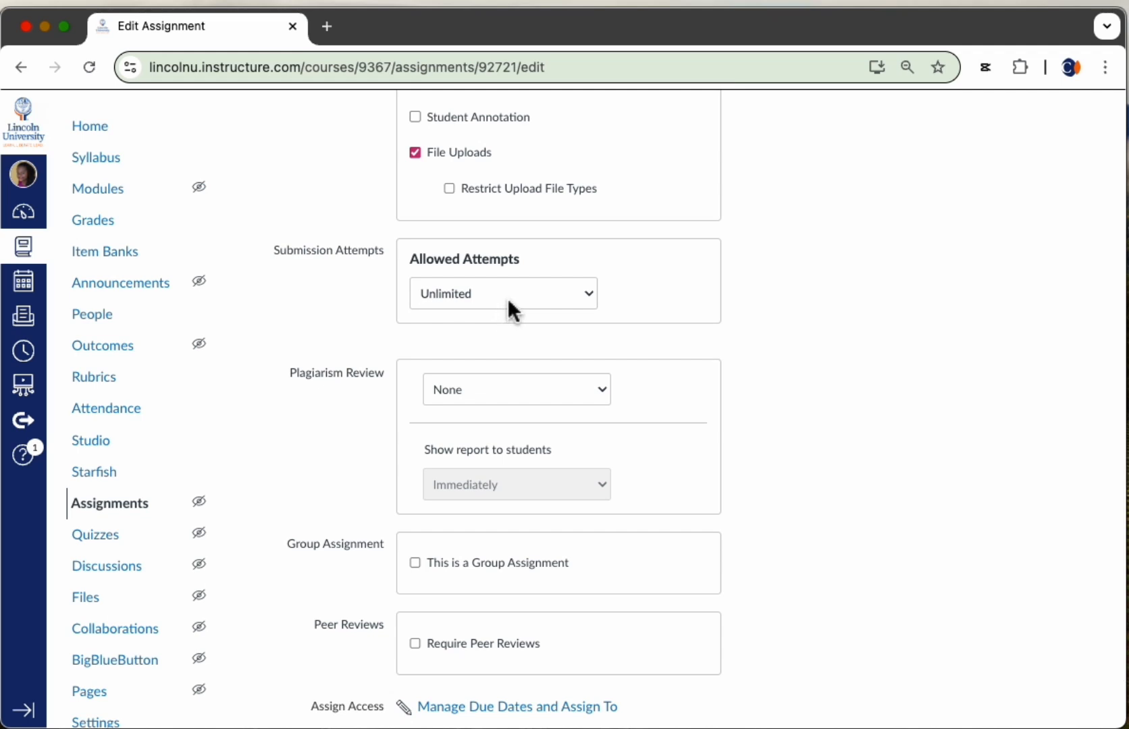
left_click(507, 309)
left_click(550, 294)
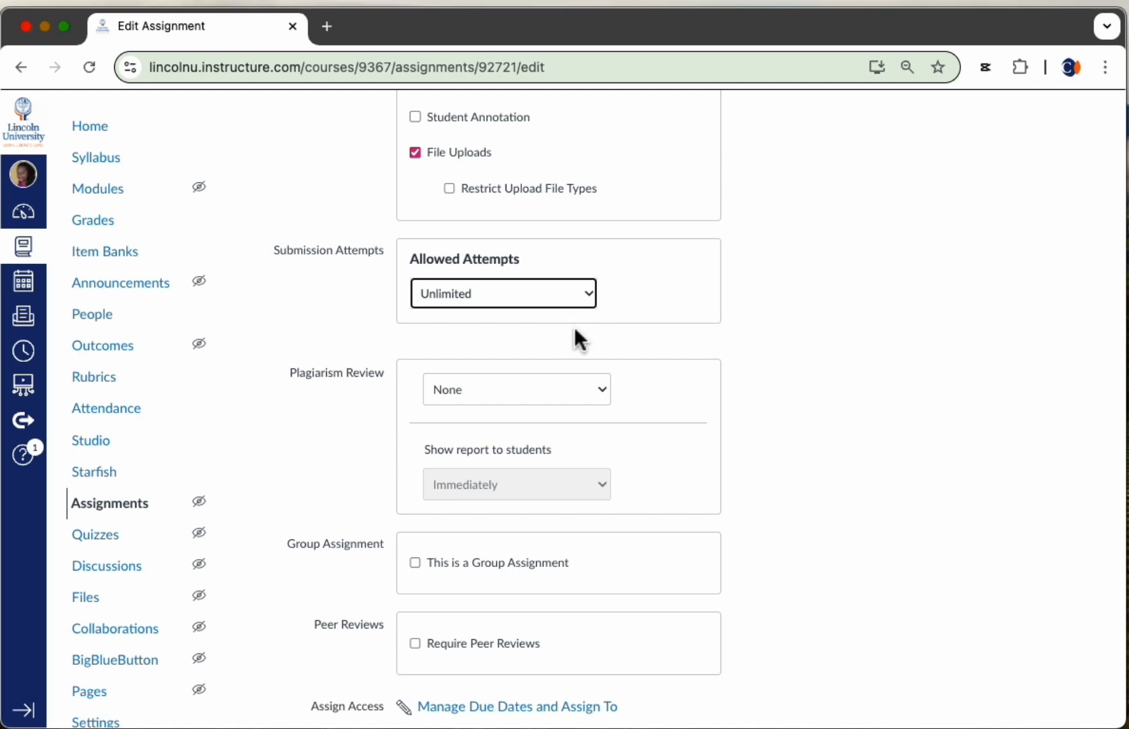
Choose Turnitin as the plagiarism review tool and look over its repository, comparison and similarity report settings.
scroll(593, 386, "down", 2)
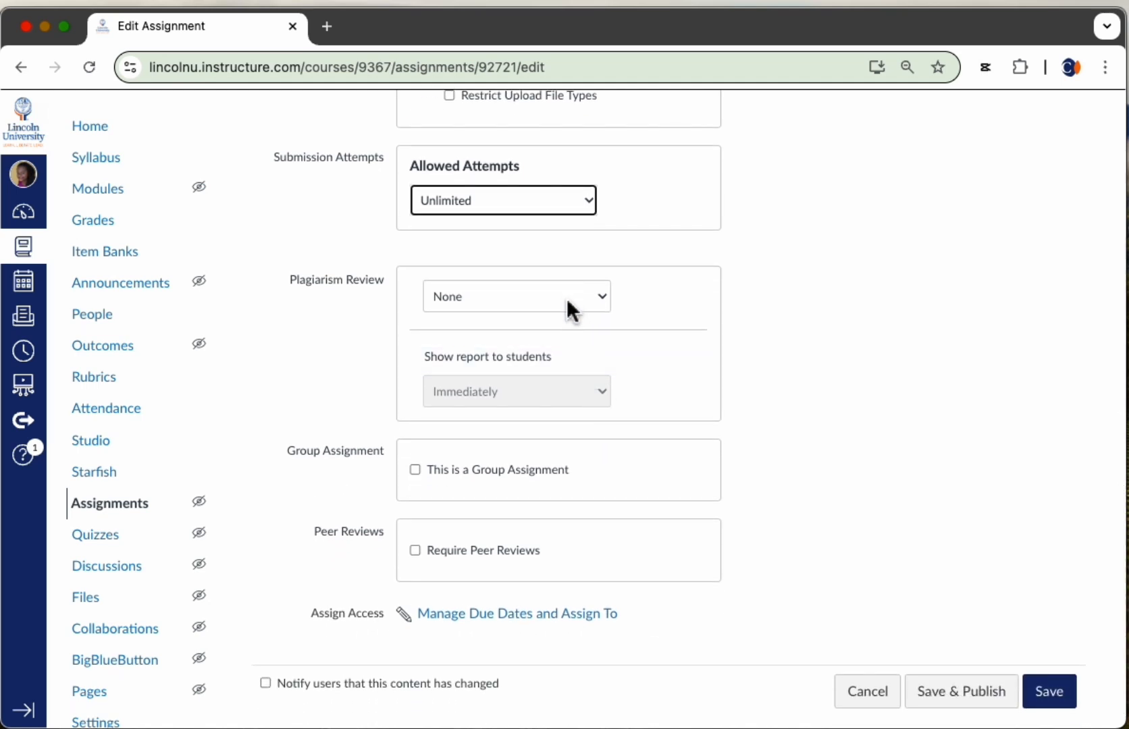
left_click(567, 299)
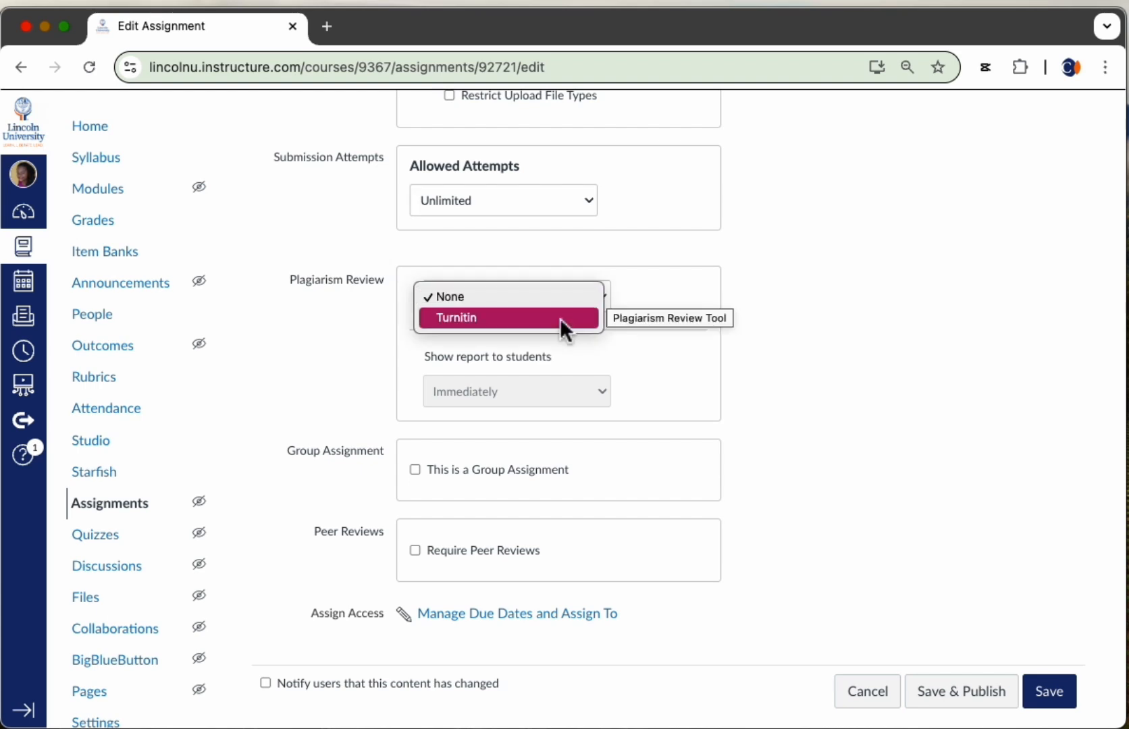
left_click(559, 319)
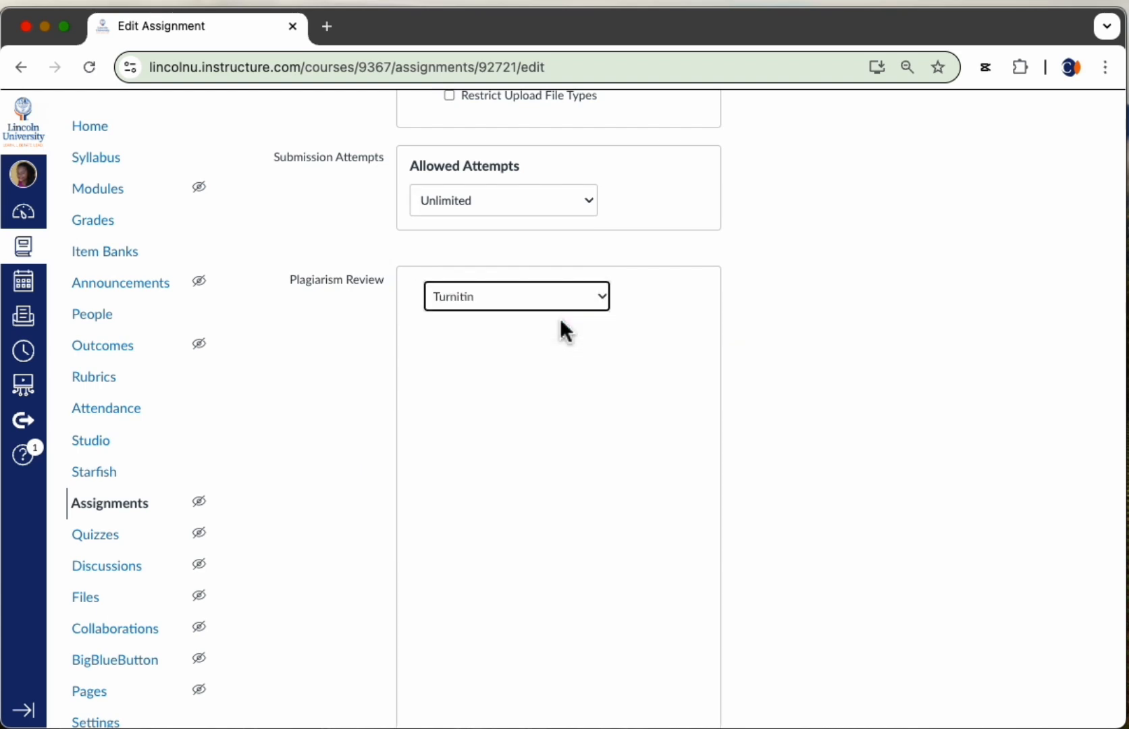
scroll(559, 319, "down", 2)
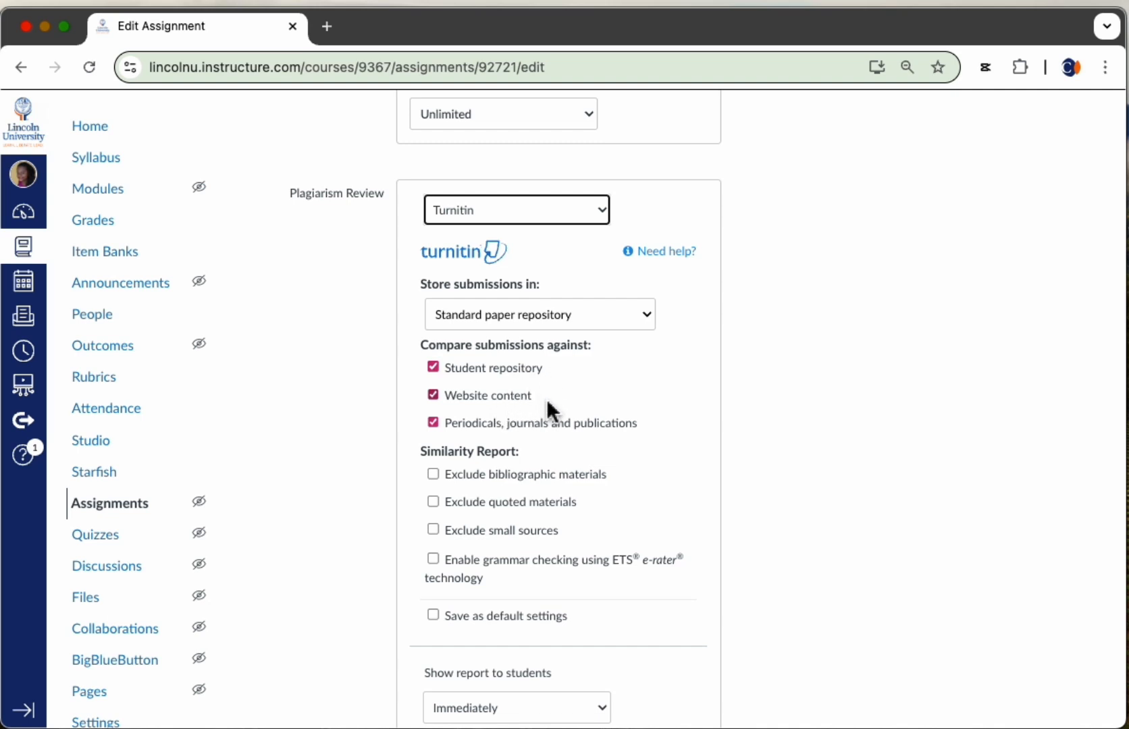
scroll(547, 404, "down", 3)
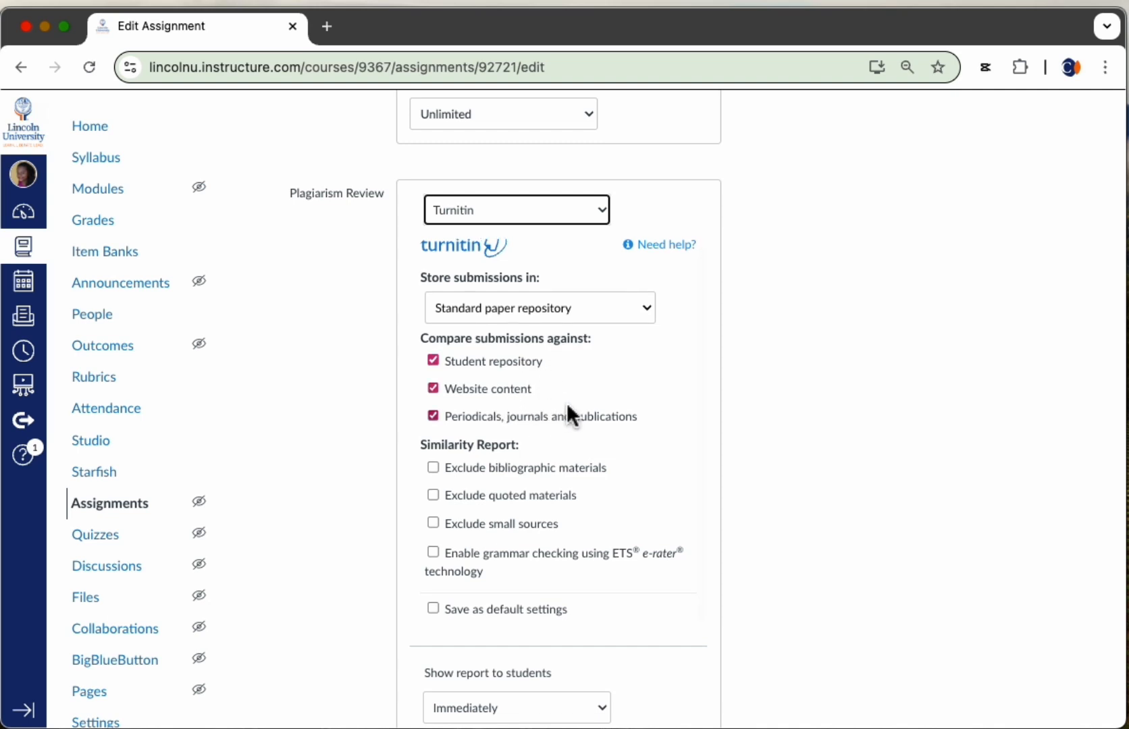
Open the assignment's due date and access settings, keep it assigned to Everyone and set the due date to Aug 23, 2024.
scroll(566, 403, "down", 6)
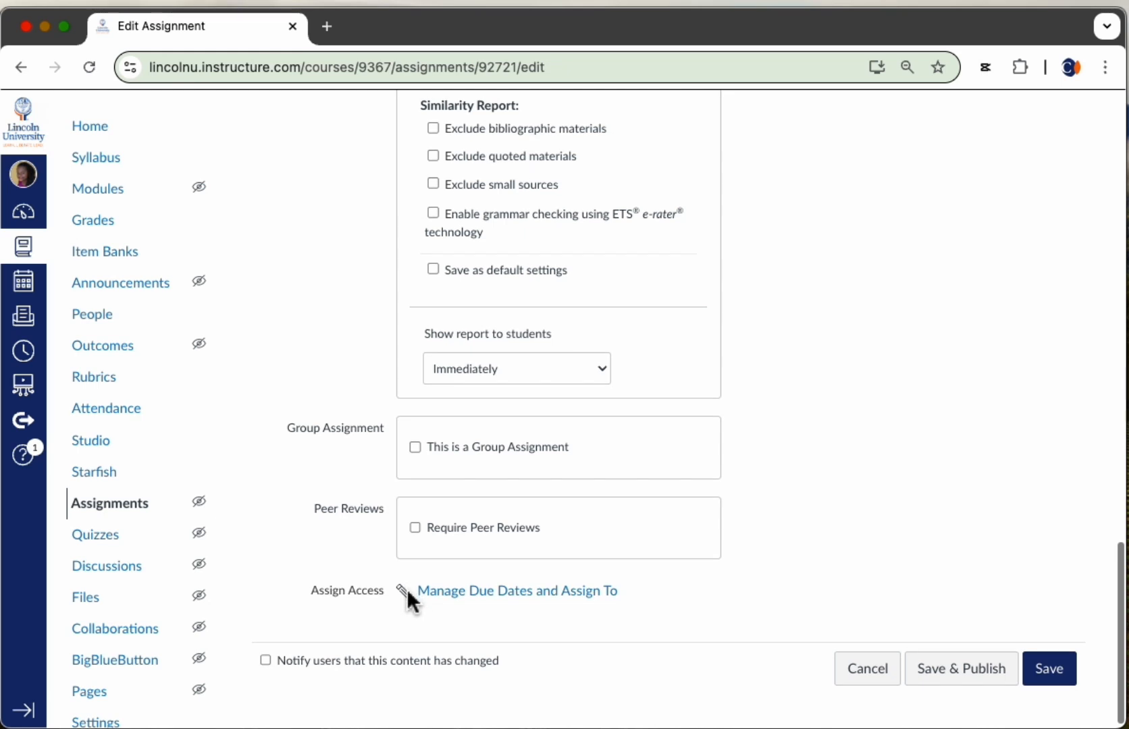
left_click(475, 603)
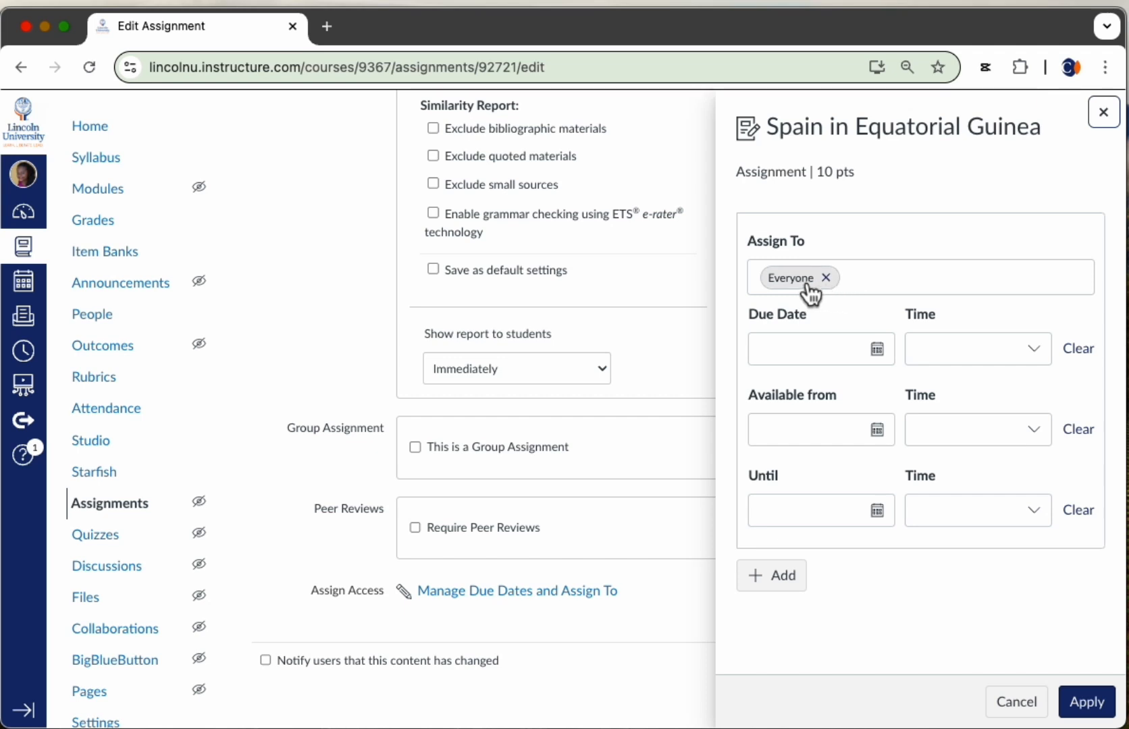
left_click(856, 282)
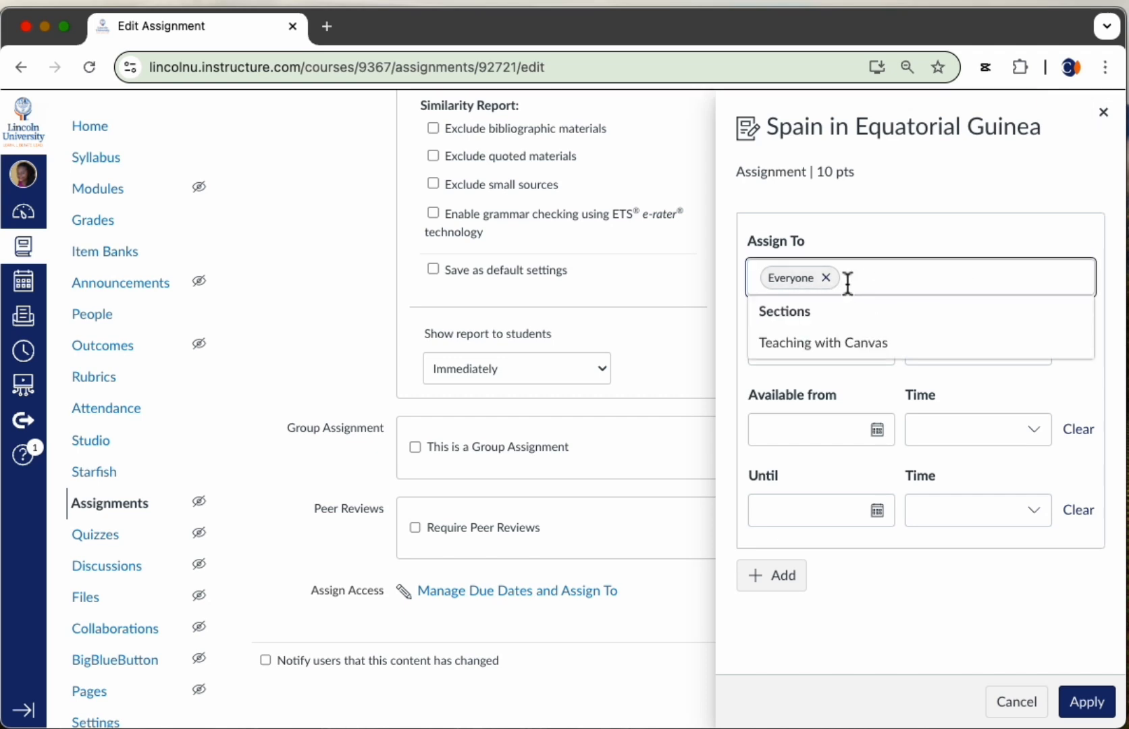
left_click(898, 272)
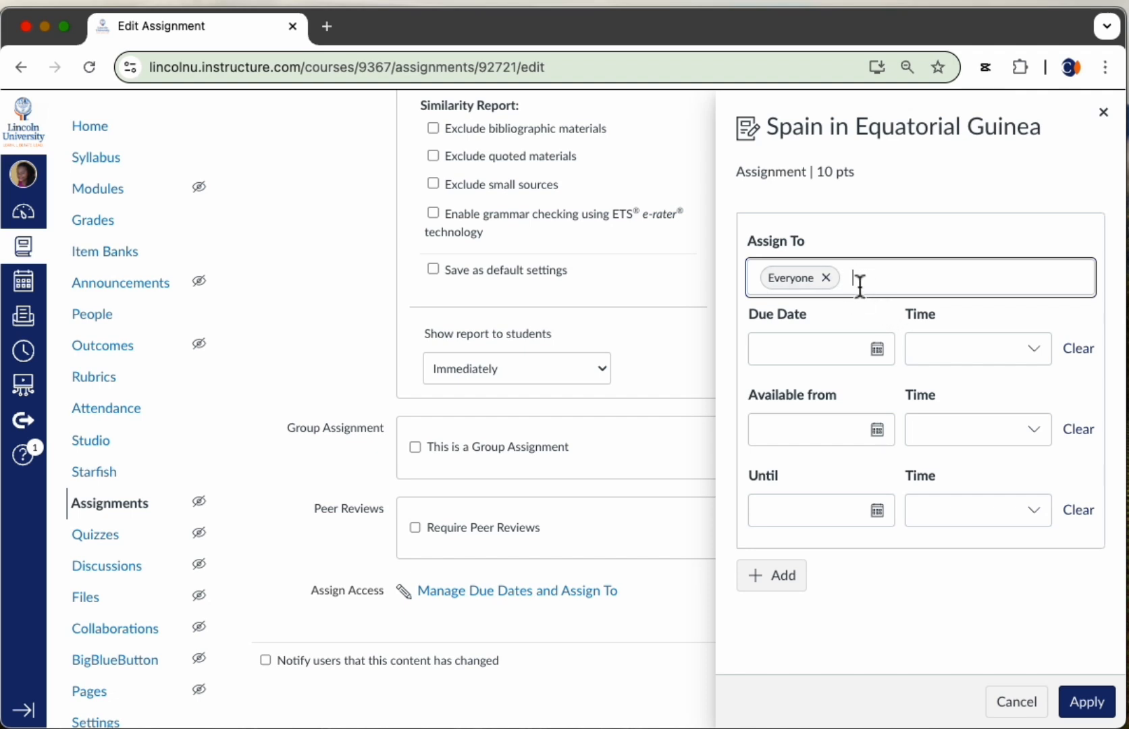
left_click(842, 359)
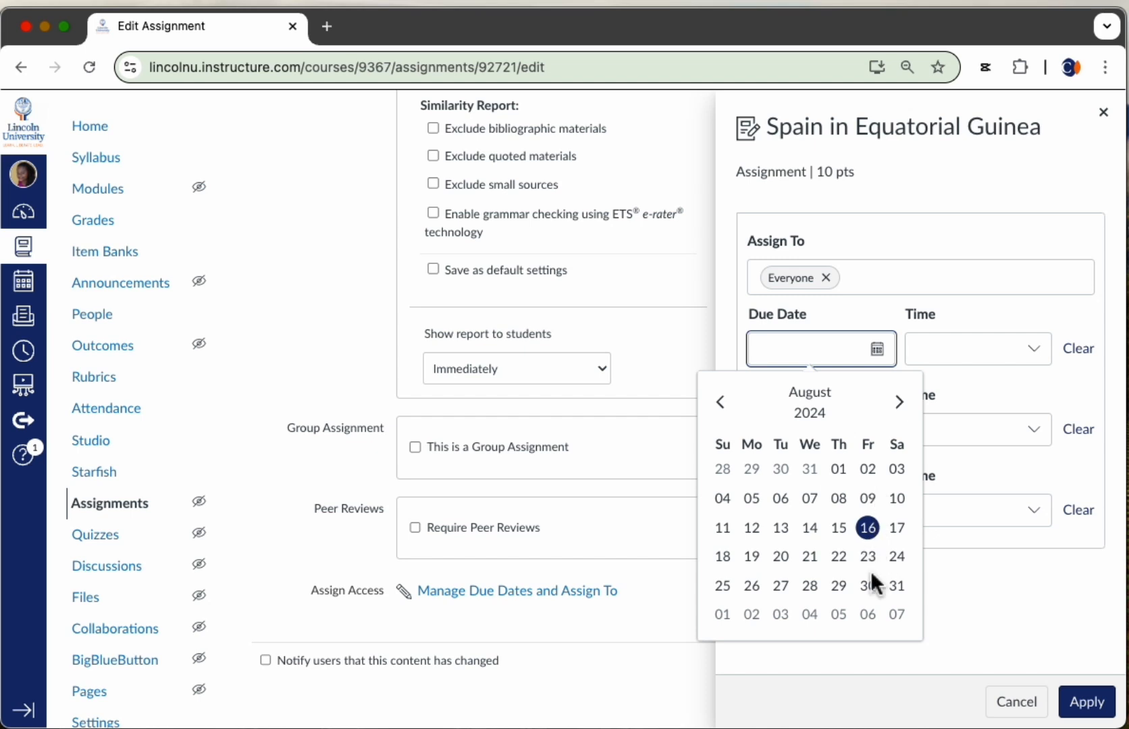
left_click(869, 564)
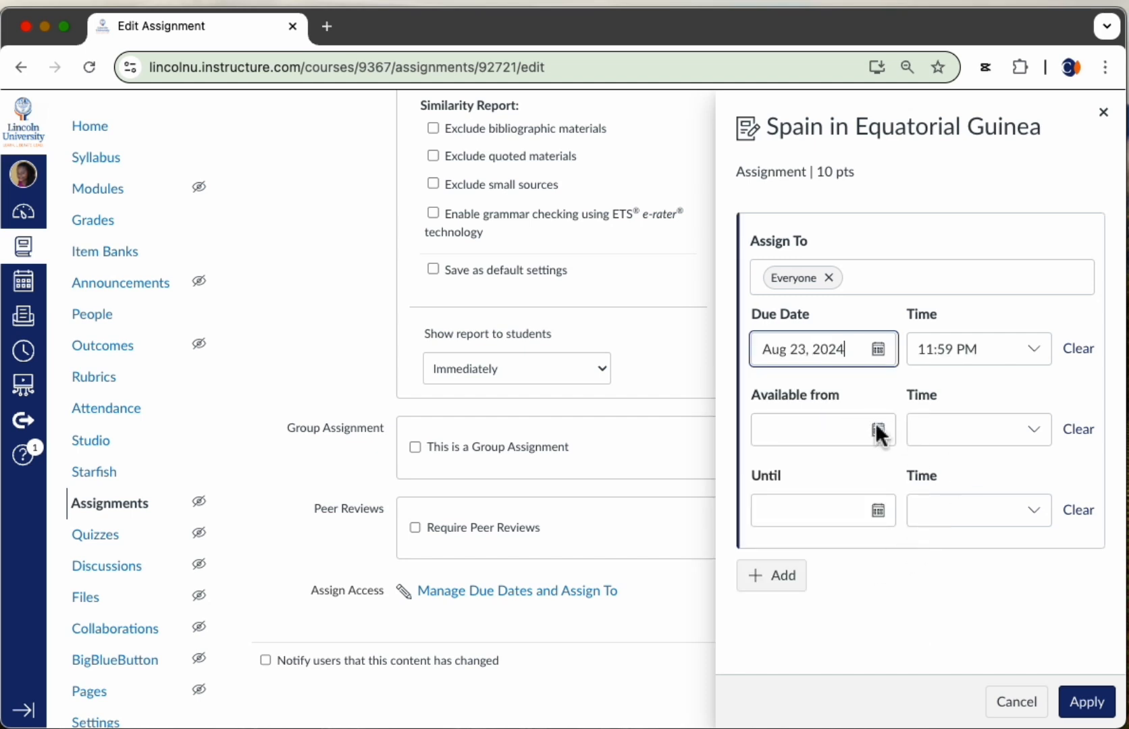
View the date pickers for the assignment's Available from and Until dates, leaving both dates empty.
left_click(820, 430)
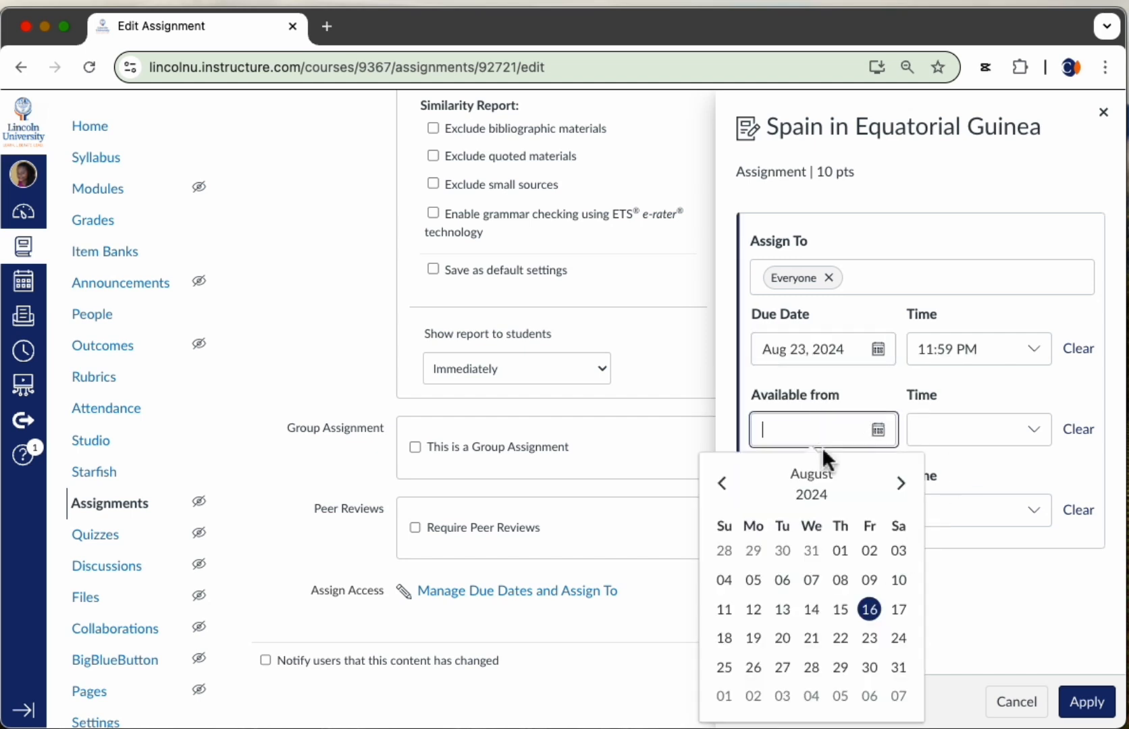
left_click(945, 505)
left_click(807, 508)
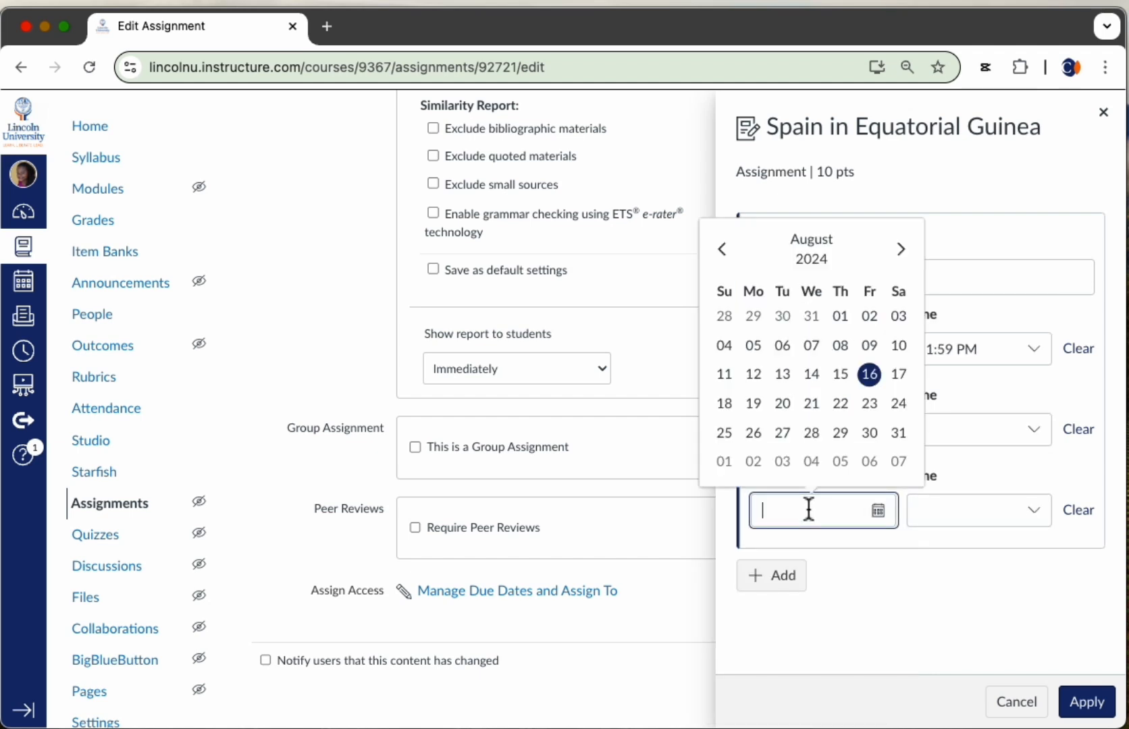
left_click(809, 510)
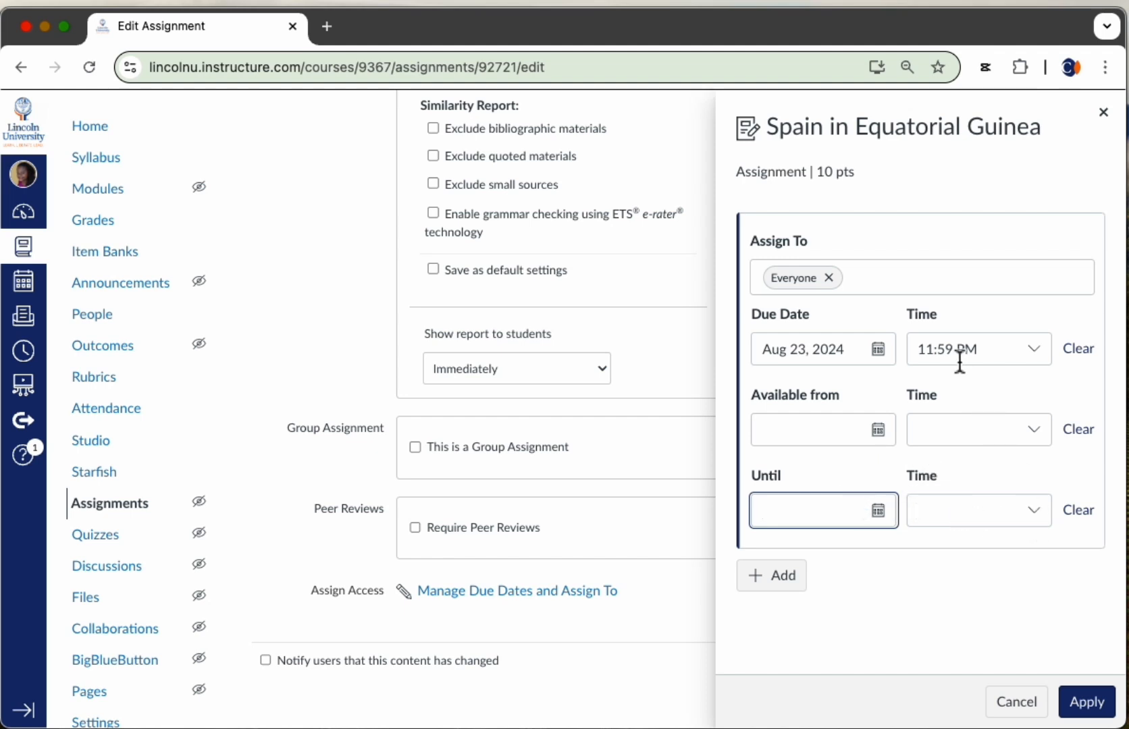
Look over the due time choices, apply the date settings, and save and publish the Spain in Equatorial Guinea assignment.
left_click_drag(934, 357, 972, 359)
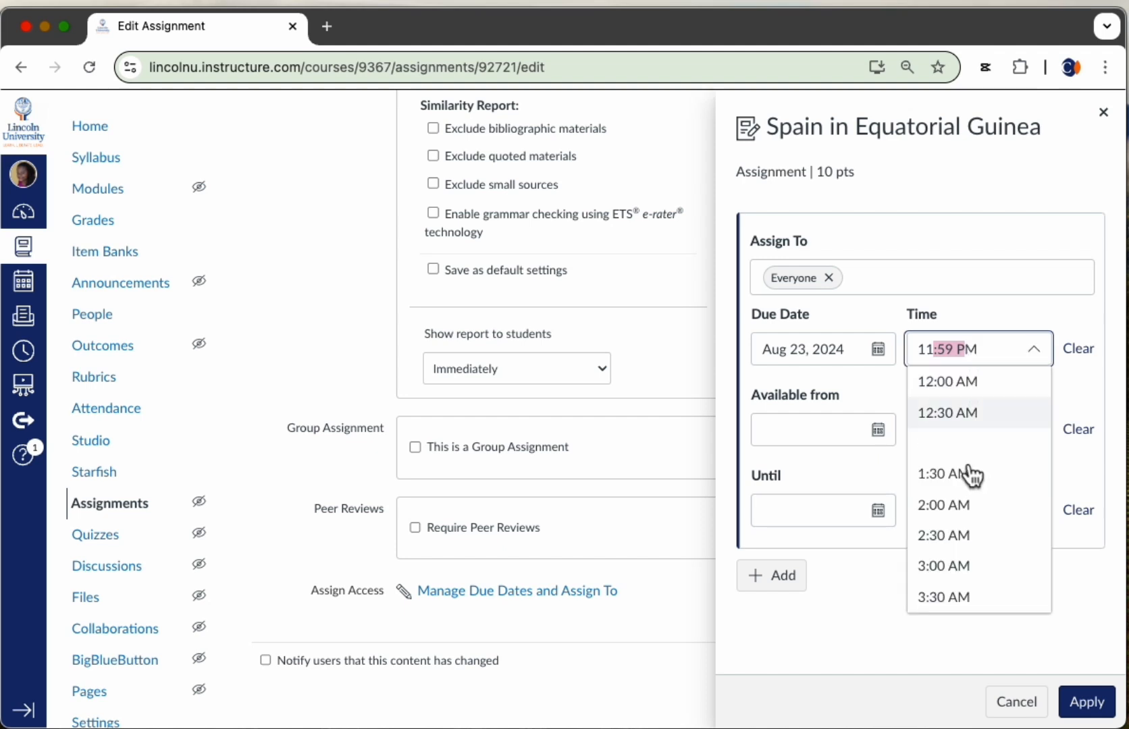
left_click(1069, 494)
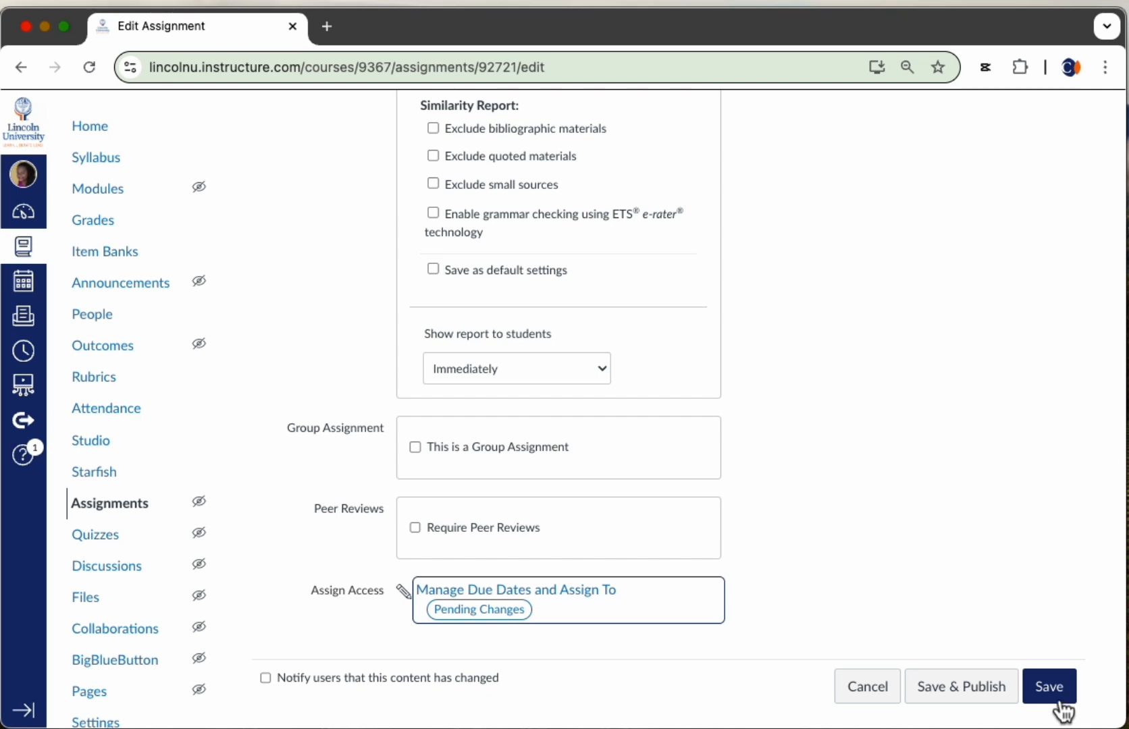
left_click(990, 702)
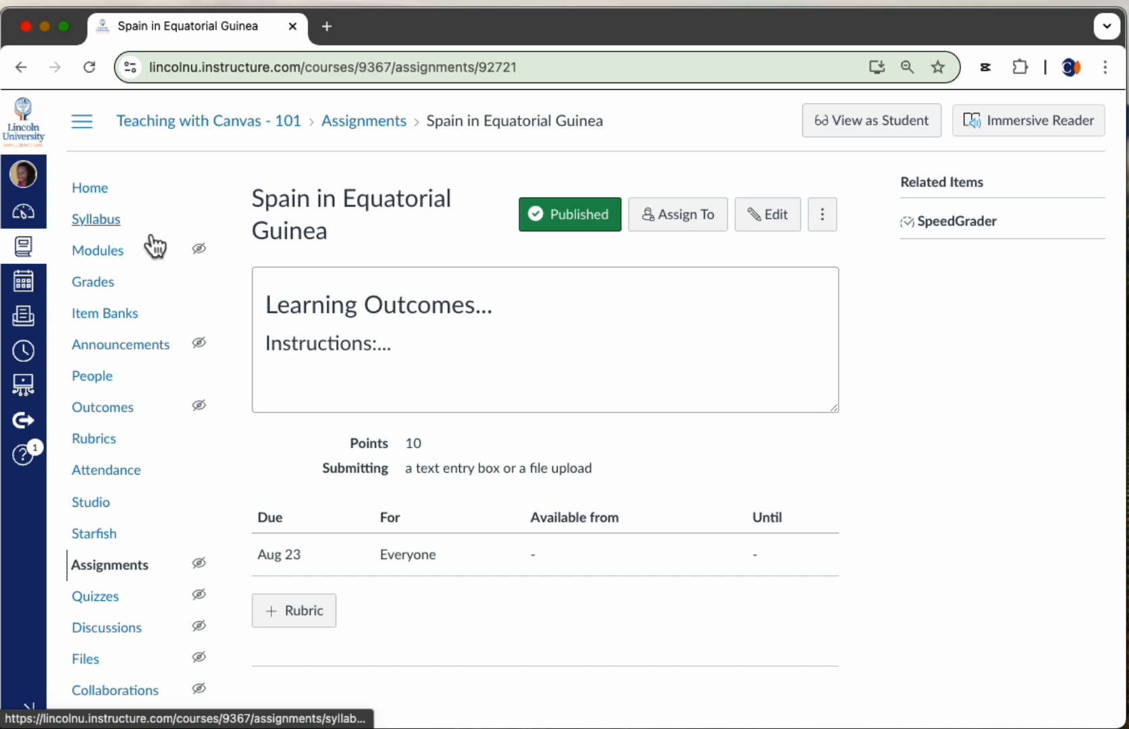
Upload Quick-Canvas-Set-up-Faculty-Guide 8.15.2024.pdf as a new file item in Module 1: Overview of Spain in Africa, without indentation.
left_click(128, 251)
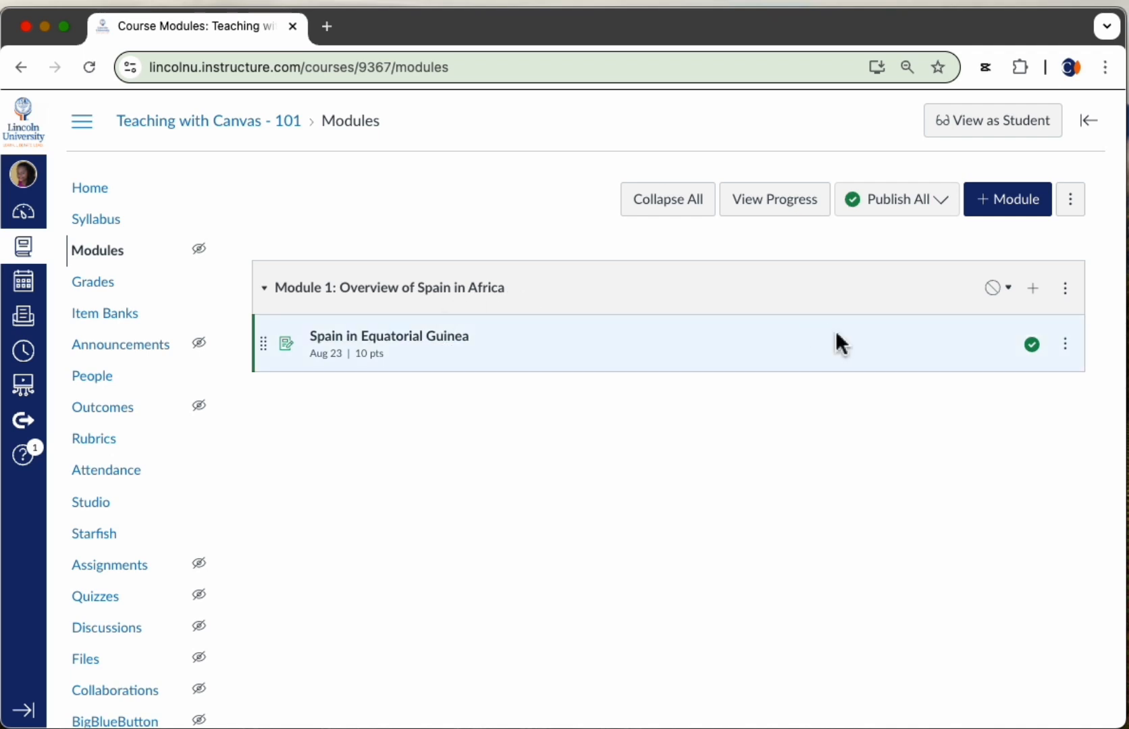
left_click(1033, 288)
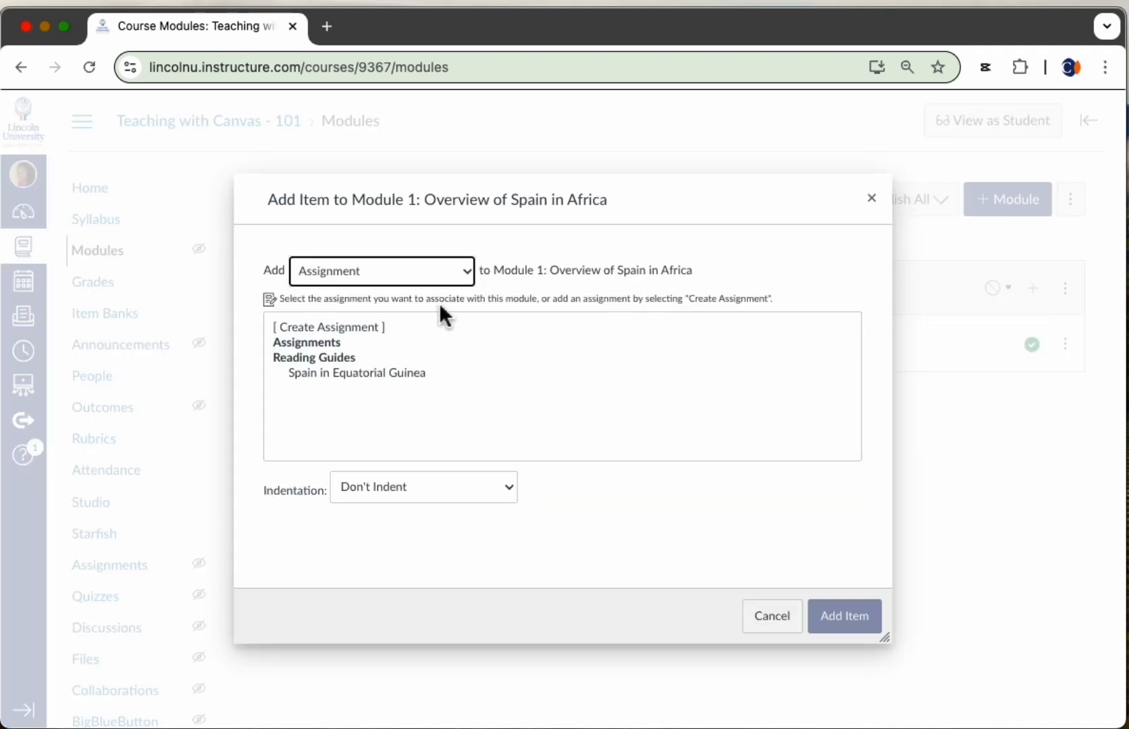
left_click(453, 274)
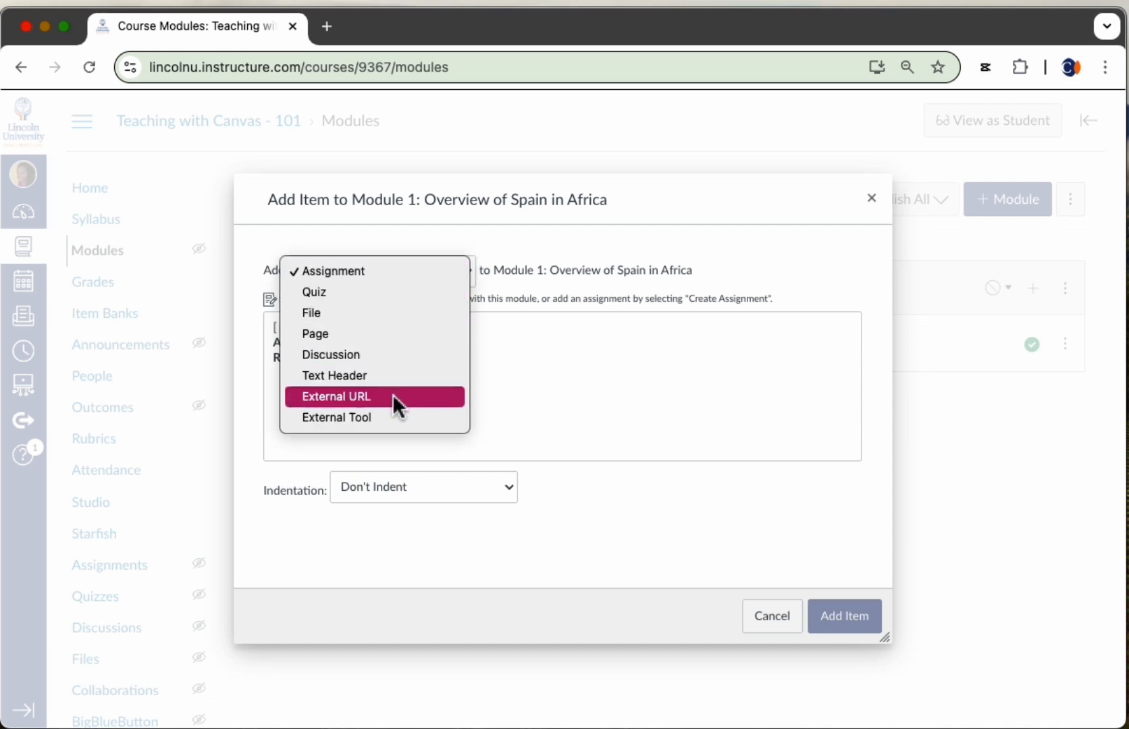
left_click(331, 316)
left_click(337, 329)
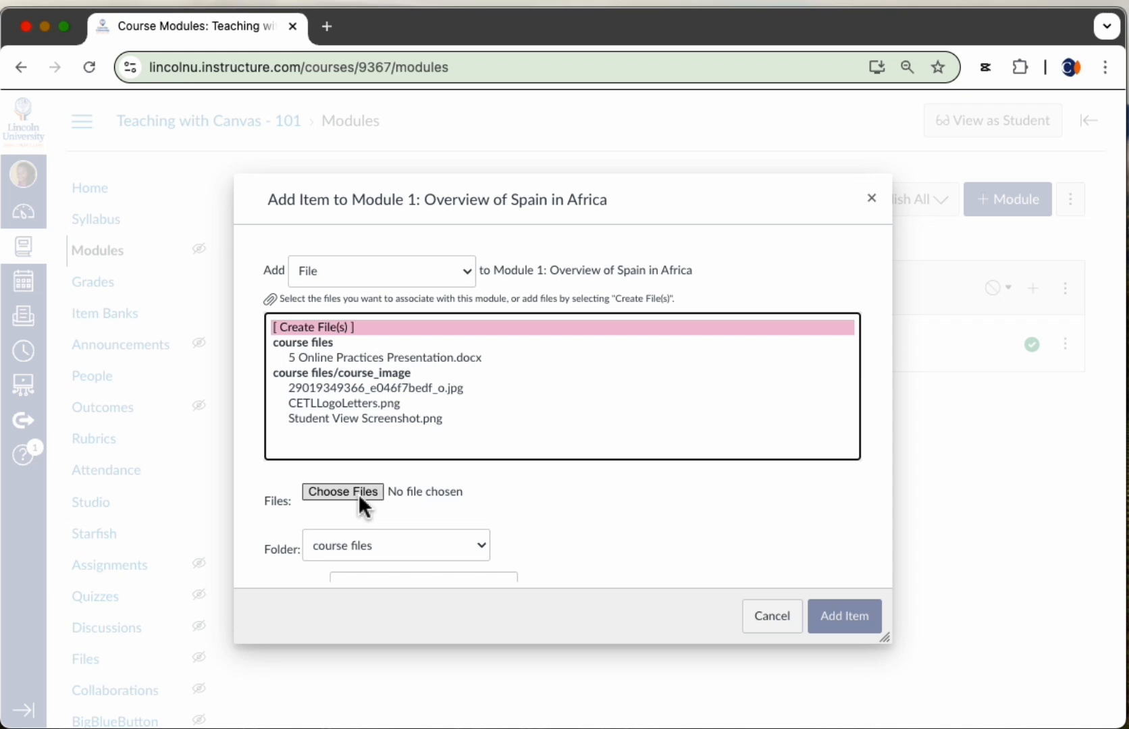
scroll(366, 496, "down", 2)
left_click(350, 430)
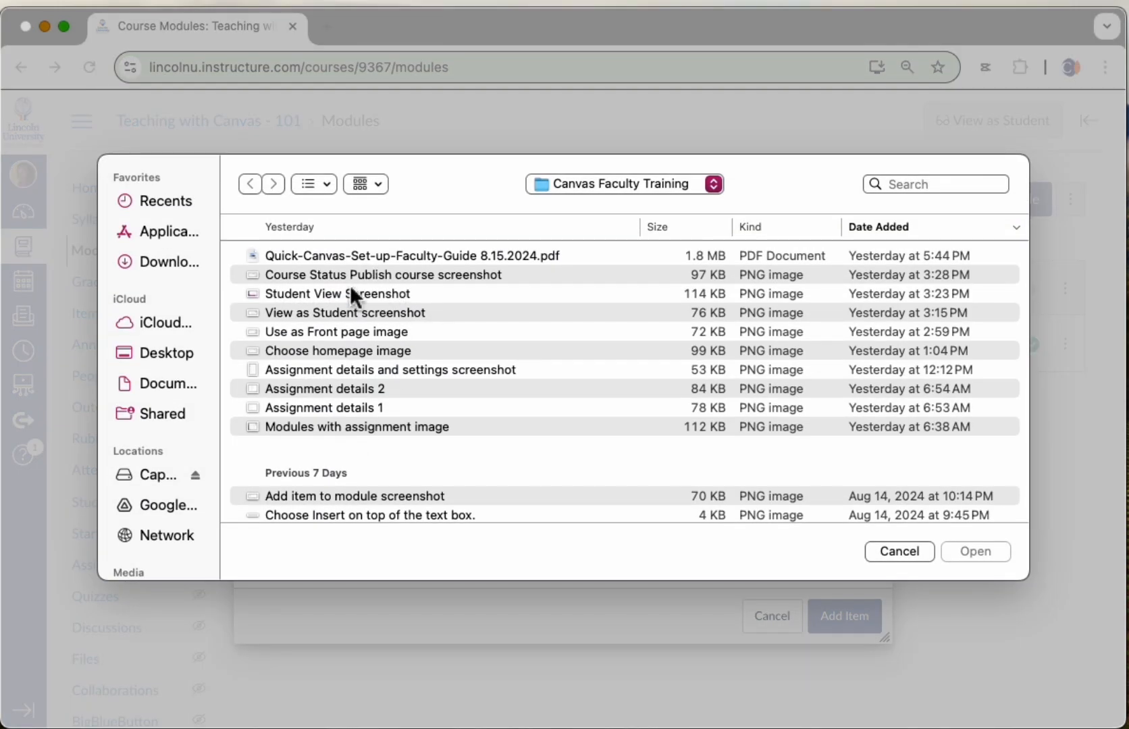
left_click(420, 257)
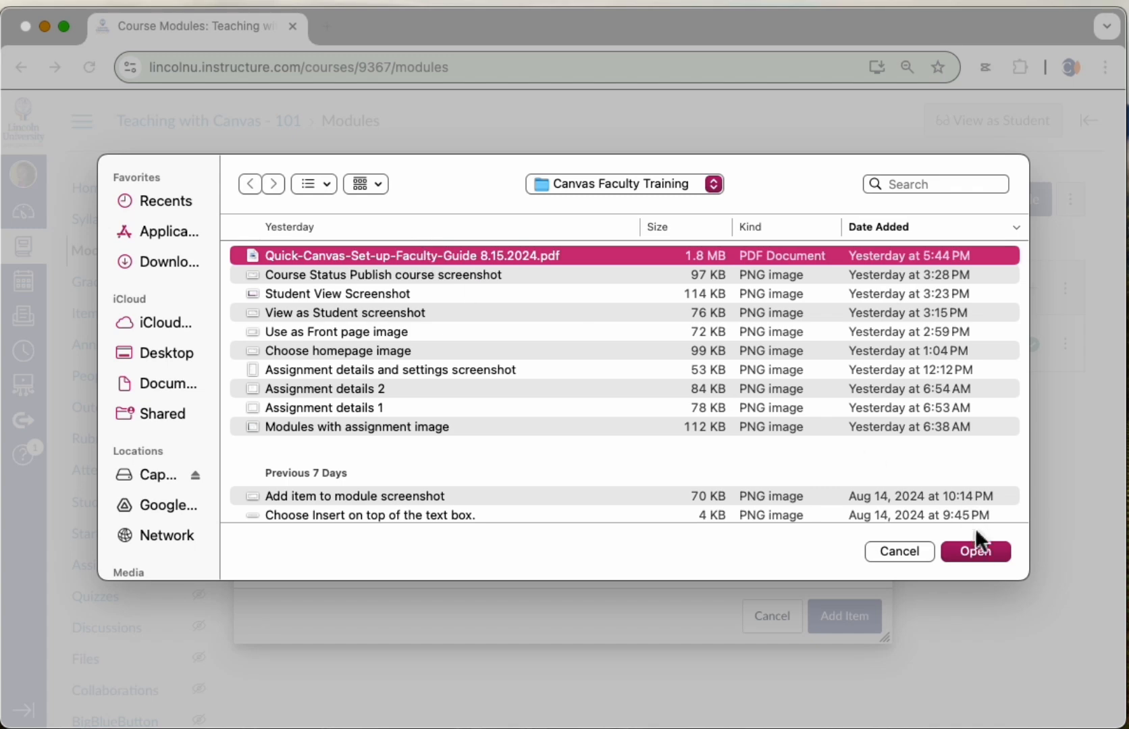
left_click(977, 551)
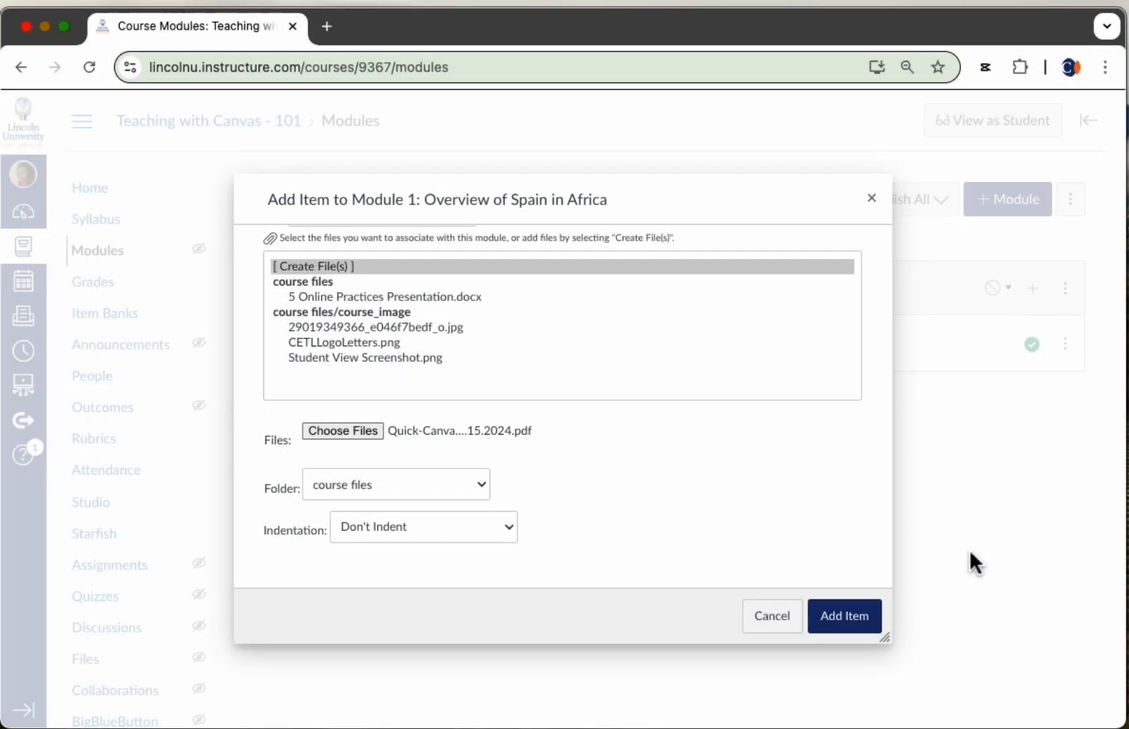
left_click(864, 625)
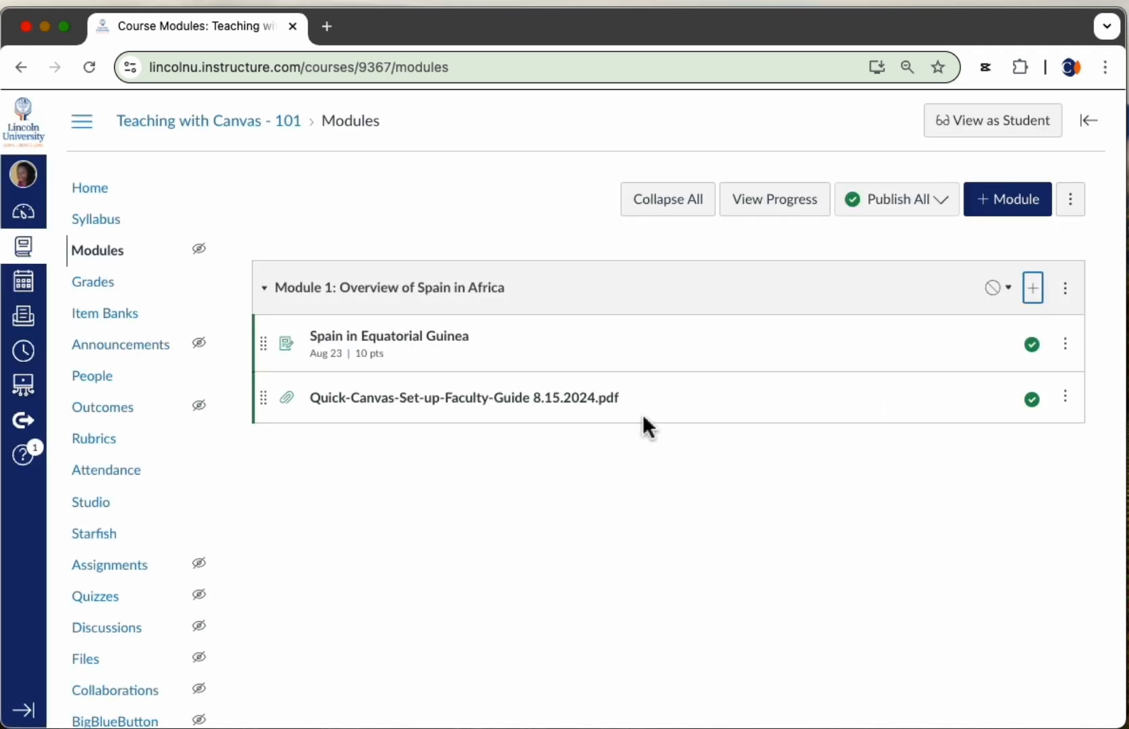
Open the uploaded faculty guide PDF from the module and skim its pages in the document preview.
left_click(399, 402)
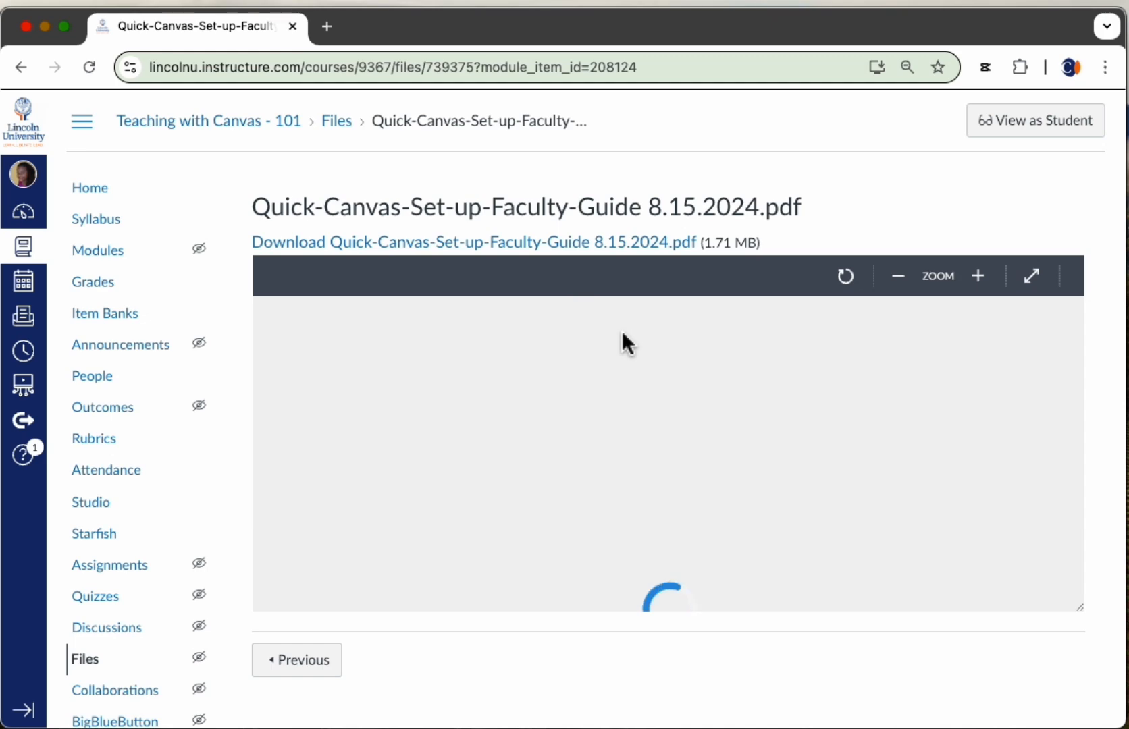
scroll(626, 337, "down", 20)
scroll(626, 333, "down", 5)
scroll(625, 334, "up", 20)
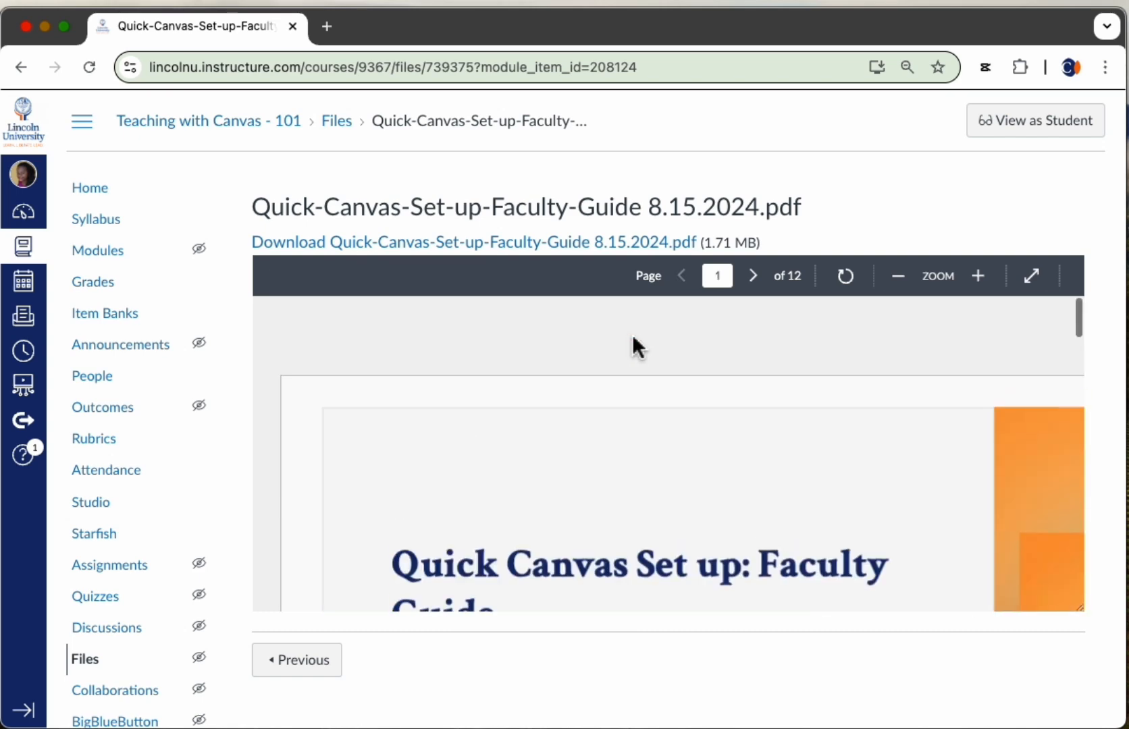
scroll(633, 339, "down", 10)
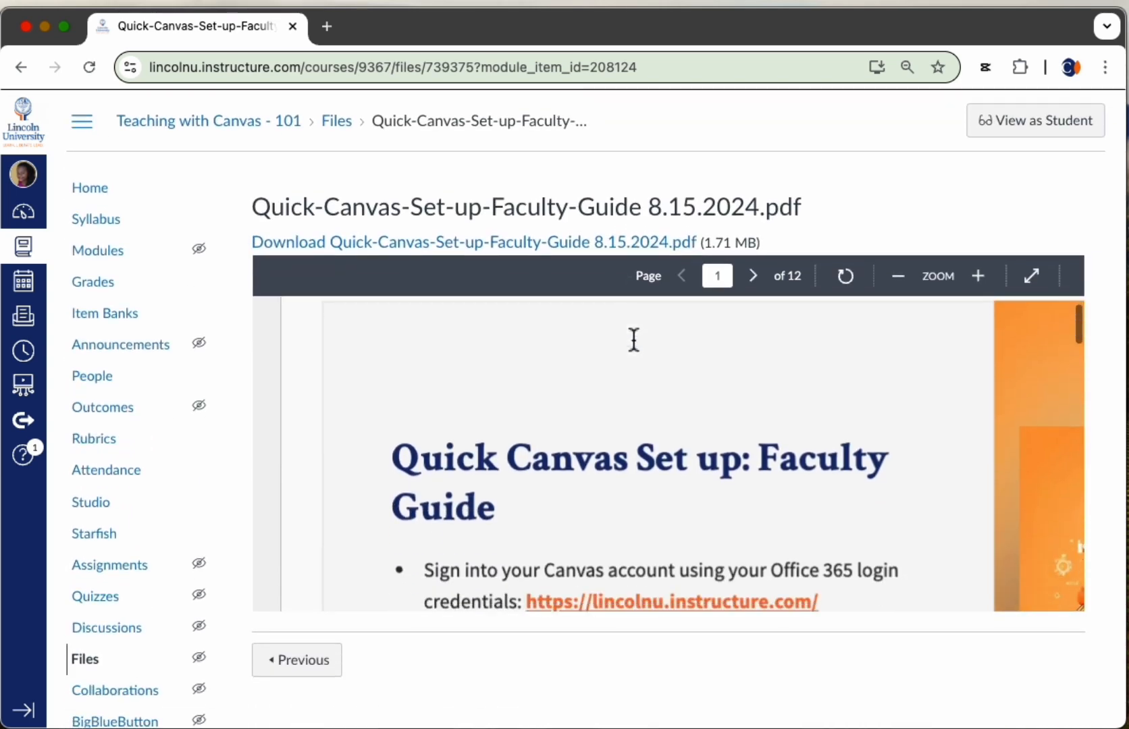
scroll(633, 339, "down", 15)
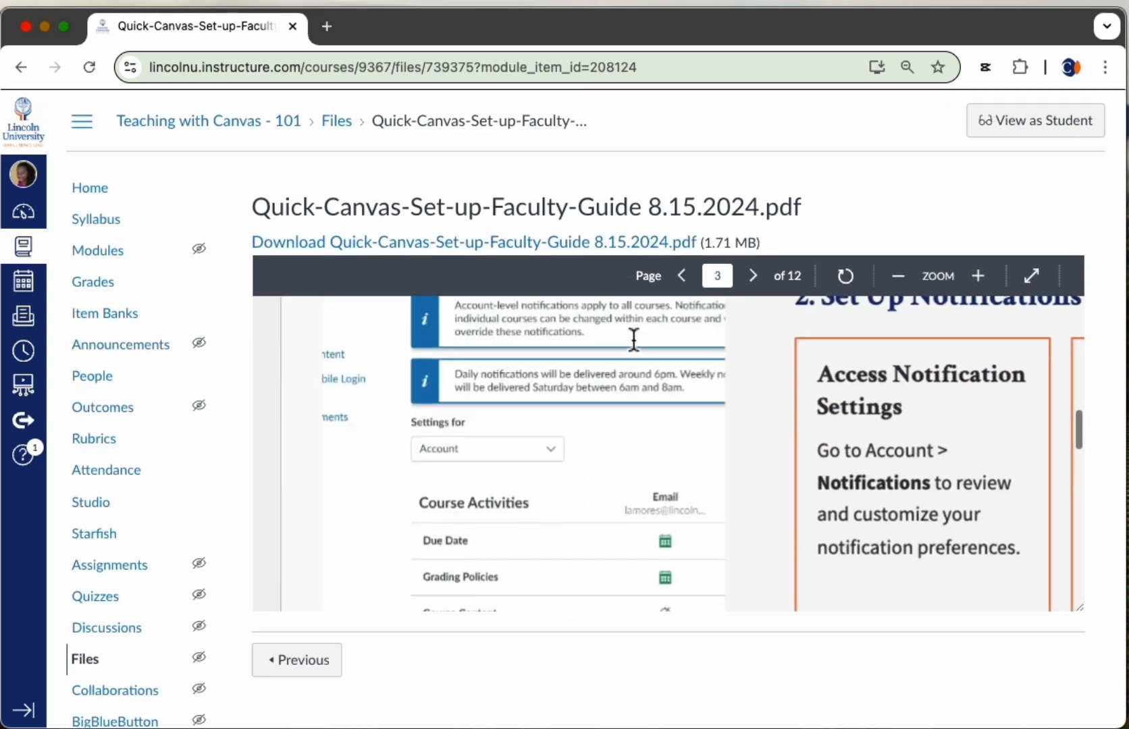
scroll(633, 339, "down", 15)
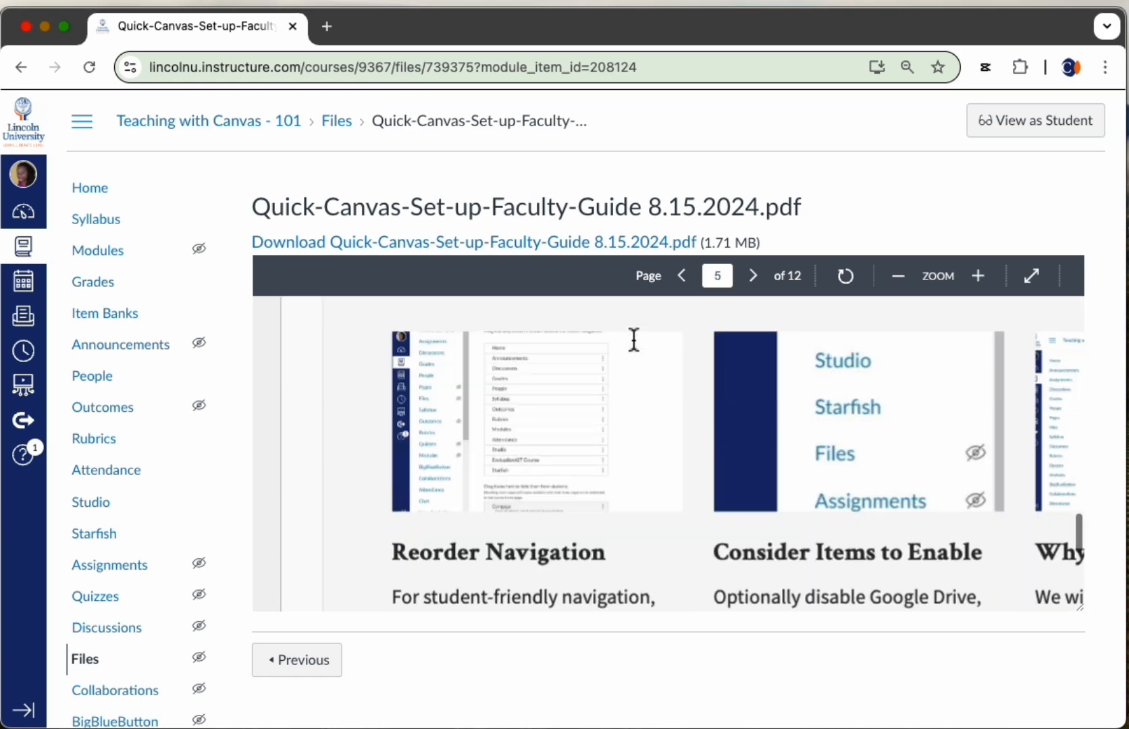
scroll(632, 334, "down", 20)
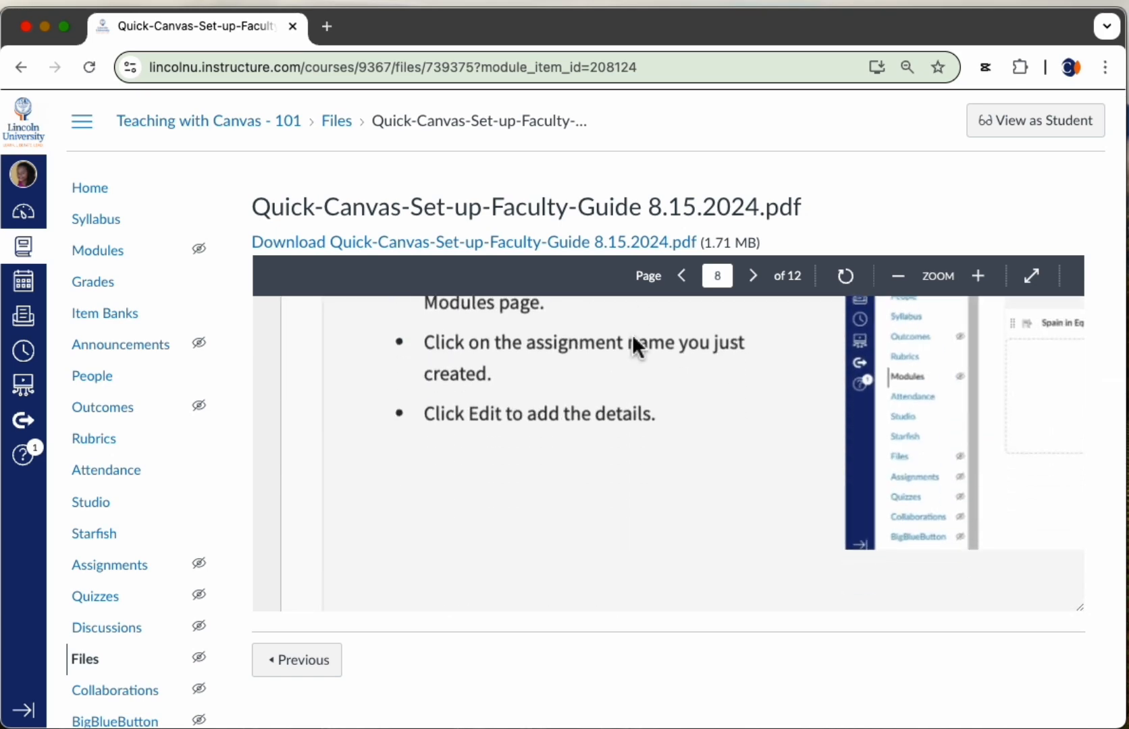
scroll(633, 334, "down", 15)
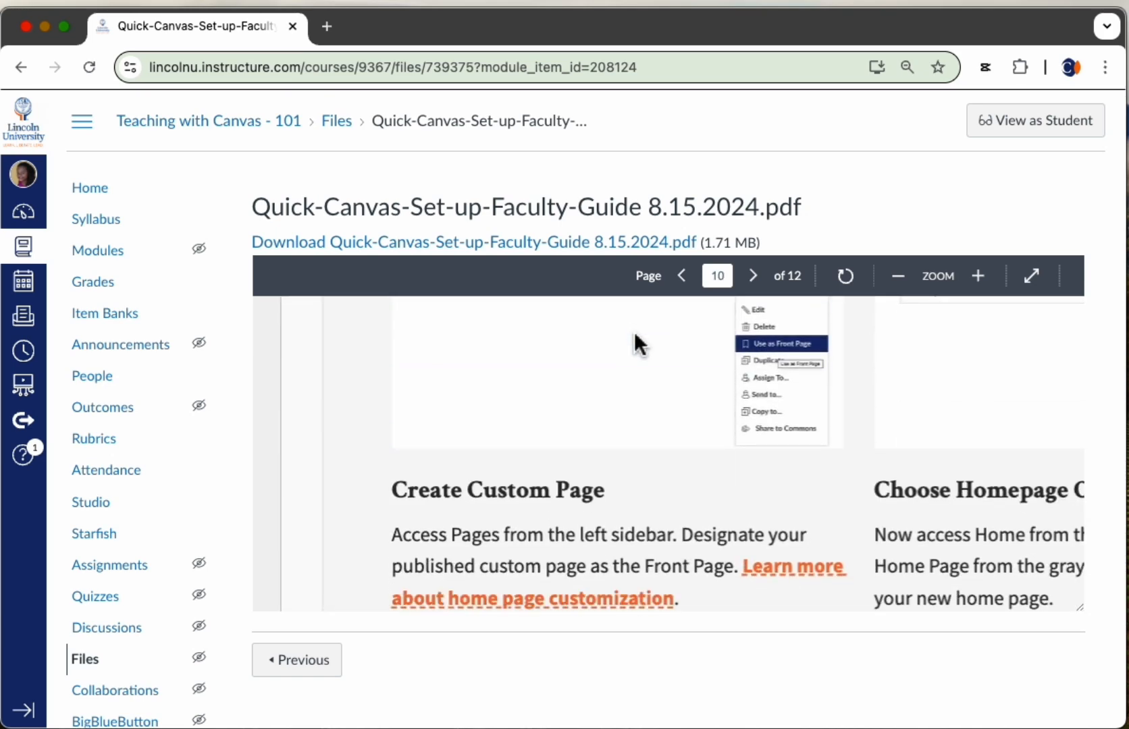
scroll(634, 340, "down", 3)
scroll(634, 341, "up", 15)
scroll(634, 332, "up", 15)
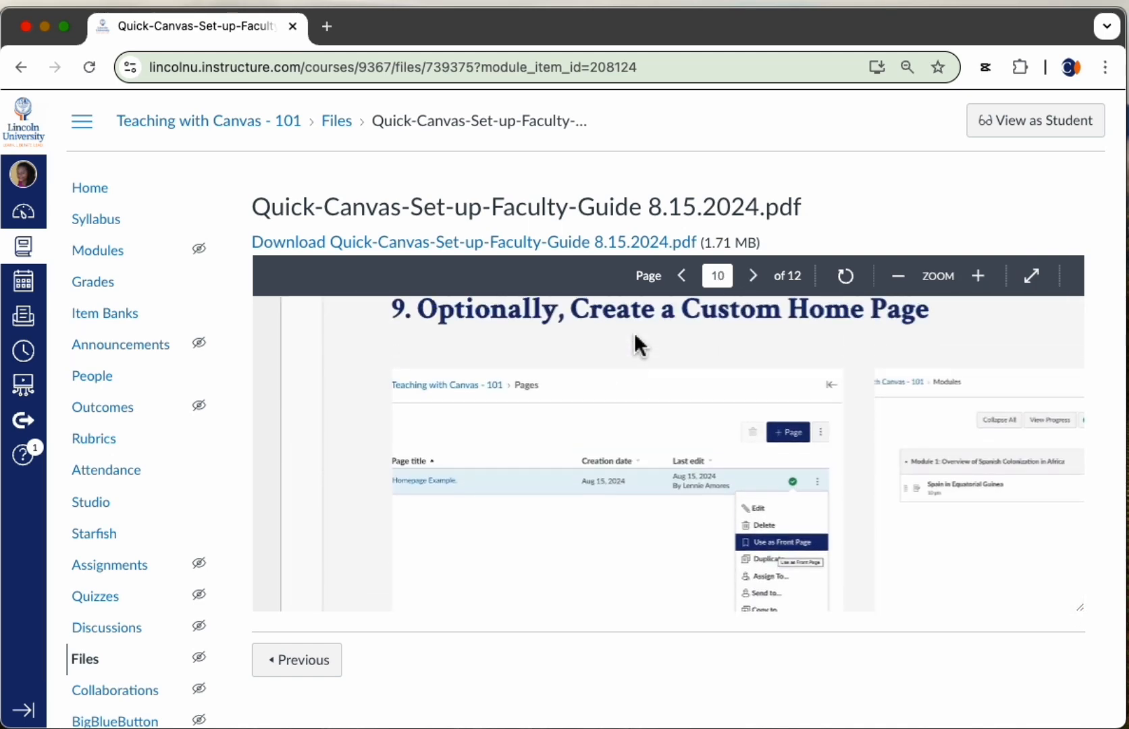
scroll(635, 337, "up", 20)
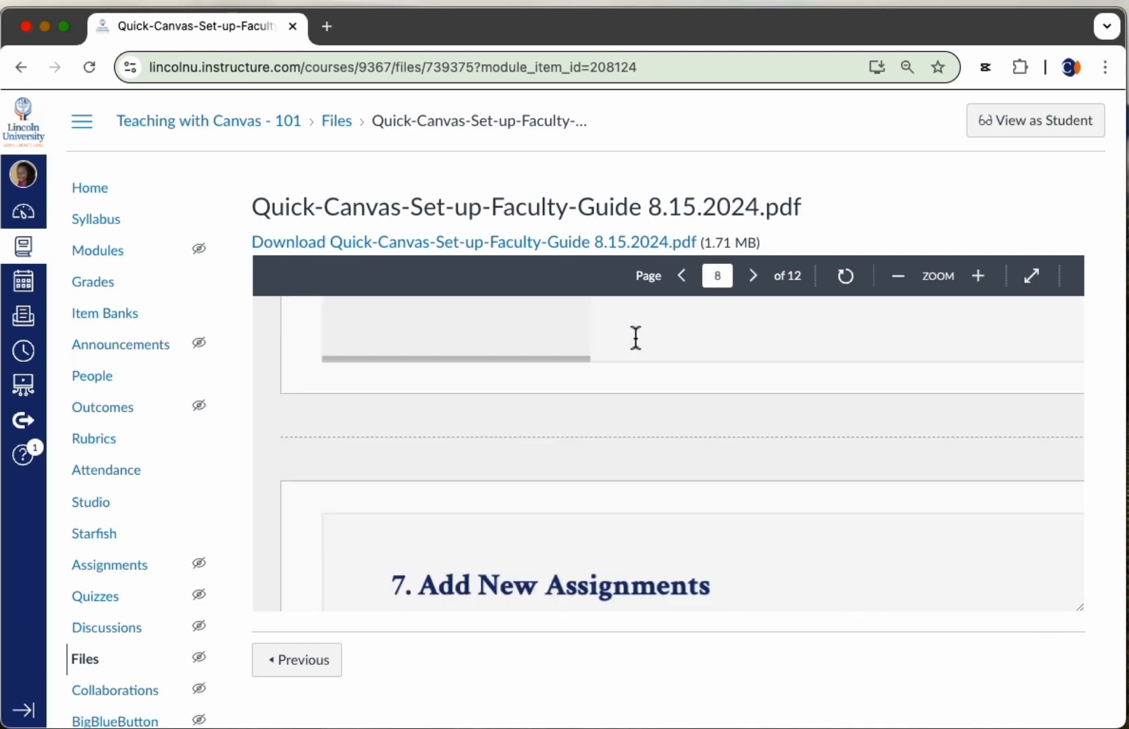
scroll(678, 325, "up", 10)
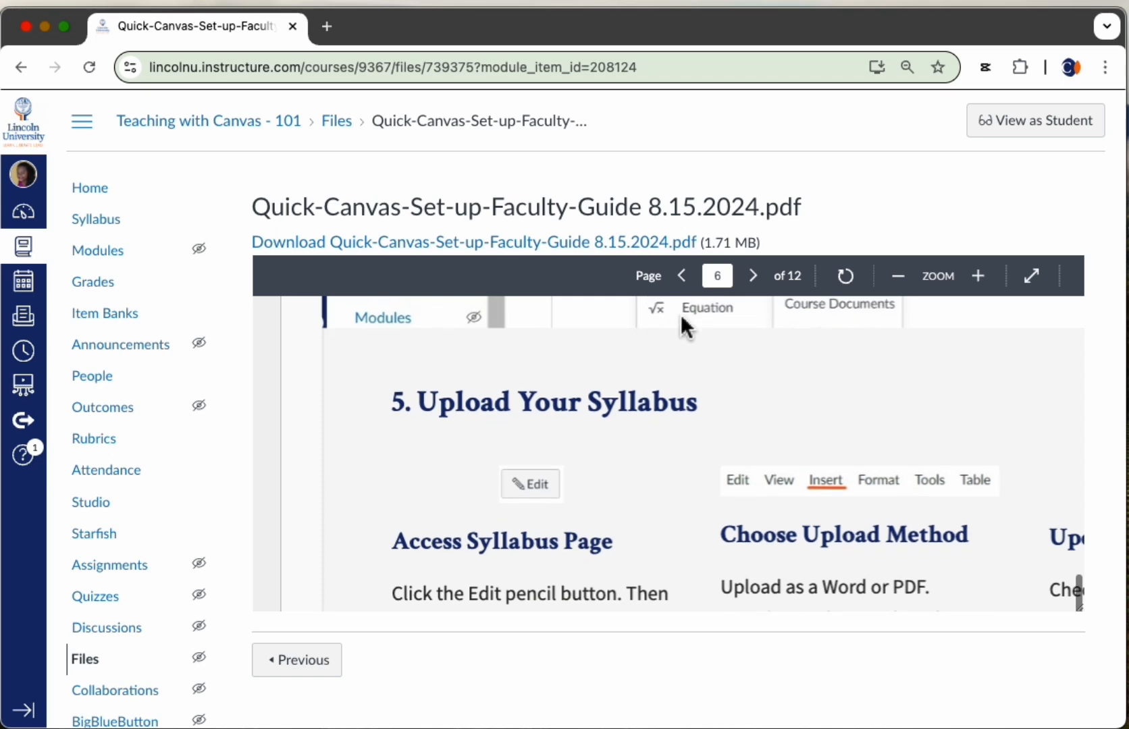
scroll(685, 323, "up", 10)
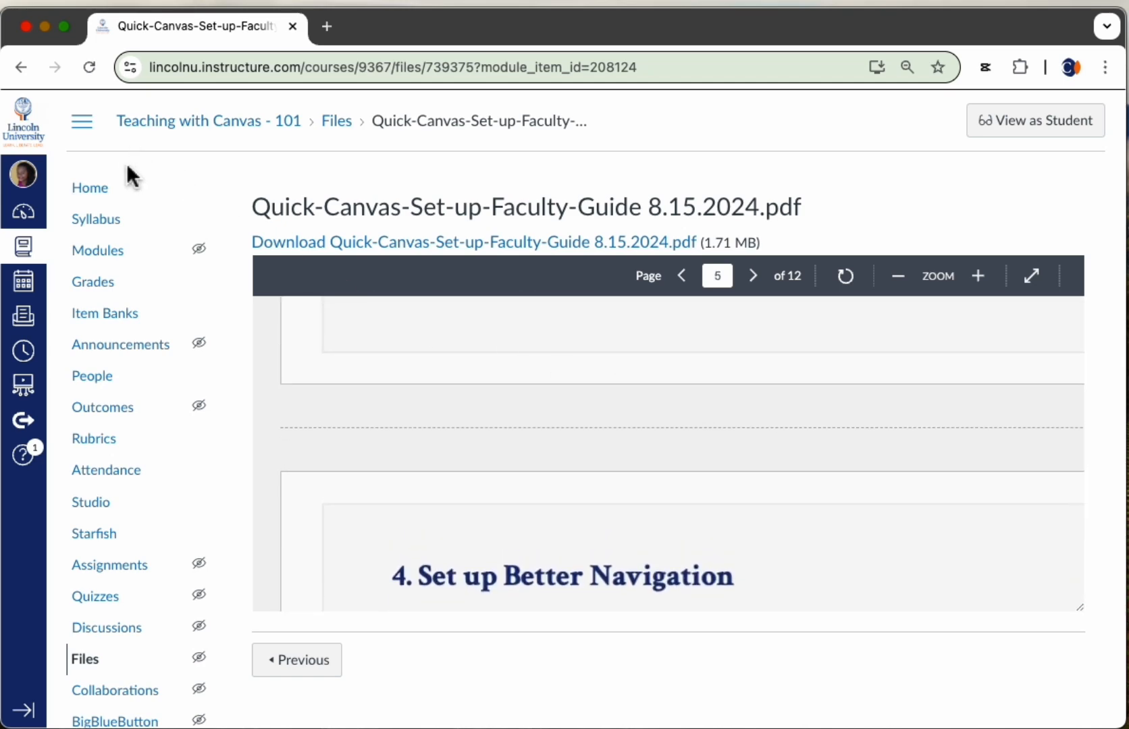
Return to the course modules and publish Module 1: Overview of Spain in Africa together with all its items.
left_click(117, 260)
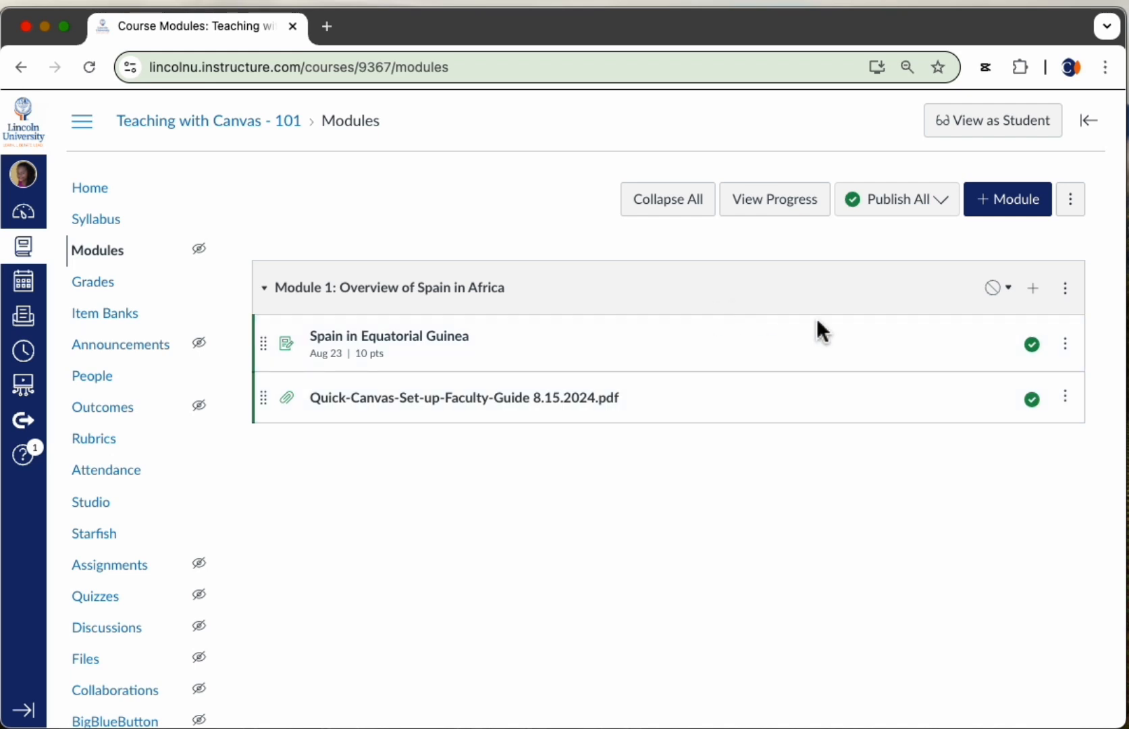
left_click(1000, 295)
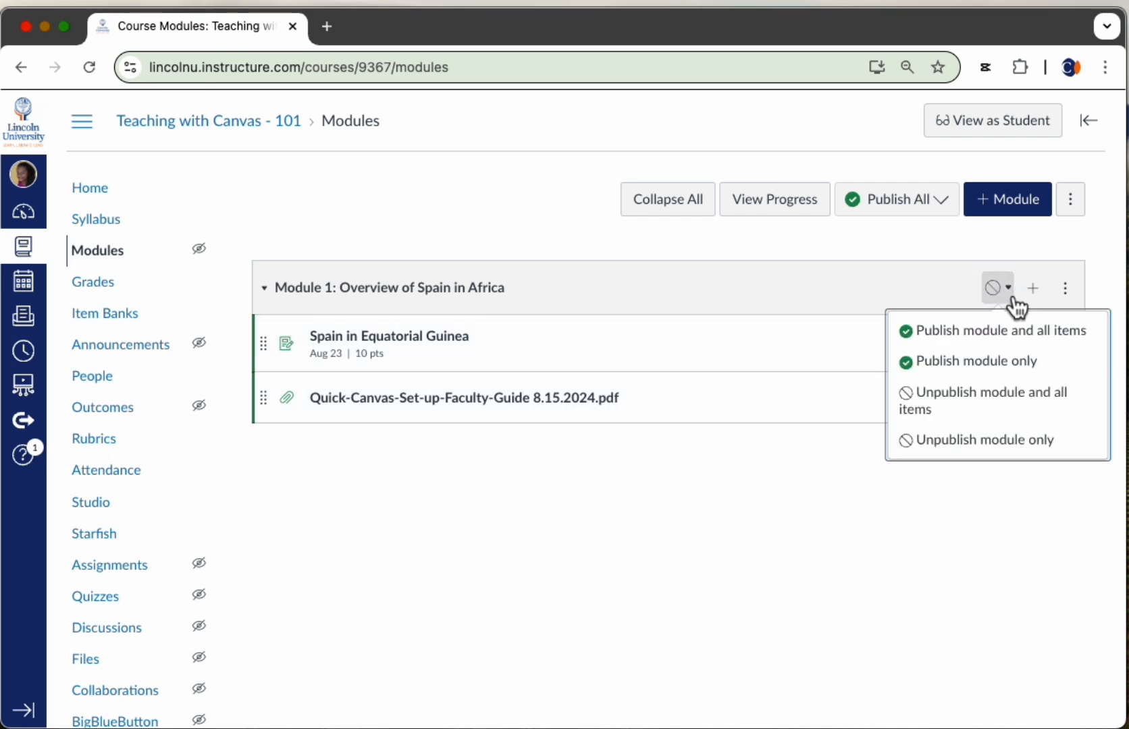
left_click(999, 339)
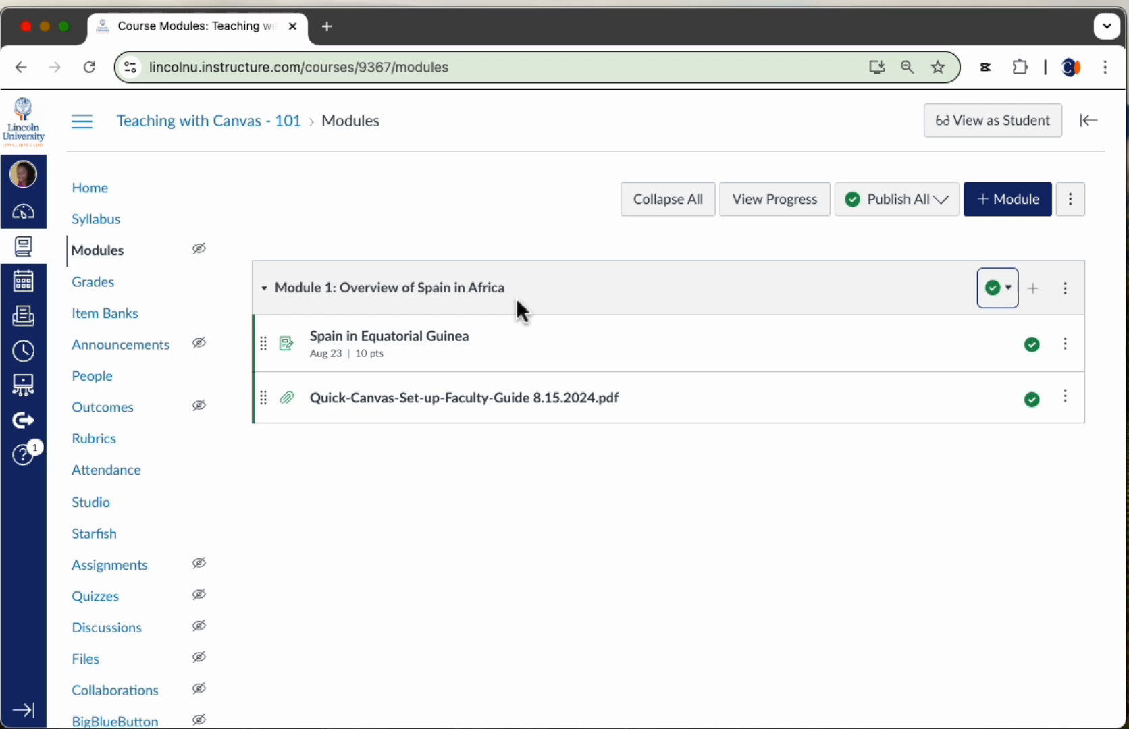
Start a new page in the course's Pages, titled "homepage 2", with "Welcome" as its body text.
left_click(110, 197)
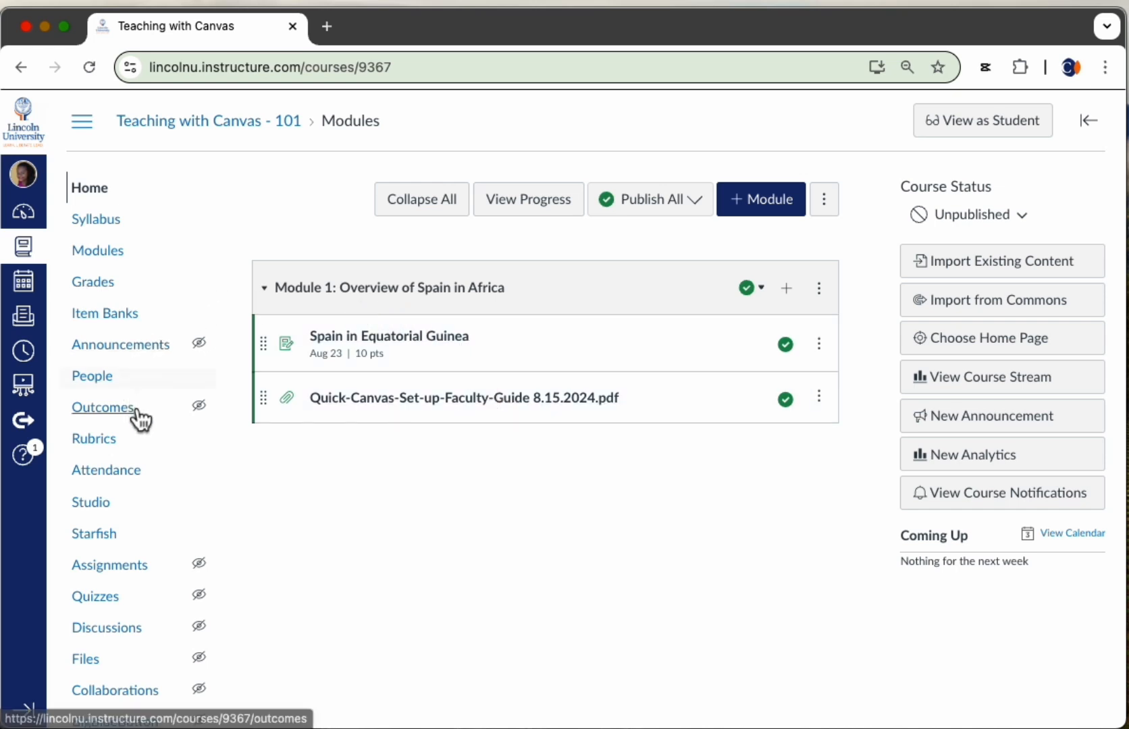
scroll(142, 416, "down", 1)
scroll(142, 415, "down", 2)
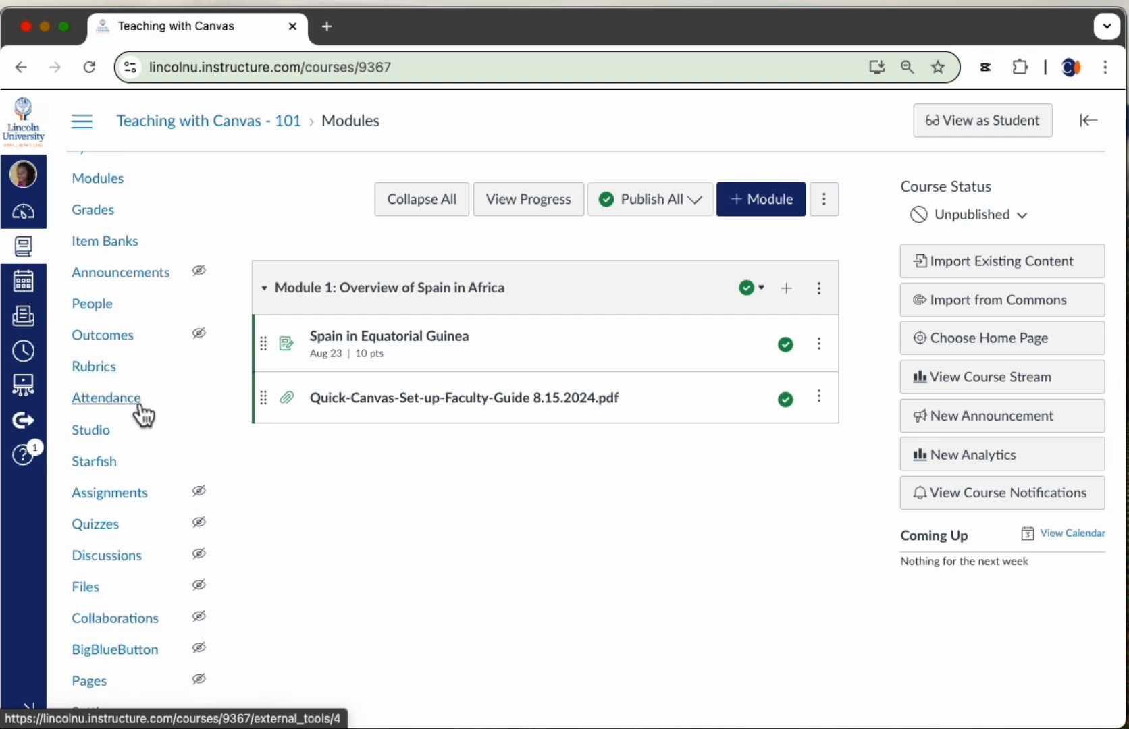
scroll(101, 696, "up", 1)
left_click(102, 695)
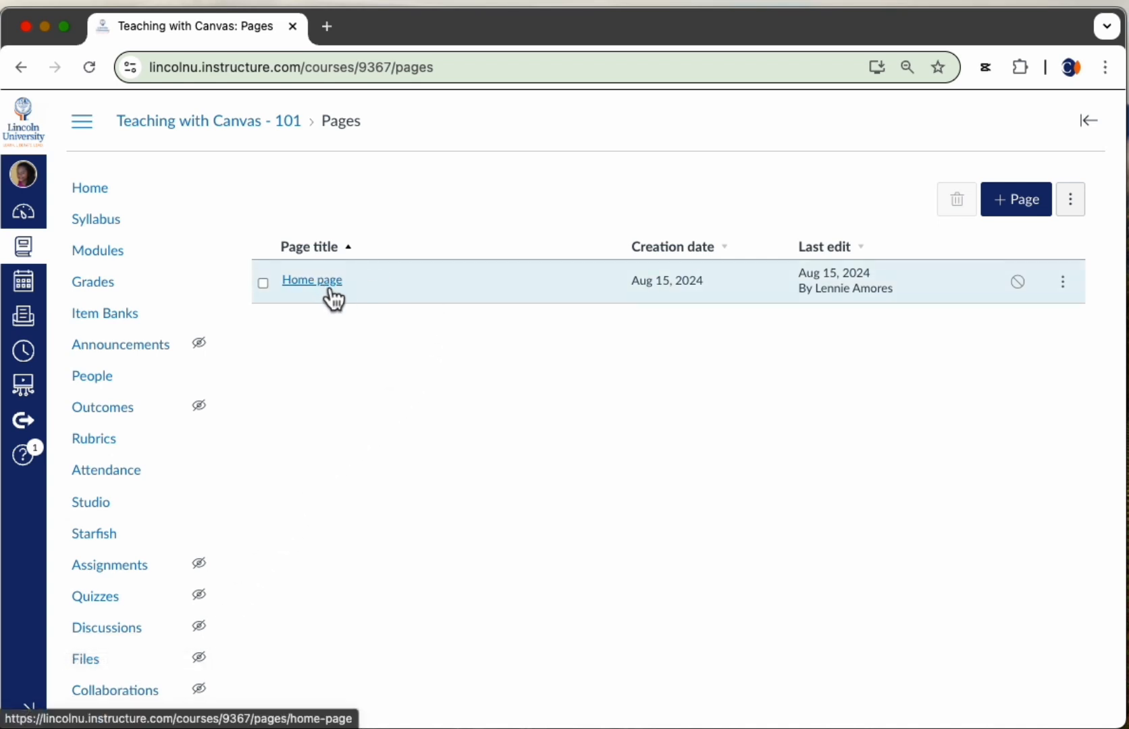
left_click(1019, 206)
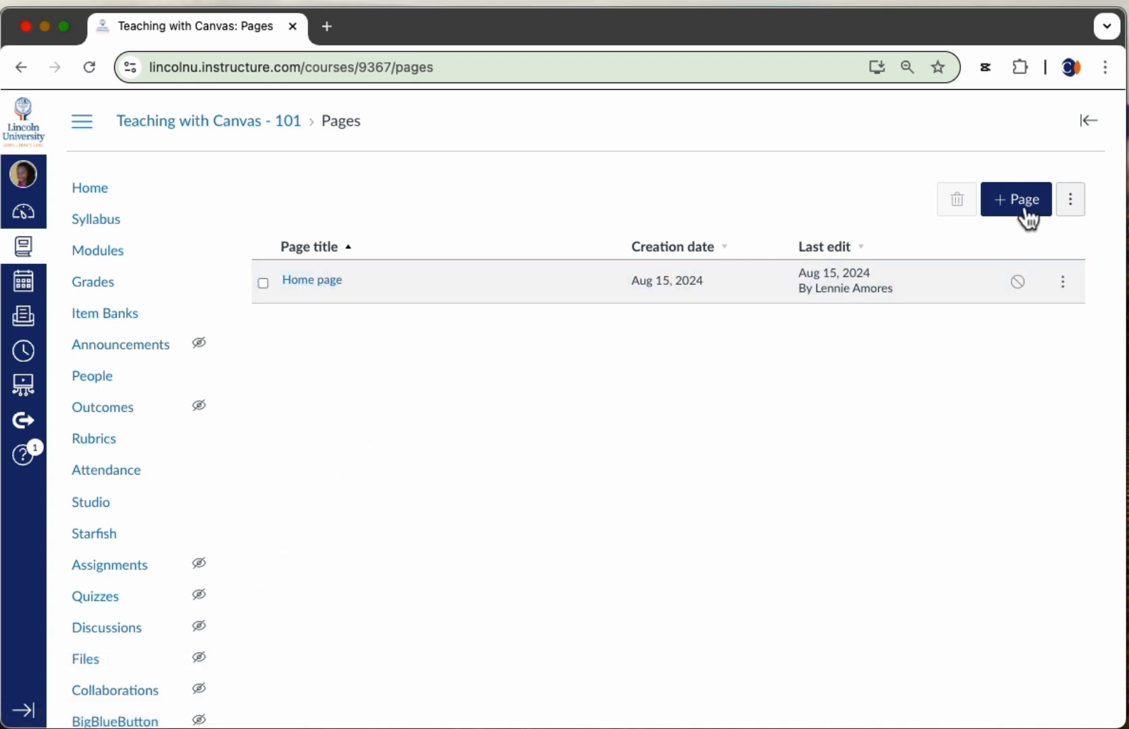
left_click(457, 242)
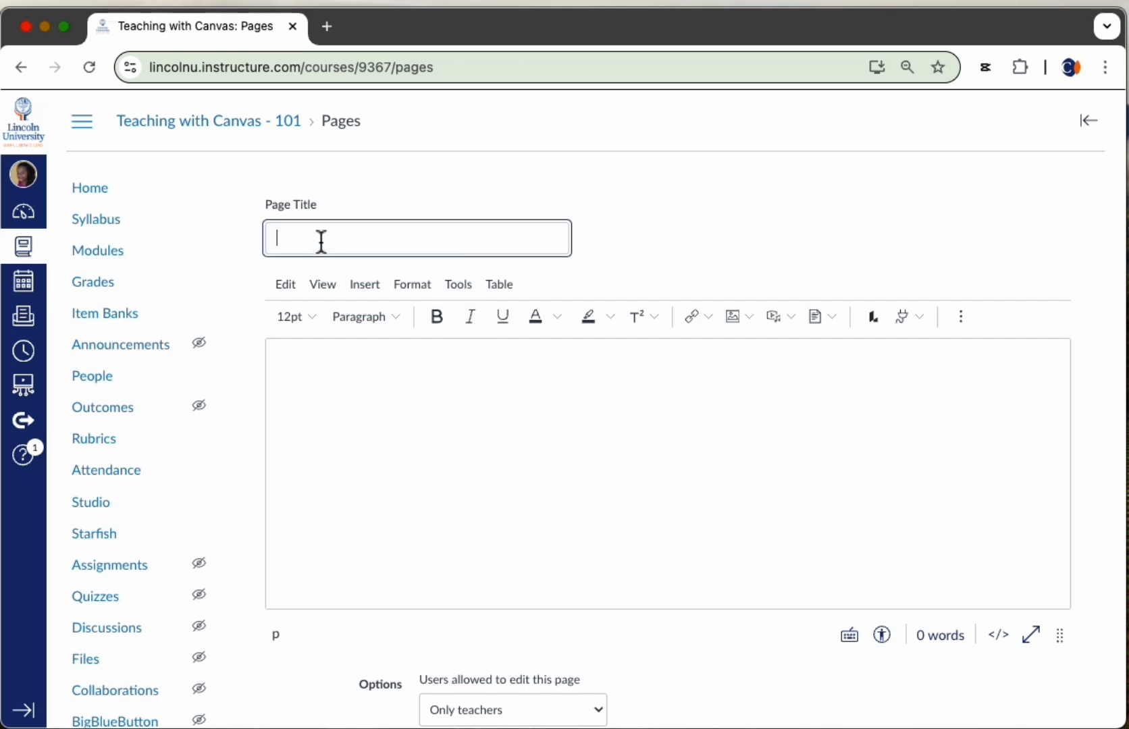
type("homepage 2")
left_click(359, 368)
type("Welcome")
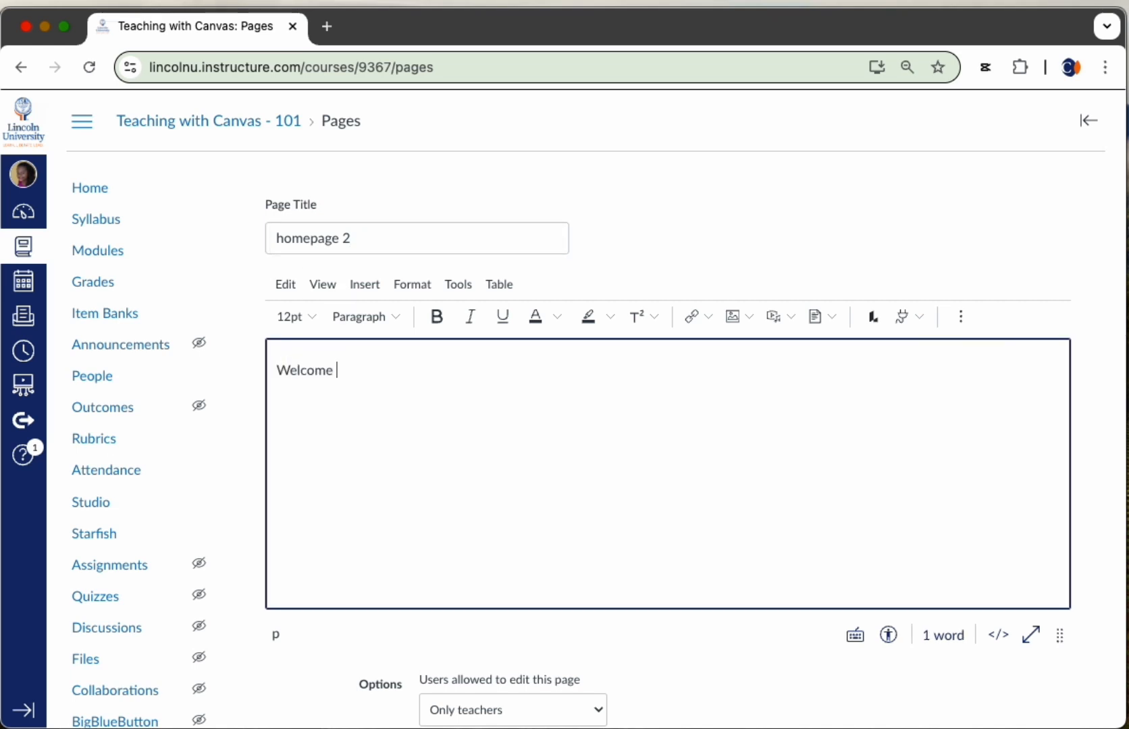
Check the new page's HTML source, return to the rich text editor and look over the page options.
scroll(446, 365, "down", 5)
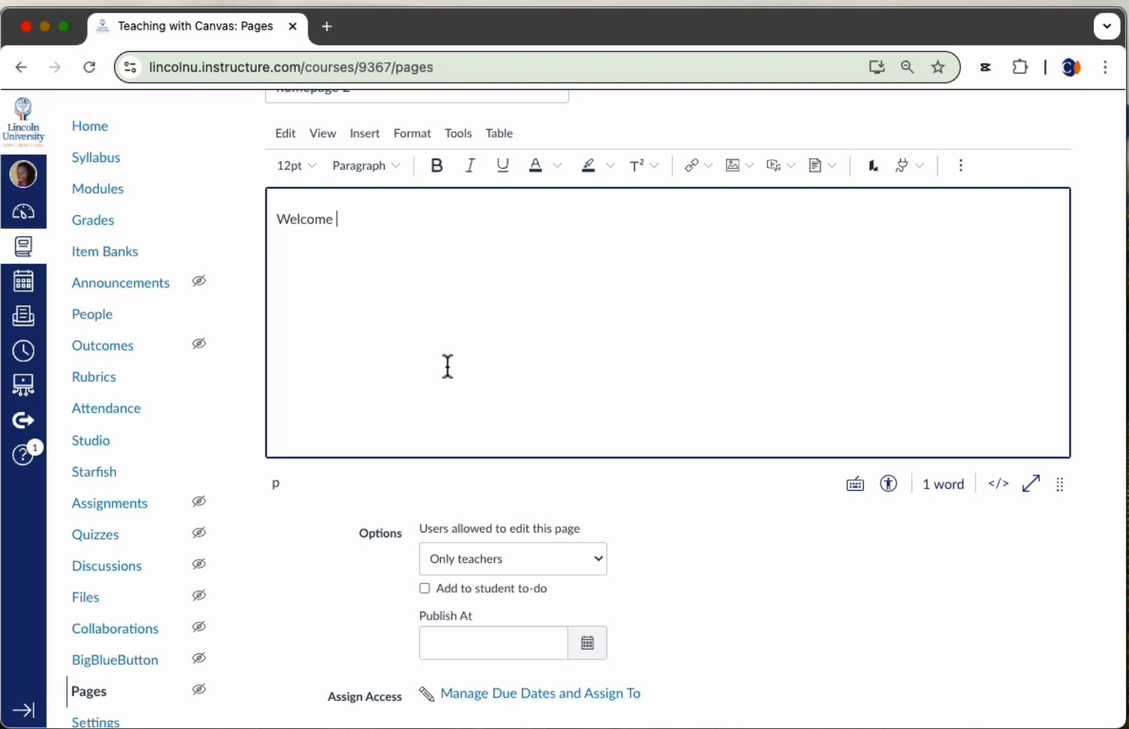
left_click(998, 484)
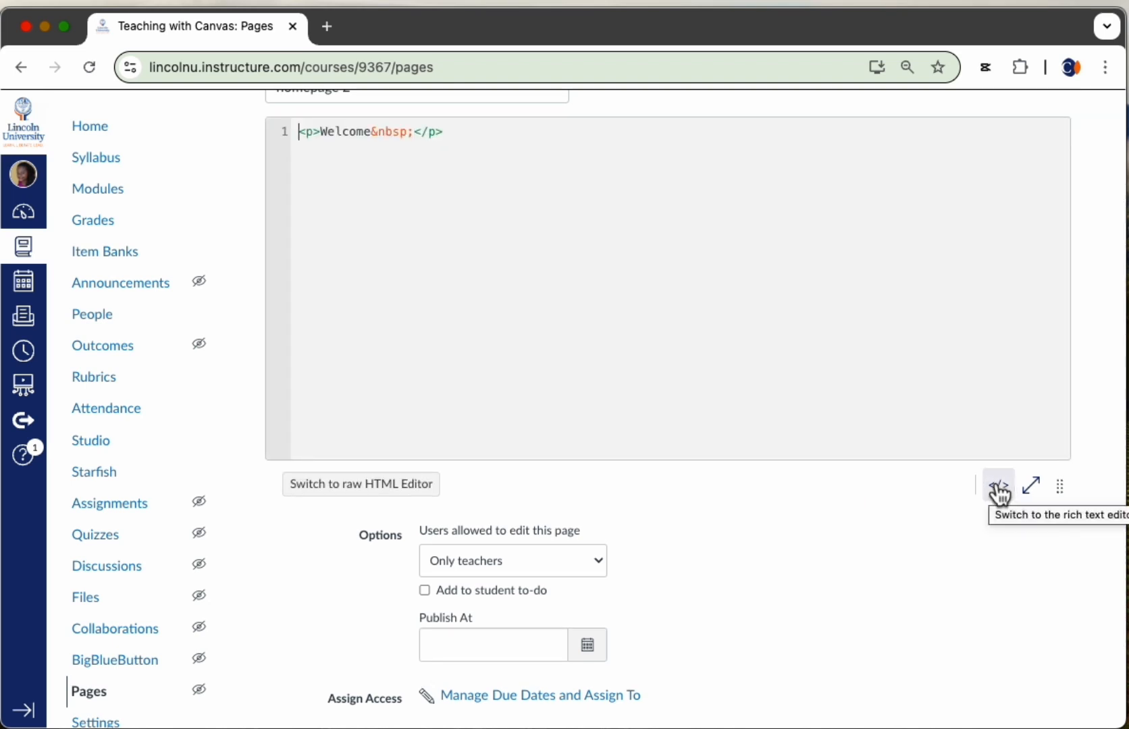
left_click(1000, 488)
scroll(875, 318, "down", 3)
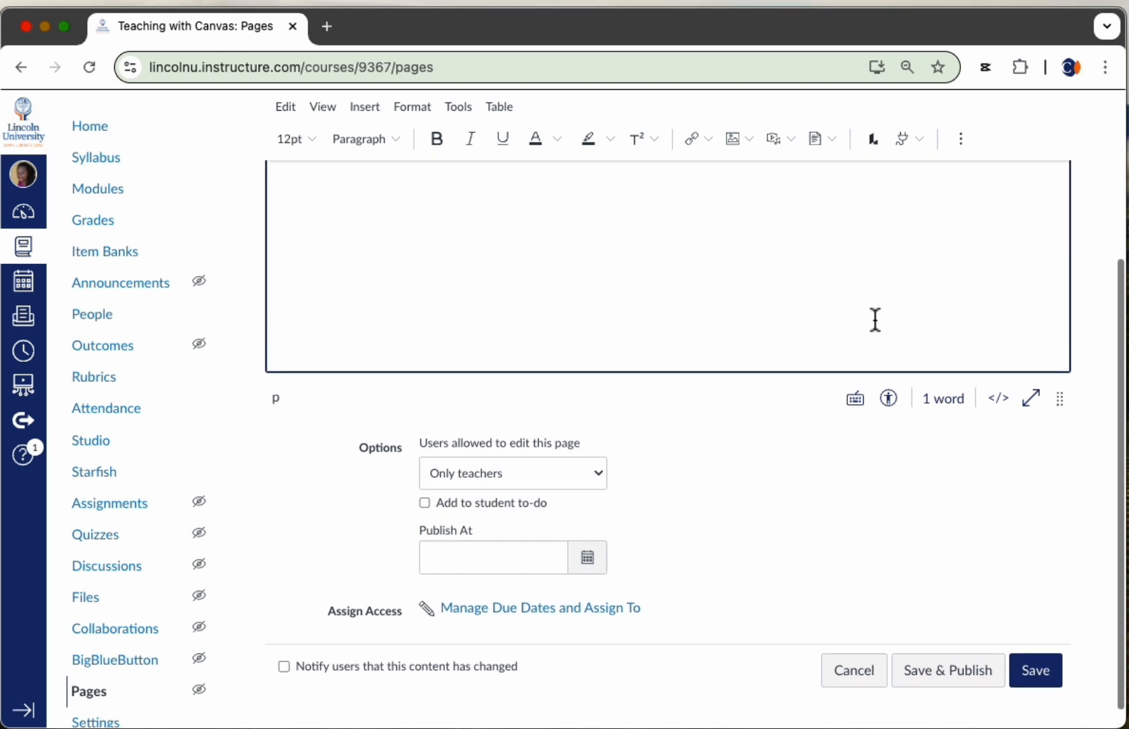
scroll(875, 319, "up", 3)
scroll(875, 320, "down", 3)
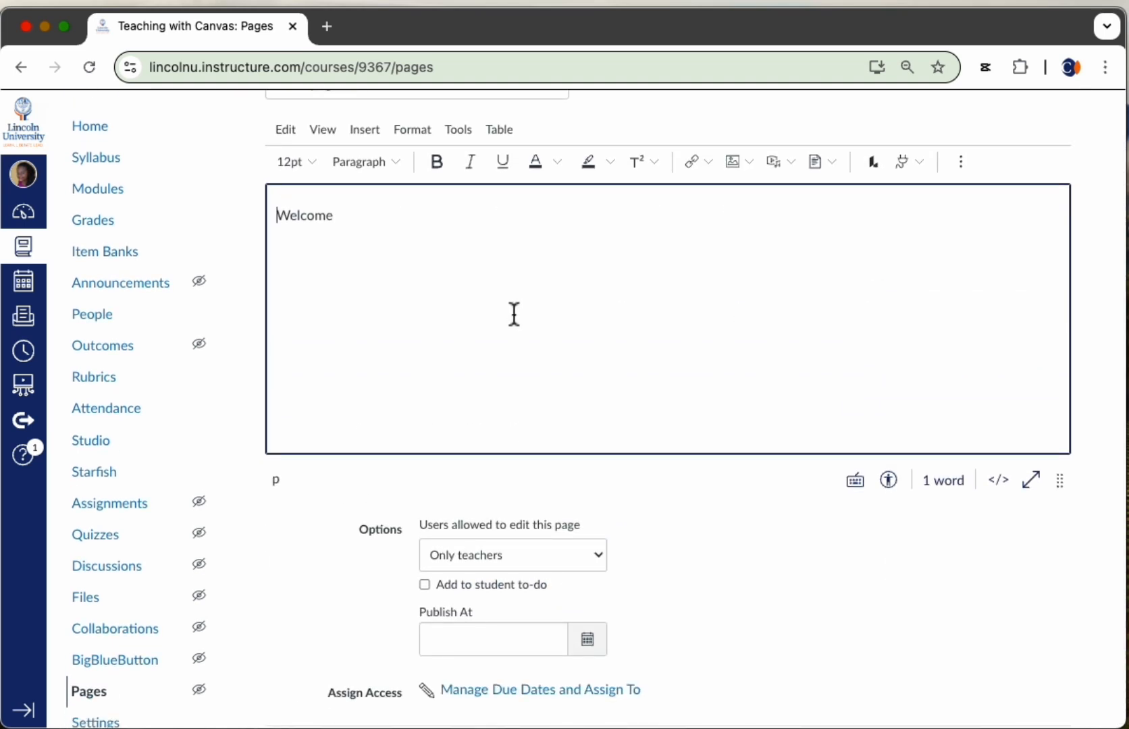
Look at the media insertion options, discard the unsaved new page and return to the course's page list.
left_click(747, 163)
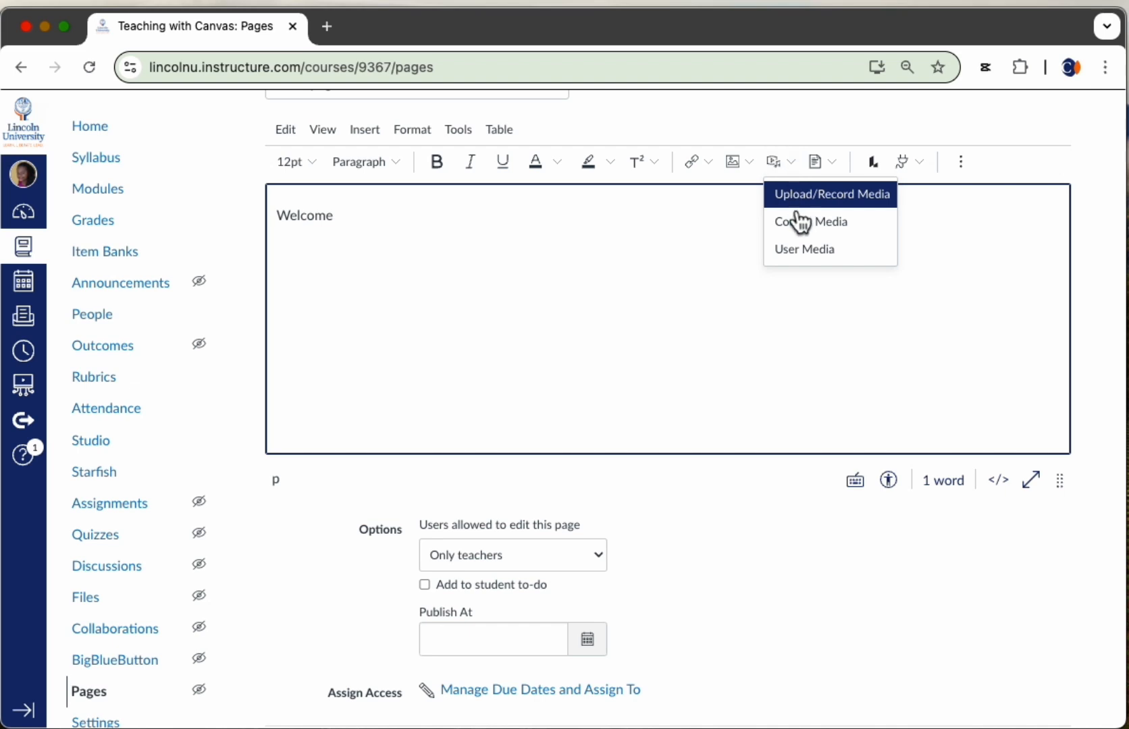
left_click(546, 229)
scroll(545, 229, "down", 3)
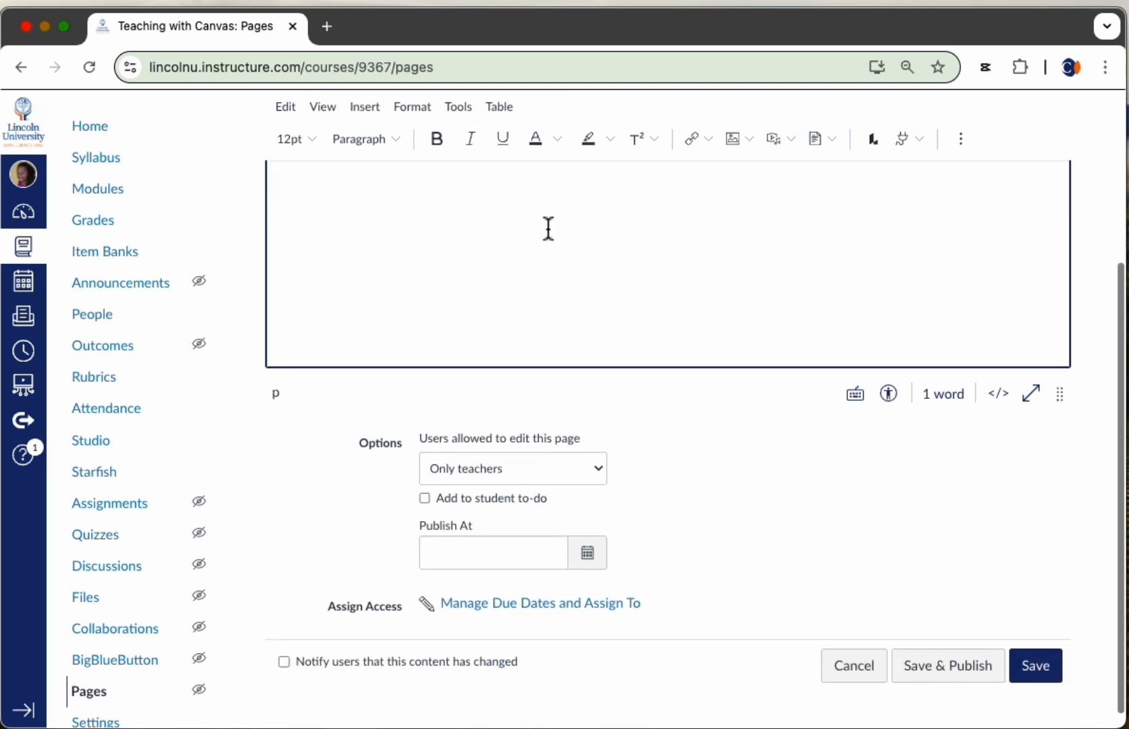
left_click(859, 661)
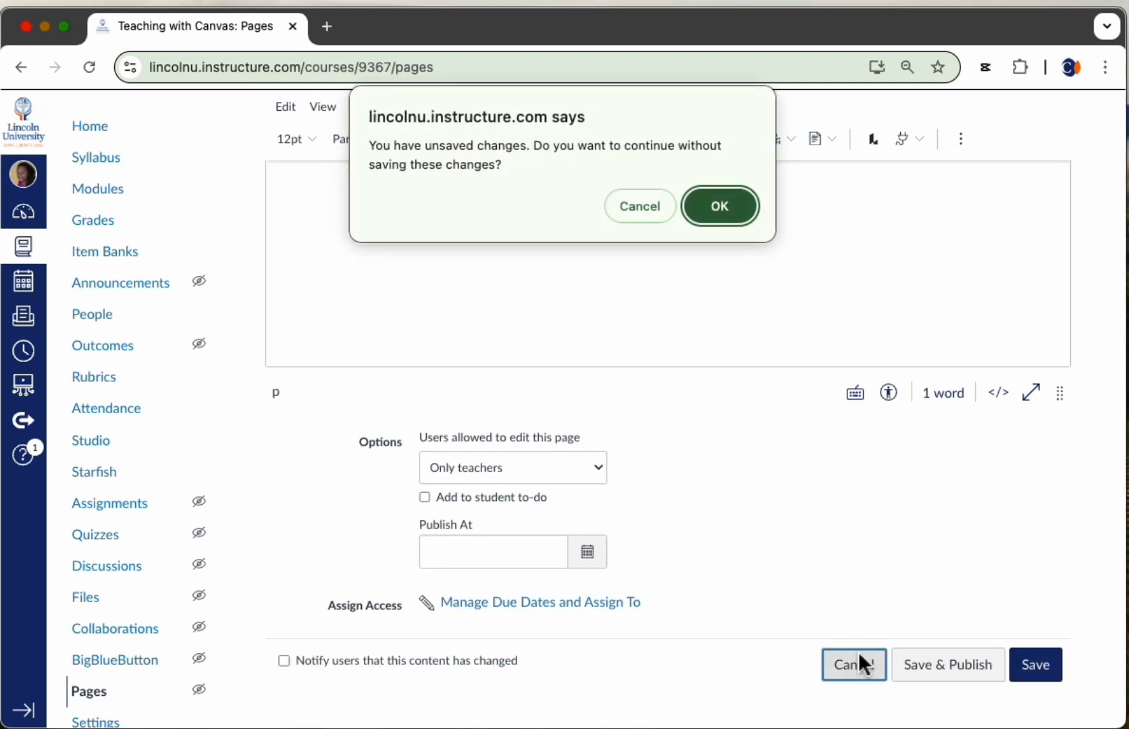
left_click(722, 203)
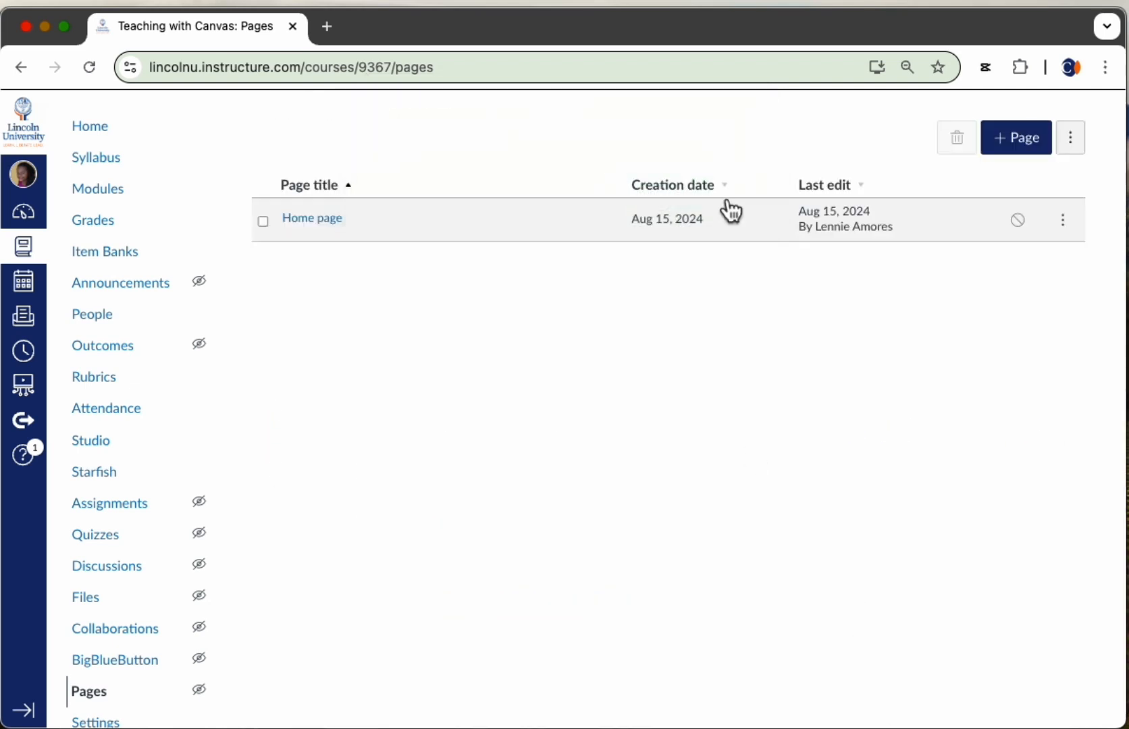
Open the existing Home page and look over its banner, image placeholder, link buttons and module sections.
left_click(339, 223)
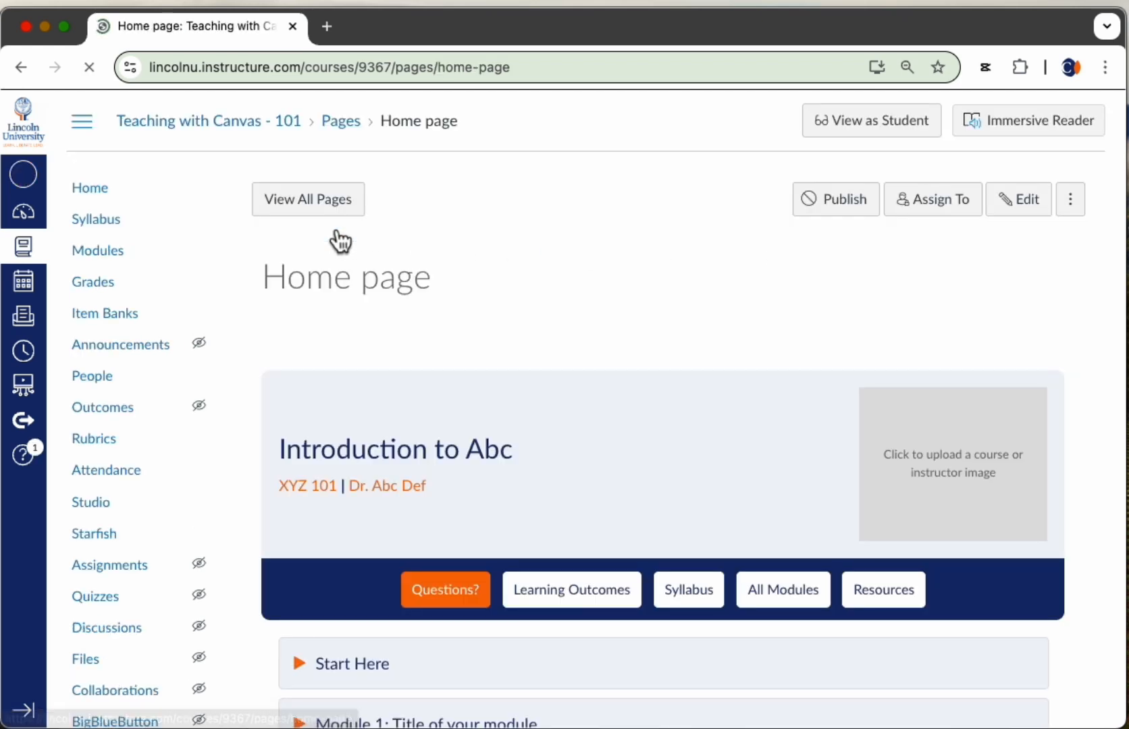
scroll(666, 255, "down", 3)
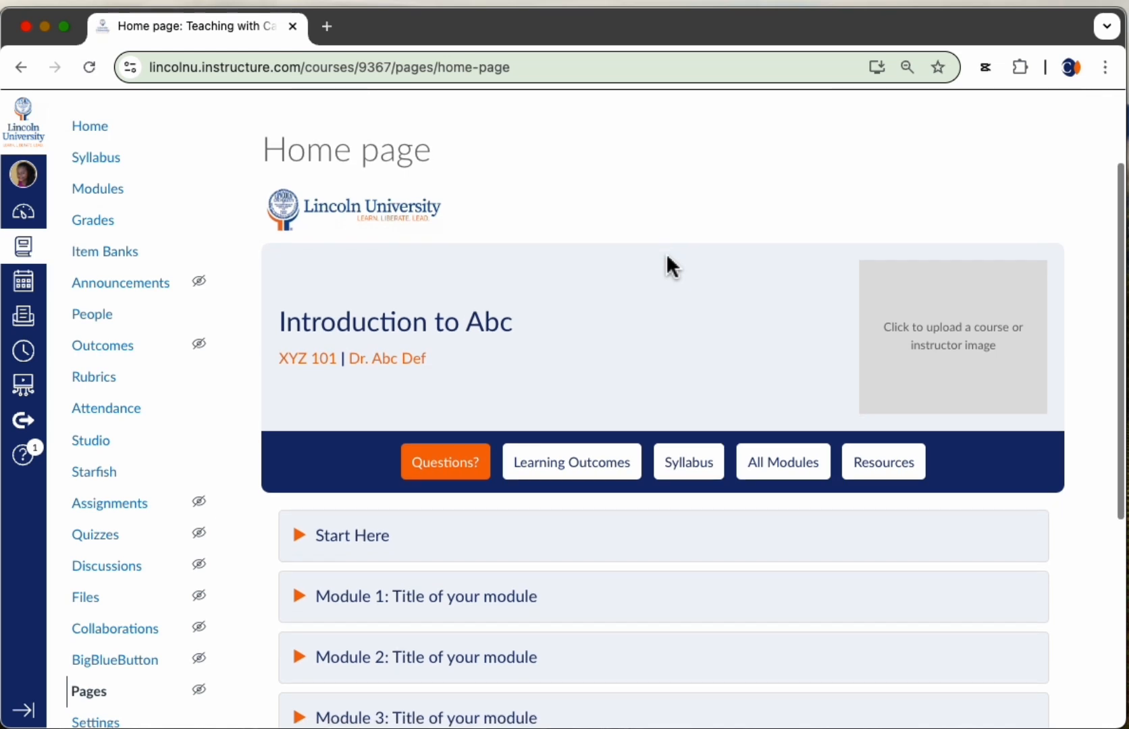
scroll(648, 260, "down", 1)
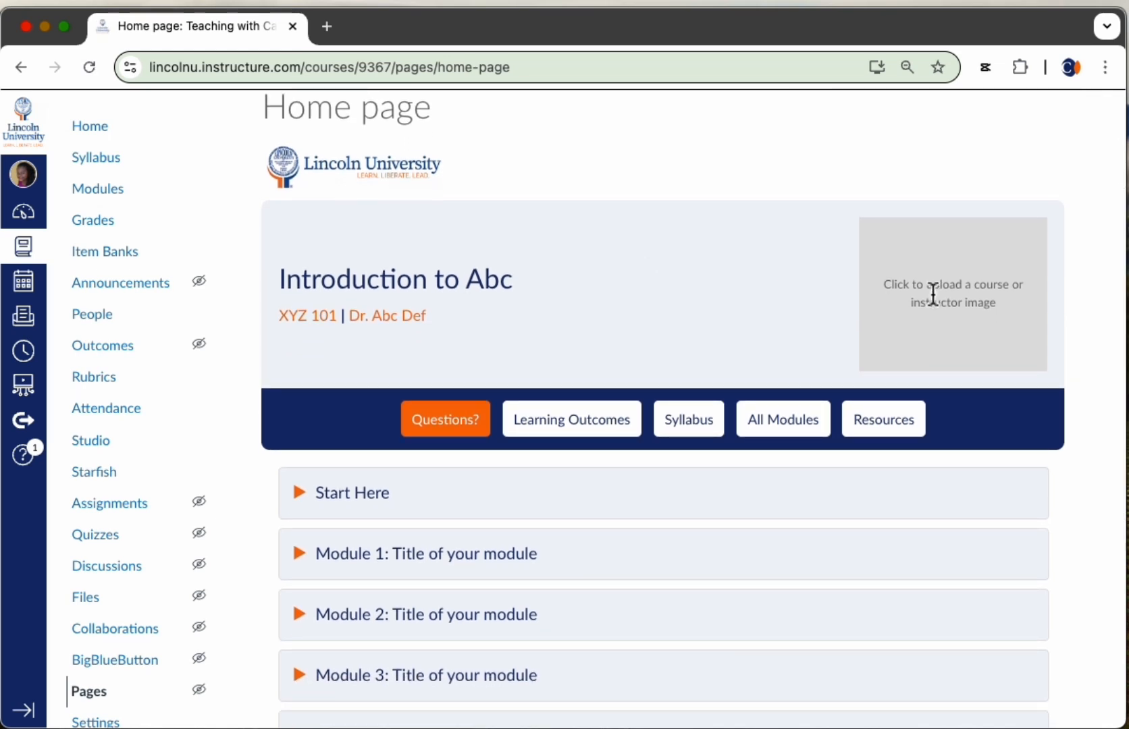
left_click_drag(910, 285, 1024, 319)
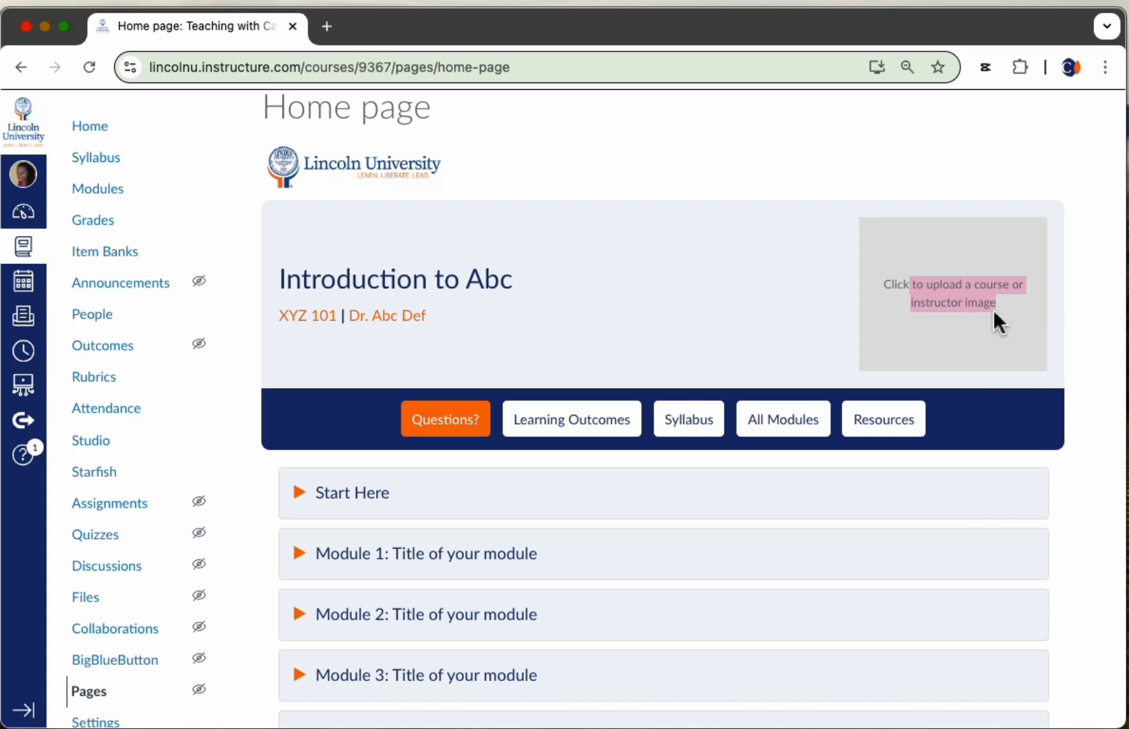
scroll(991, 308, "down", 3)
scroll(756, 373, "down", 3)
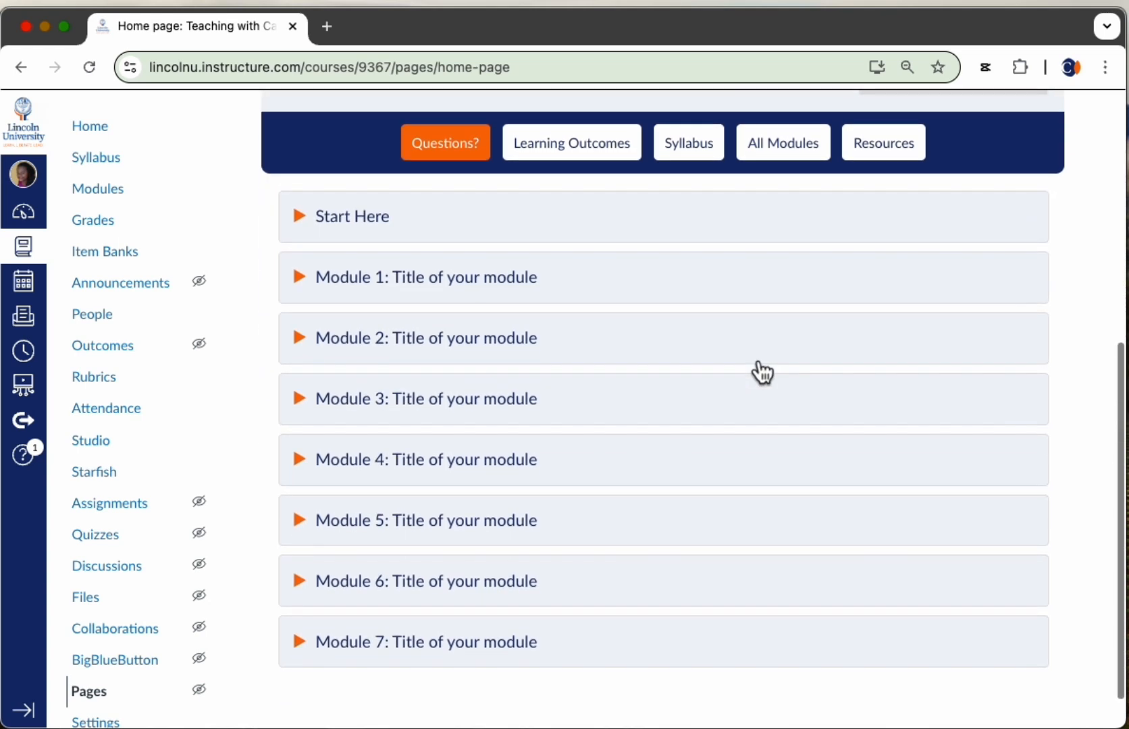
Expand and collapse the Module 1 and Module 2 sections of the Home page, and review its whole layout.
left_click(333, 283)
left_click(327, 473)
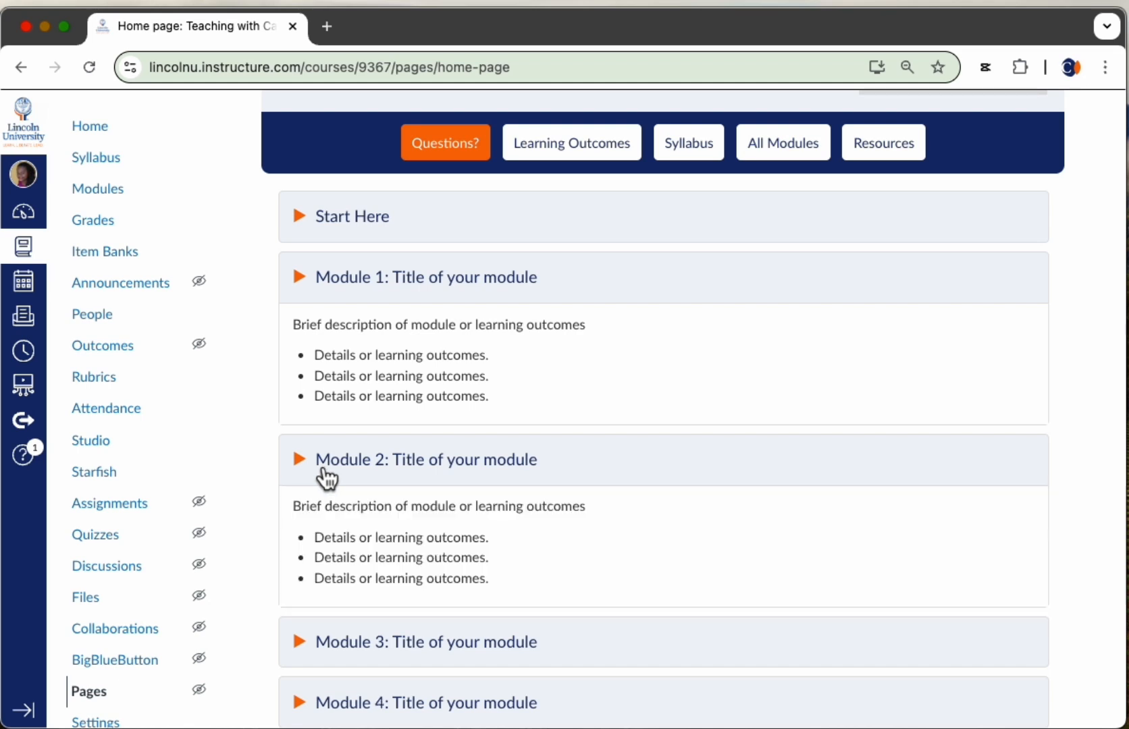
left_click(298, 465)
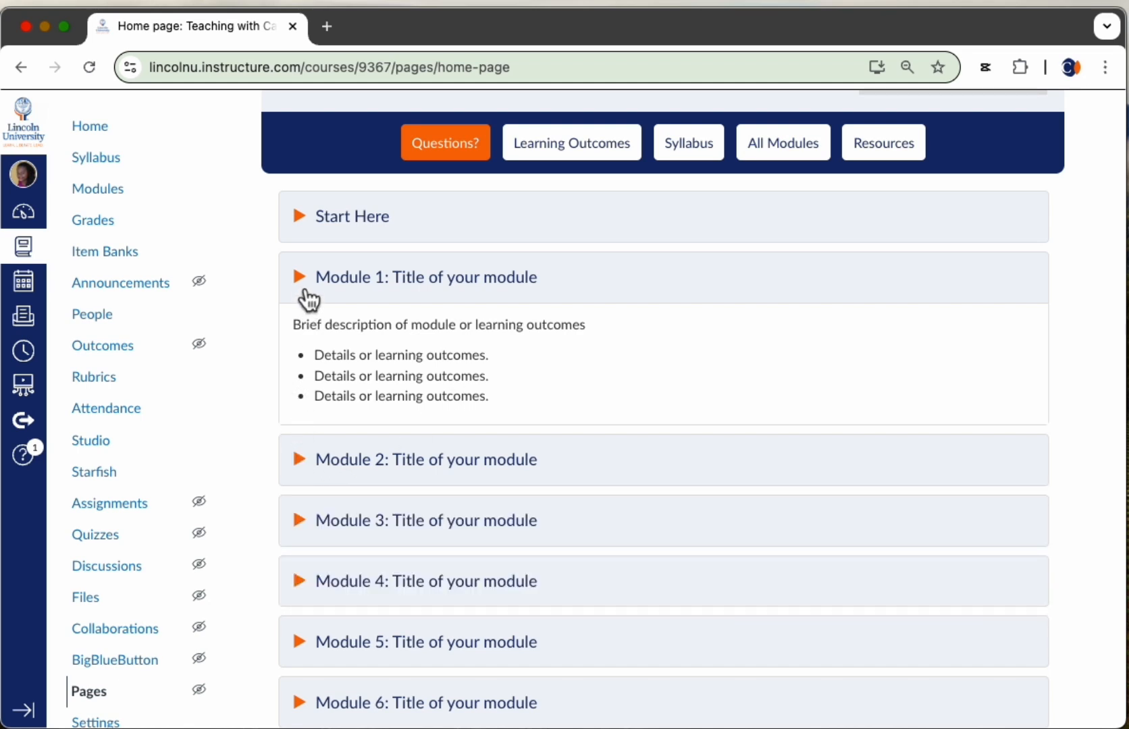
left_click(307, 296)
scroll(499, 287, "down", 1)
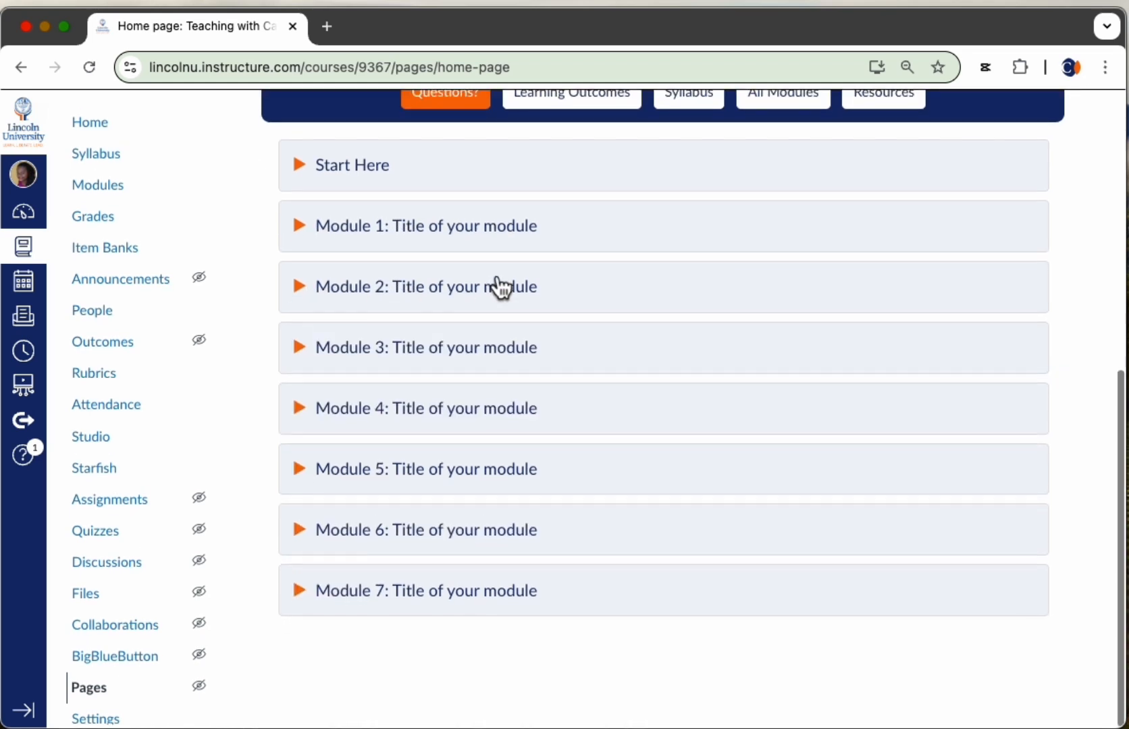
scroll(499, 287, "up", 10)
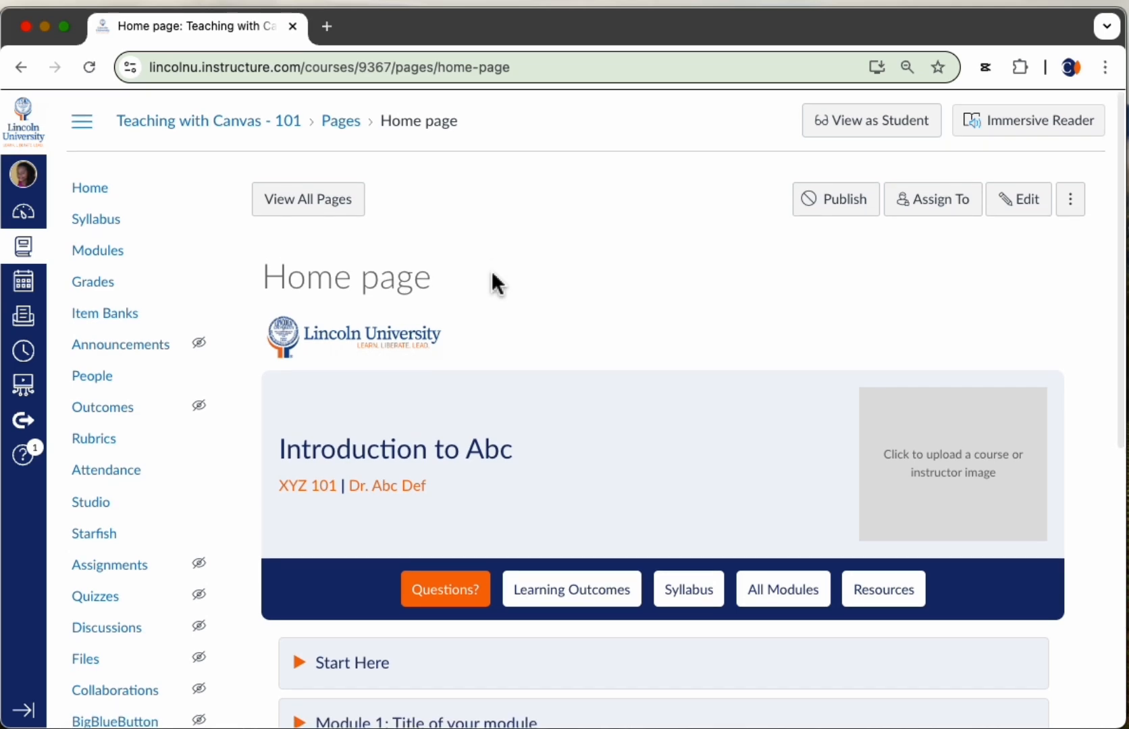
scroll(492, 273, "down", 10)
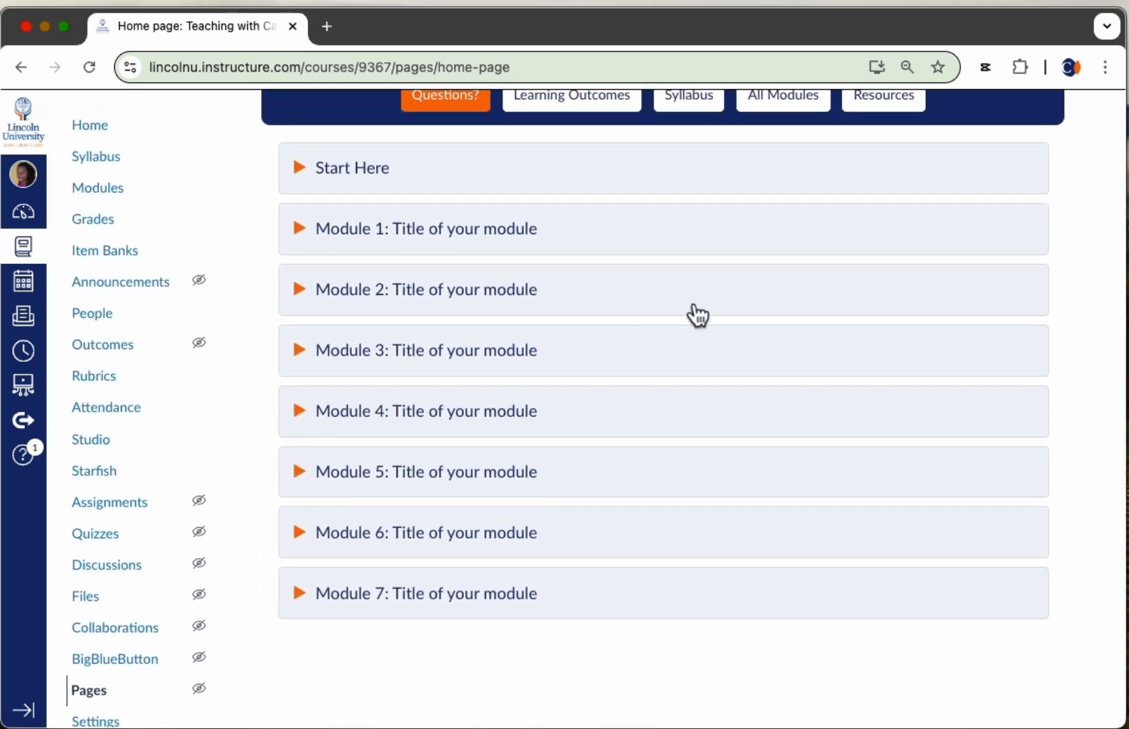
scroll(659, 309, "up", 10)
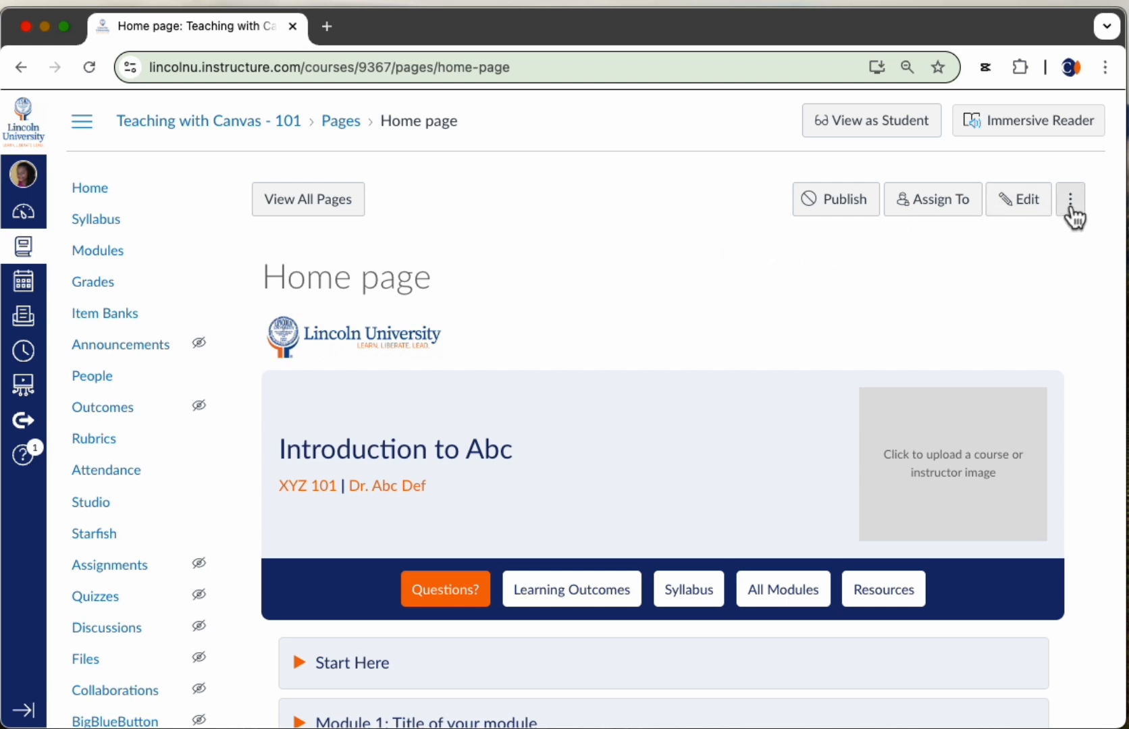
Return to the list of all pages, publish the Home page and set it as the course's front page.
left_click(292, 212)
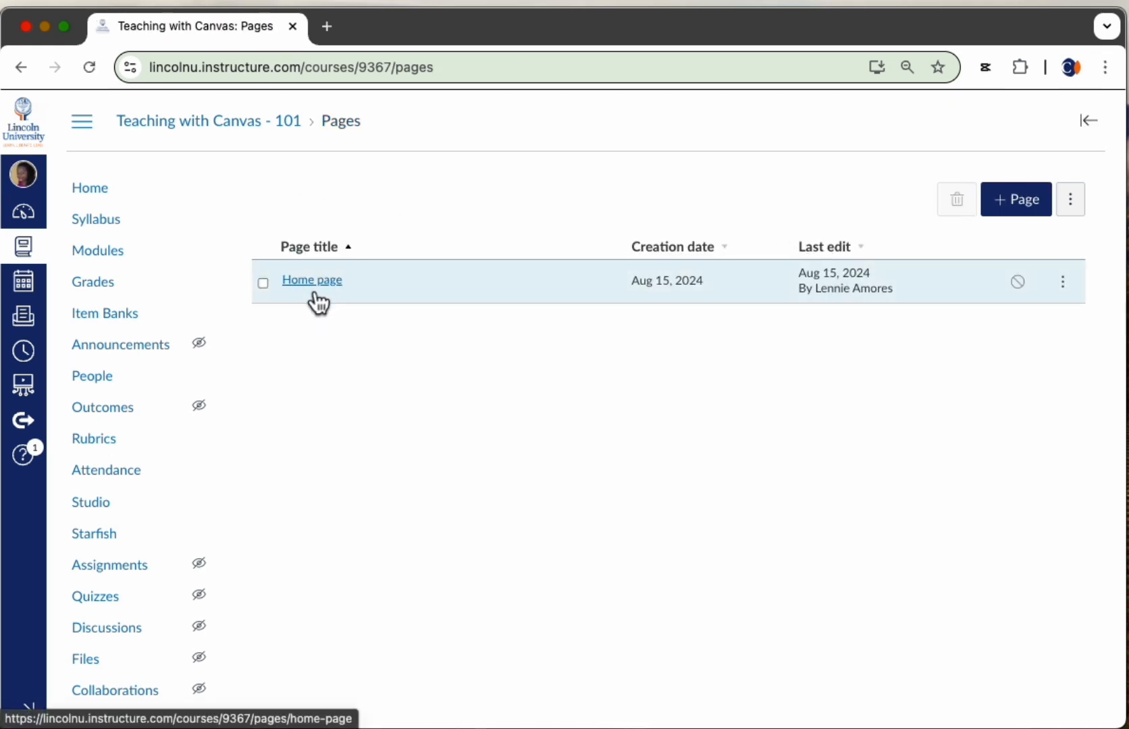
left_click(1026, 297)
left_click(1064, 289)
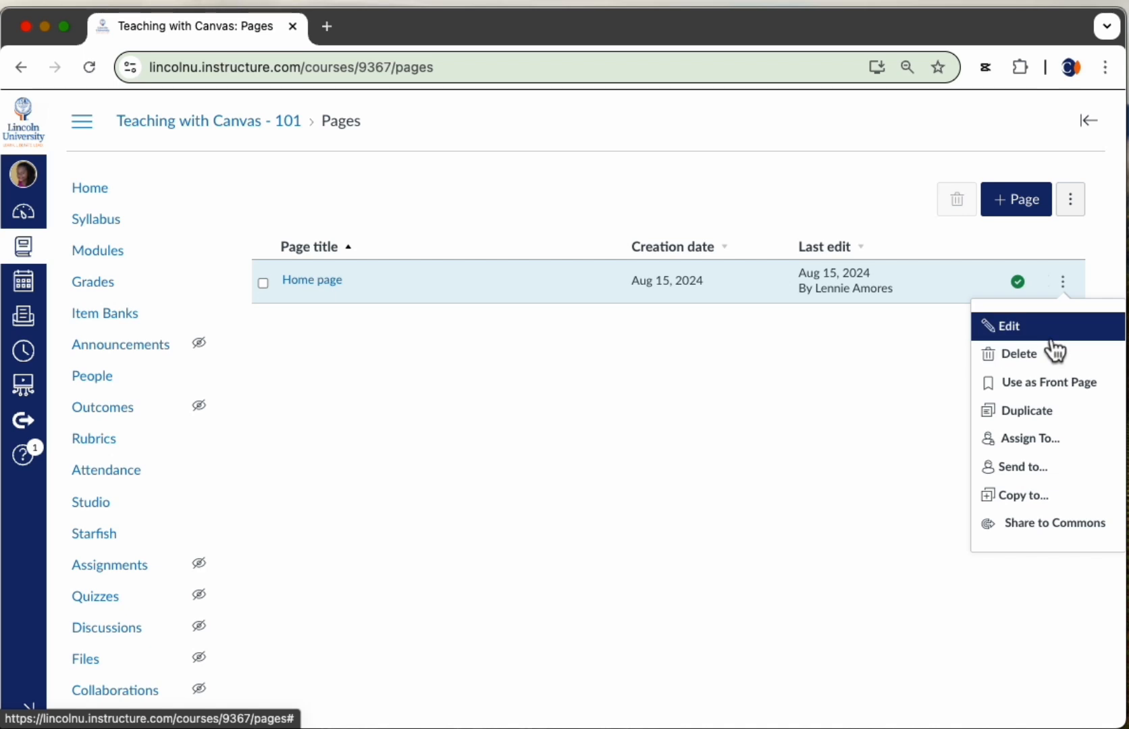
left_click(1050, 392)
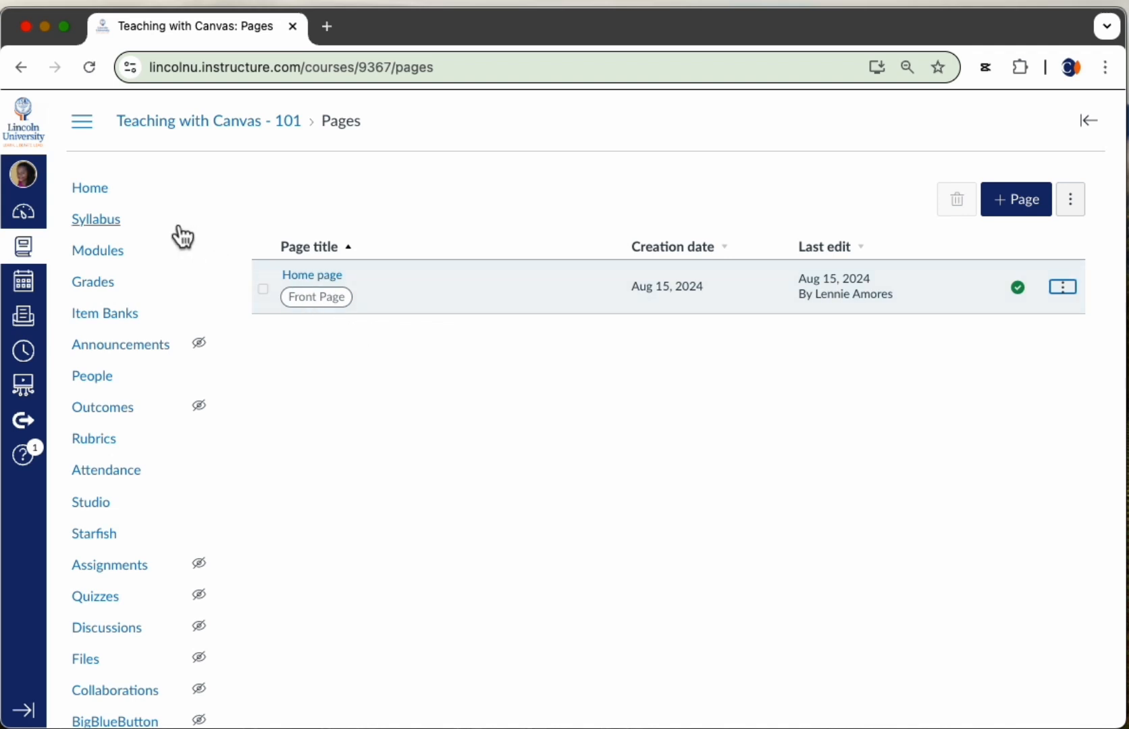
Set the course home page to display the Pages Front Page, save the choice and look over the course home.
left_click(98, 197)
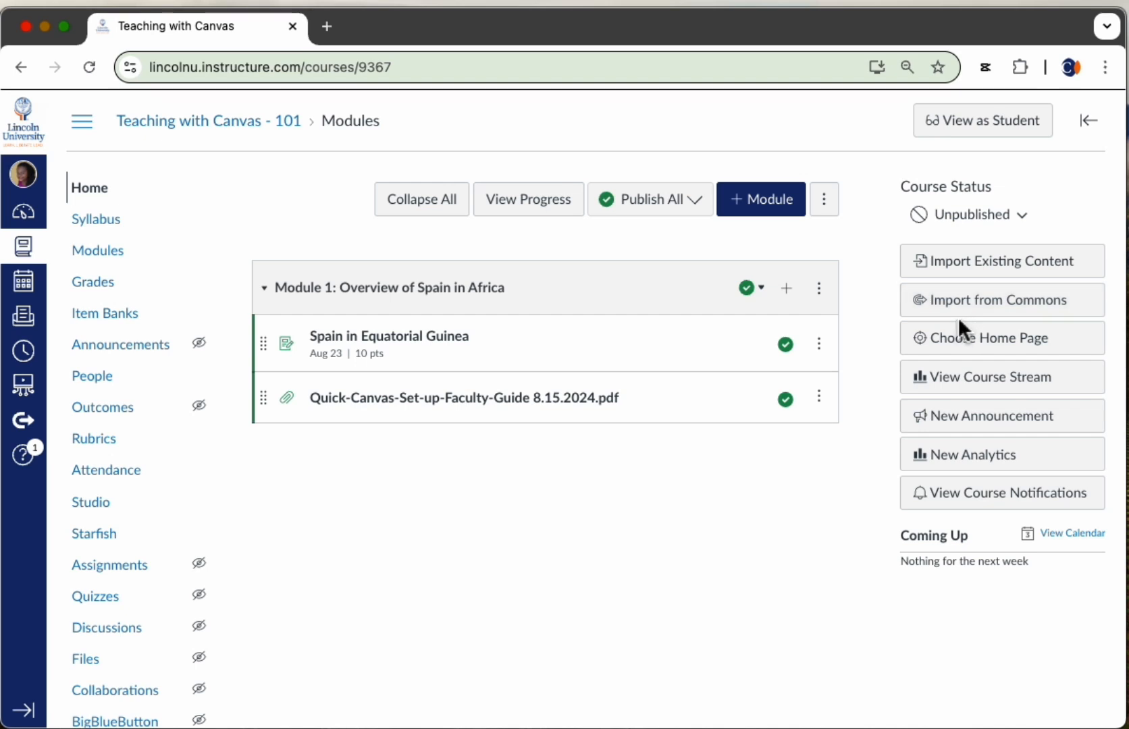
left_click(968, 339)
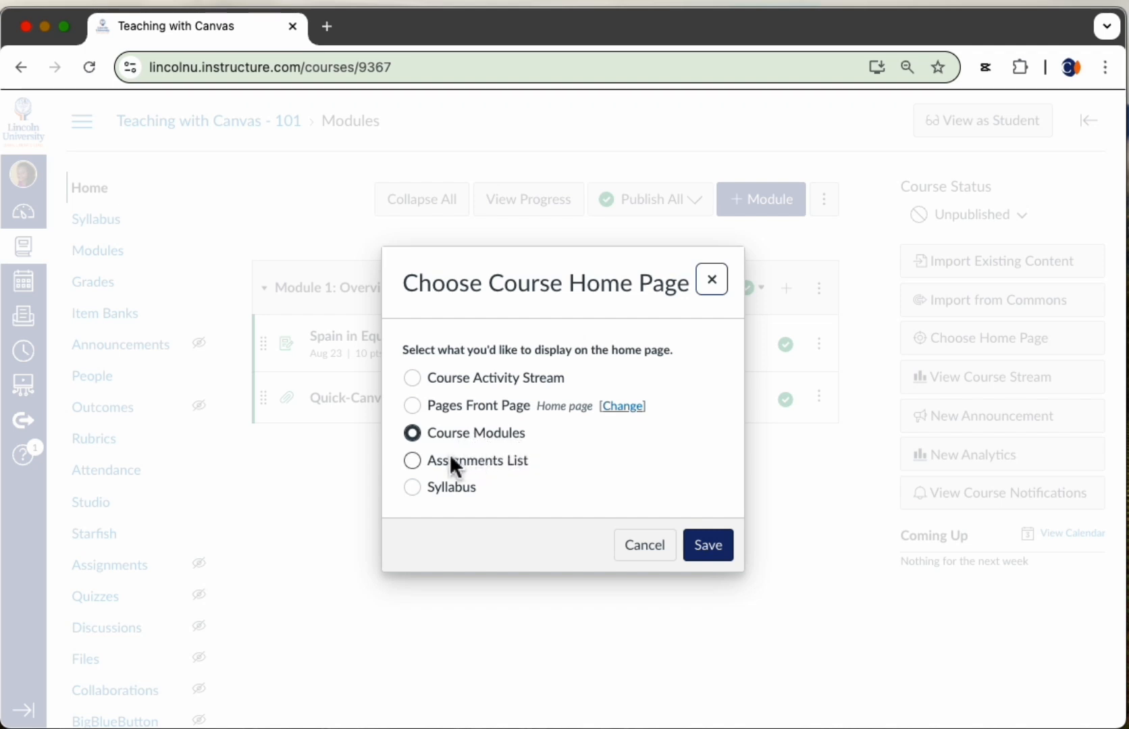
left_click(412, 405)
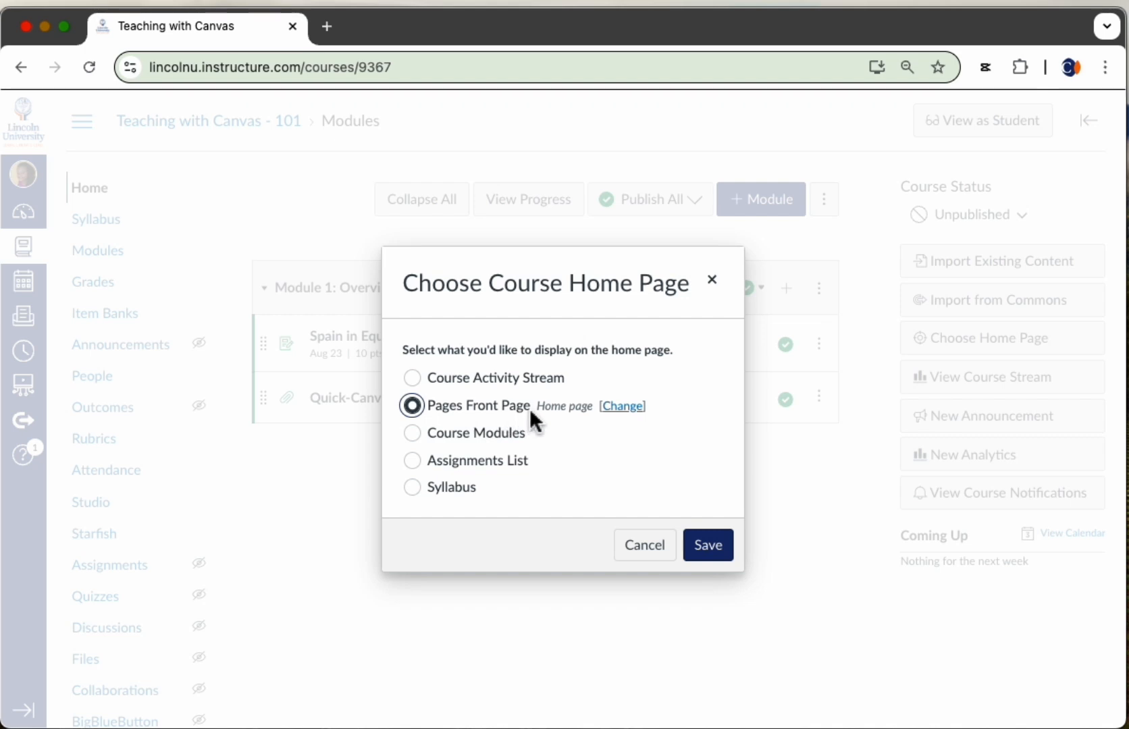
left_click(717, 559)
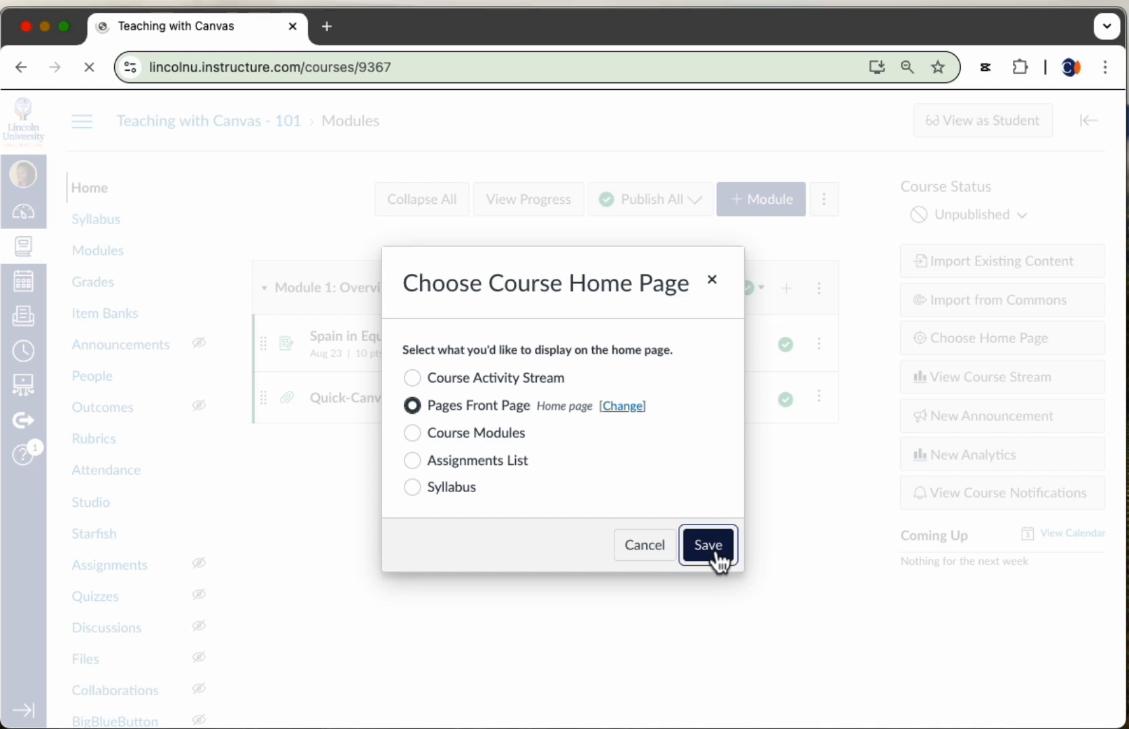
scroll(841, 486, "down", 5)
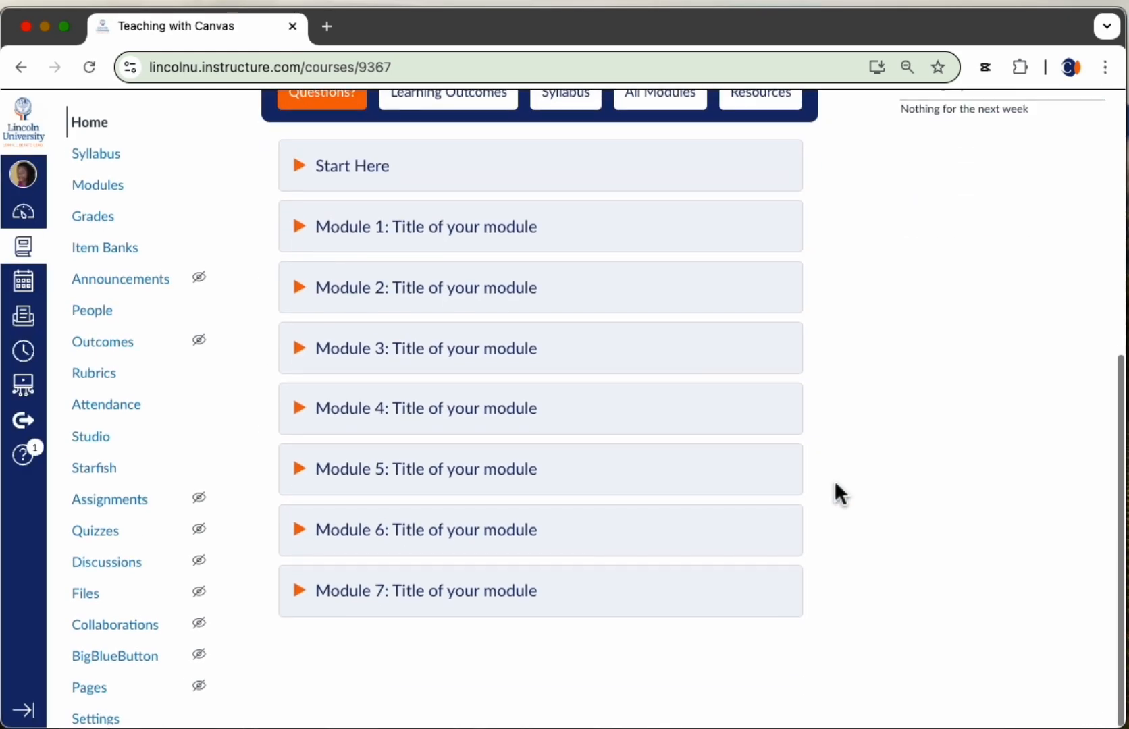
scroll(836, 480, "up", 6)
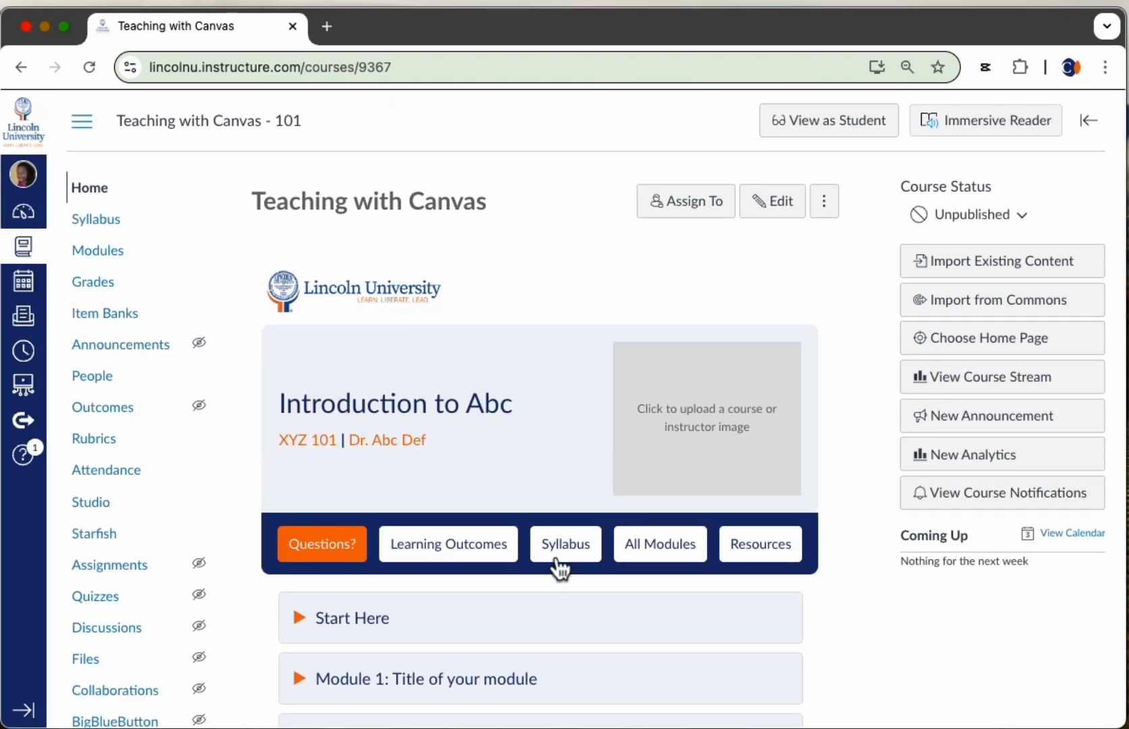
left_click(83, 198)
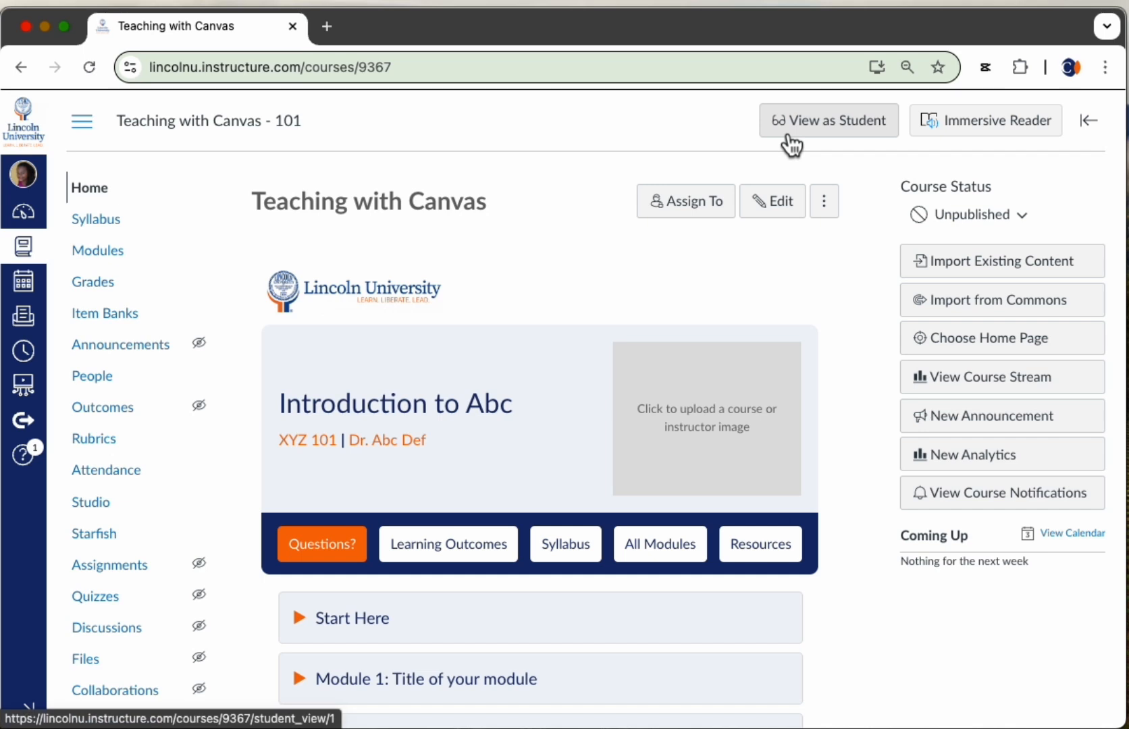
View the course home page as a student, examine the Lincoln watermark image's display, and leave Student View.
left_click(830, 128)
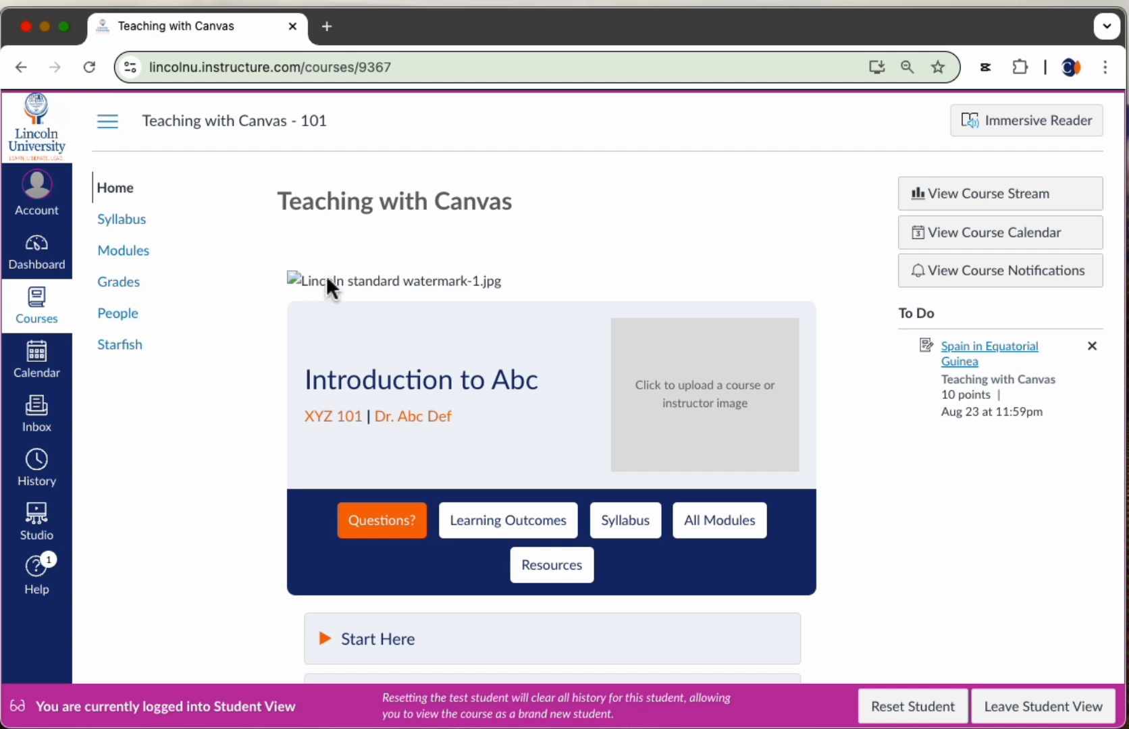
left_click_drag(526, 282, 301, 282)
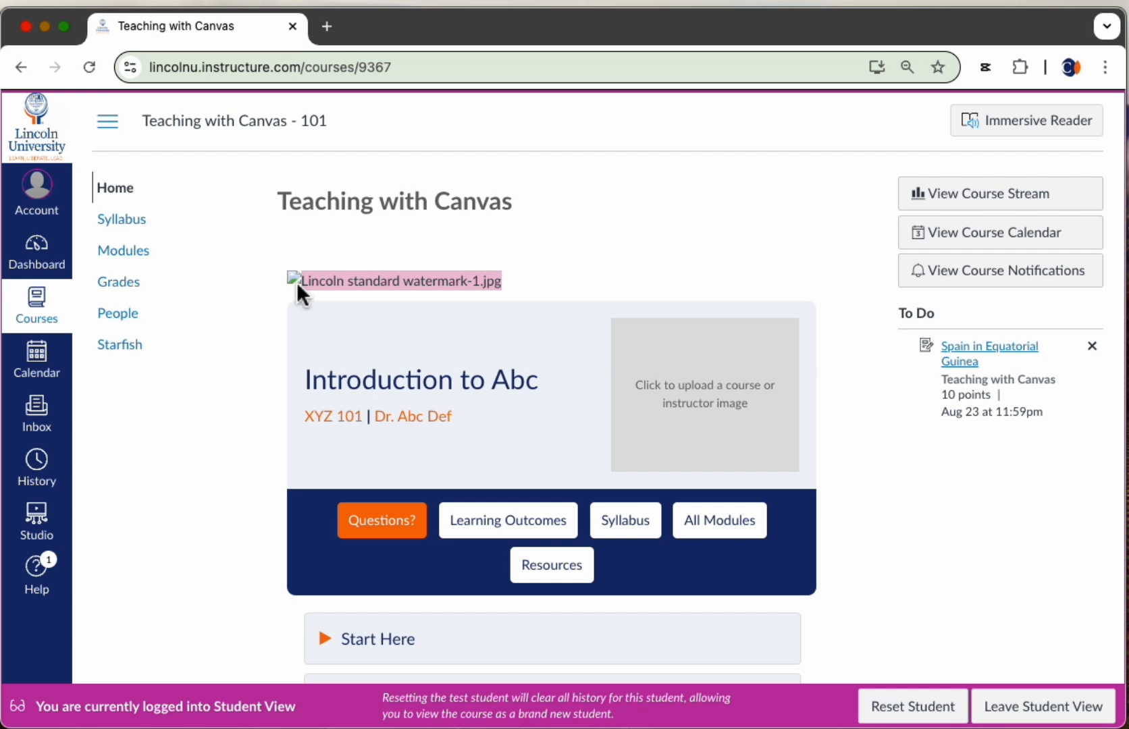
mouse_move(296, 281)
left_mouse_down()
mouse_move(485, 285)
mouse_move(306, 284)
left_mouse_up()
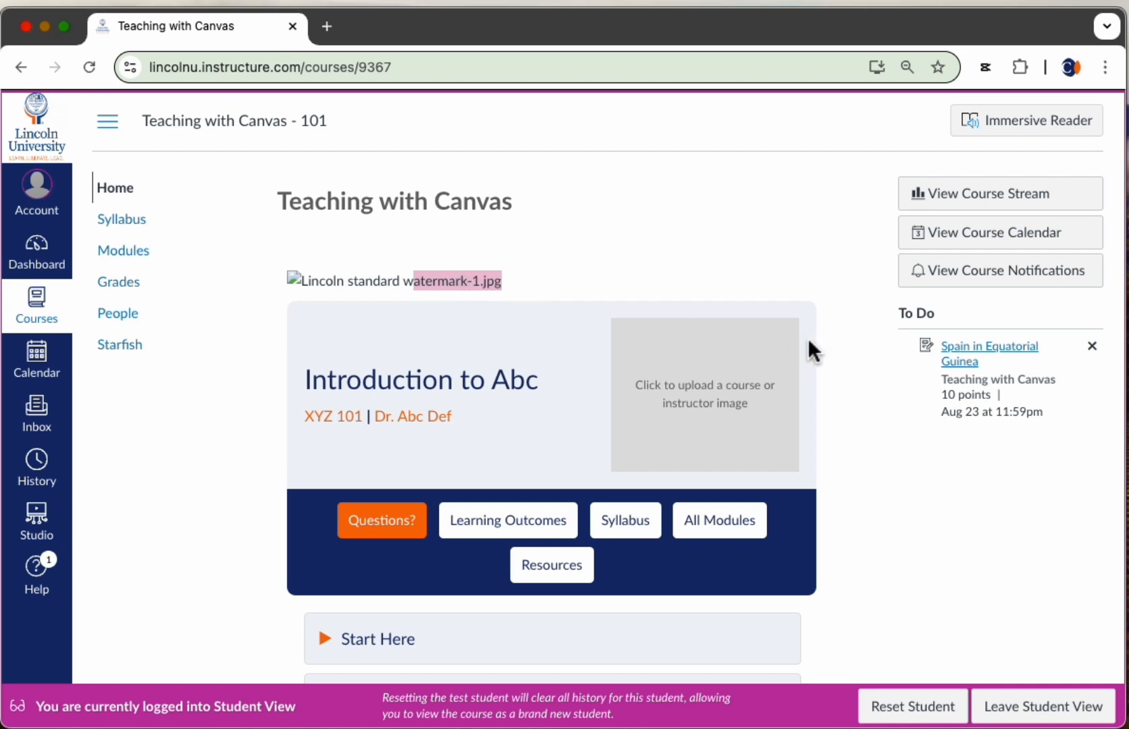
left_click(1018, 714)
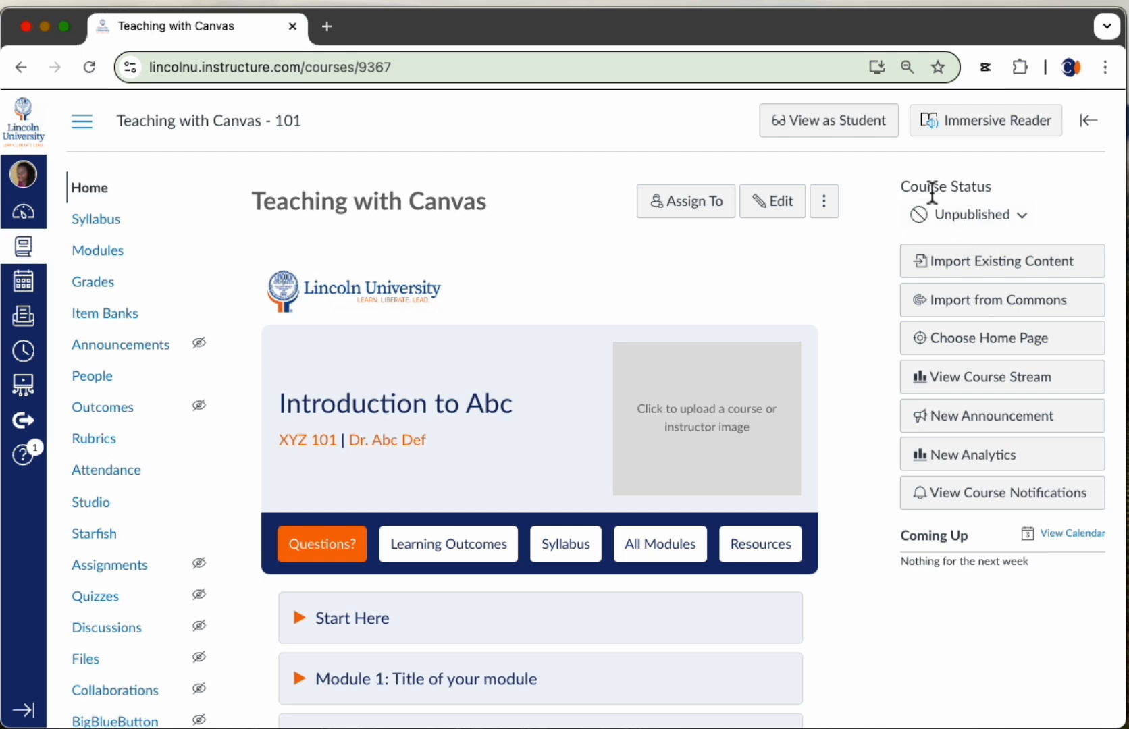
Check the publishing options under the course status and close them without changing the status.
left_click_drag(894, 188, 997, 193)
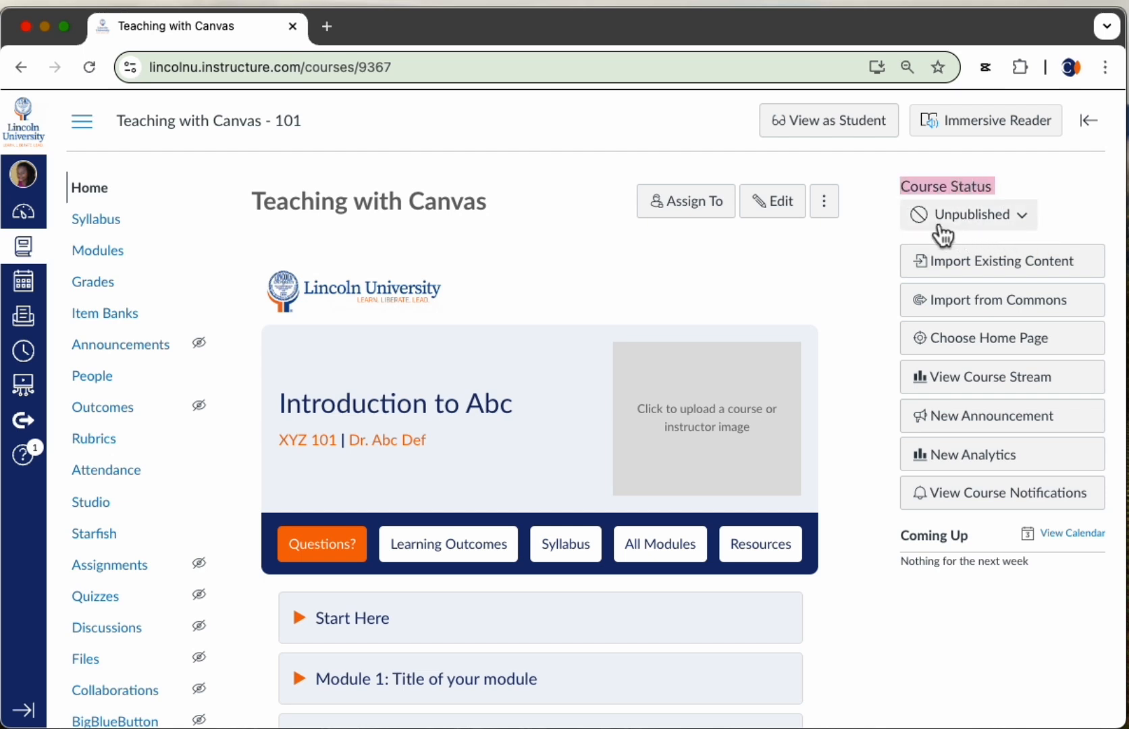
left_click(1023, 227)
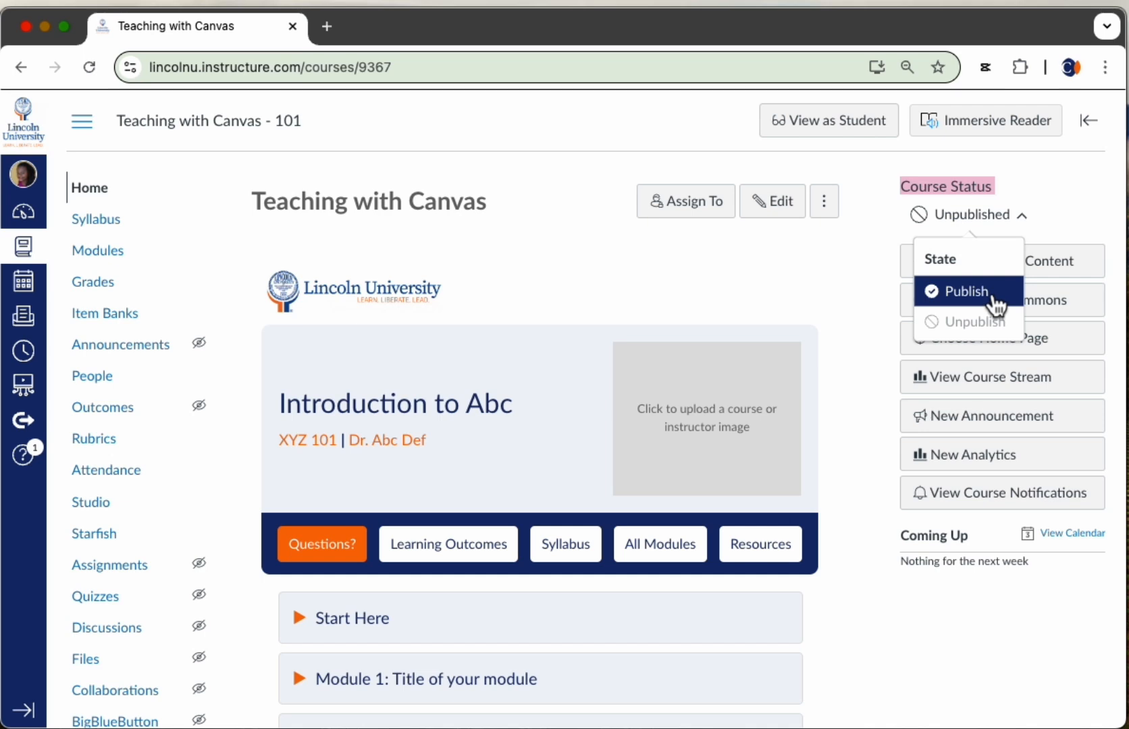
left_click(1056, 197)
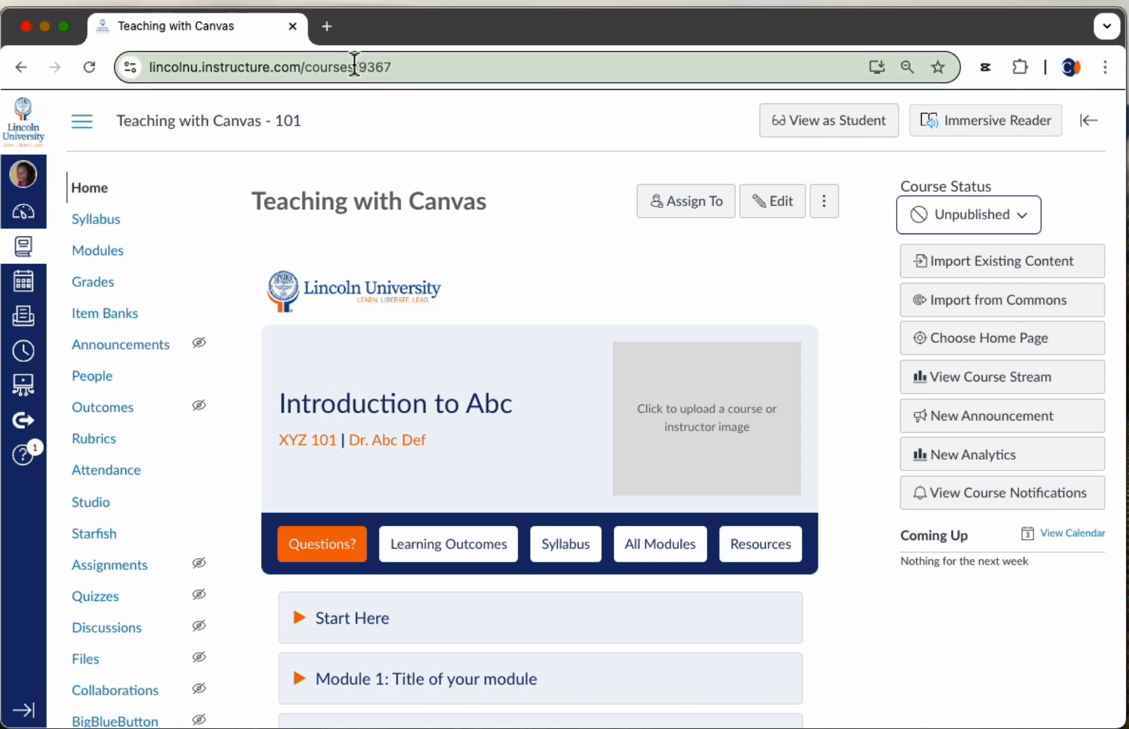
Open a new browser tab and switch back to the Teaching with Canvas course.
left_click(327, 26)
left_click(229, 29)
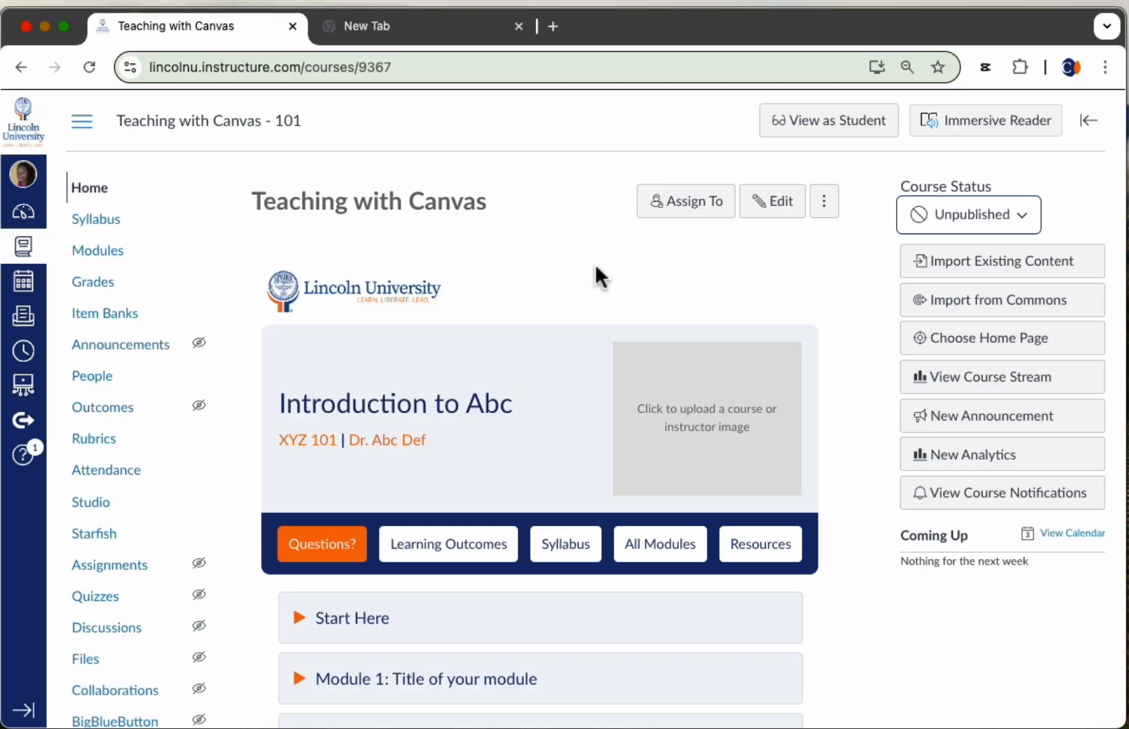